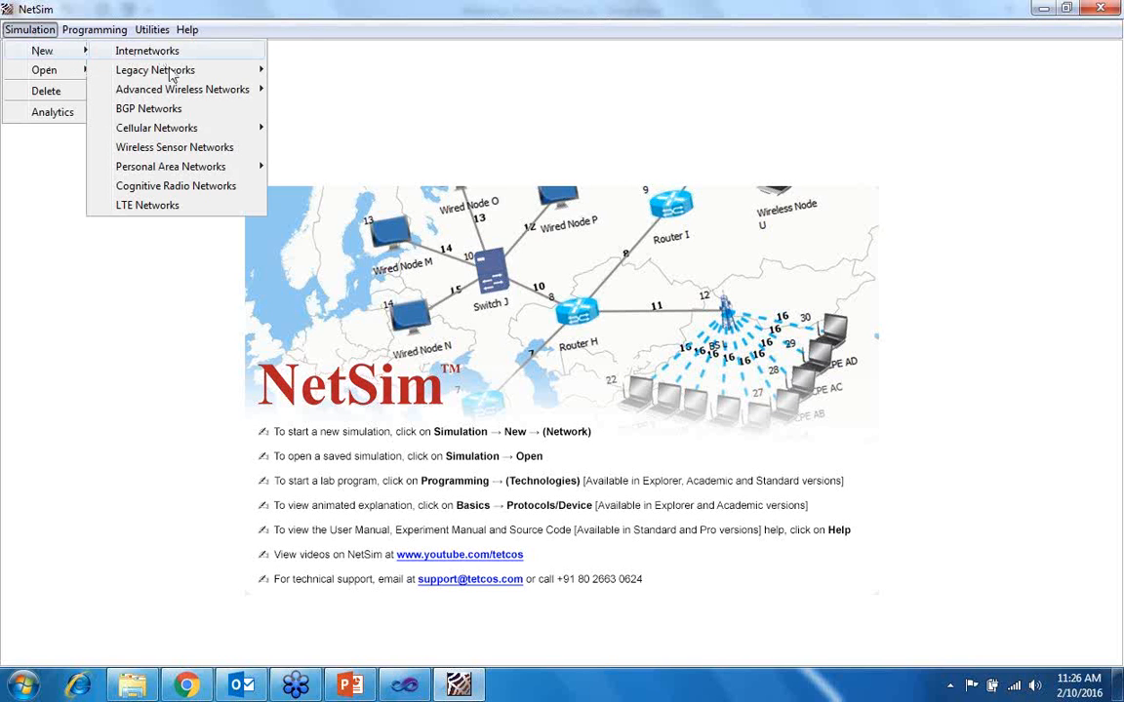
pyautogui.moveTo(176, 76)
pyautogui.moveTo(186, 98)
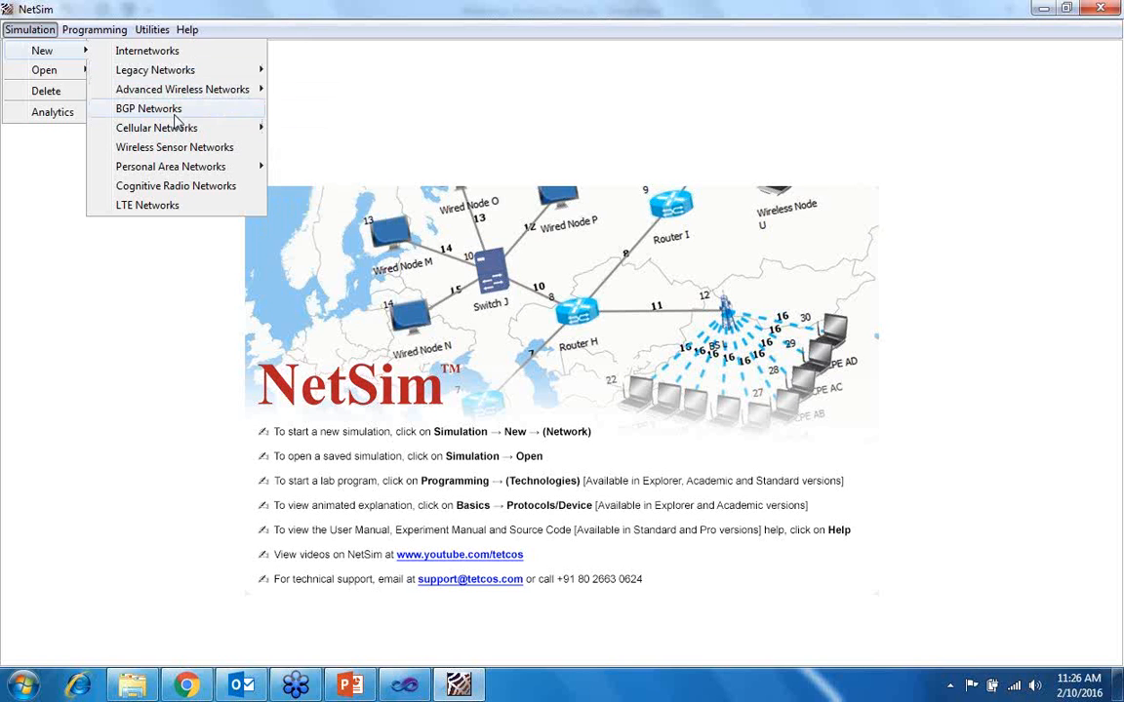
pyautogui.moveTo(186, 137)
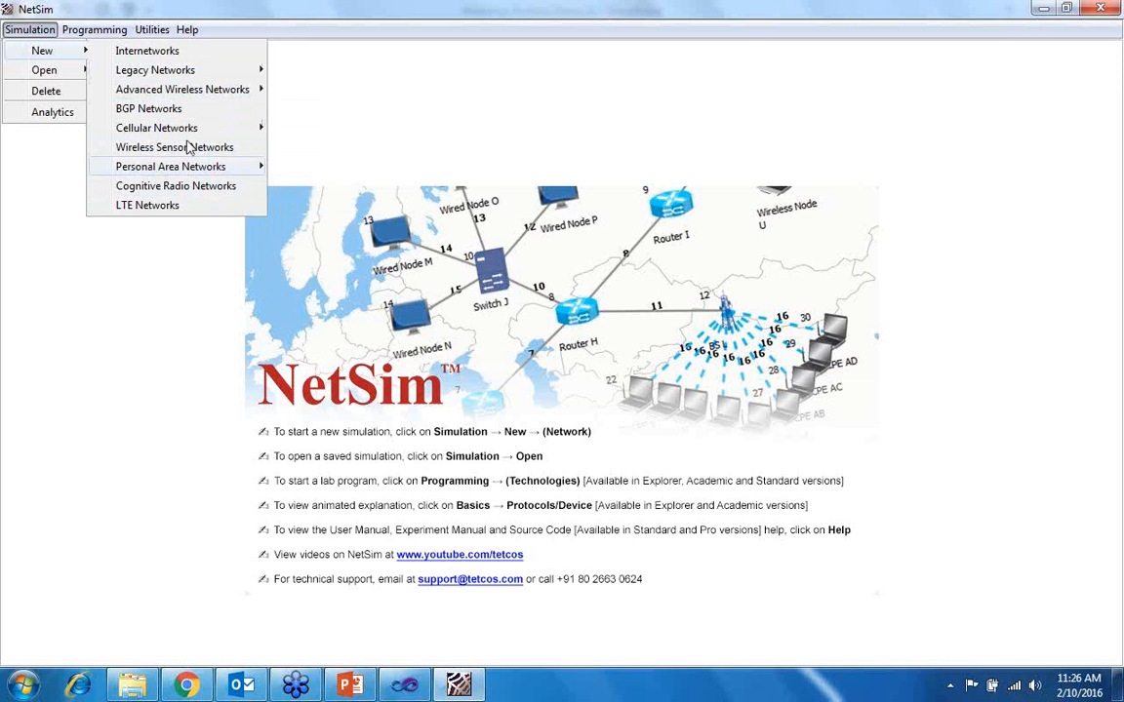
pyautogui.moveTo(221, 70)
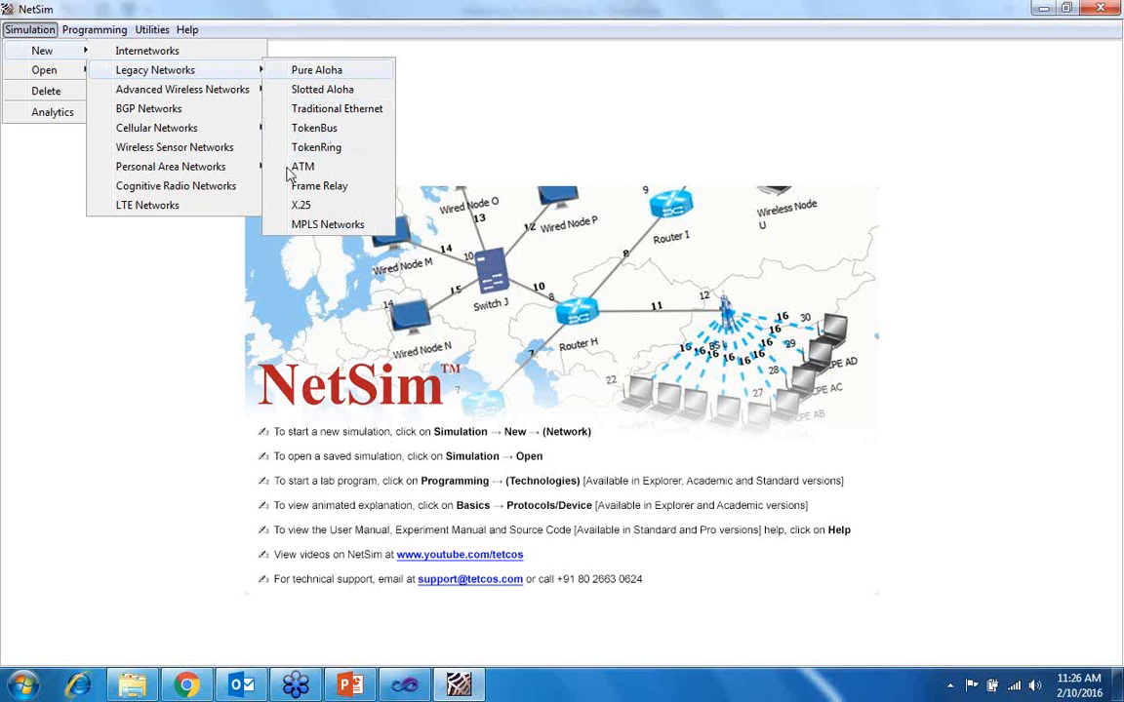
pyautogui.moveTo(248, 93)
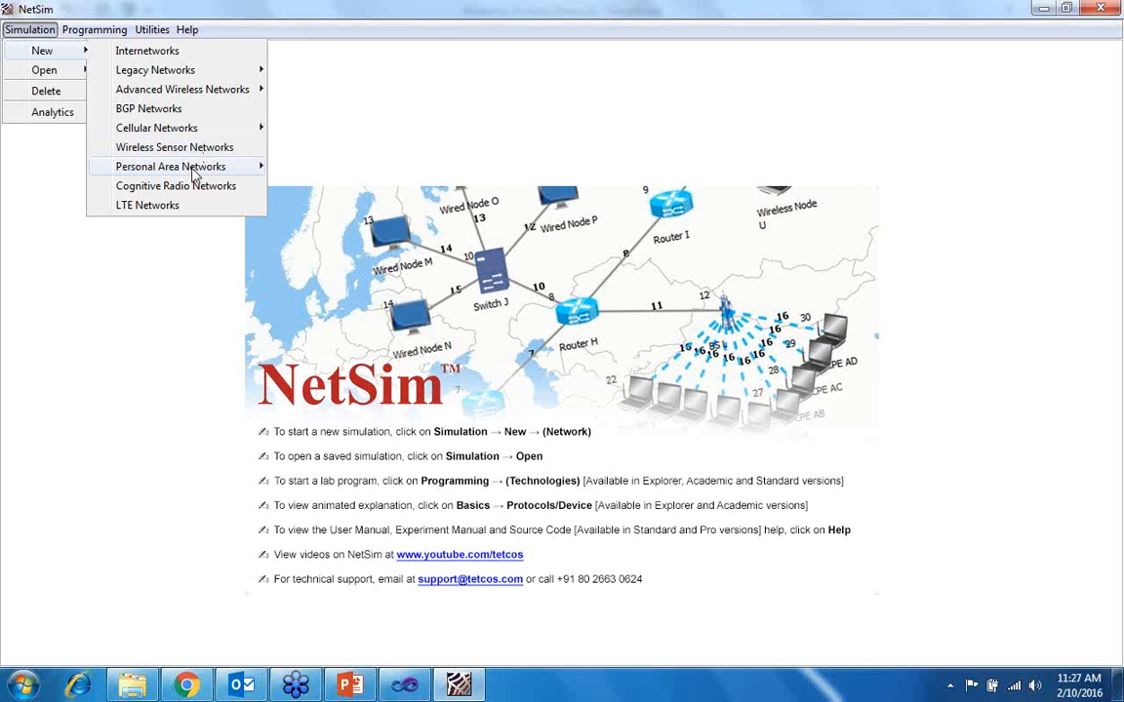
pyautogui.moveTo(191, 164)
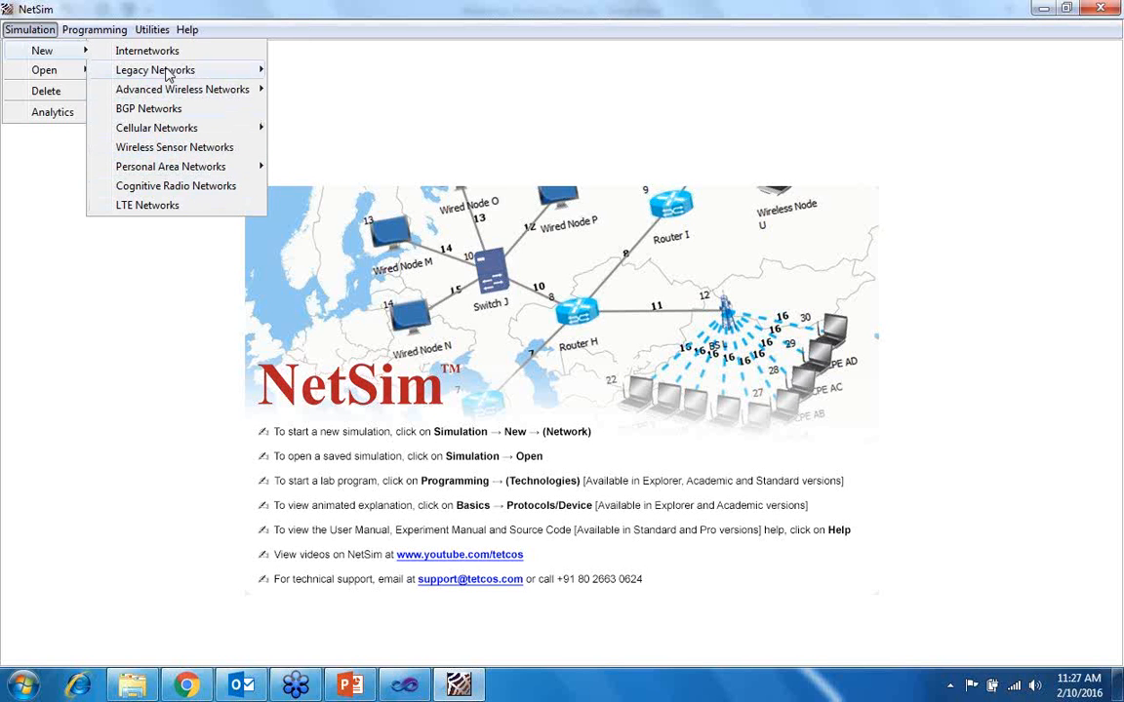
pyautogui.moveTo(105, 33)
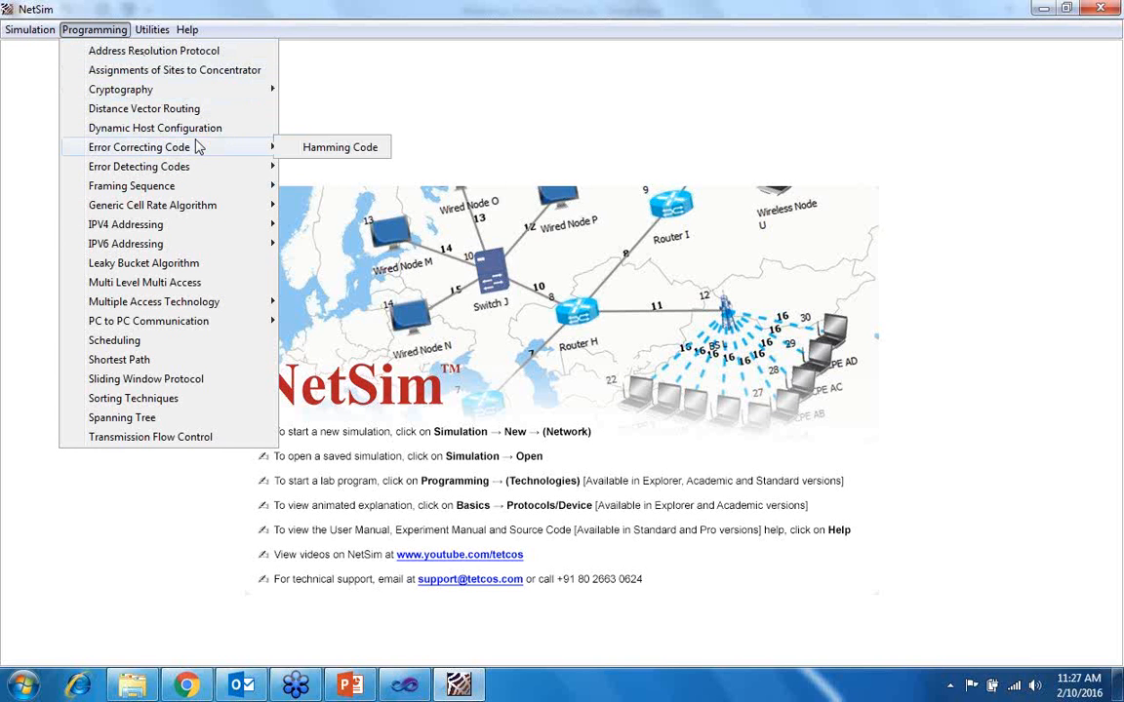
pyautogui.moveTo(193, 329)
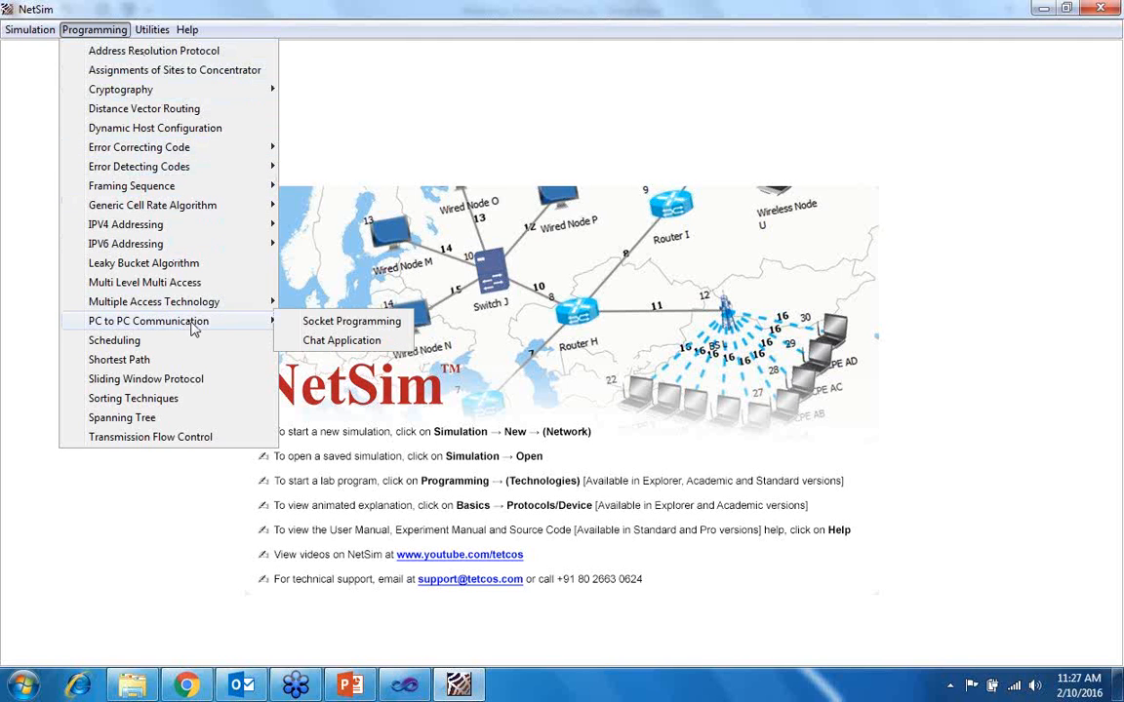
pyautogui.moveTo(154, 31)
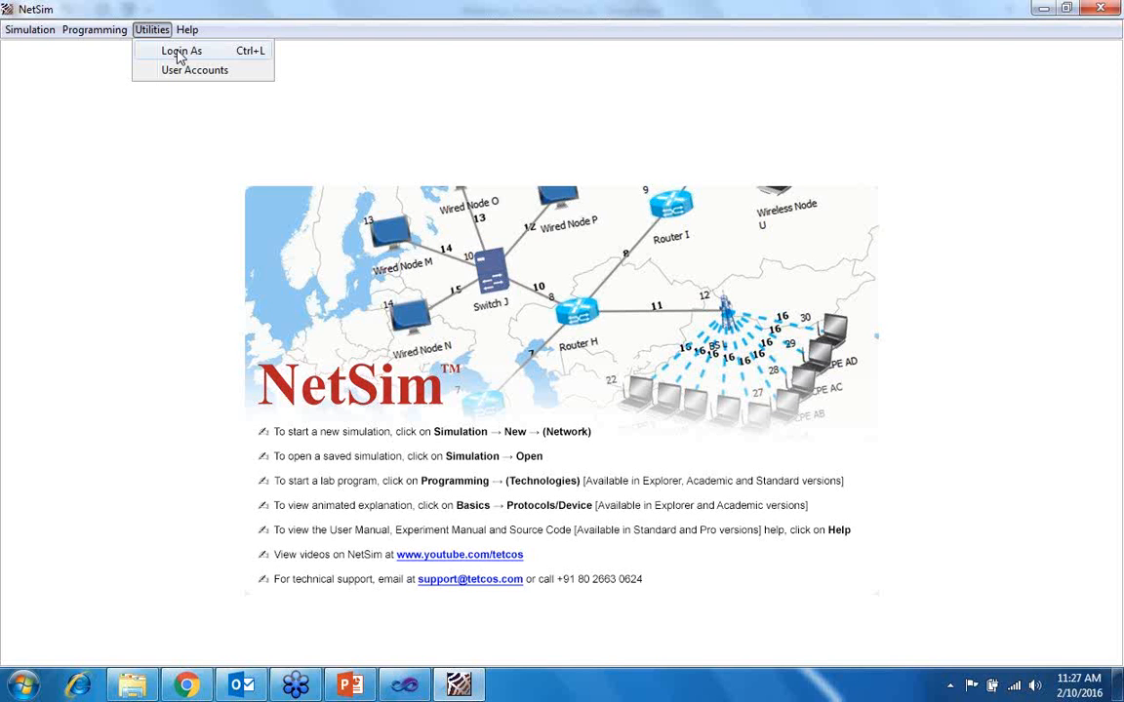
pyautogui.moveTo(191, 37)
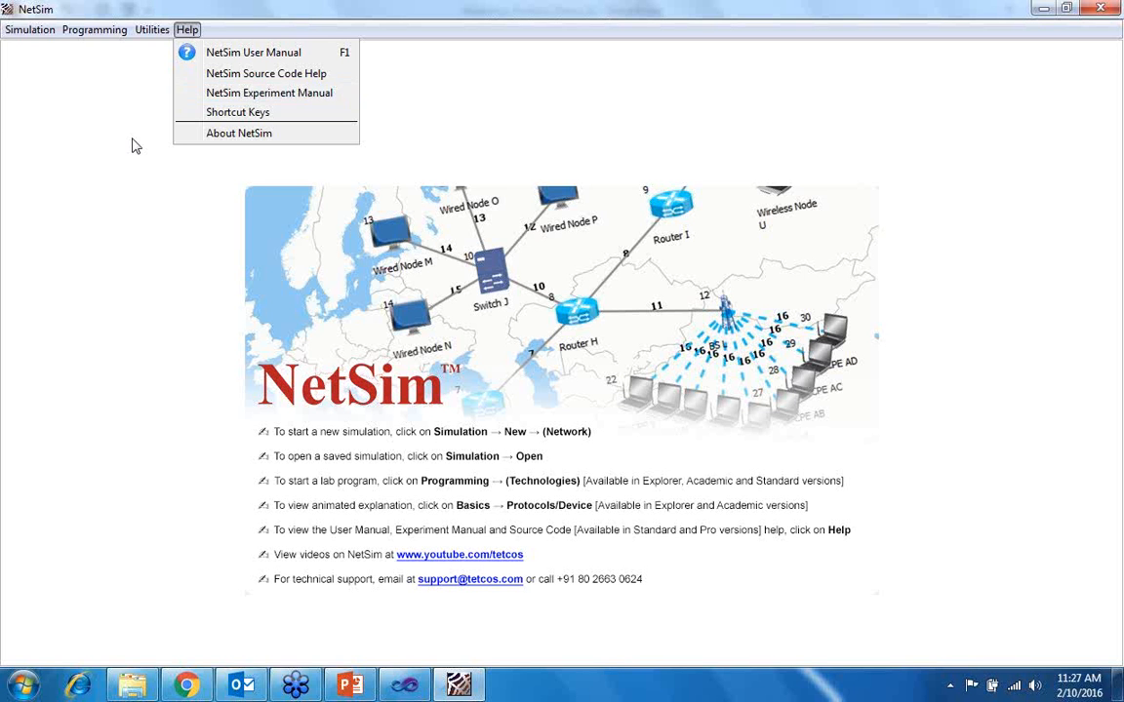
# - Create a new Internetworks simulation
pyautogui.press('Left')
pyautogui.press('Left')
pyautogui.press('Left')
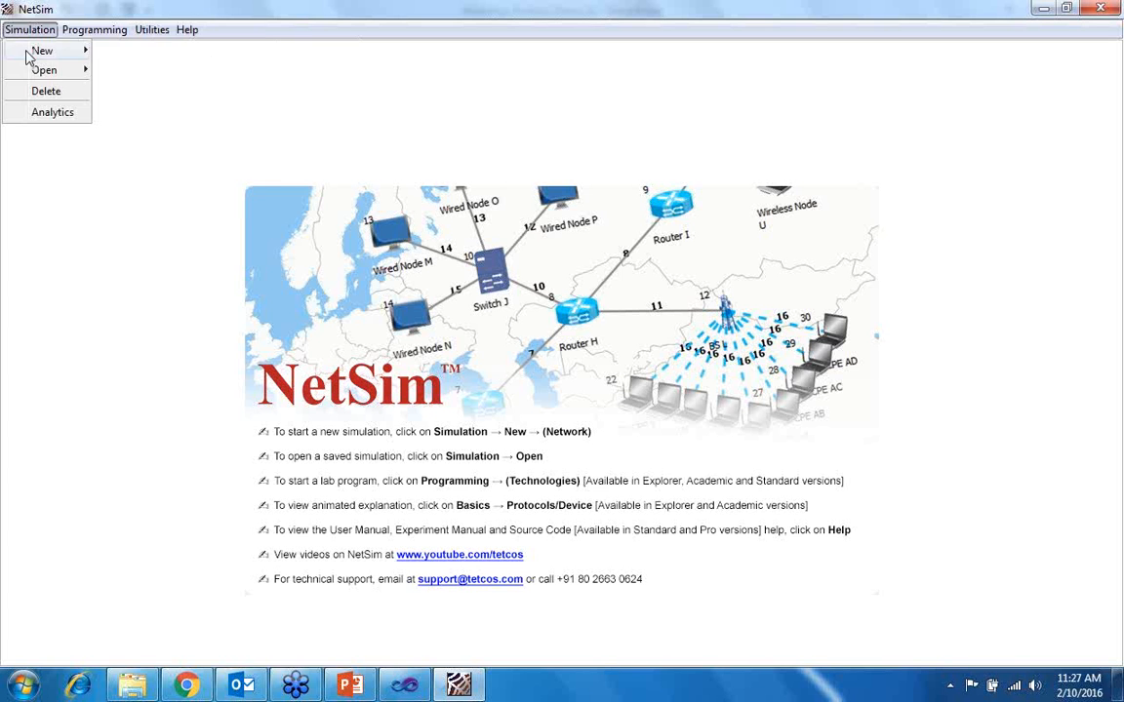
pyautogui.moveTo(47, 32)
pyautogui.moveTo(59, 54)
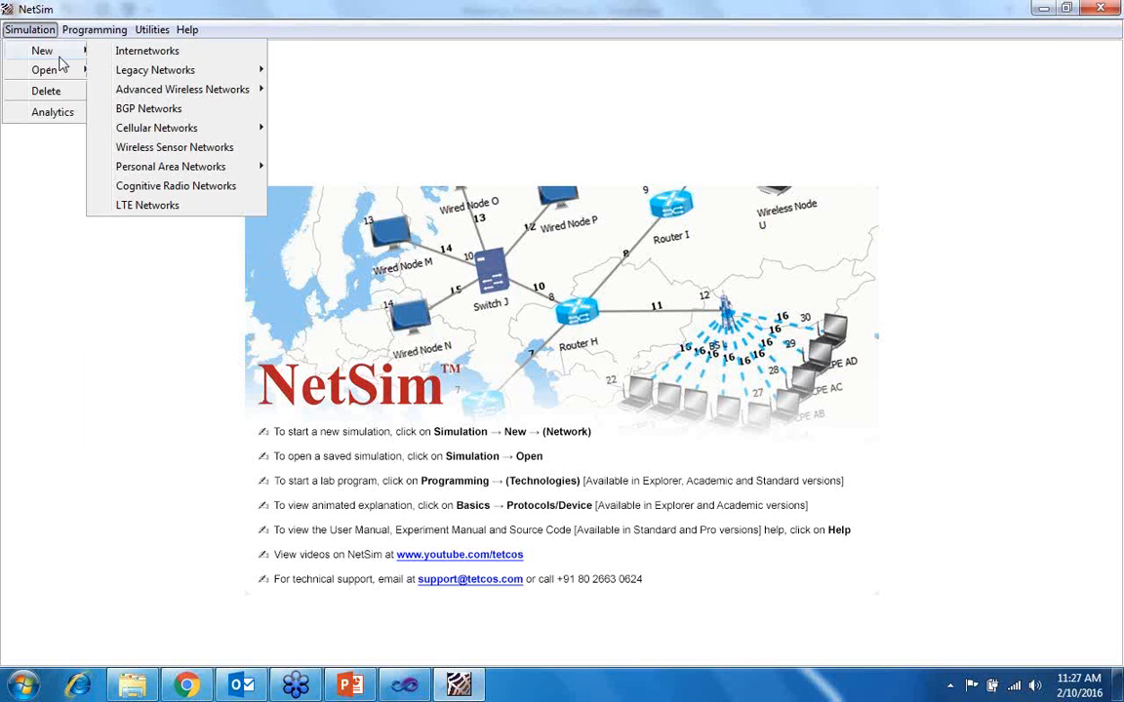
pyautogui.click(141, 57)
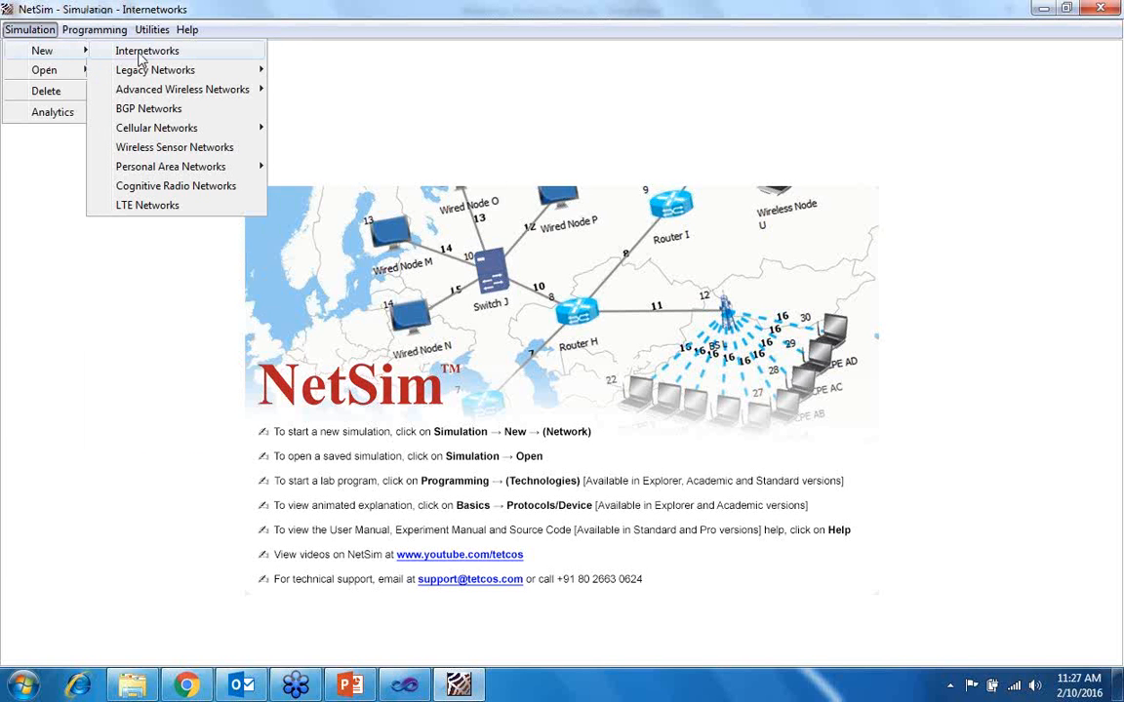
pyautogui.click(143, 62)
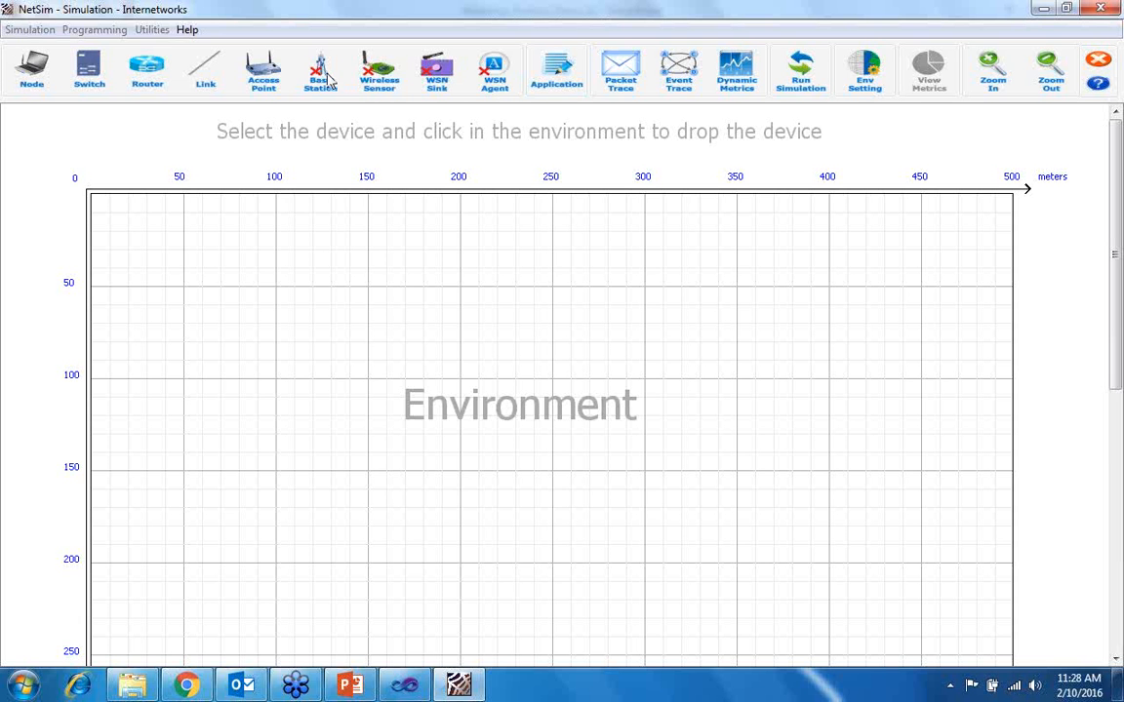
# - Place one wired node at about (67, 70) in the environment and a second one below it, slightly to its right
pyautogui.click(29, 78)
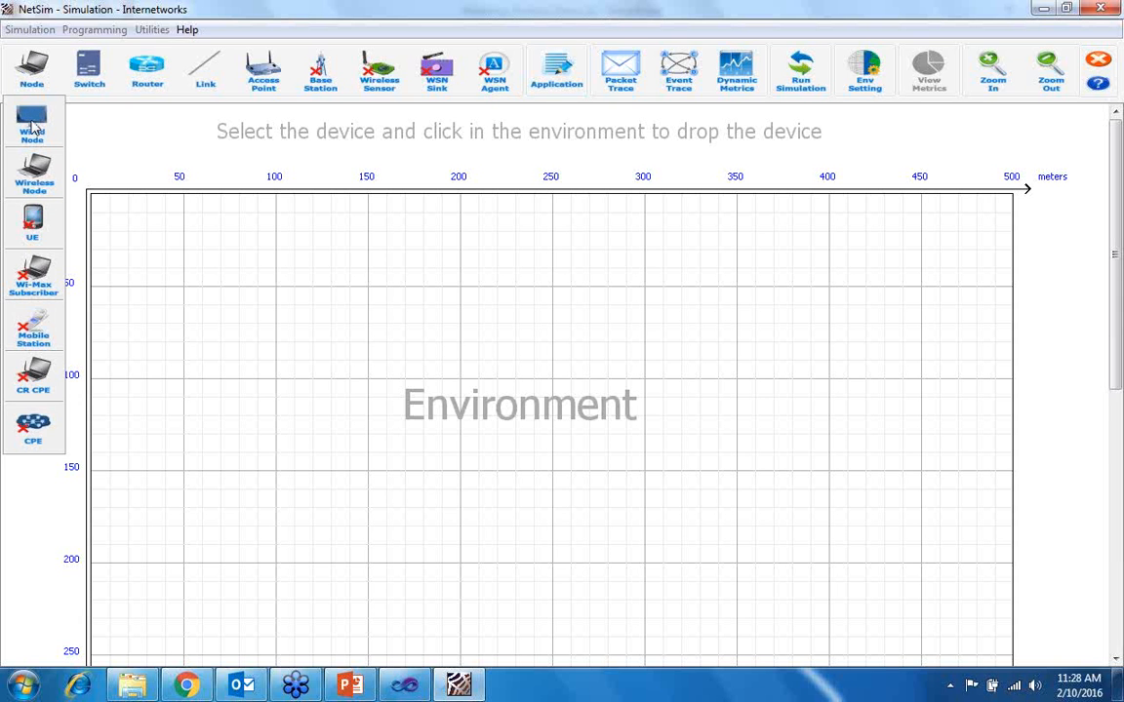
pyautogui.click(48, 142)
pyautogui.click(224, 321)
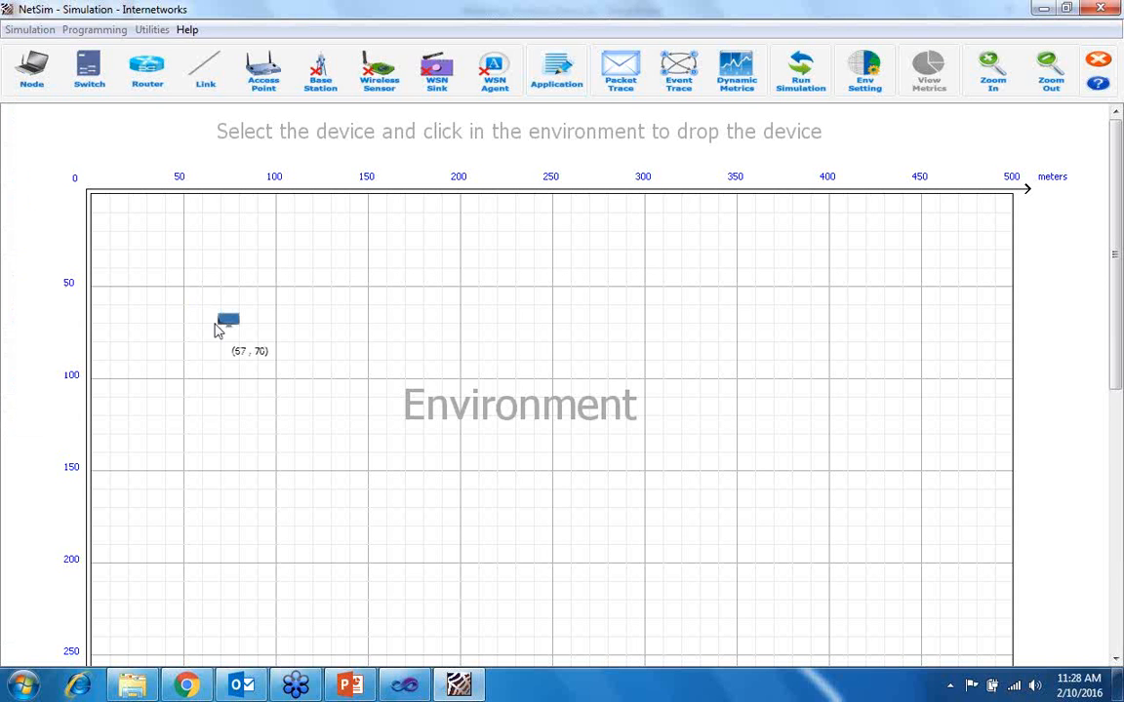
pyautogui.click(260, 485)
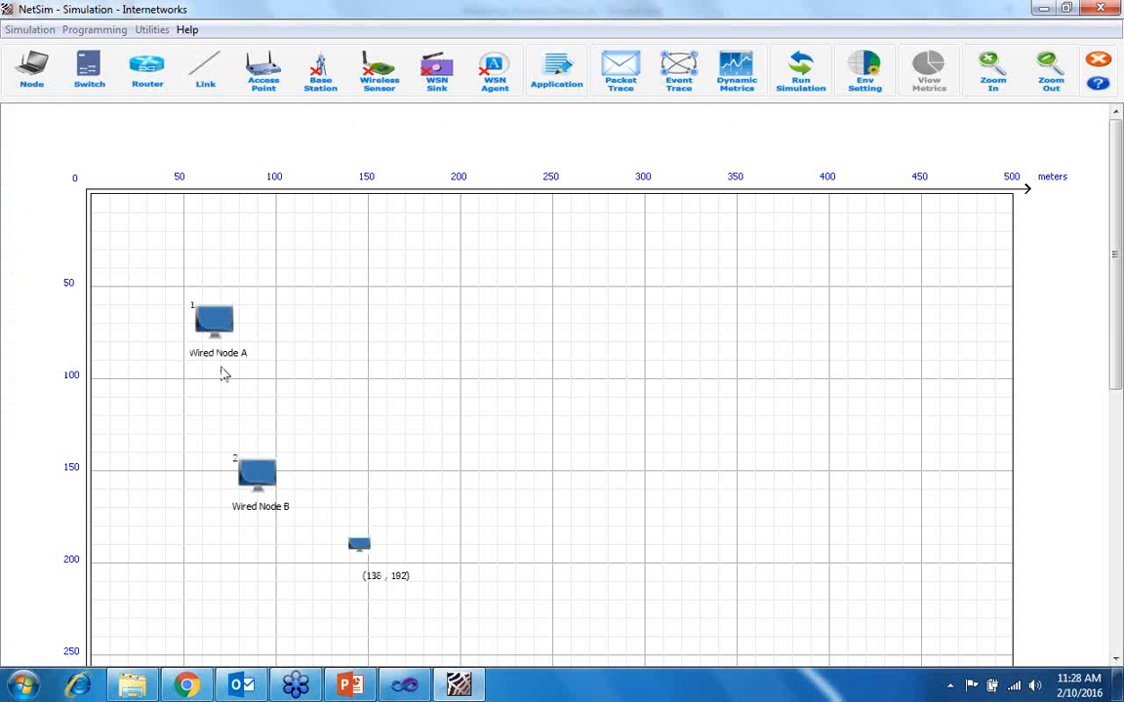
# - Place a switch to the right of the two wired nodes and a router at about (197, 89)
pyautogui.click(86, 70)
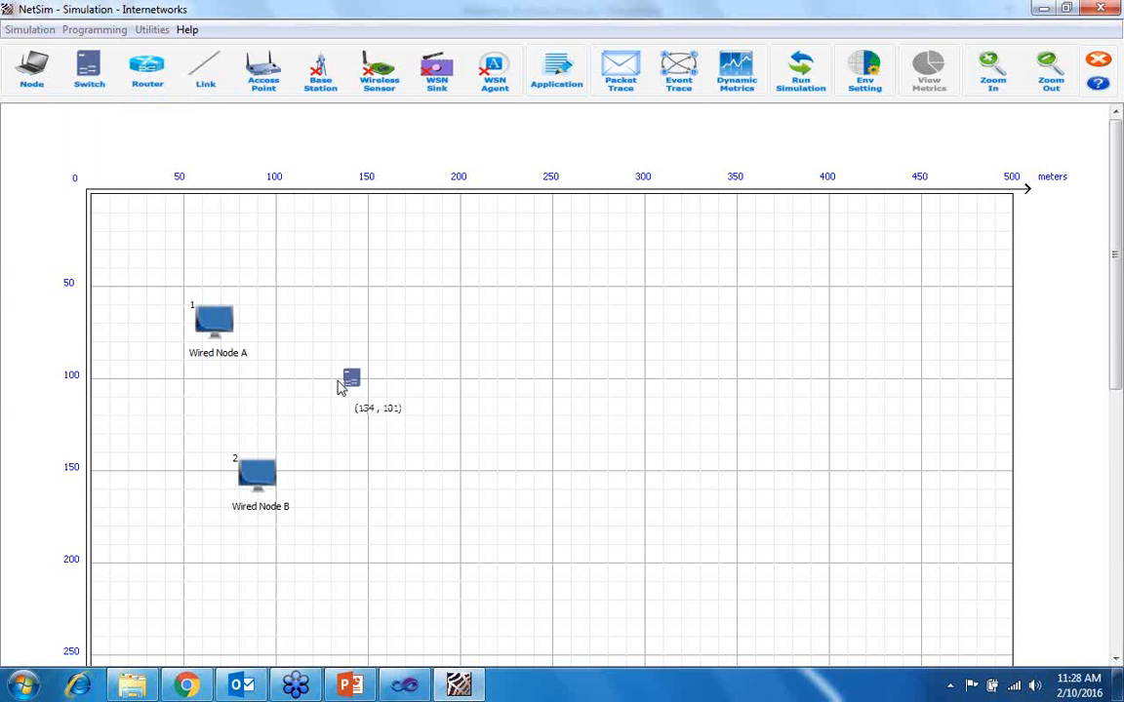
pyautogui.click(342, 382)
pyautogui.click(146, 73)
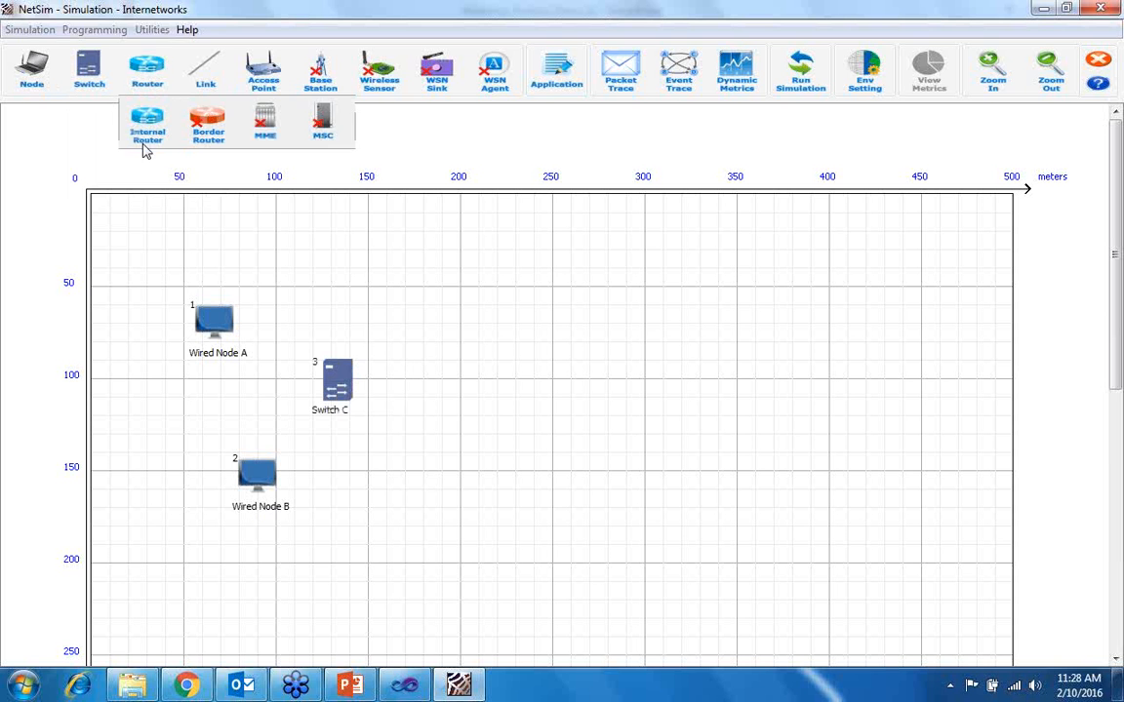
pyautogui.click(453, 358)
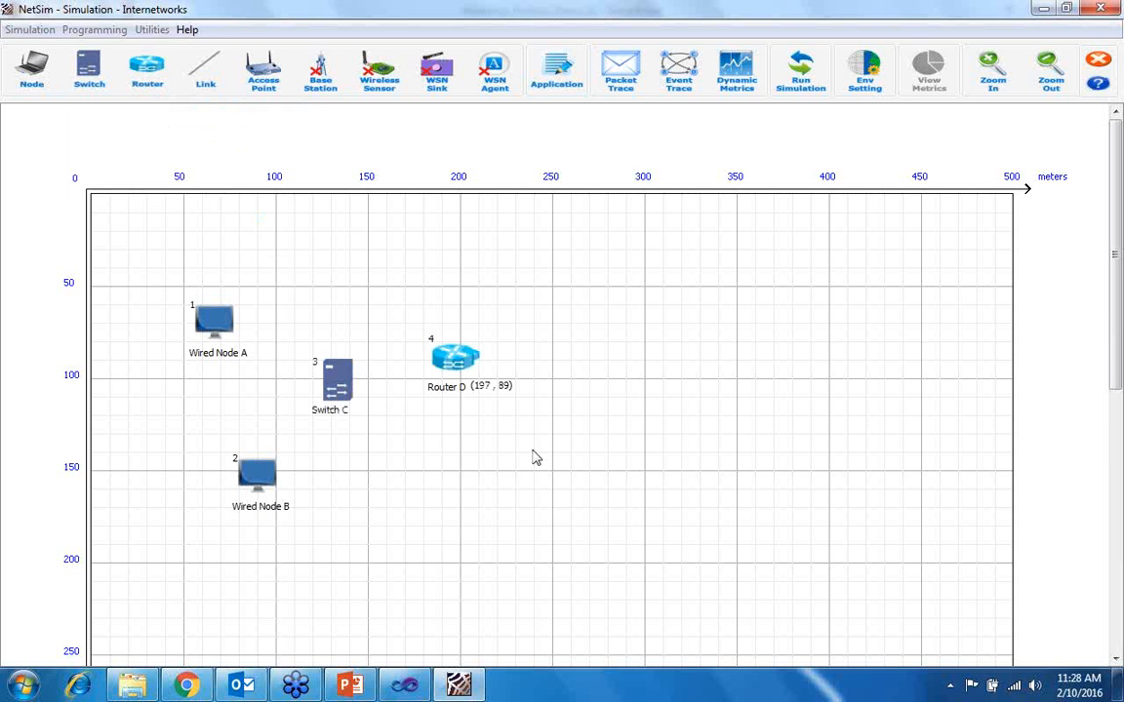
# - Place an access point to the right of Router D and two wireless nodes beyond it, one above the other
pyautogui.click(262, 73)
pyautogui.click(566, 355)
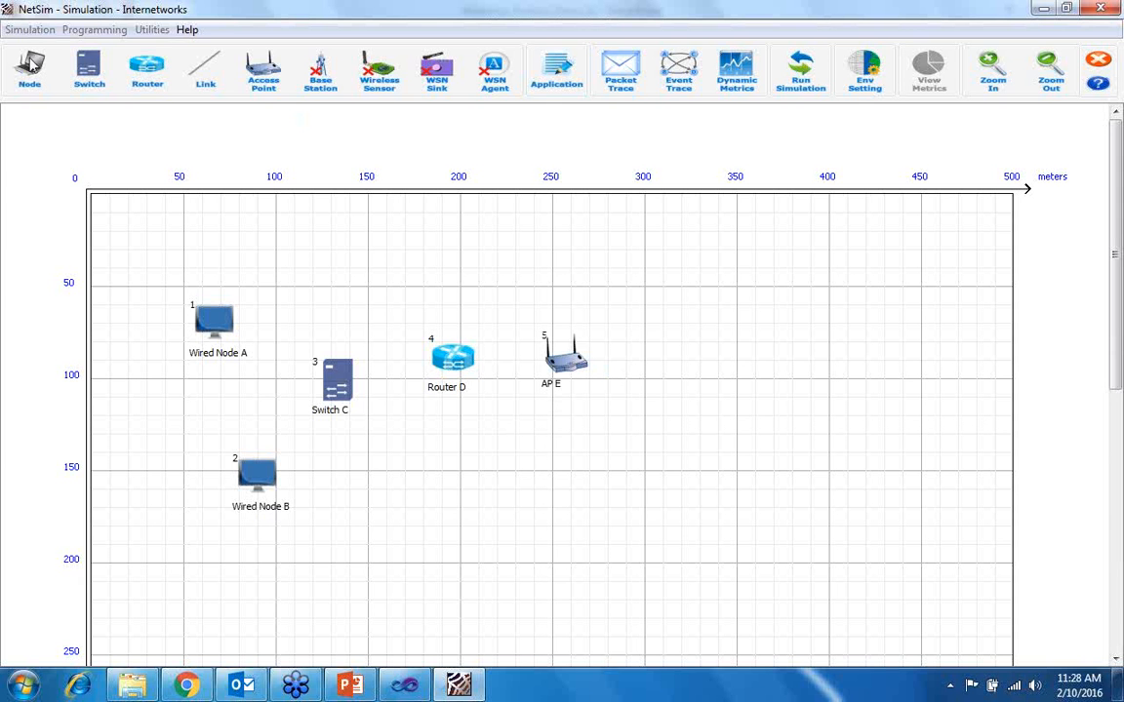
pyautogui.click(31, 69)
pyautogui.click(41, 189)
pyautogui.click(658, 294)
pyautogui.click(694, 442)
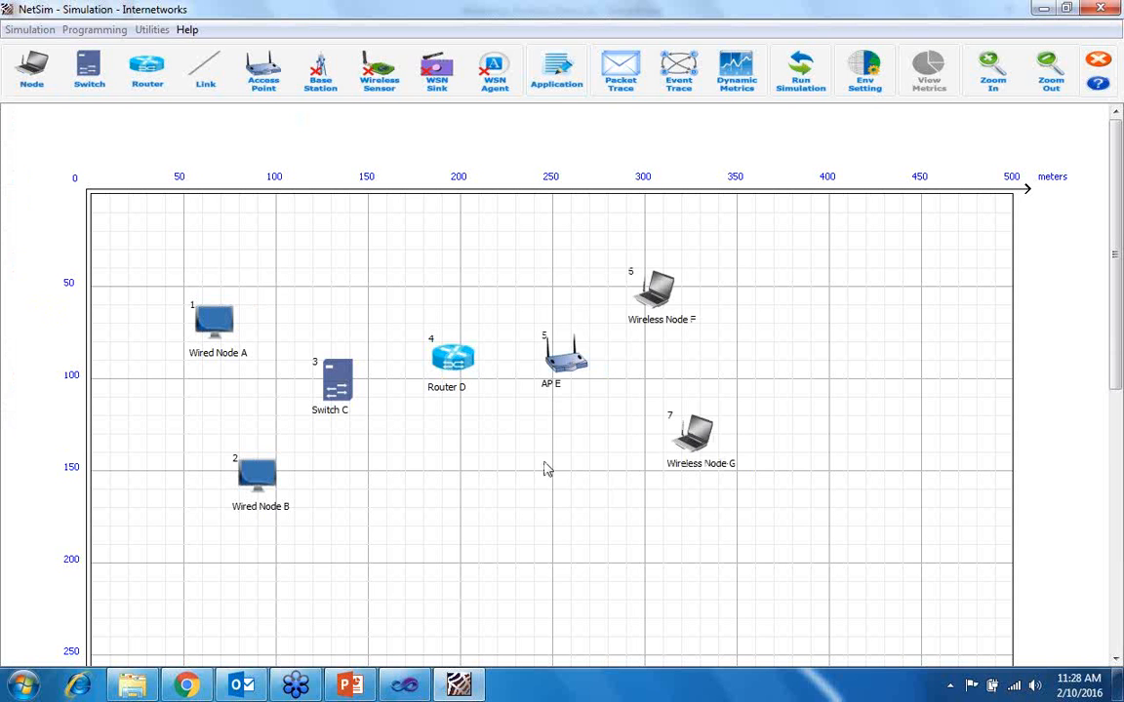
# - Connect Wired Nodes A and B to Switch C, Switch C to Router D, and Router D to AP E using wired links
pyautogui.click(204, 70)
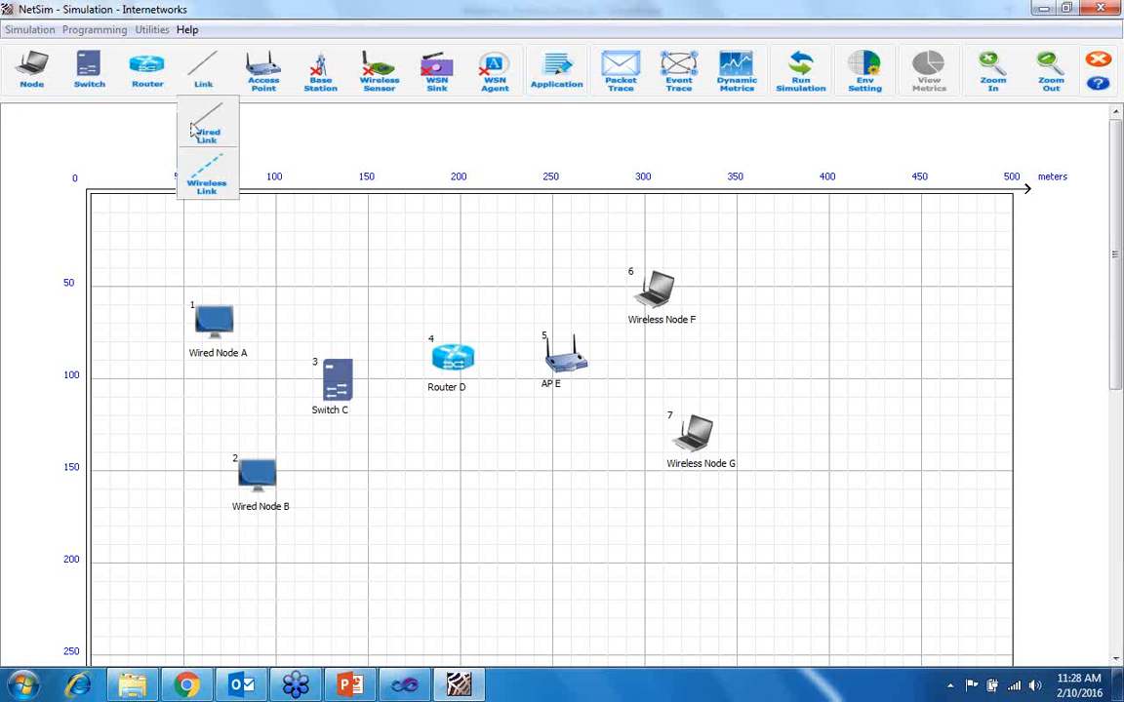
pyautogui.click(197, 140)
pyautogui.click(216, 322)
pyautogui.click(310, 363)
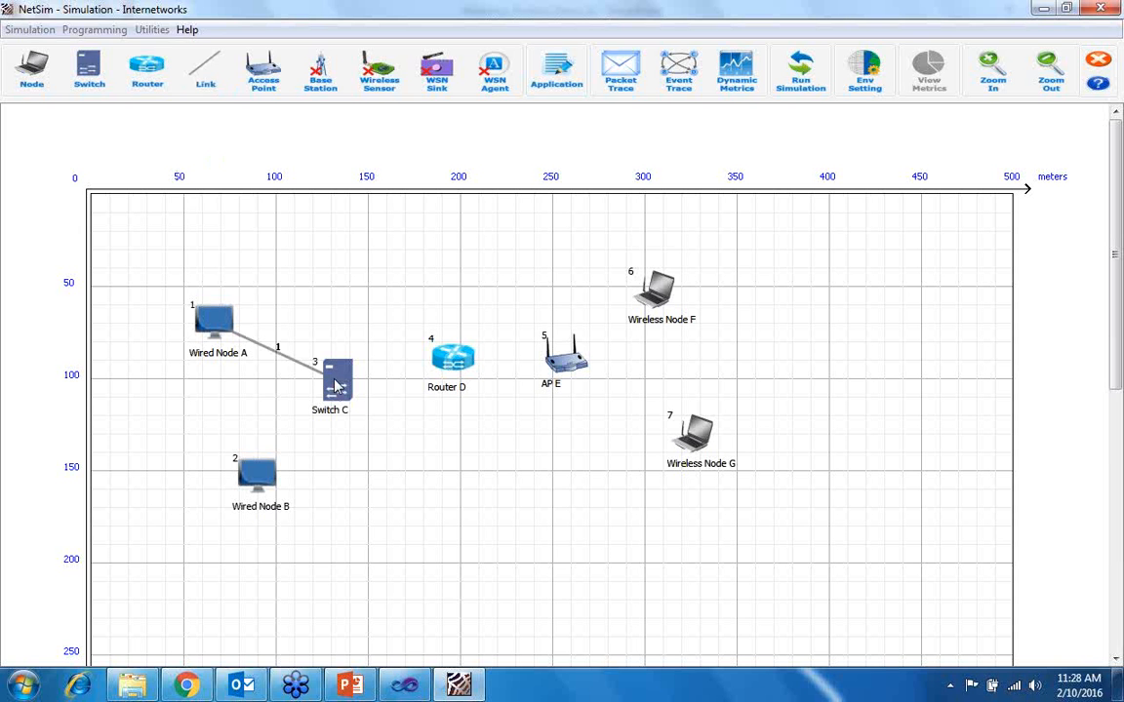
pyautogui.click(261, 475)
pyautogui.click(334, 395)
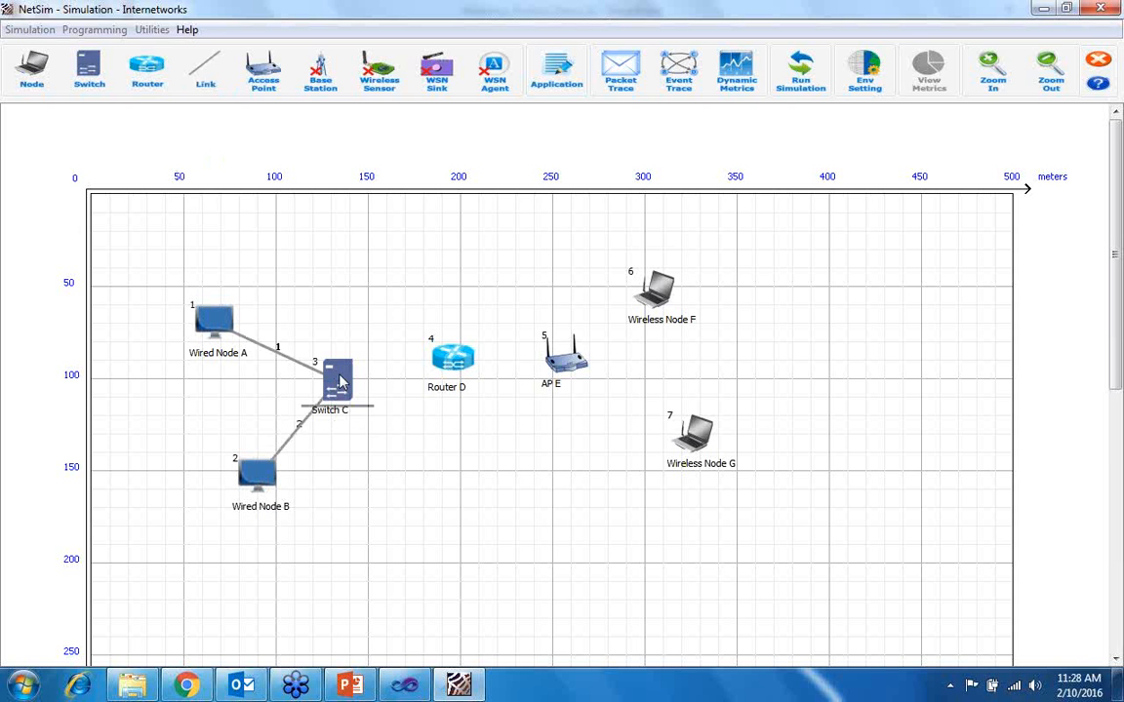
pyautogui.click(441, 363)
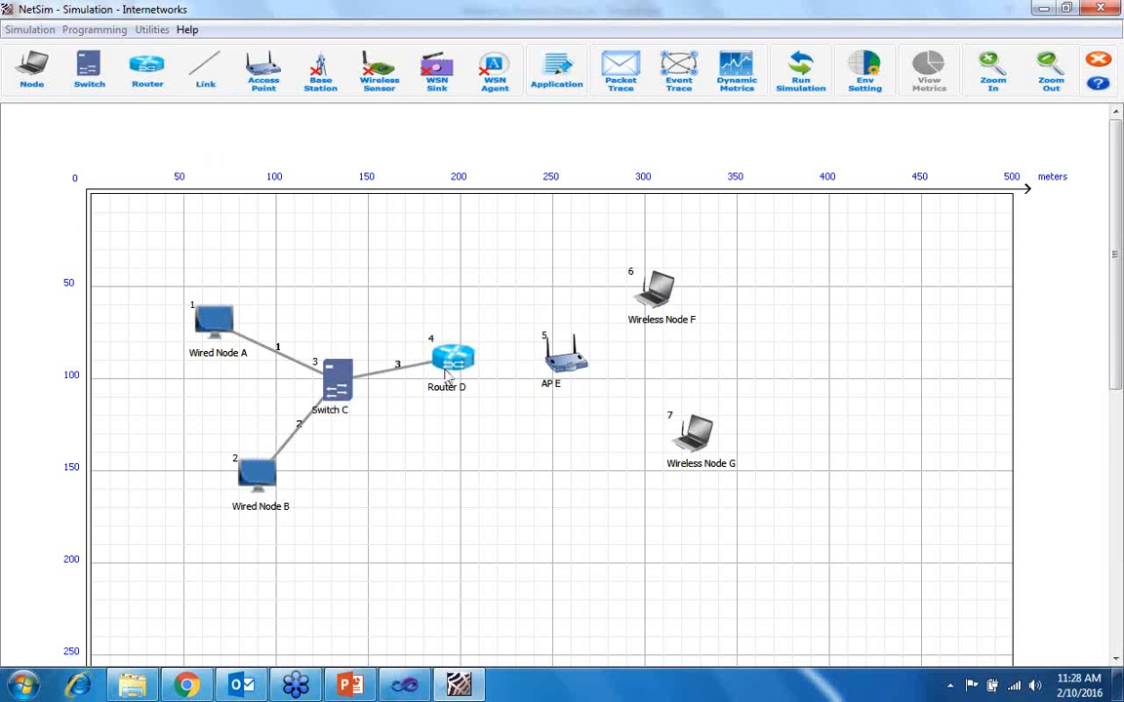
pyautogui.click(566, 359)
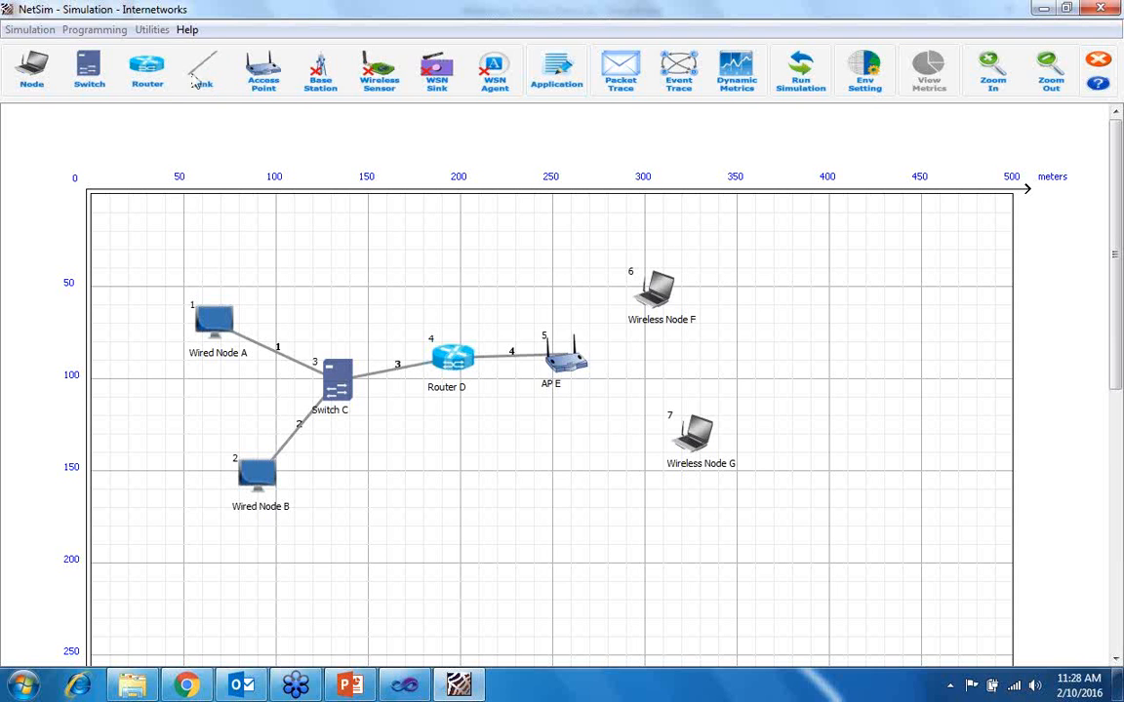
# - Connect AP E to Wireless Node F and Wireless Node G using wireless links
pyautogui.click(205, 70)
pyautogui.click(212, 182)
pyautogui.click(566, 359)
pyautogui.click(659, 298)
pyautogui.click(583, 362)
pyautogui.click(698, 440)
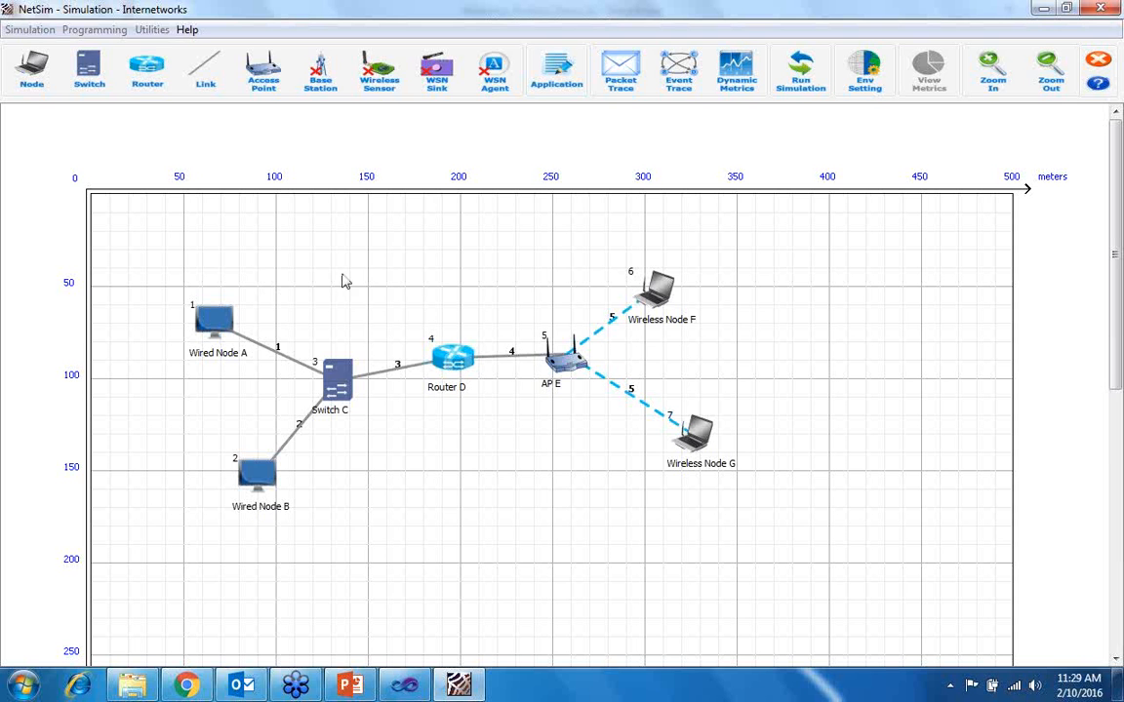
# - Open the properties of Wired Node A and check the WireShark options in its global properties
pyautogui.rightClick(209, 321)
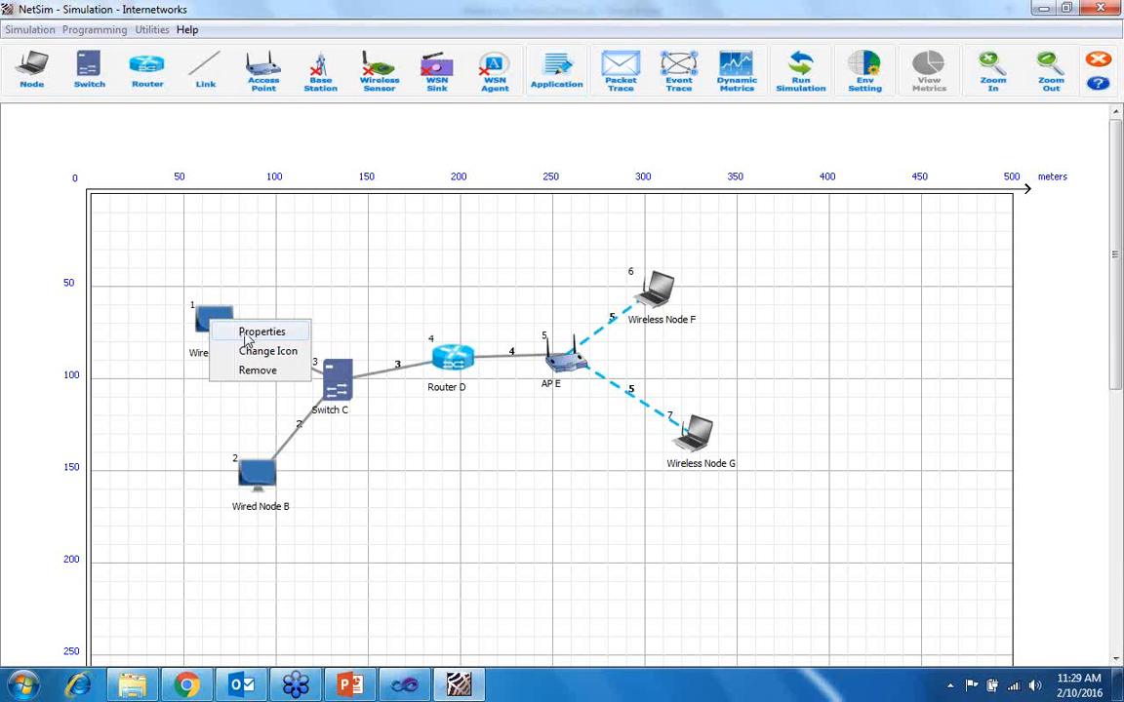
pyautogui.click(247, 333)
pyautogui.moveTo(444, 78); pyautogui.dragTo(423, 63)
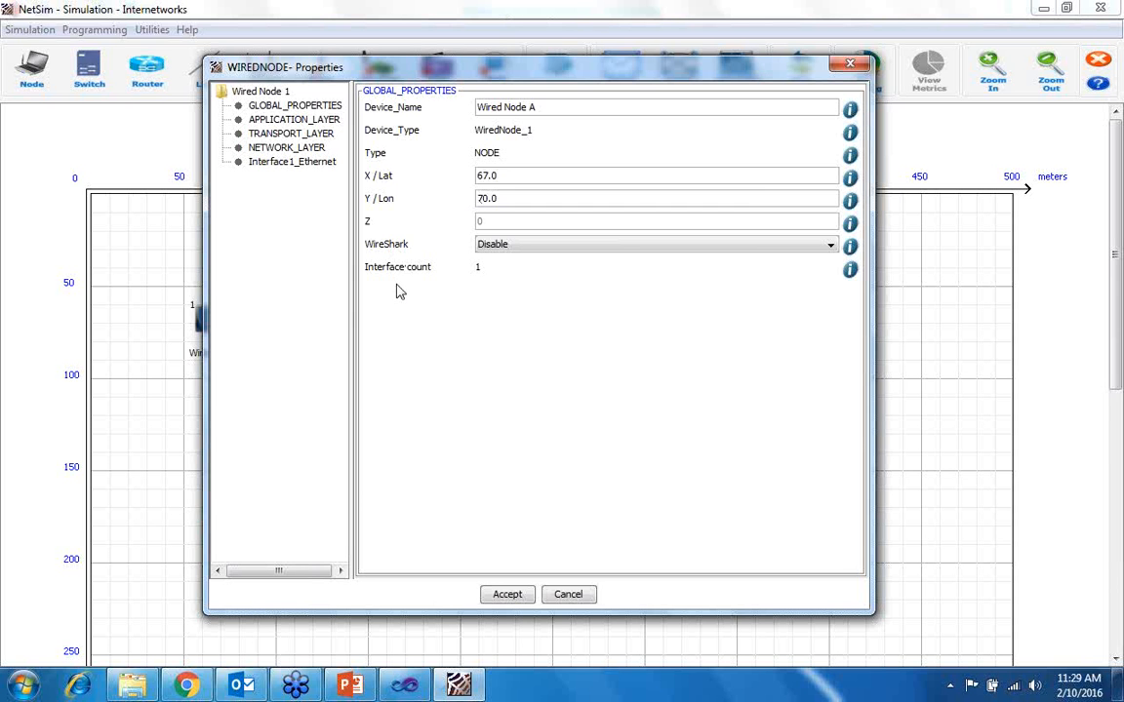
pyautogui.click(532, 245)
pyautogui.click(536, 278)
# - Examine Wired Node A's transport layer, checking the TCP congestion control options and the help notes on congestion control and acknowledgement type
pyautogui.click(284, 132)
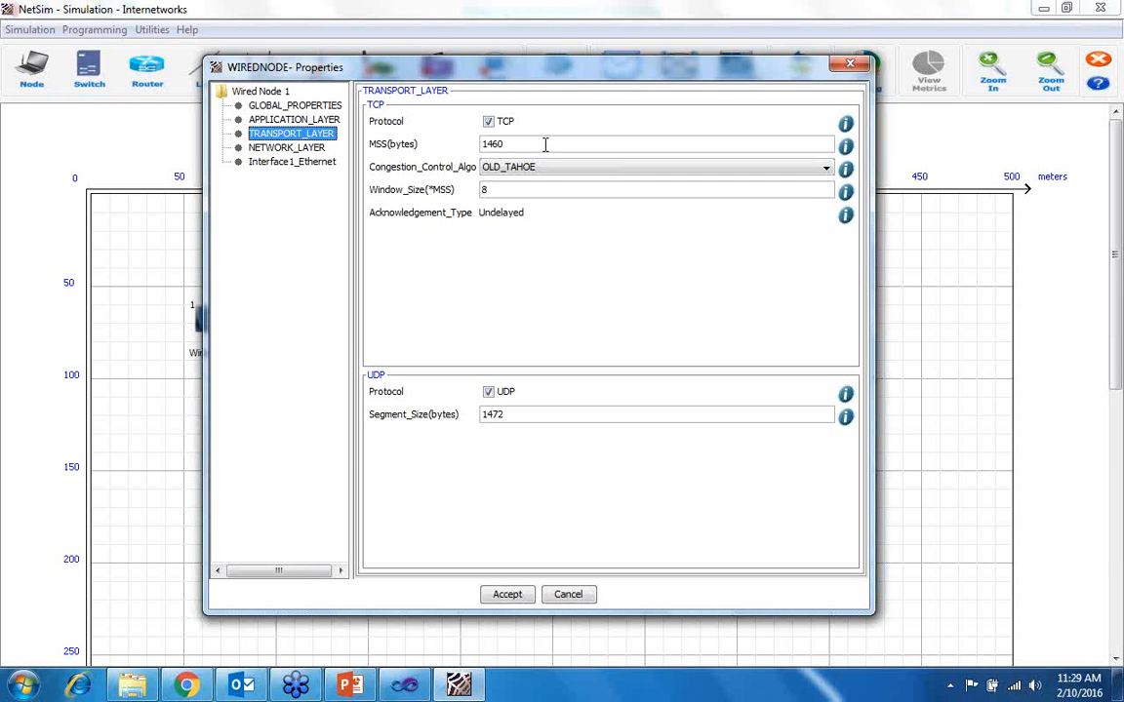
pyautogui.click(502, 170)
pyautogui.click(432, 281)
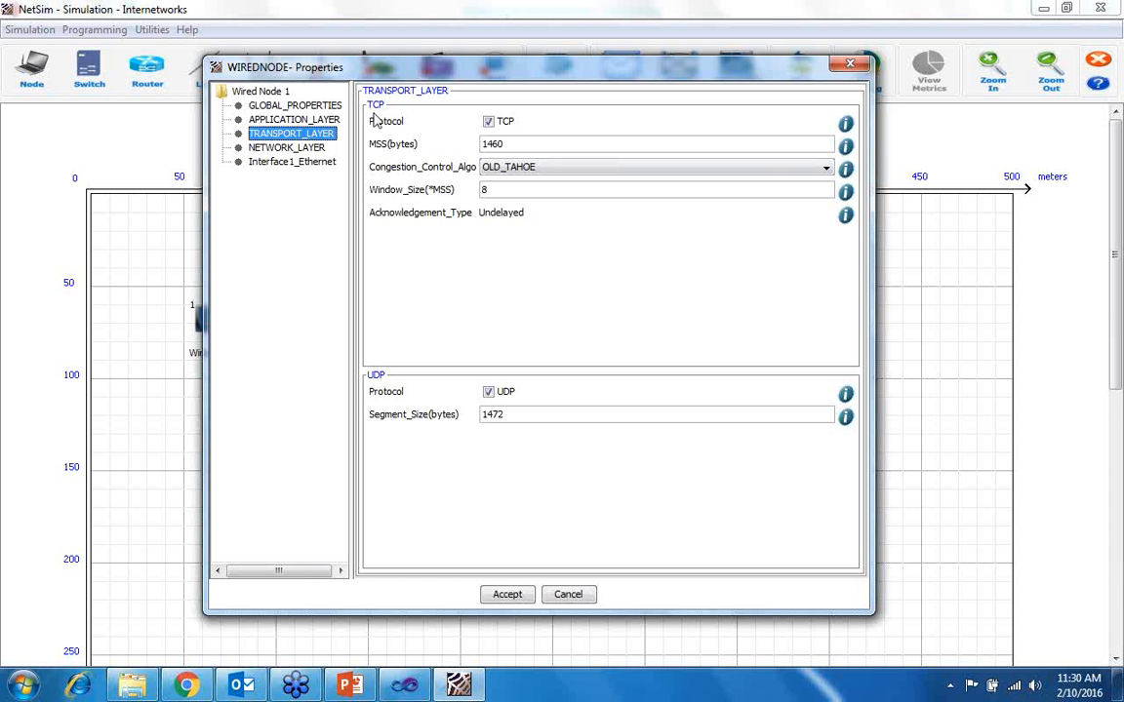
pyautogui.click(846, 169)
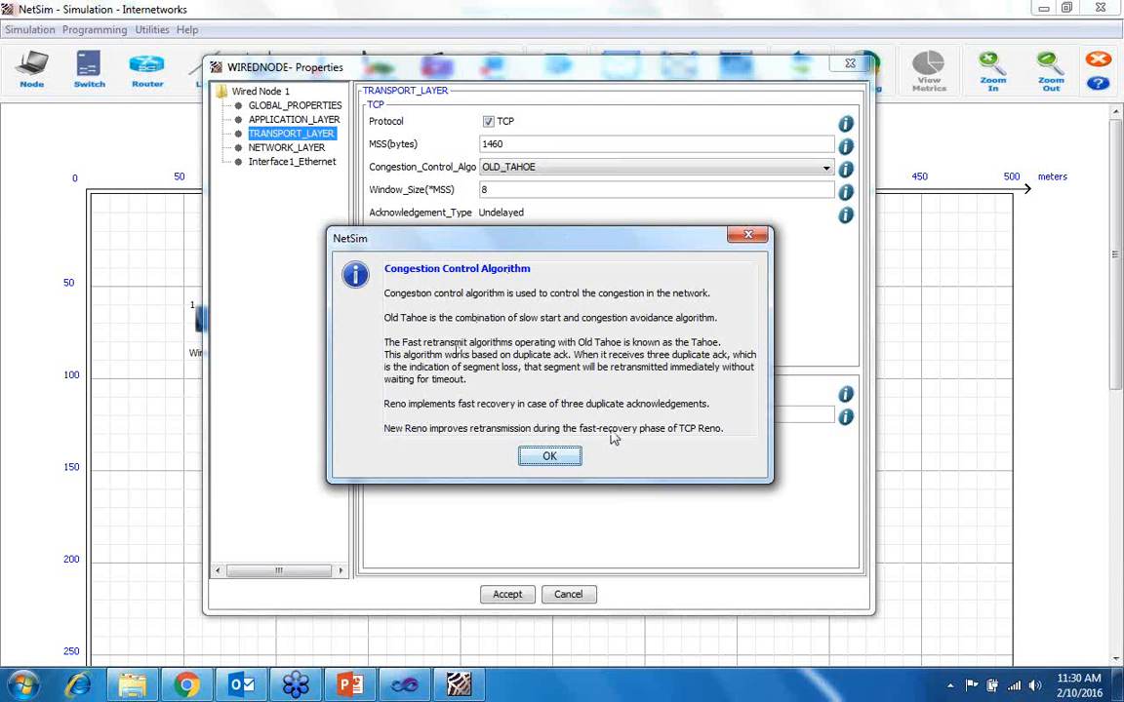
pyautogui.click(548, 457)
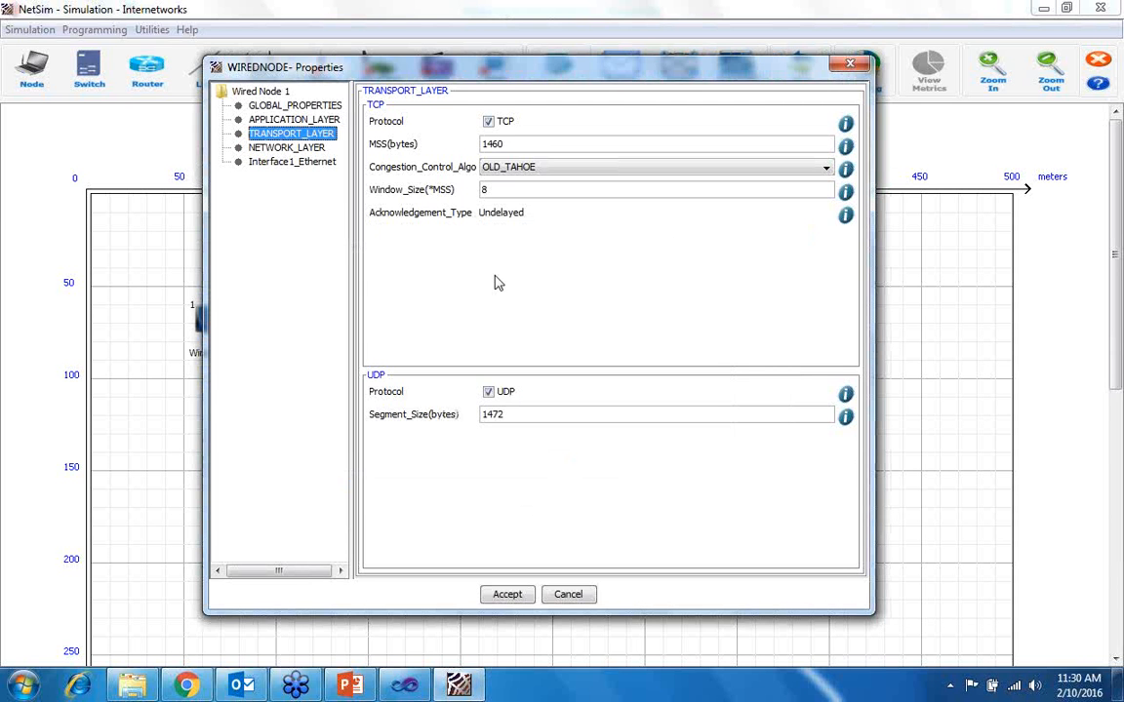
pyautogui.click(844, 216)
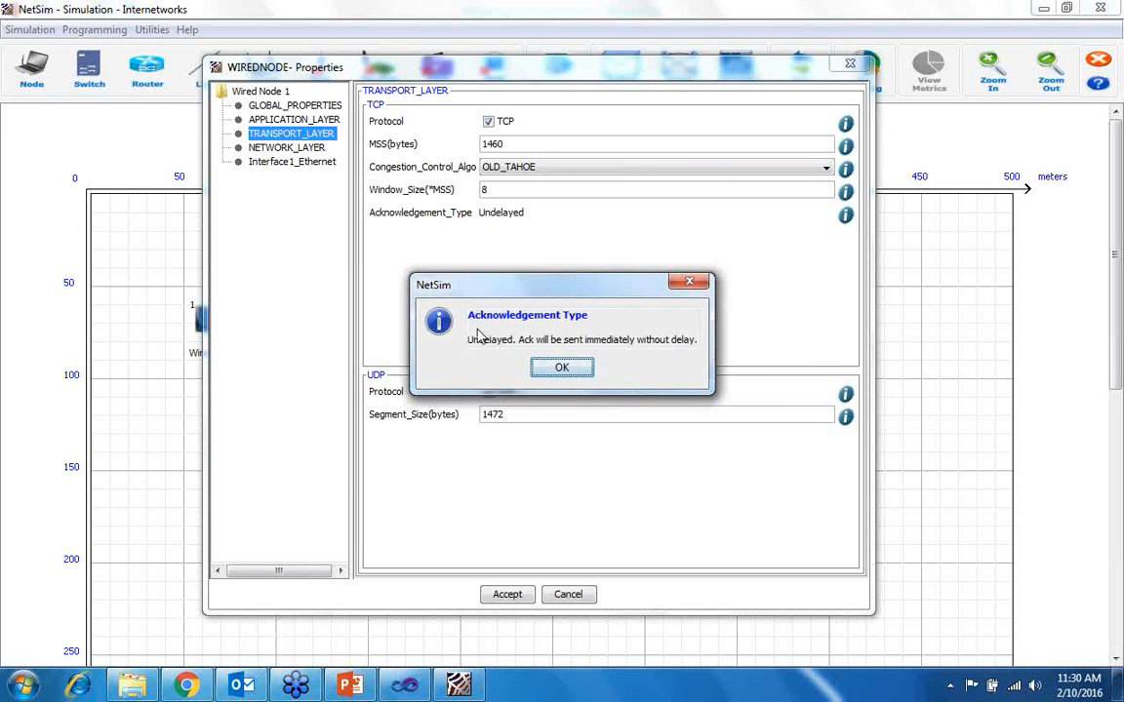
pyautogui.click(548, 370)
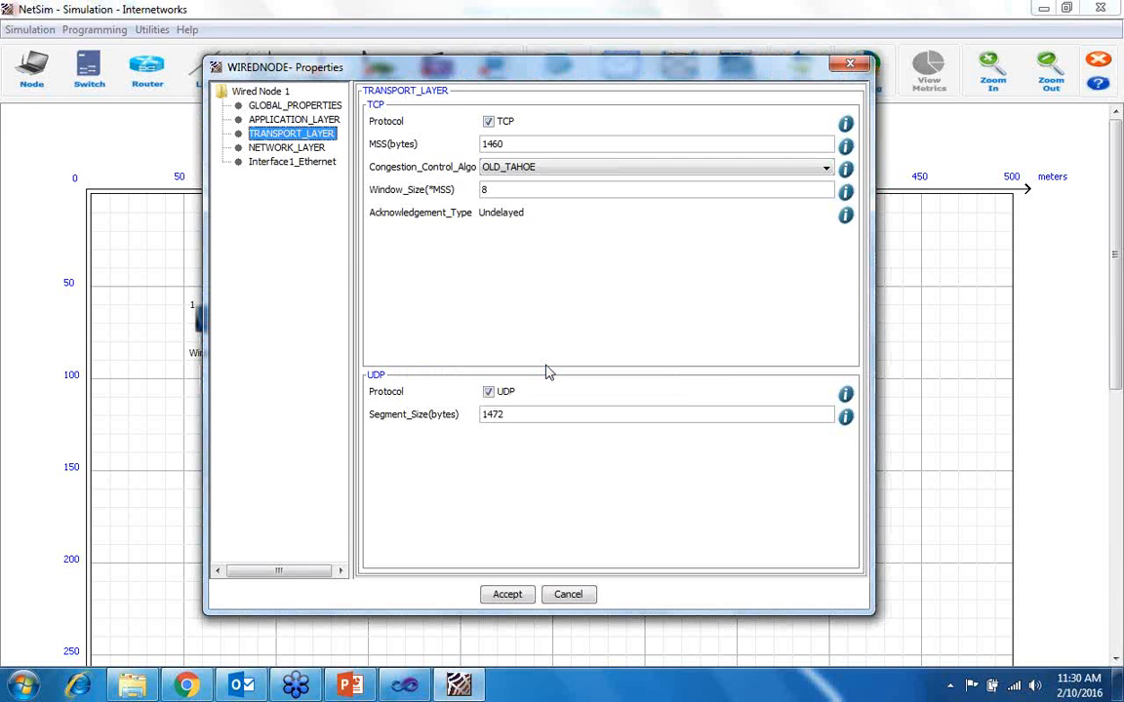
# - Review Wired Node A's network layer and Ethernet interface settings, including its IP addressing, and accept the properties
pyautogui.click(253, 147)
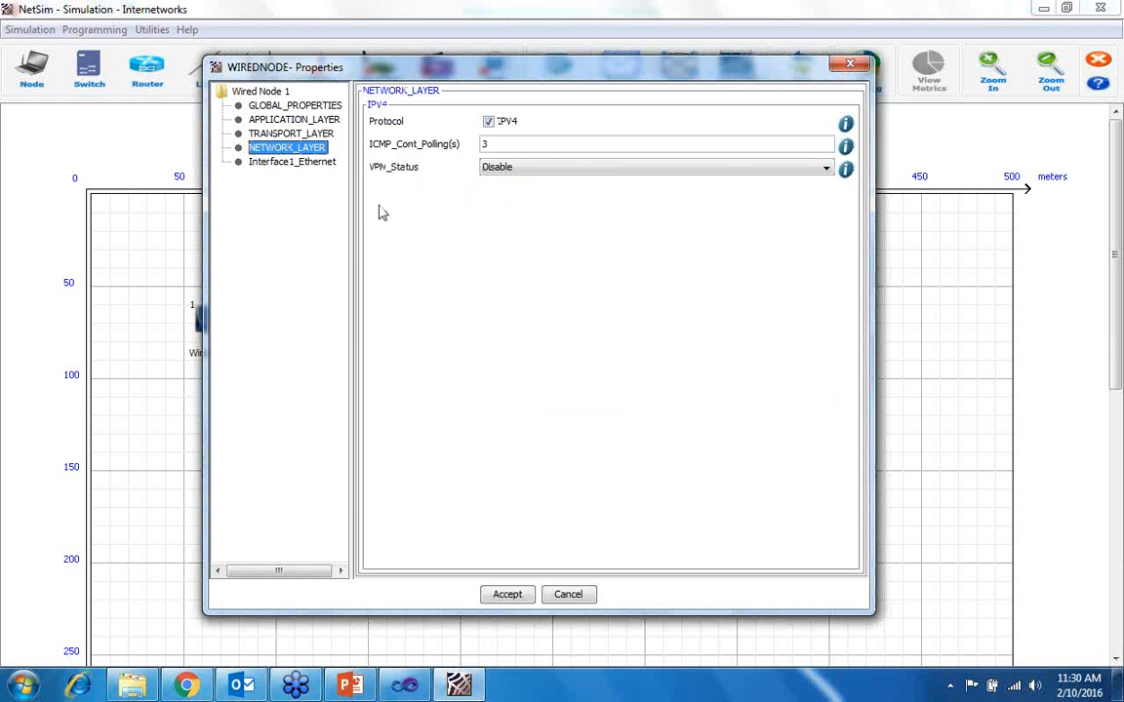
pyautogui.click(285, 163)
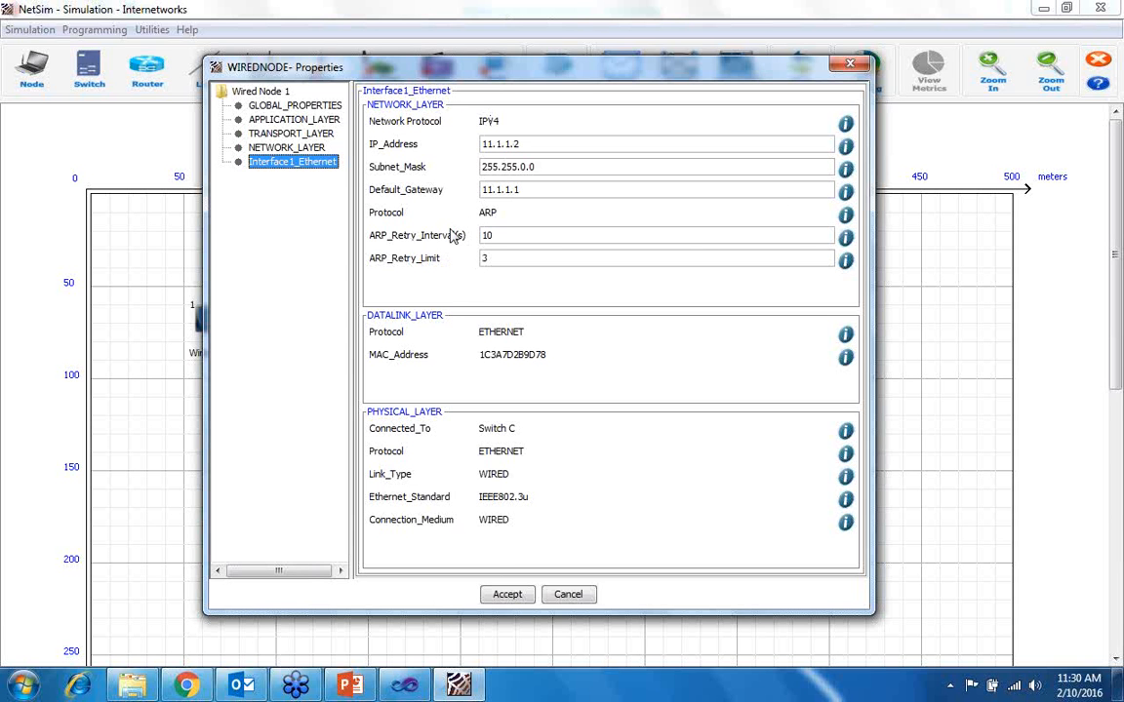
pyautogui.click(515, 597)
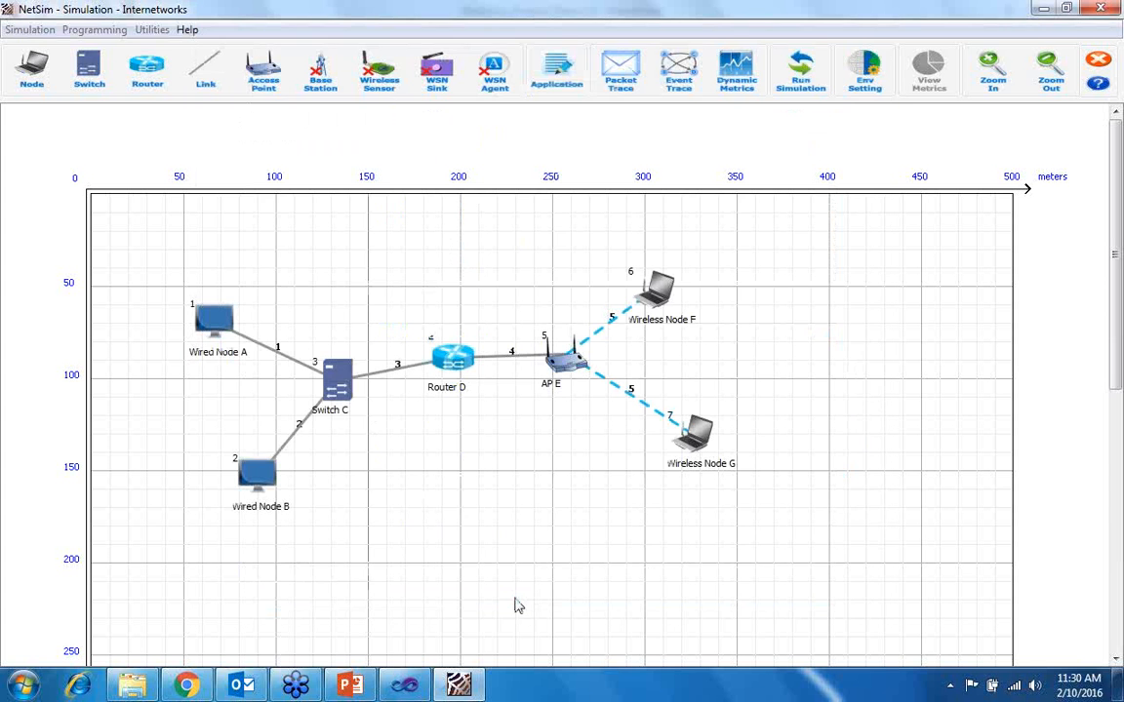
# - Set both the uplink and downlink BER of Wired Link 1, between Wired Node A and Switch C, to No Error
pyautogui.rightClick(260, 346)
pyautogui.click(302, 357)
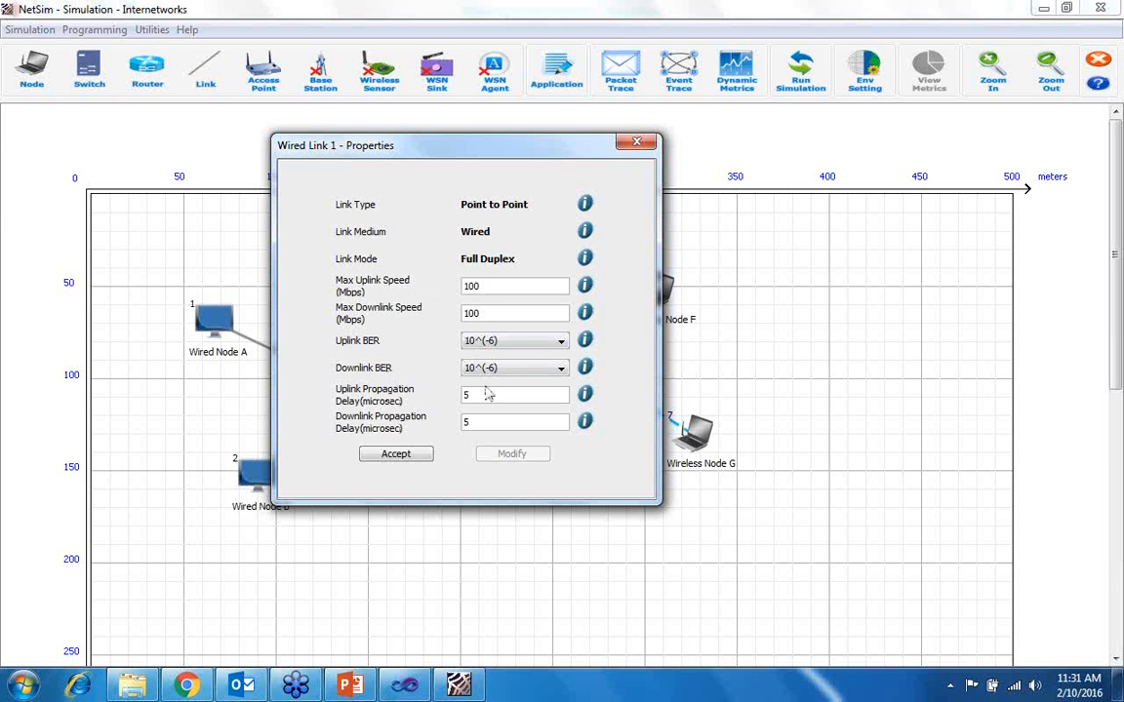
pyautogui.click(505, 343)
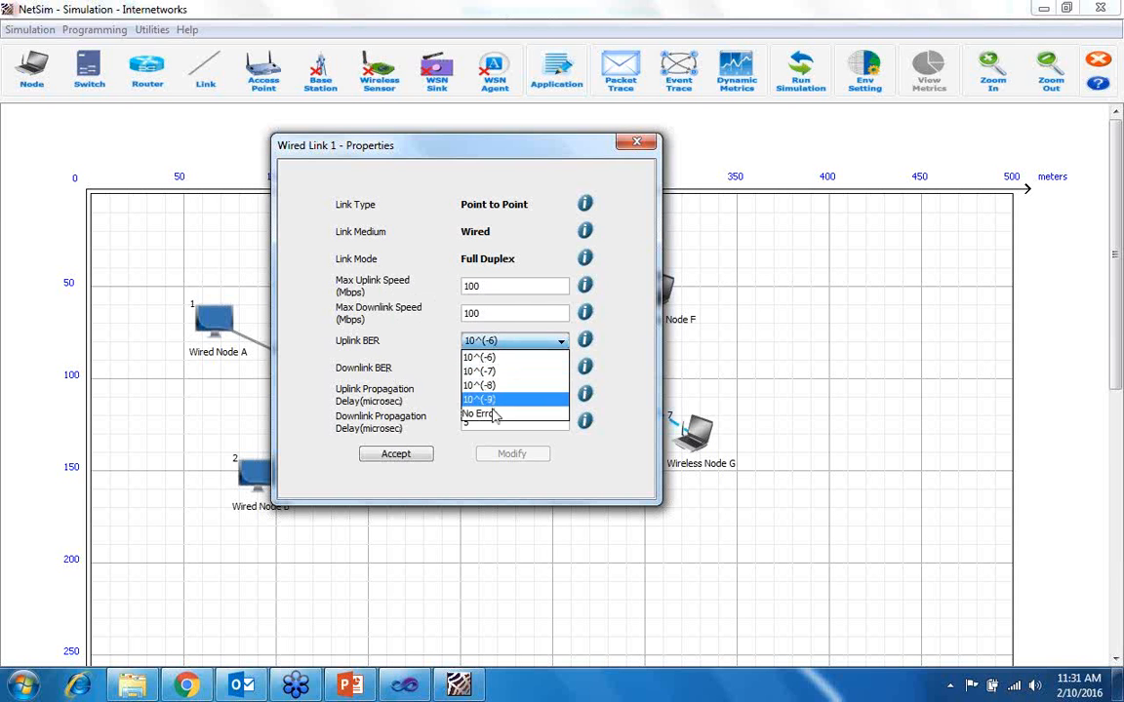
pyautogui.click(482, 412)
pyautogui.click(485, 369)
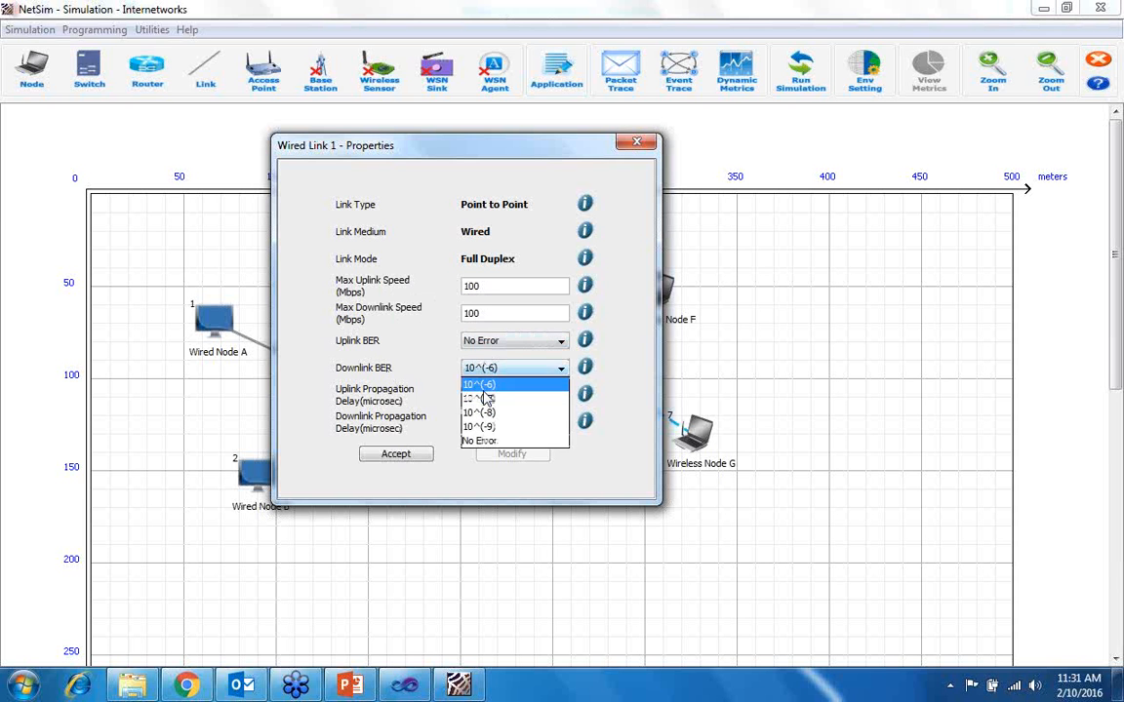
pyautogui.click(487, 440)
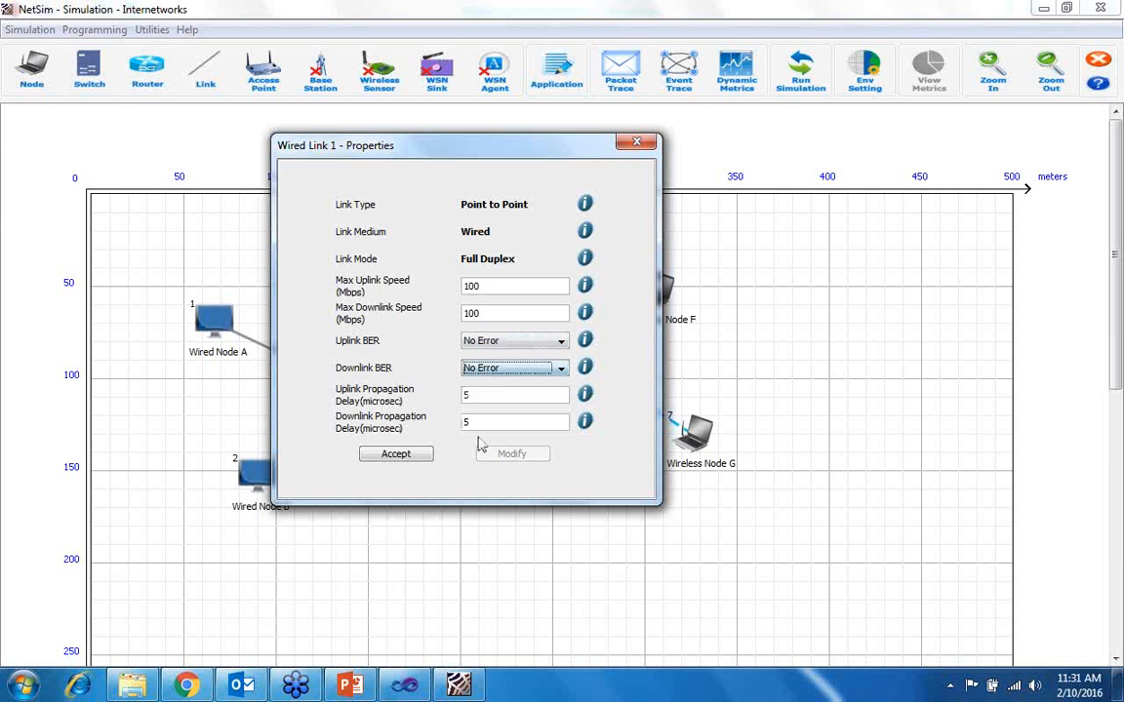
pyautogui.click(396, 455)
# - Open Switch C's properties and examine its first Ethernet interface, checking the available switching modes
pyautogui.rightClick(347, 382)
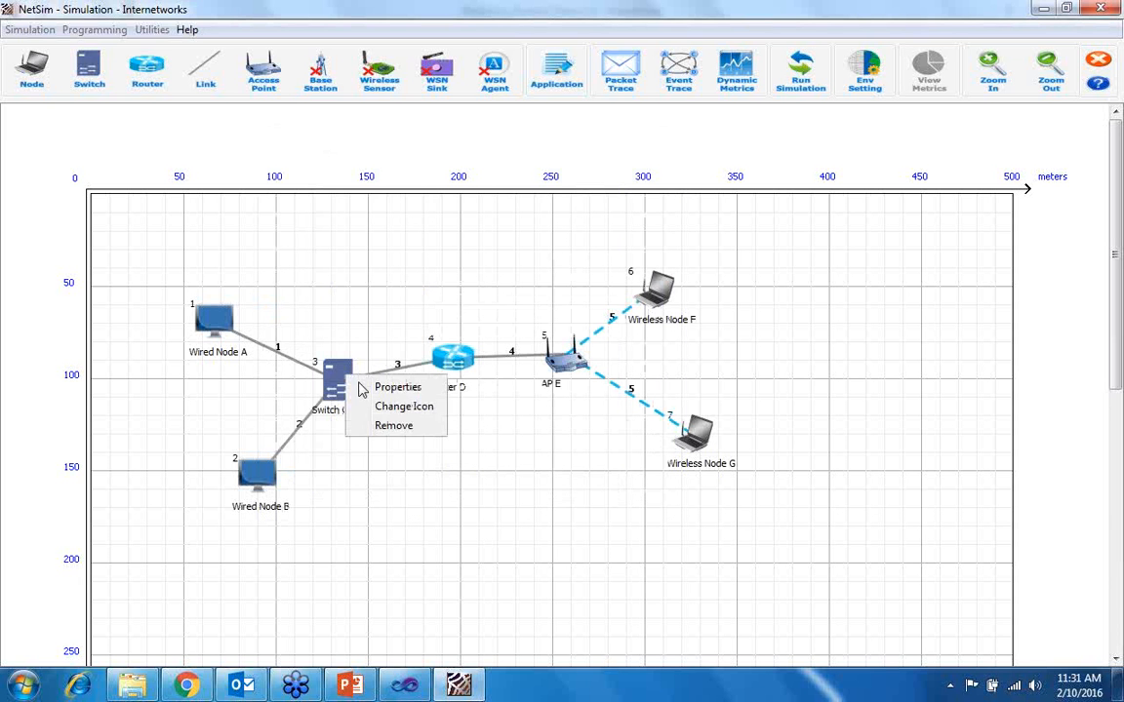
pyautogui.click(368, 381)
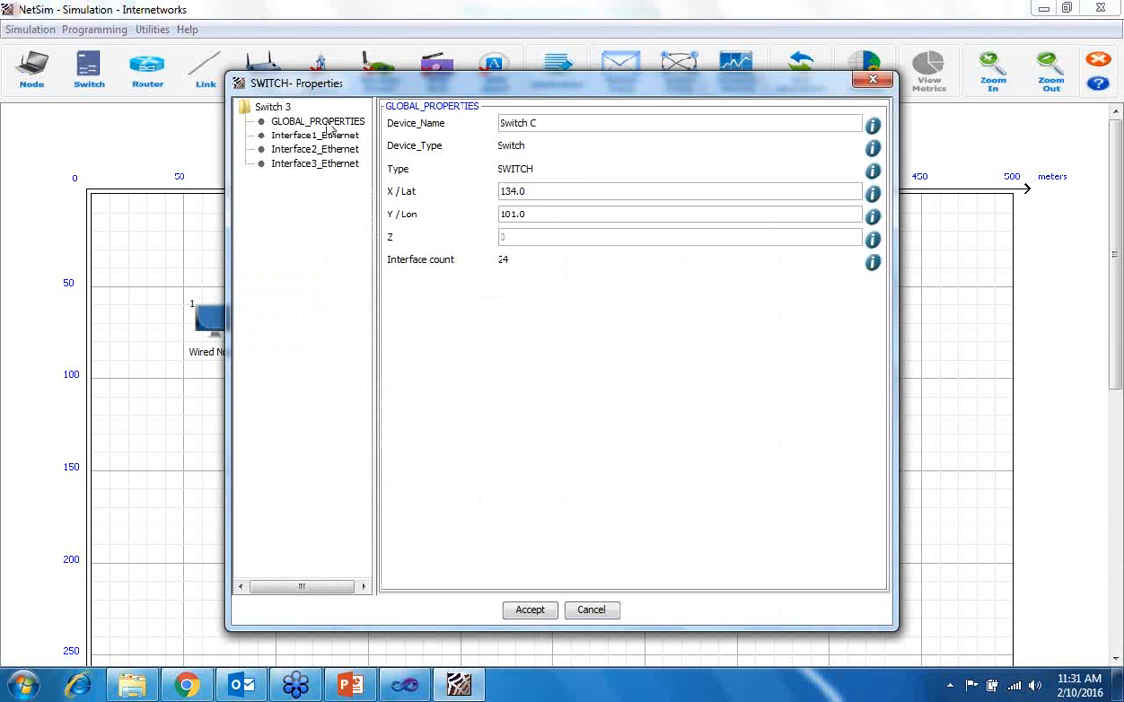
pyautogui.click(302, 135)
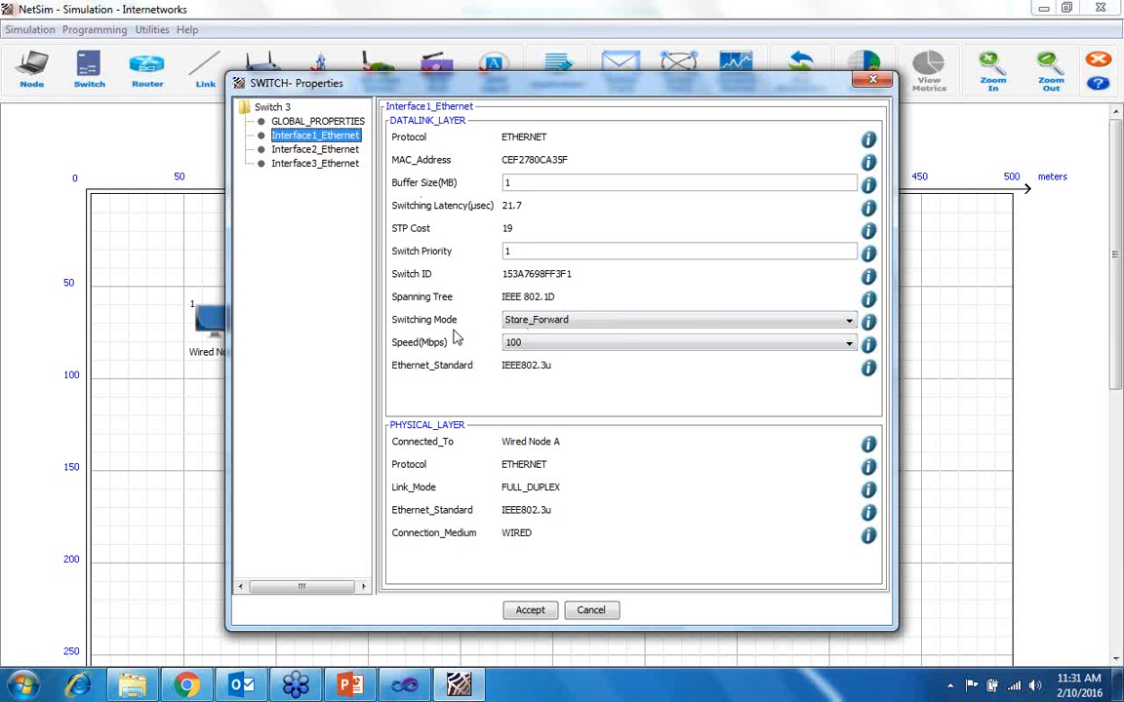
pyautogui.click(512, 322)
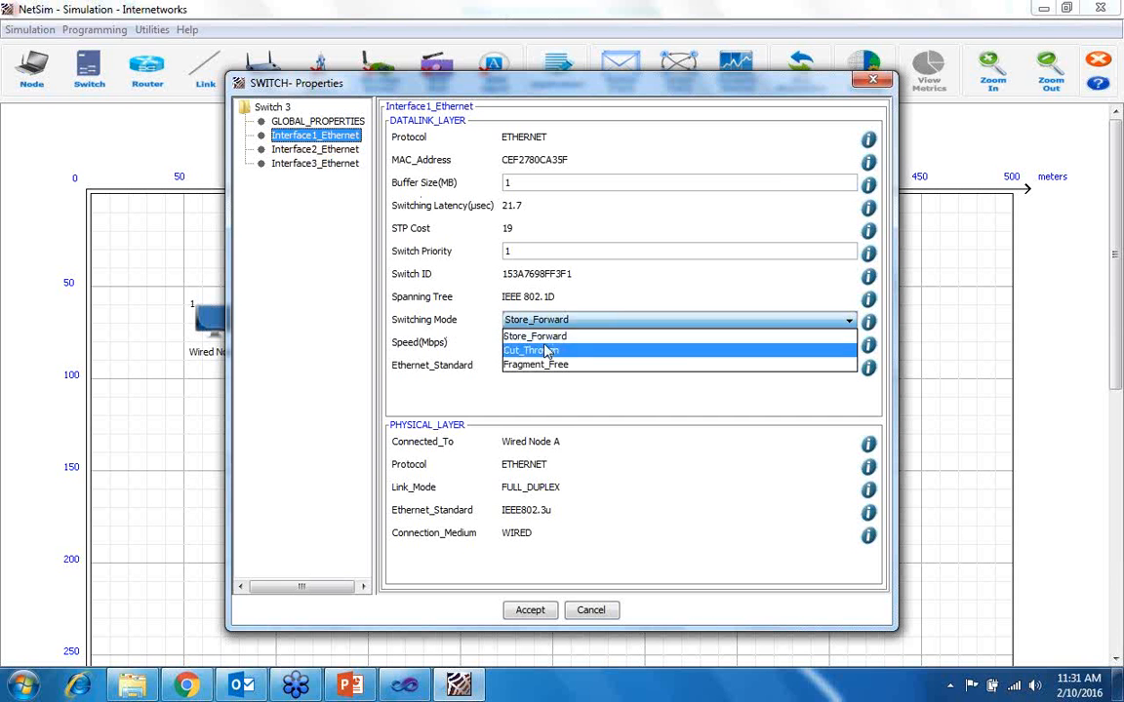
pyautogui.click(533, 419)
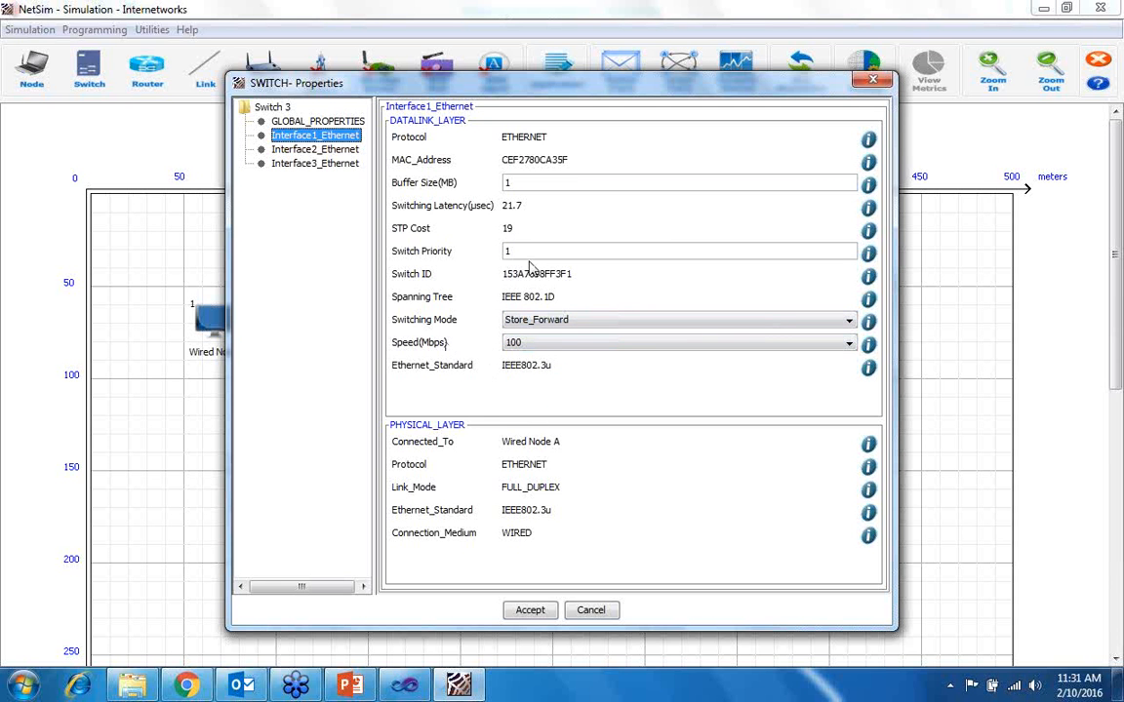
# - Compare Switch C's three Ethernet interfaces and the devices they connect to, closing with the properties accepted
pyautogui.click(341, 151)
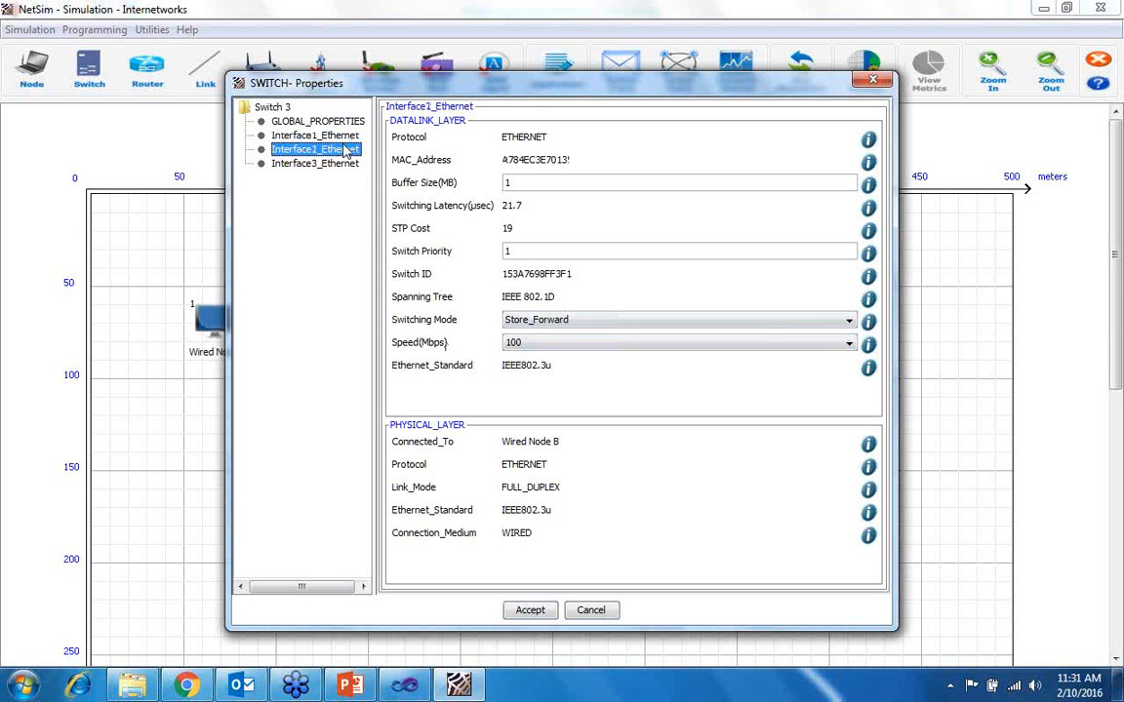
pyautogui.click(343, 163)
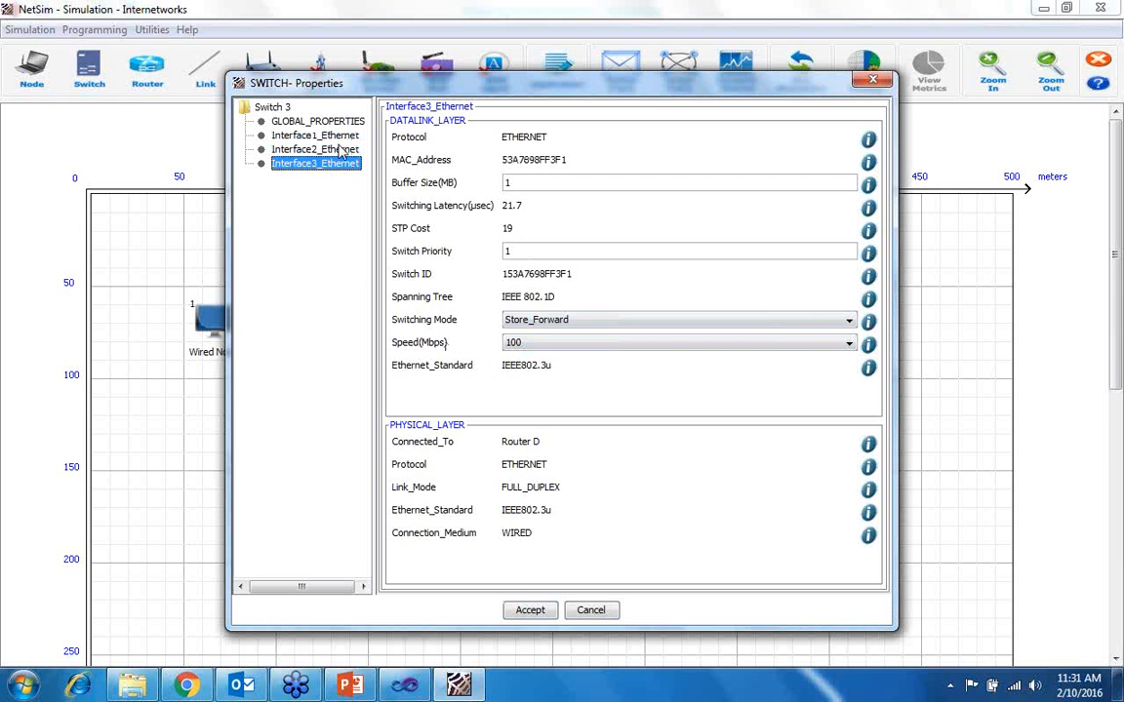
pyautogui.click(342, 150)
pyautogui.click(310, 135)
pyautogui.click(308, 163)
pyautogui.click(531, 610)
# - Open Router D's properties and examine its transport and network layers, checking the firewall status setting
pyautogui.rightClick(451, 363)
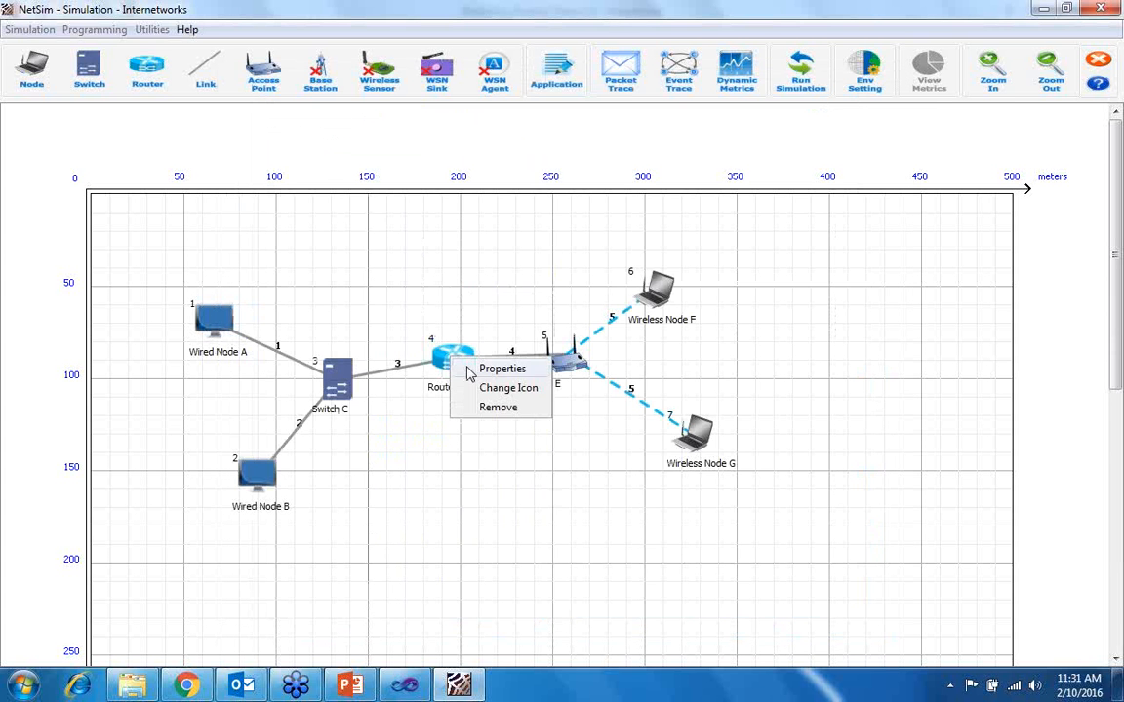
pyautogui.click(498, 369)
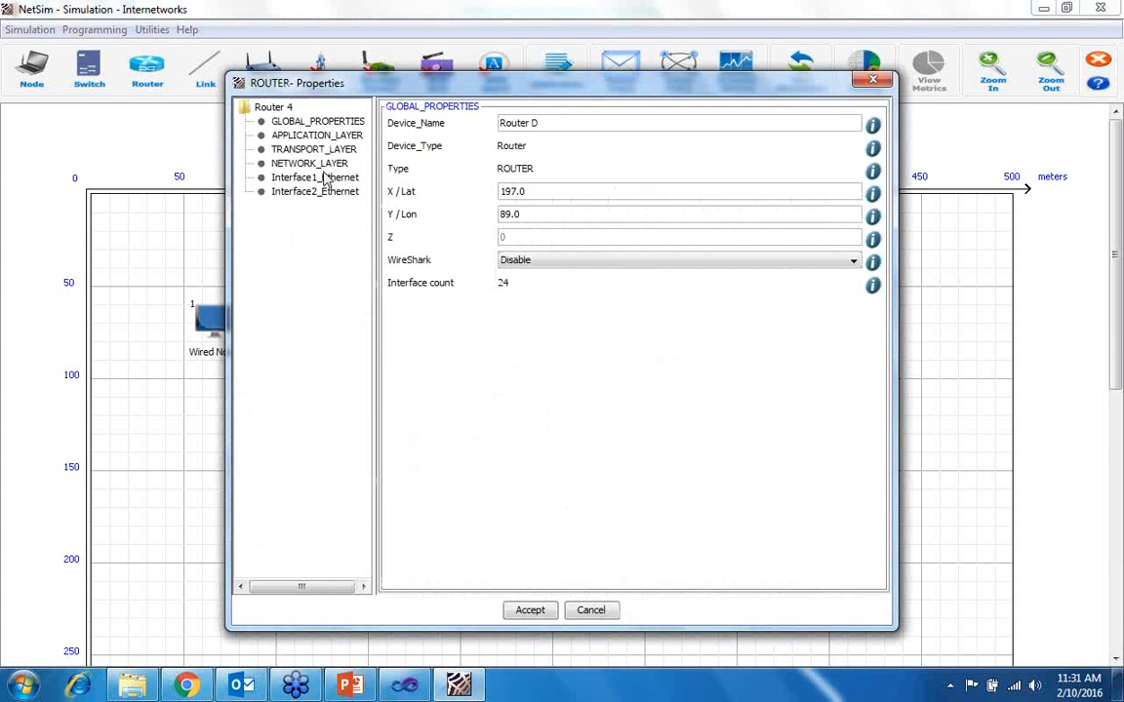
pyautogui.click(311, 166)
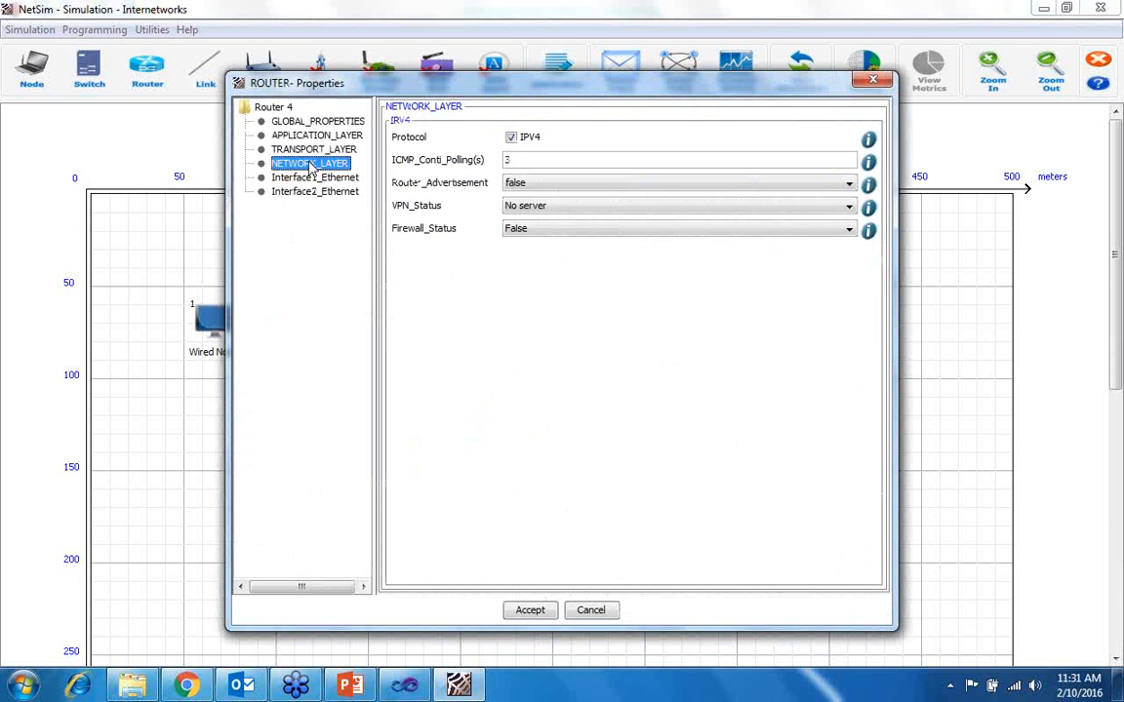
pyautogui.click(314, 150)
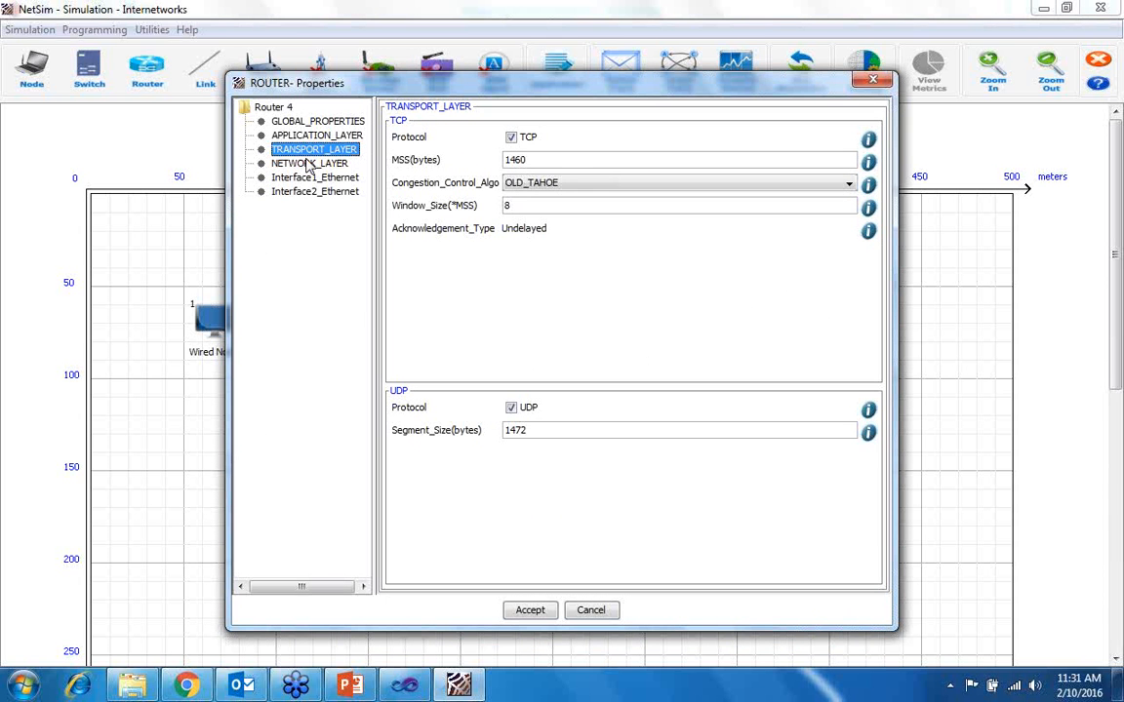
pyautogui.click(306, 165)
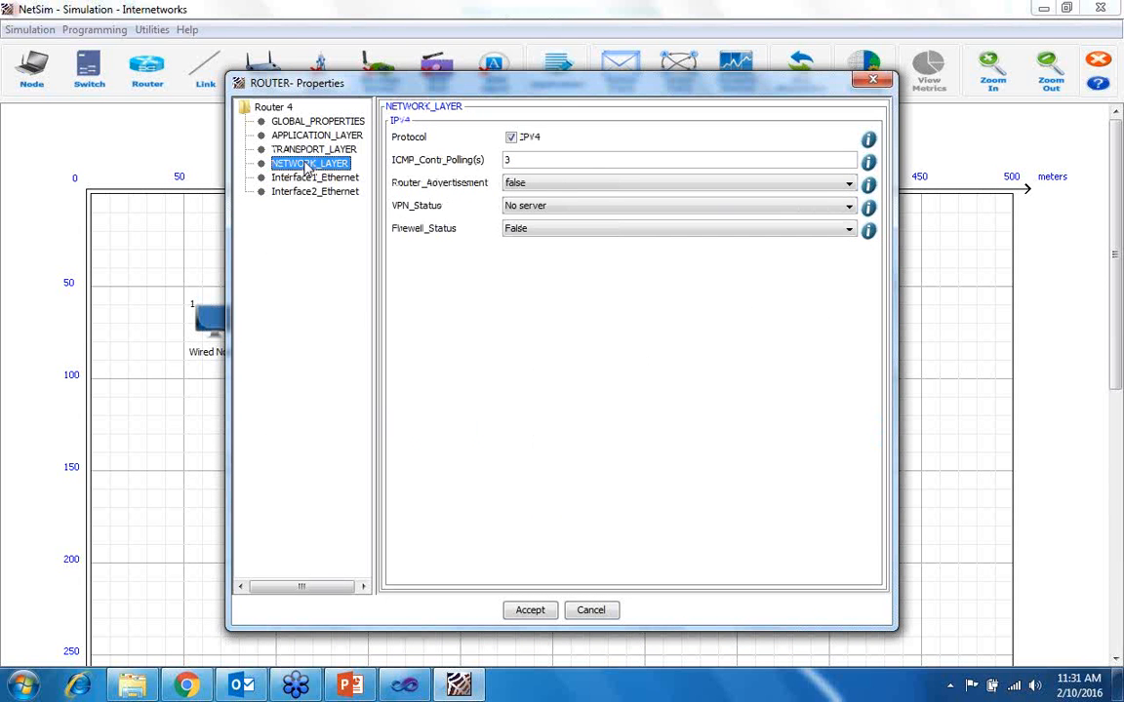
pyautogui.click(542, 232)
pyautogui.click(443, 281)
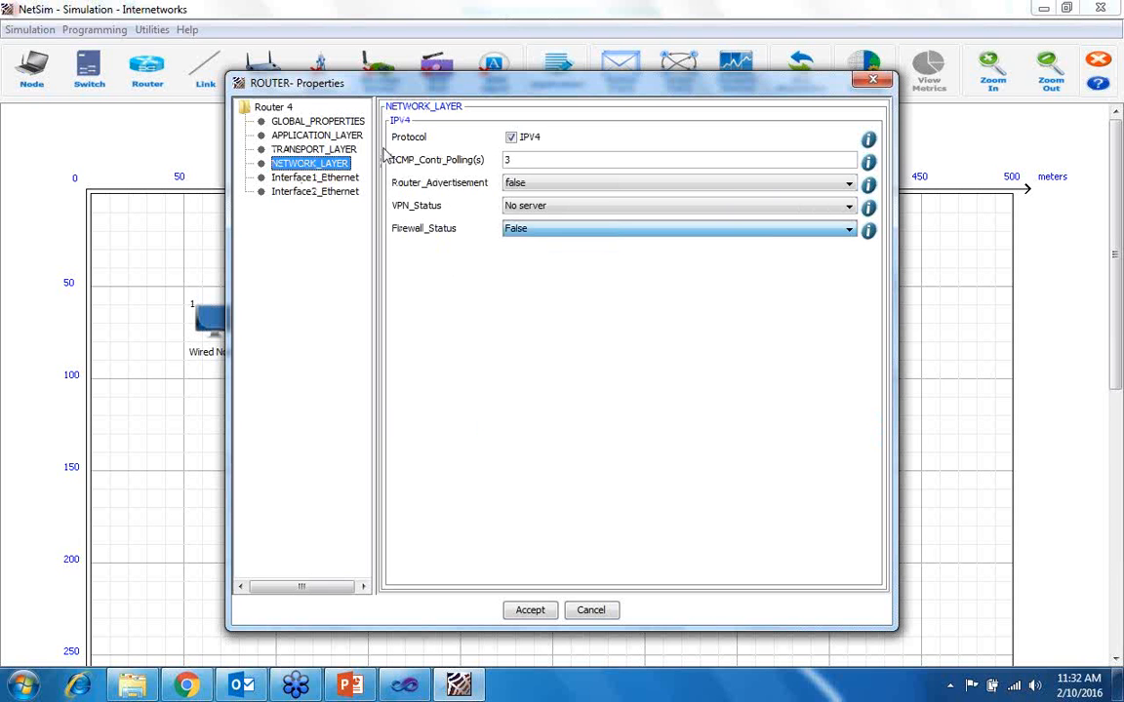
# - Review the IP addressing, buffer and scheduling settings of Router D's two Ethernet interfaces and accept the properties
pyautogui.click(318, 179)
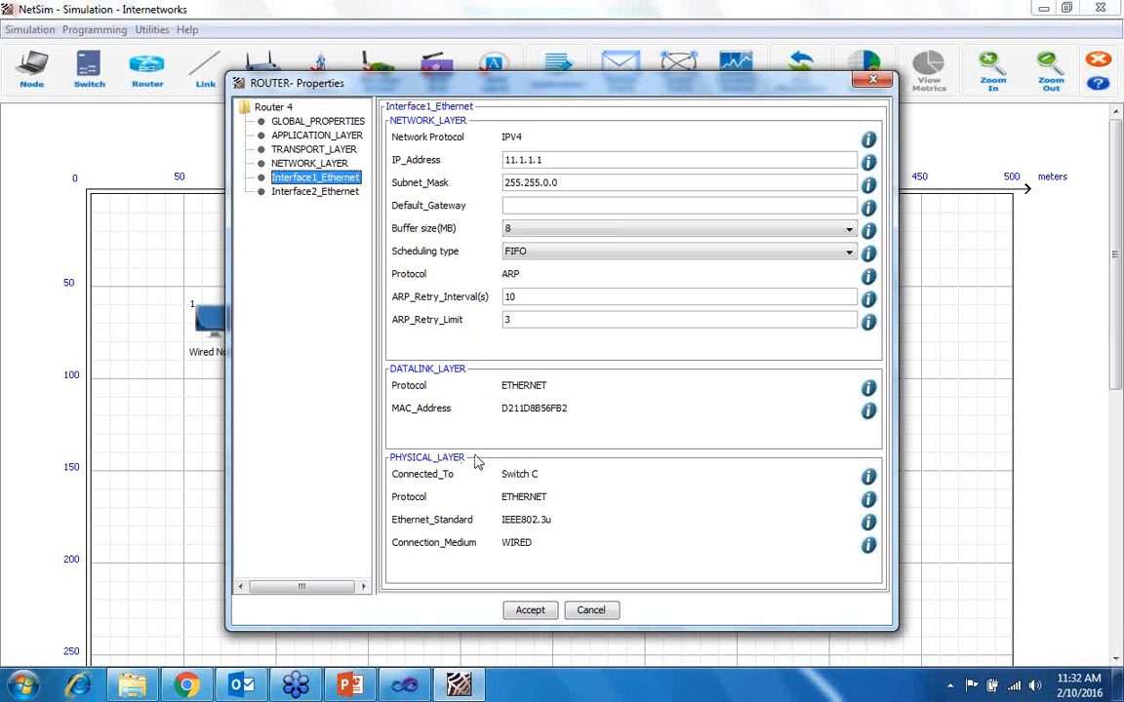
pyautogui.click(341, 195)
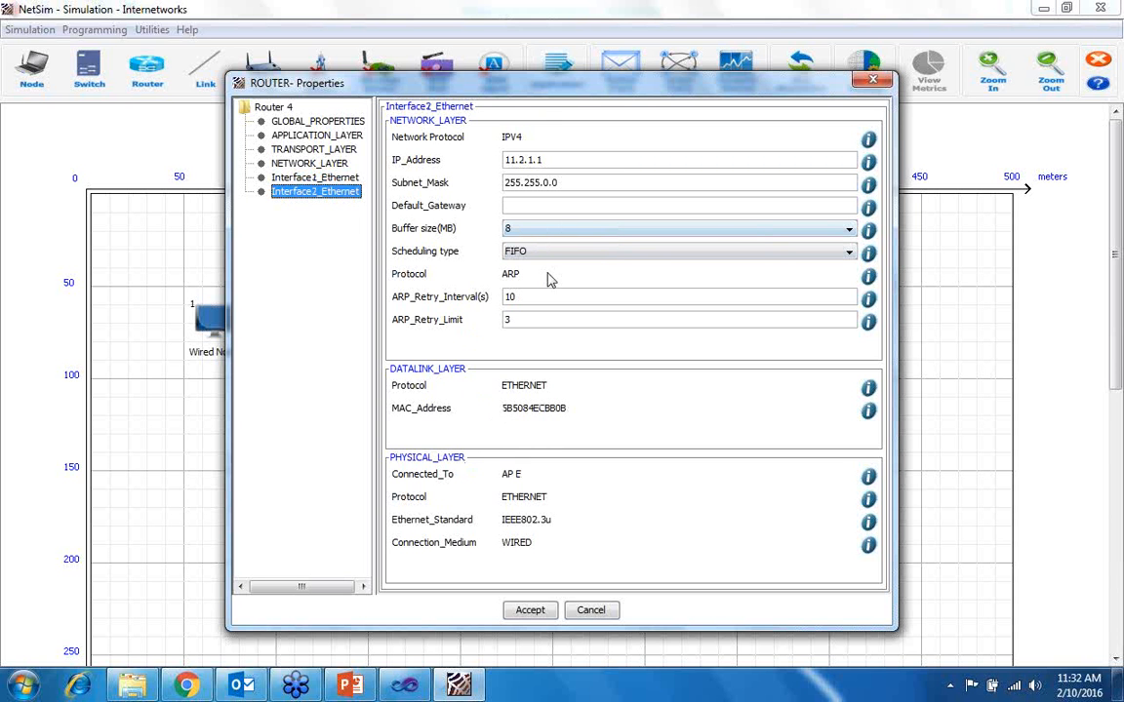
pyautogui.click(529, 611)
# - Examine AP E's interfaces, going through the wireless interface's data link and physical layer settings, and accept the properties
pyautogui.rightClick(576, 363)
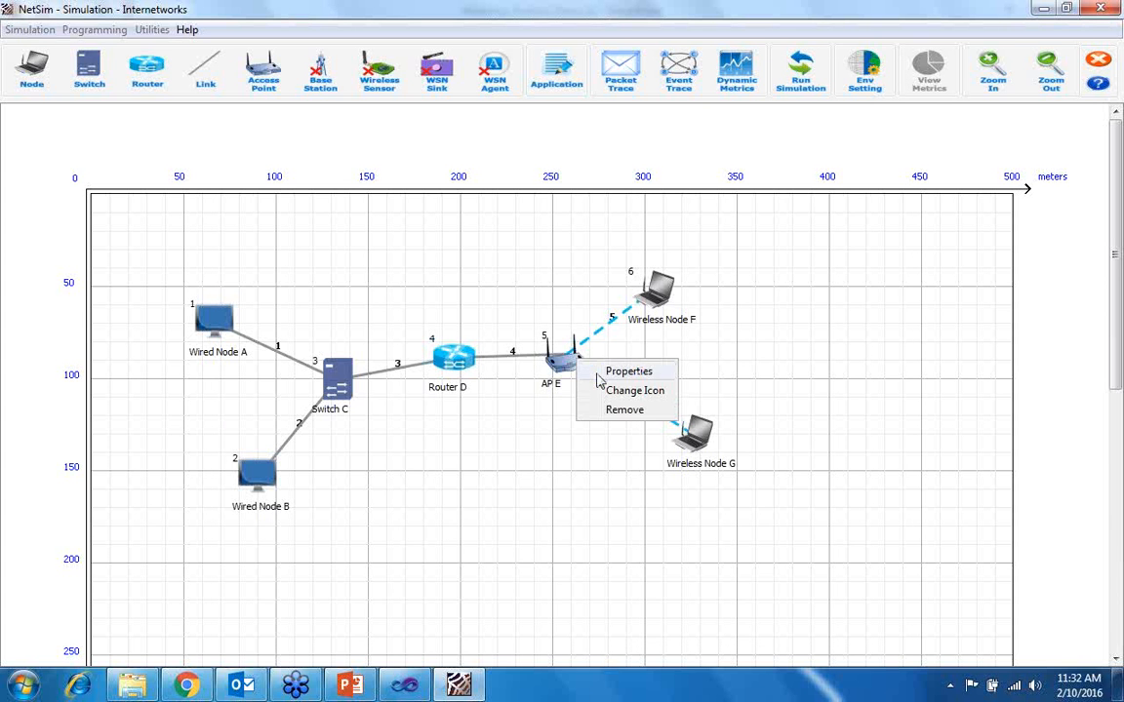
pyautogui.click(612, 372)
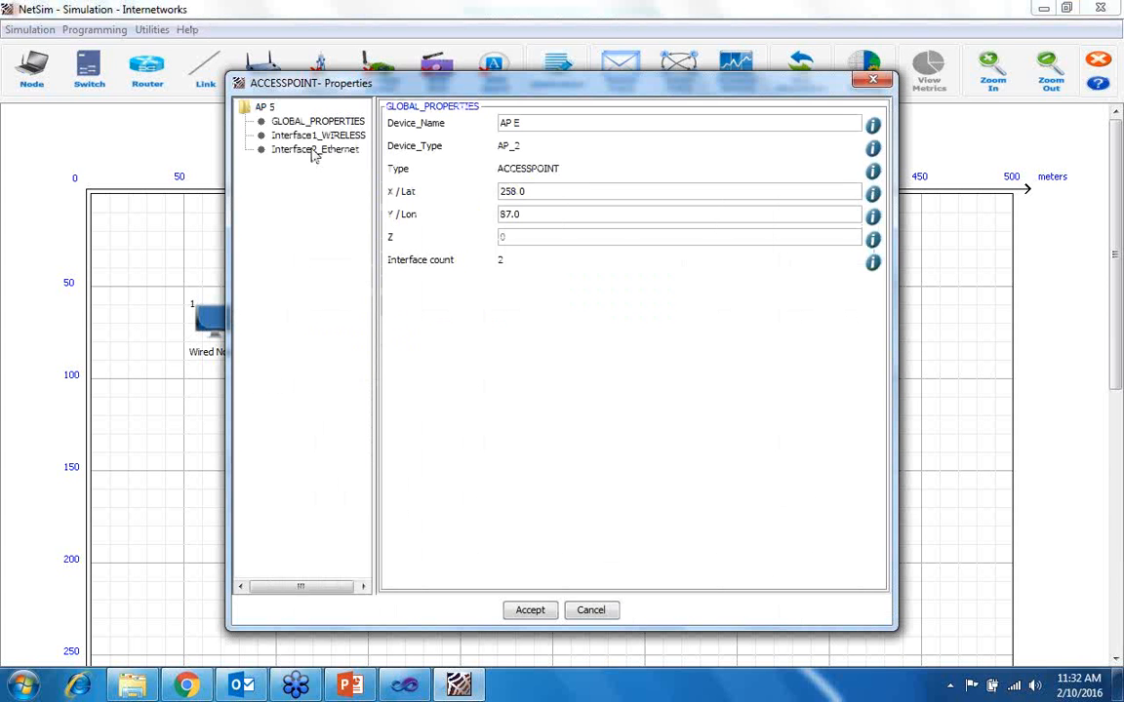
pyautogui.click(314, 151)
pyautogui.click(315, 136)
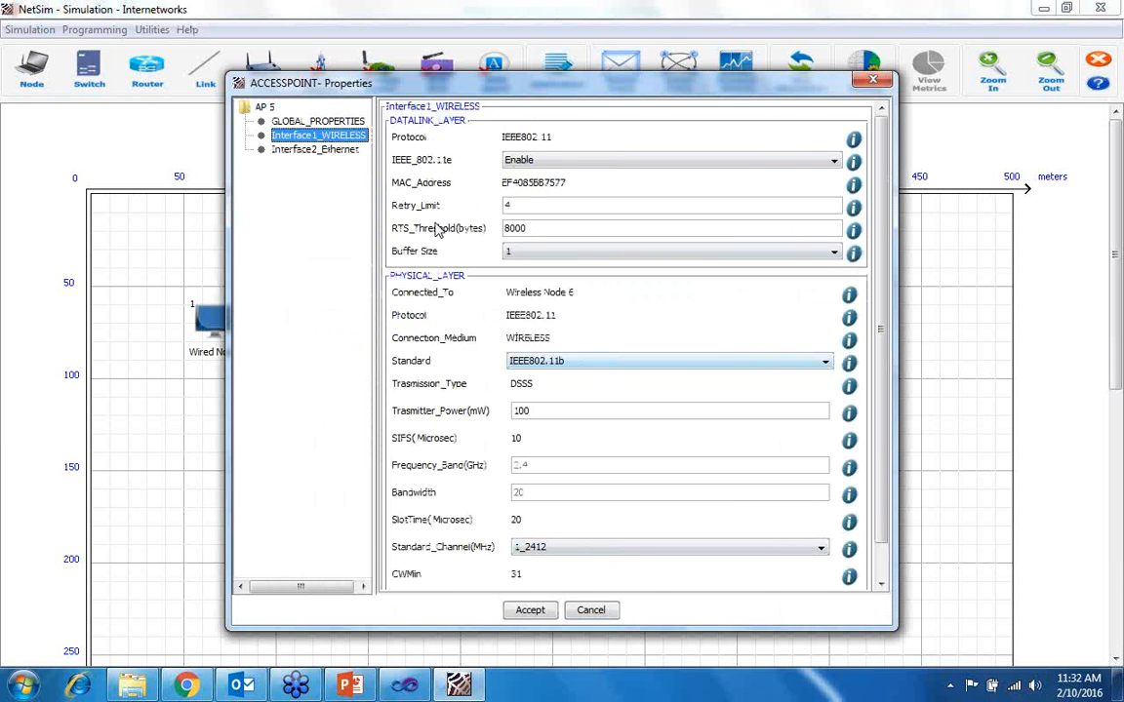
pyautogui.scroll(-8, 449, 377)
pyautogui.scroll(8, 450, 378)
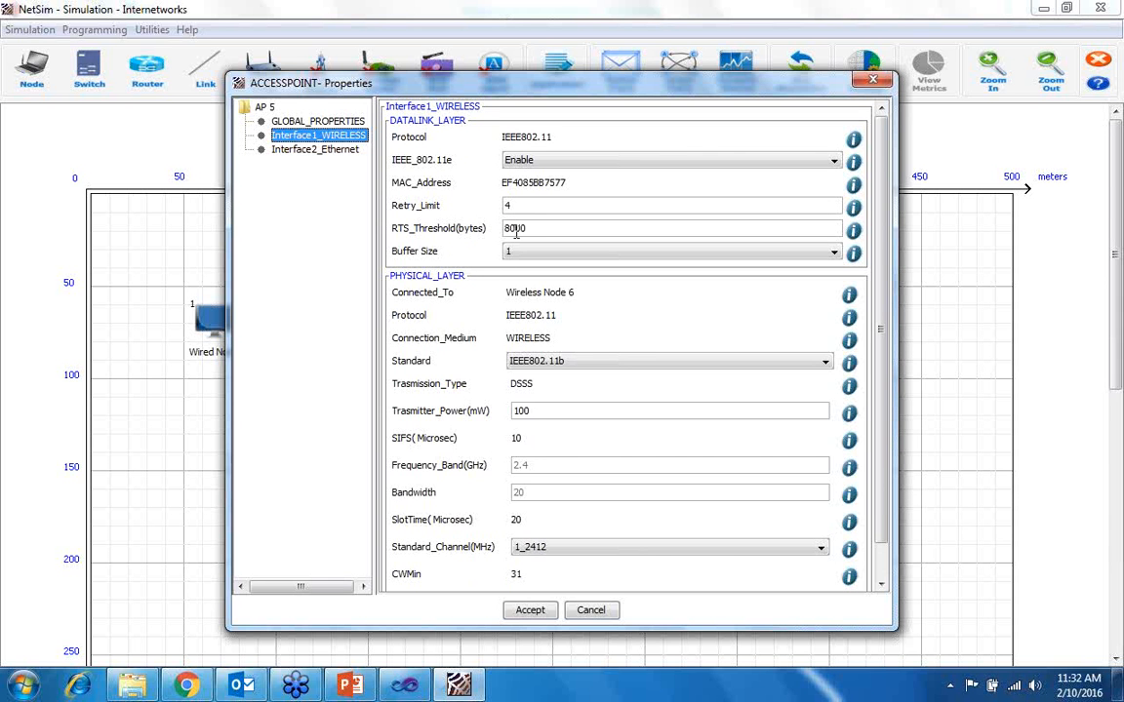
pyautogui.click(564, 371)
pyautogui.click(563, 372)
pyautogui.scroll(-3, 564, 517)
pyautogui.scroll(-1, 564, 526)
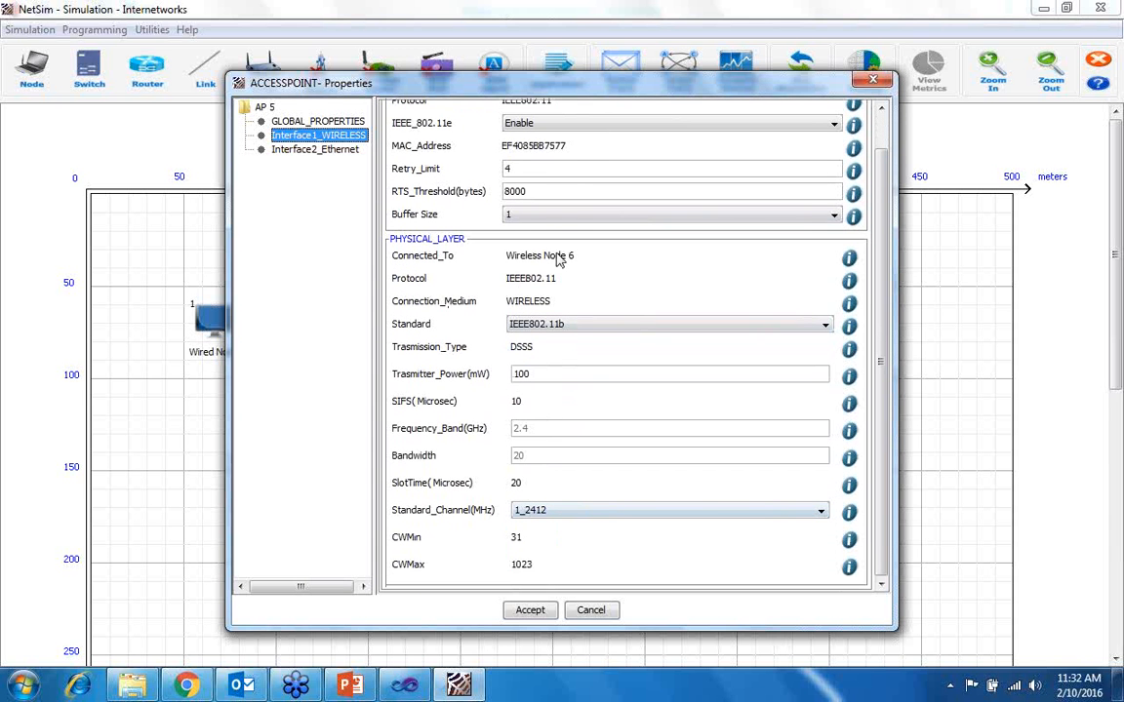
pyautogui.click(530, 610)
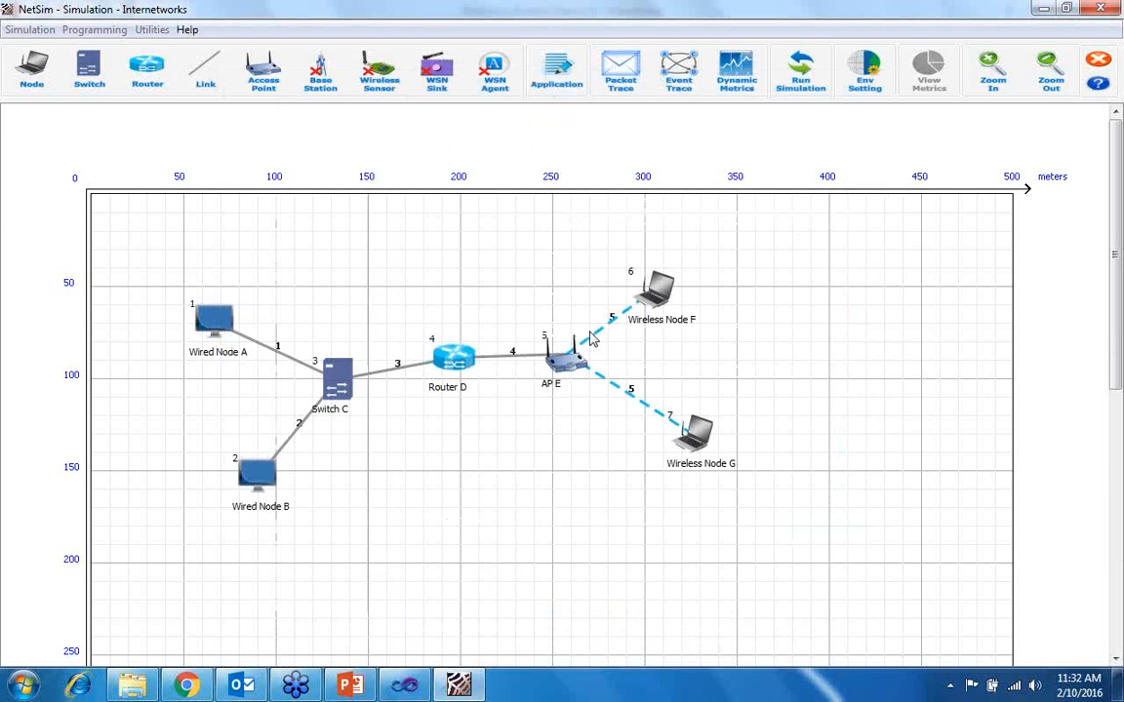
# - Set the channel characteristics of Wireless Link 5 to No Path Loss
pyautogui.rightClick(610, 325)
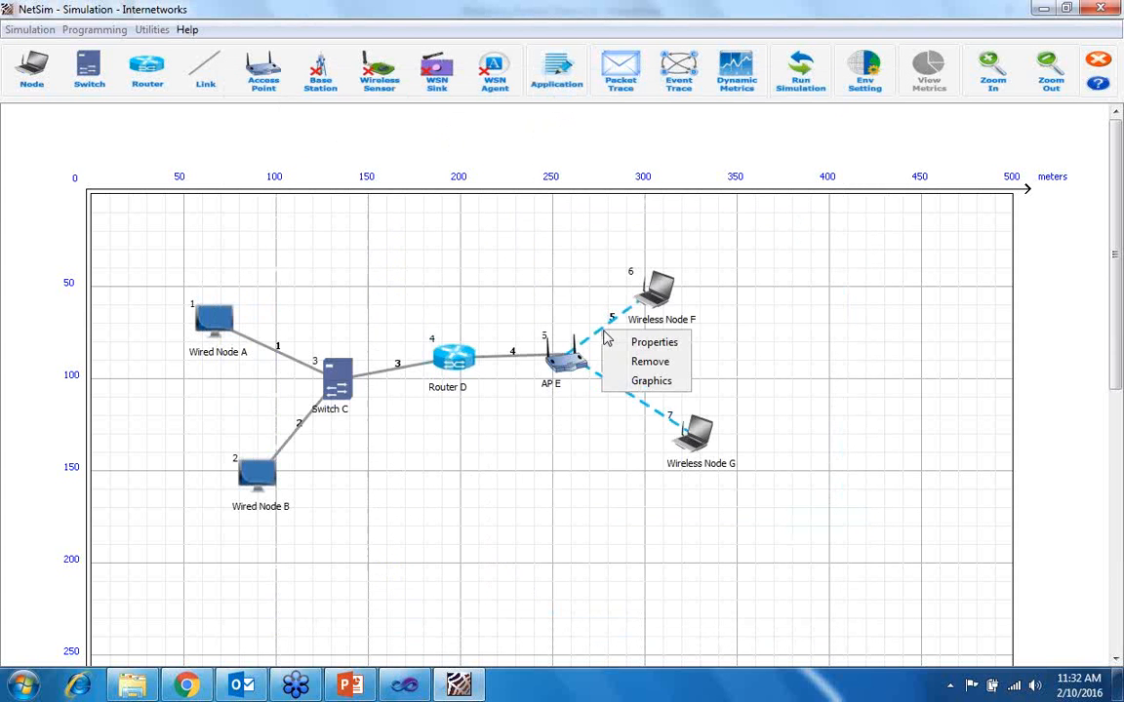
pyautogui.click(625, 341)
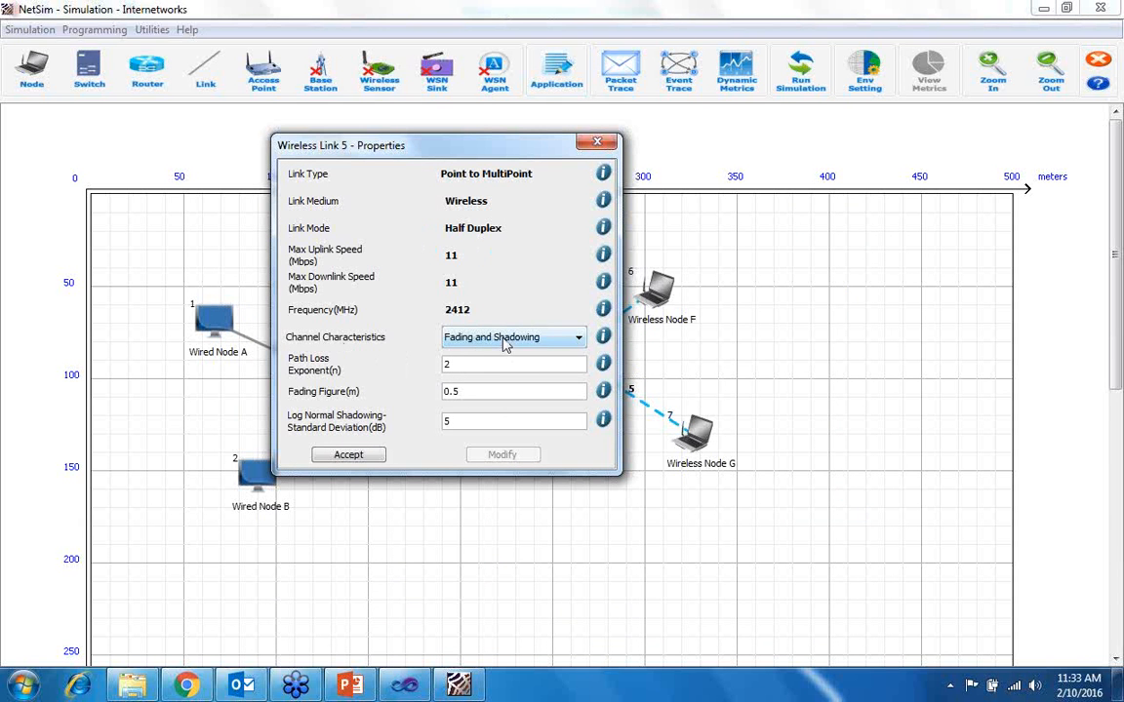
pyautogui.click(499, 341)
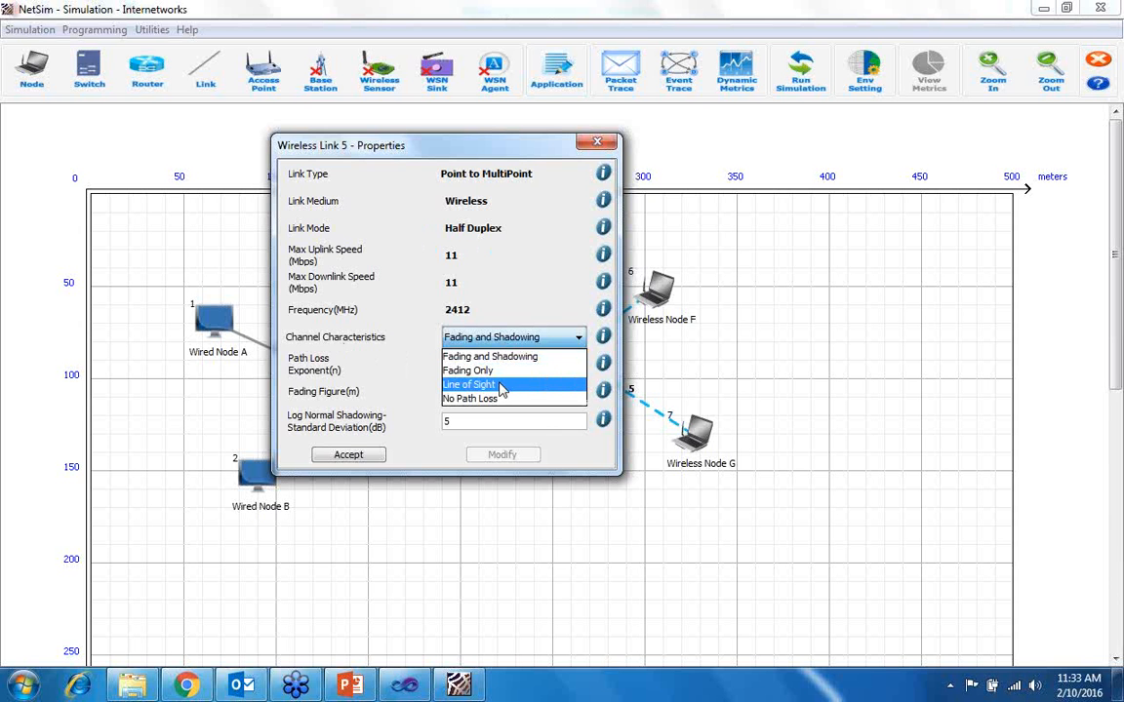
pyautogui.click(501, 400)
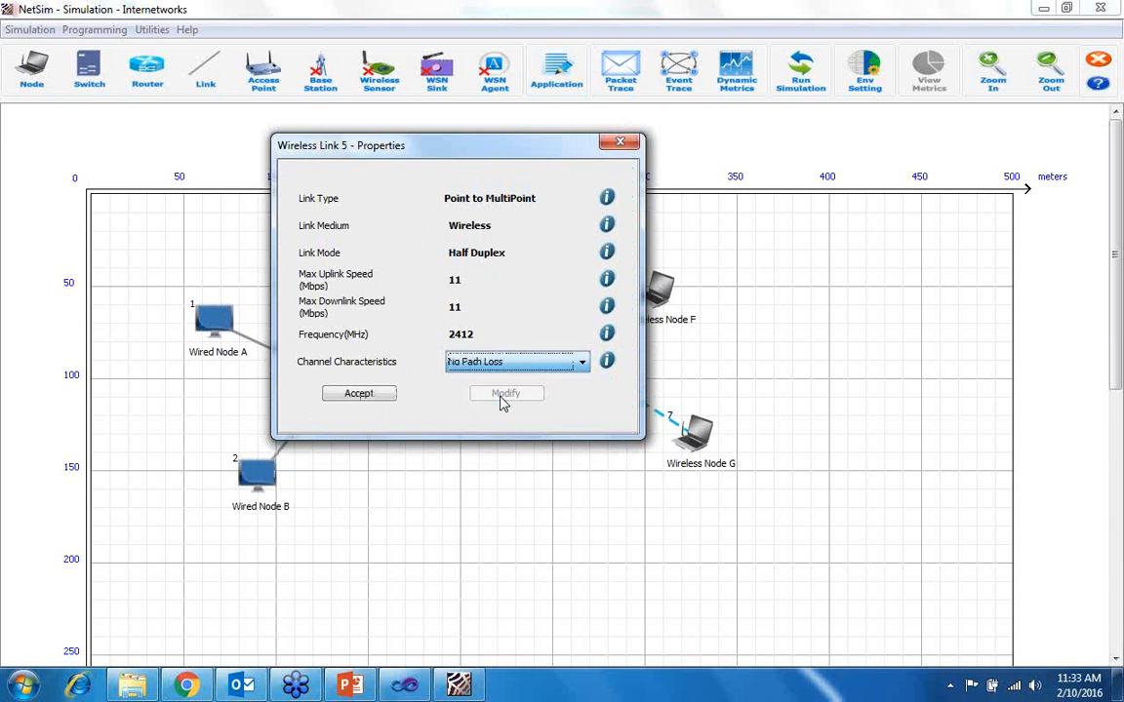
pyautogui.click(389, 398)
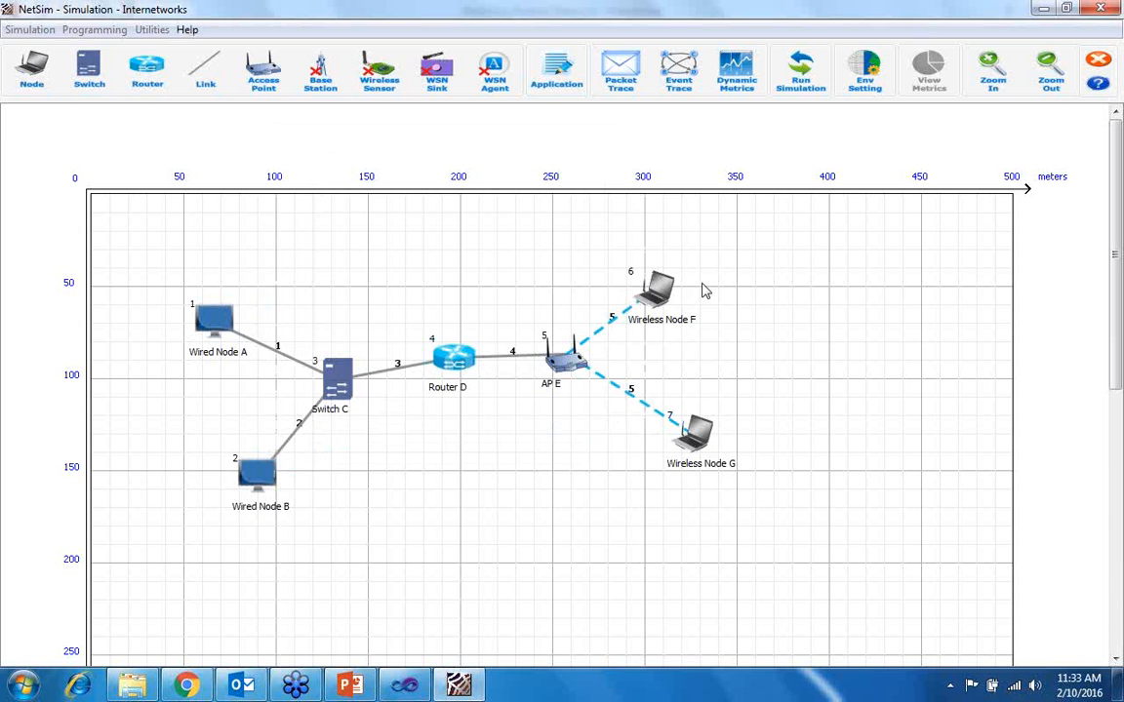
# - Examine the network, data link and physical layer settings of Wireless Node F's wireless interface and accept the properties
pyautogui.rightClick(671, 329)
pyautogui.click(702, 317)
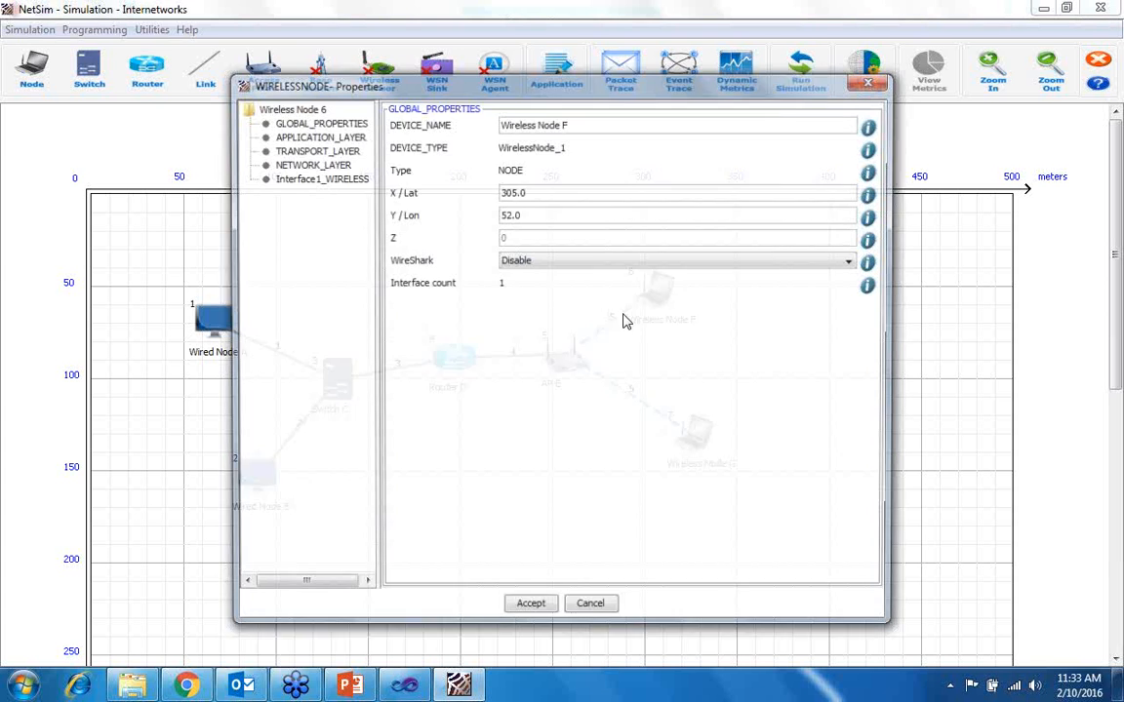
pyautogui.click(325, 180)
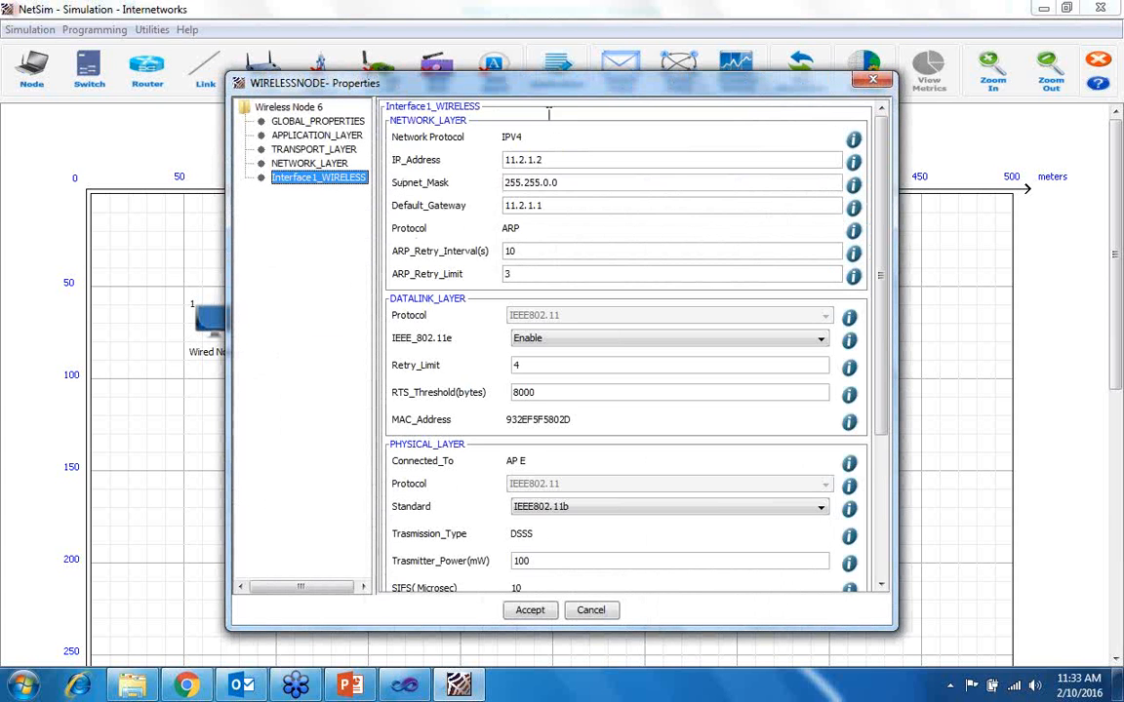
pyautogui.scroll(-3, 563, 466)
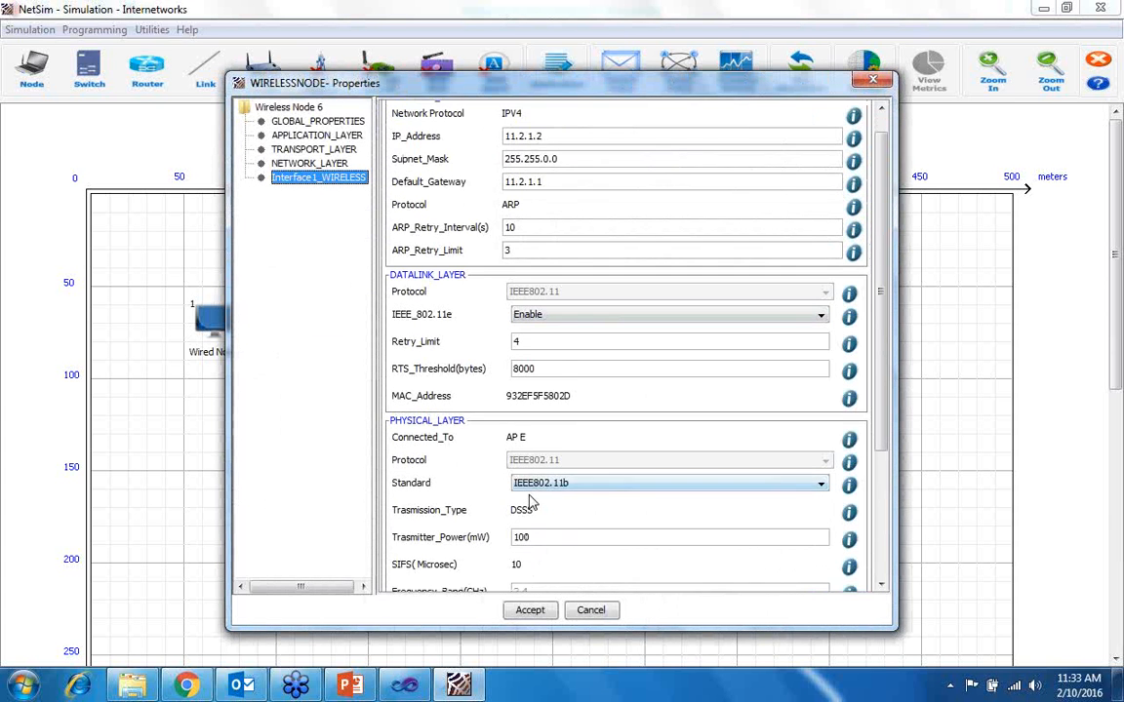
pyautogui.scroll(-3, 564, 466)
pyautogui.scroll(-3, 570, 464)
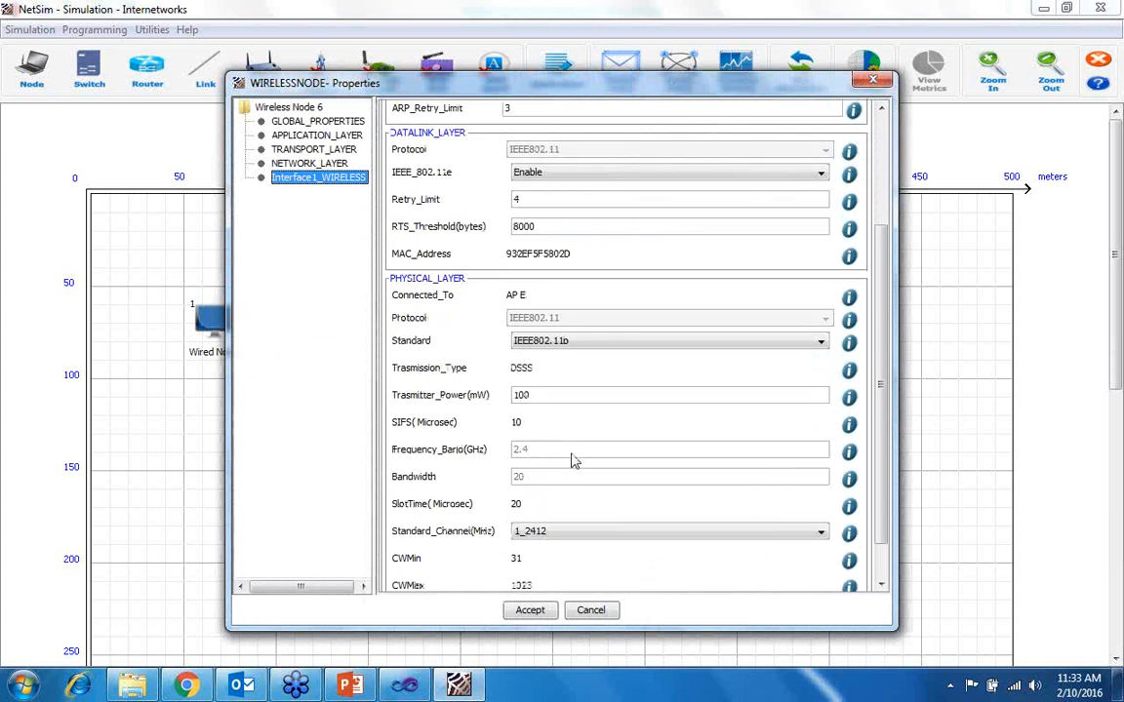
pyautogui.scroll(3, 581, 439)
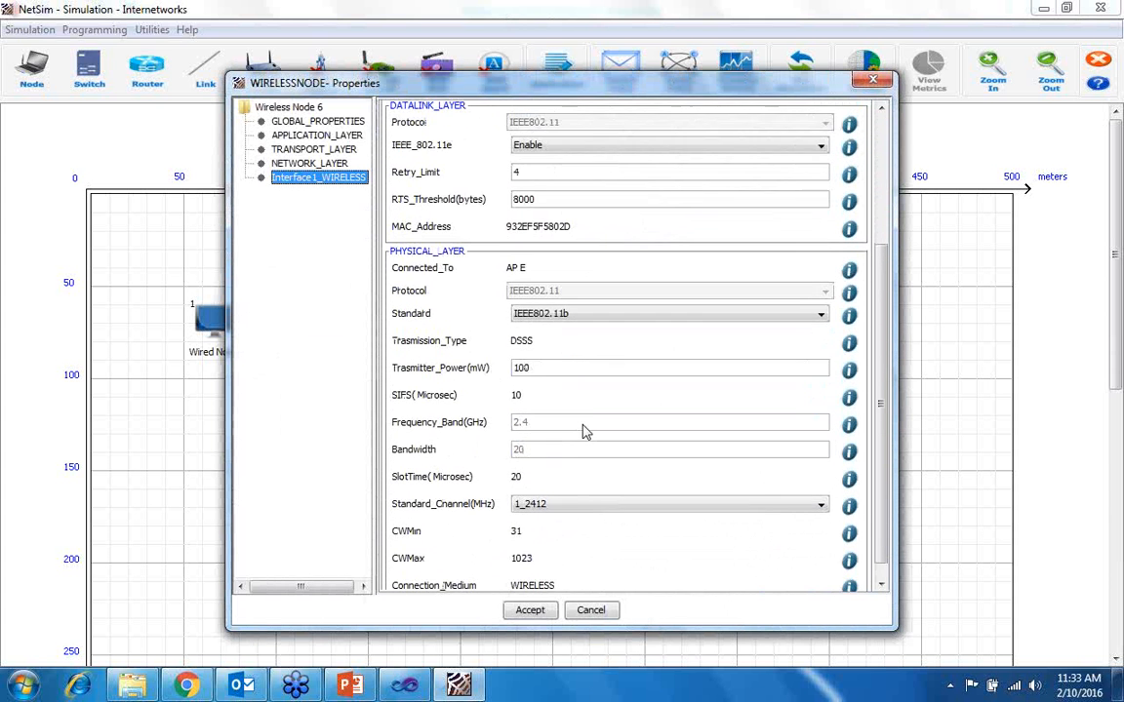
pyautogui.scroll(2, 585, 430)
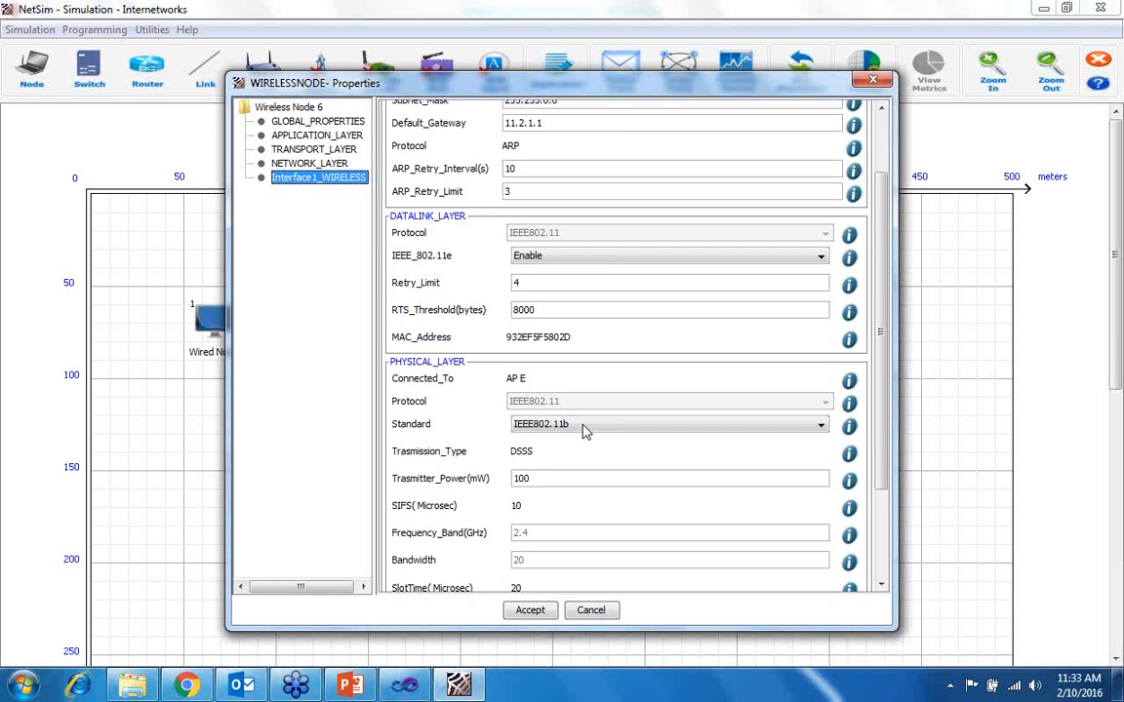
pyautogui.click(520, 614)
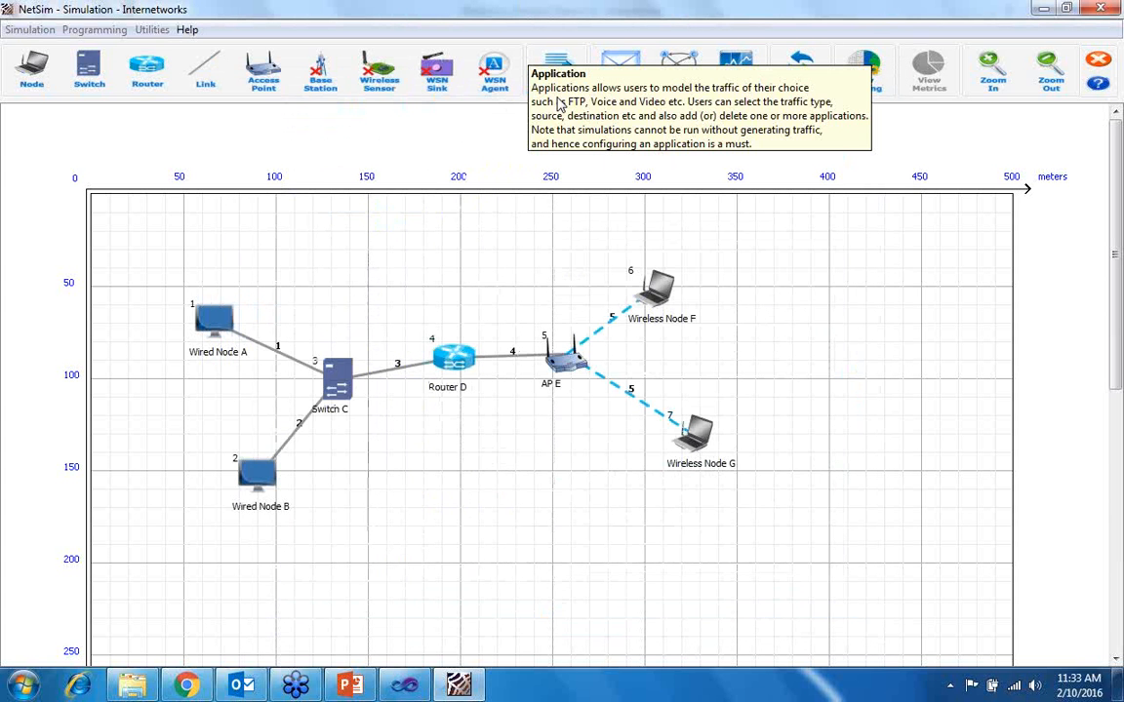
# - Add an application to the network and set its application type to CUSTOM
pyautogui.click(559, 68)
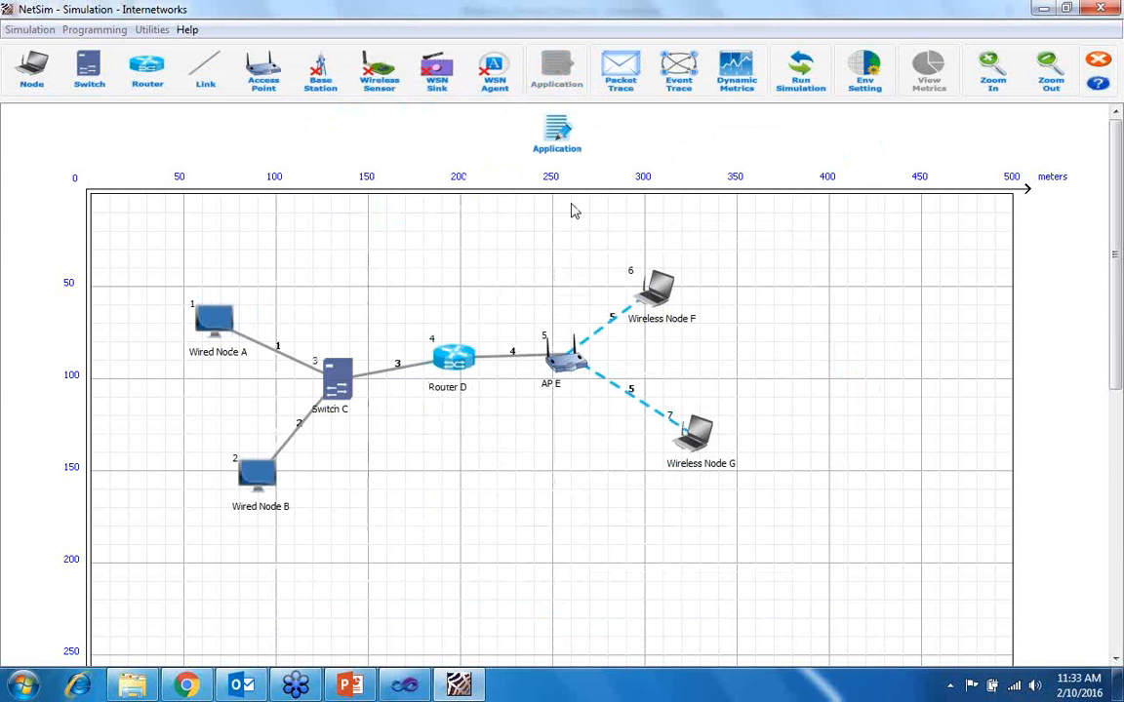
pyautogui.rightClick(558, 138)
pyautogui.click(604, 152)
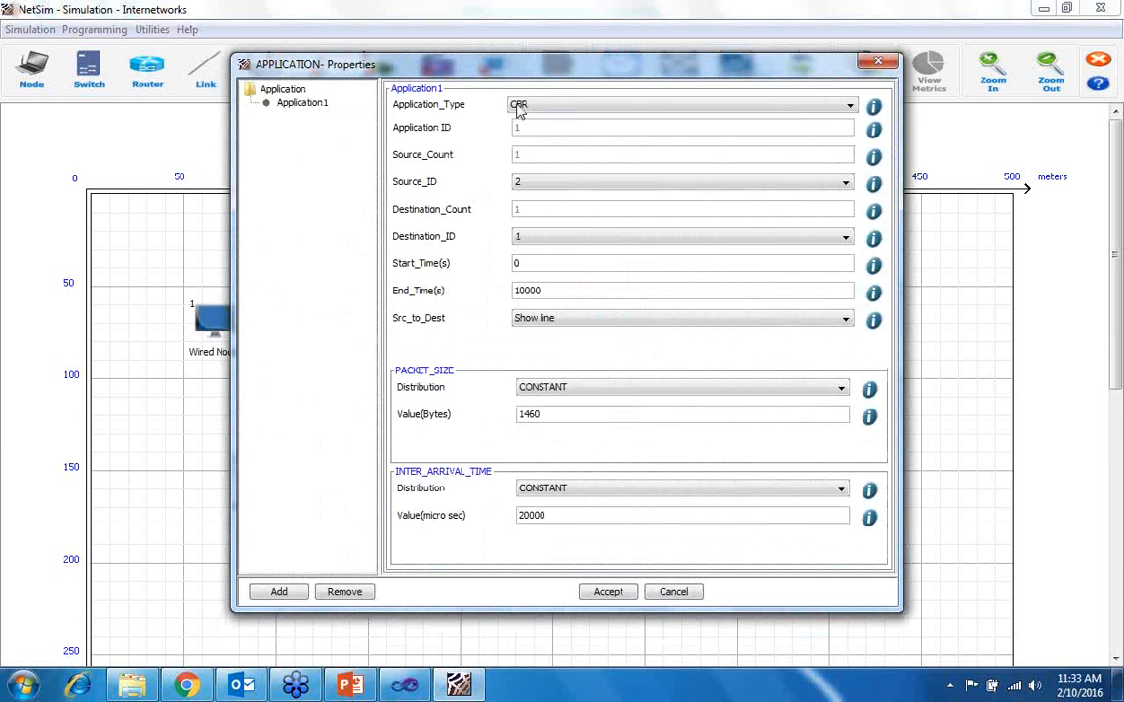
pyautogui.click(573, 112)
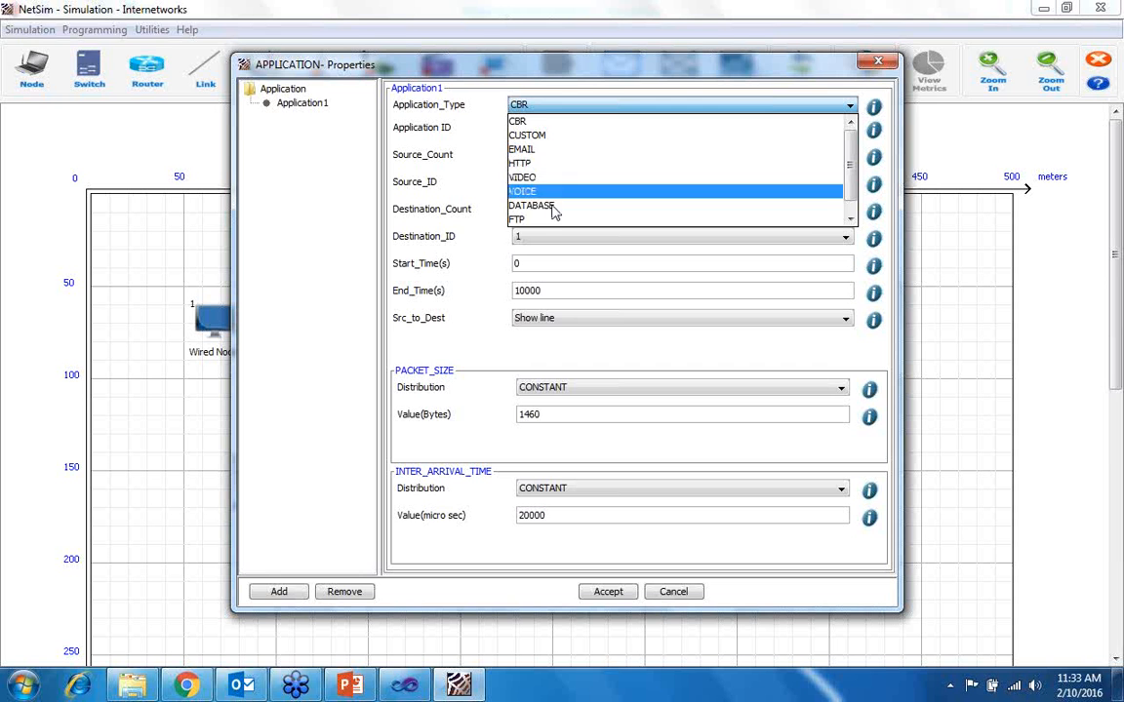
pyautogui.scroll(-1, 549, 212)
pyautogui.scroll(1, 552, 211)
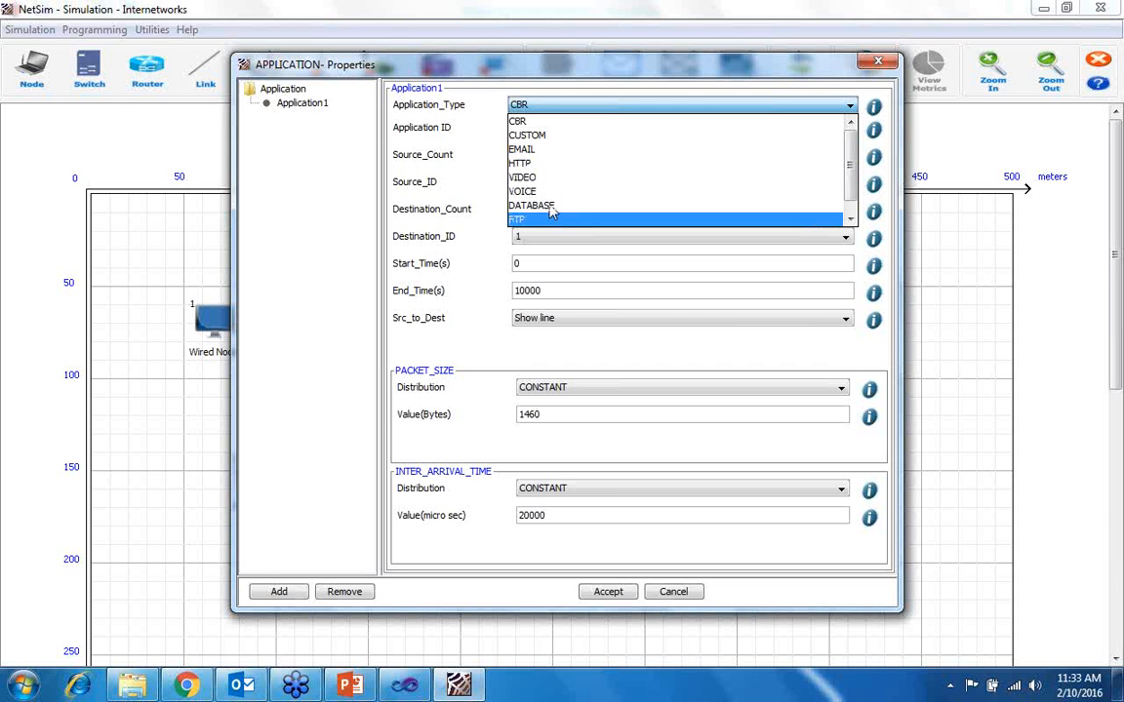
pyautogui.click(532, 136)
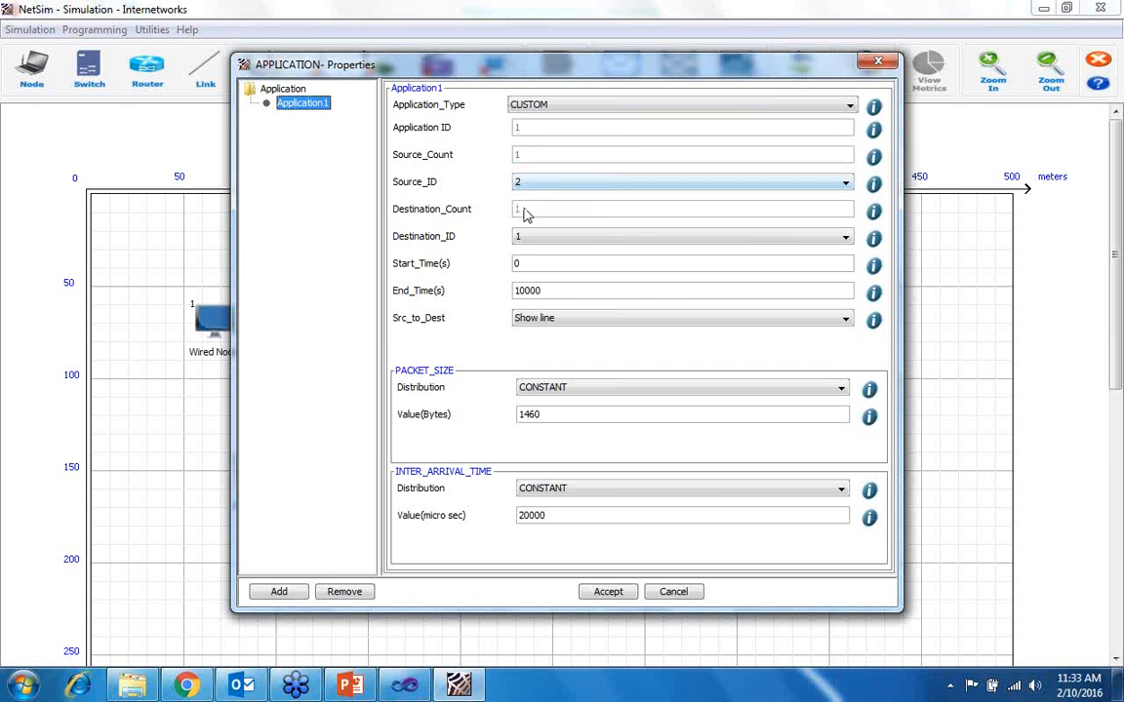
# - Set Application1's source ID to 1 and its destination ID to 6
pyautogui.click(528, 183)
pyautogui.click(528, 213)
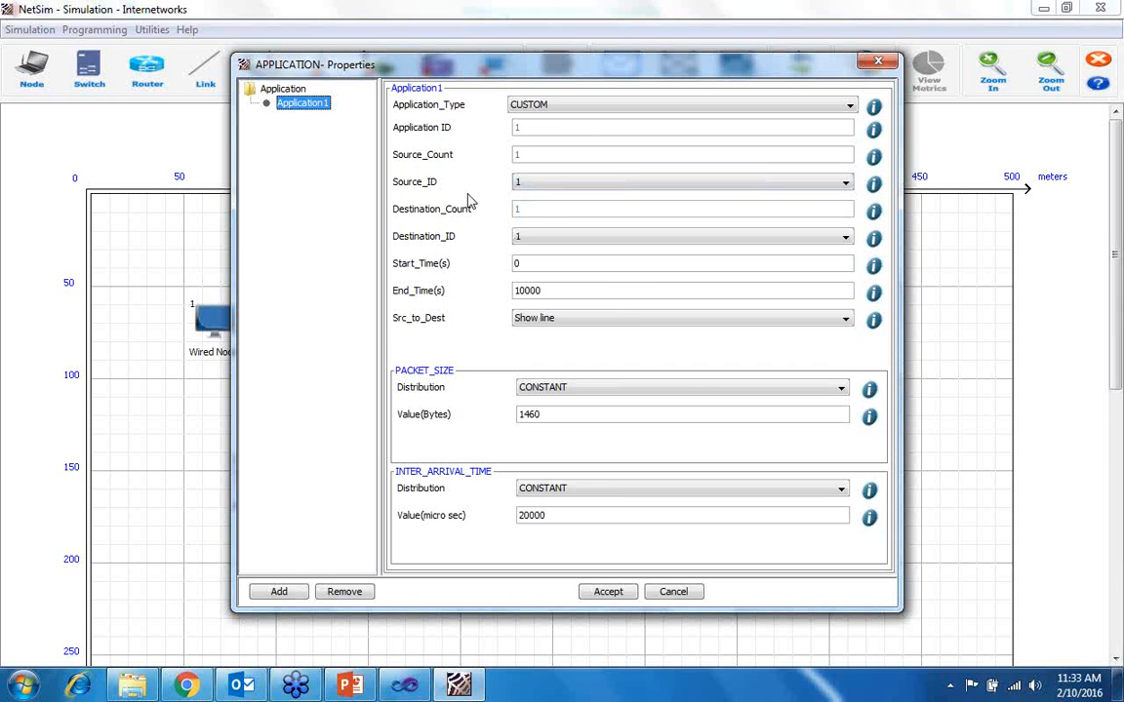
pyautogui.click(539, 238)
pyautogui.click(545, 281)
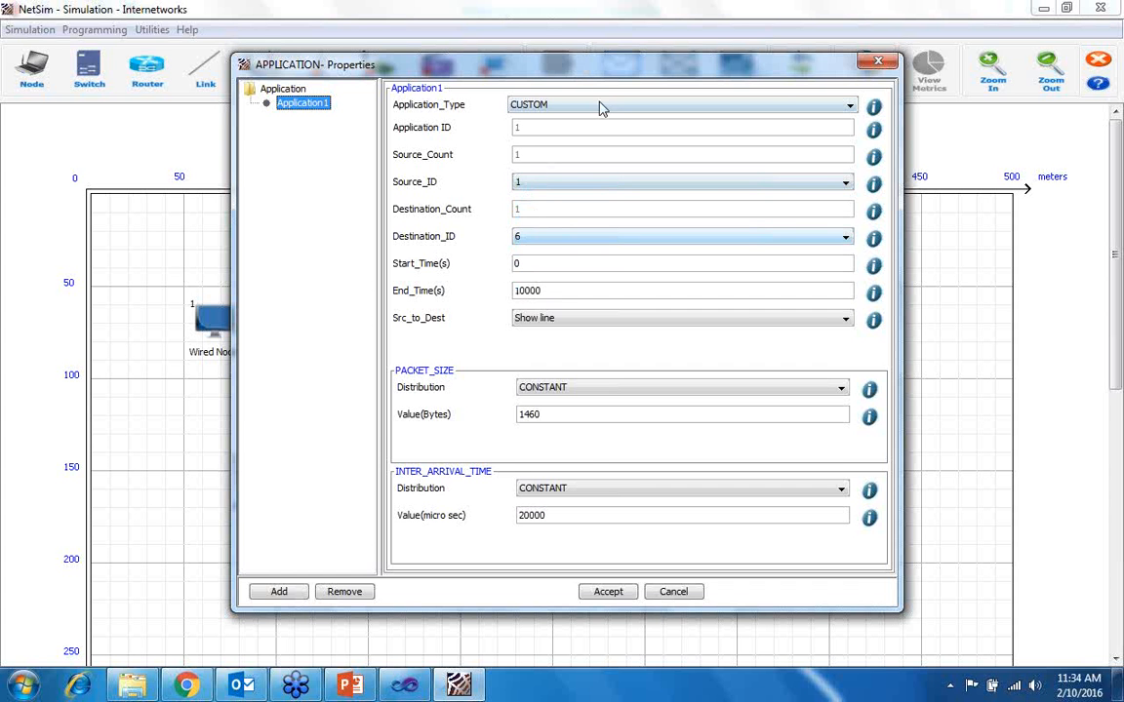
pyautogui.moveTo(600, 68); pyautogui.dragTo(615, 99)
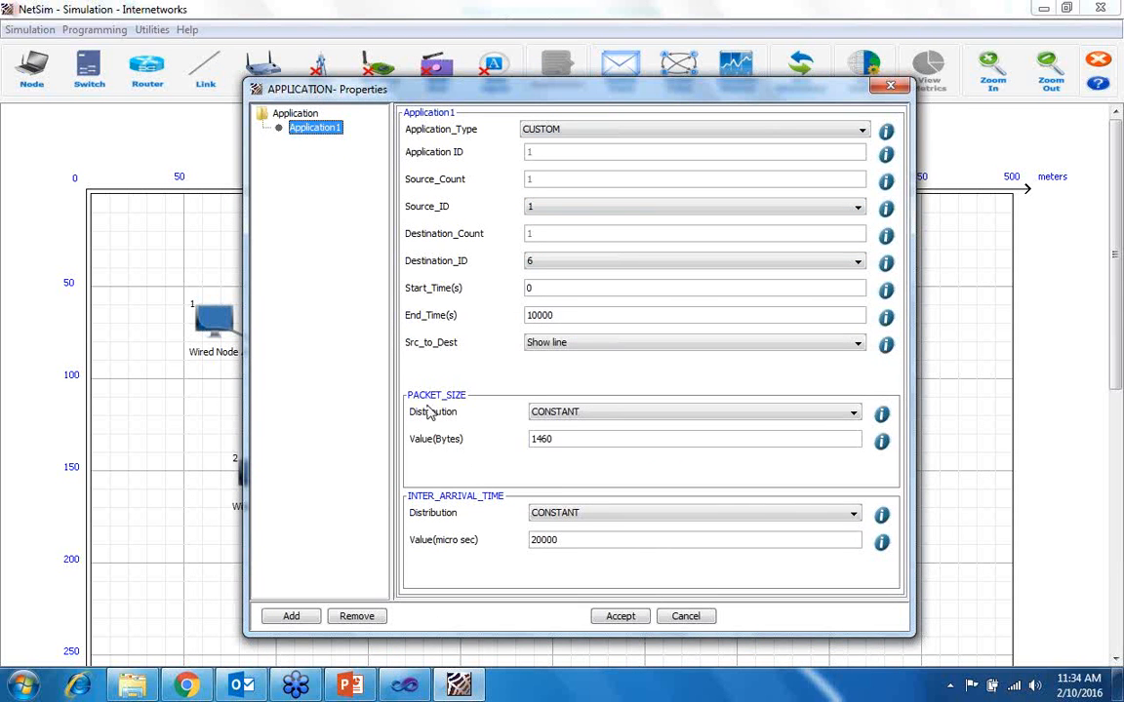
# - Set both the packet size and inter-arrival time distributions to EXPONENTIAL and accept the application properties
pyautogui.click(554, 417)
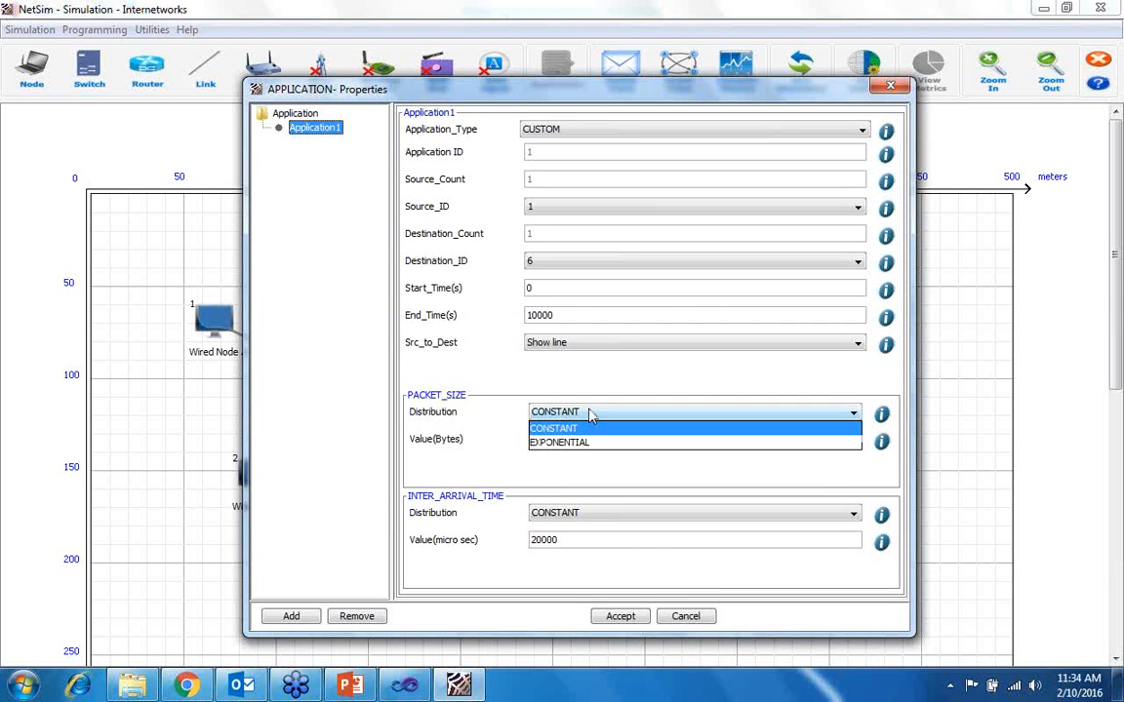
pyautogui.click(588, 447)
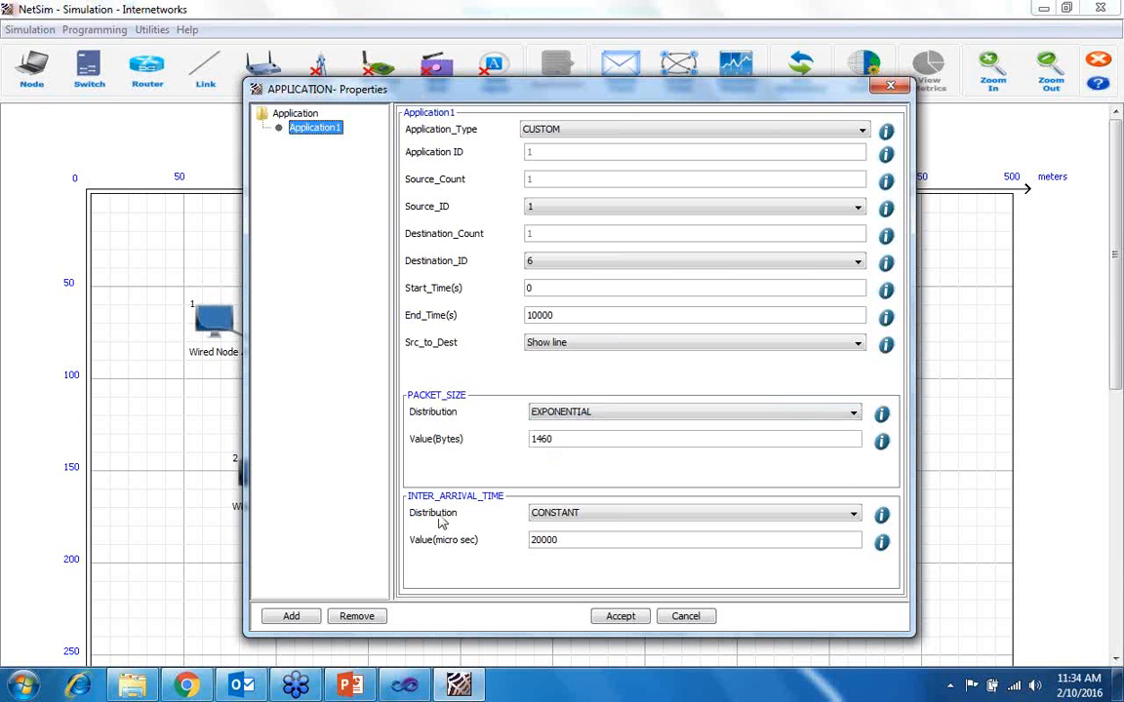
pyautogui.click(549, 517)
pyautogui.click(558, 543)
pyautogui.click(291, 616)
pyautogui.click(622, 617)
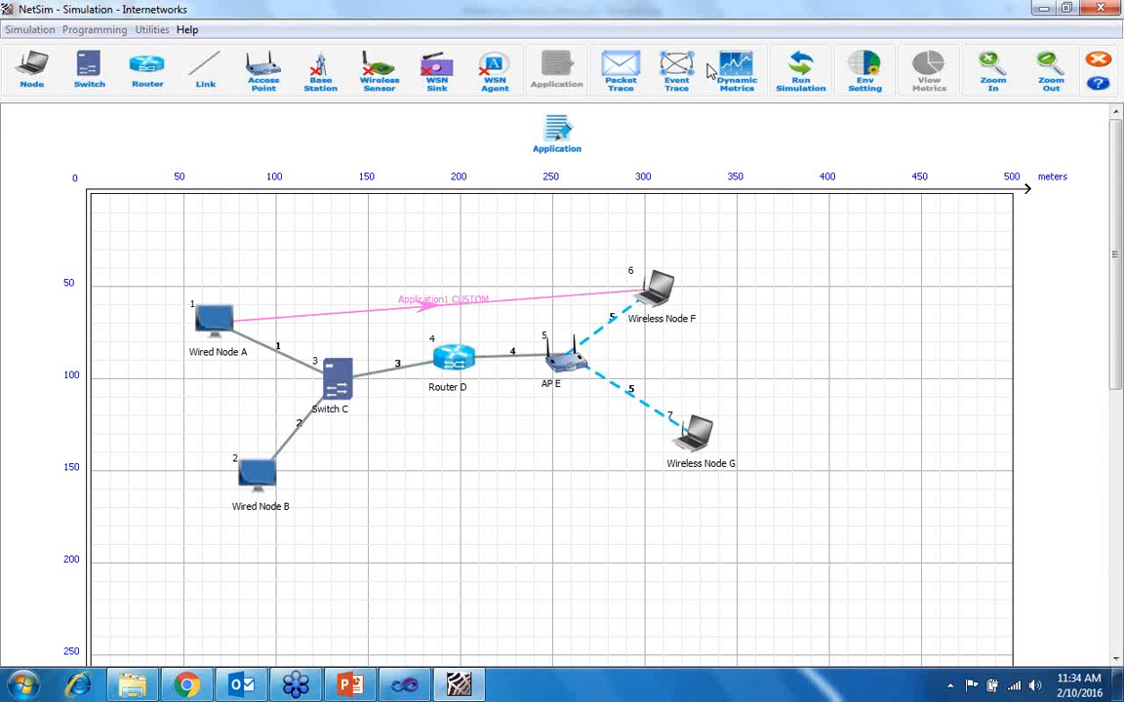
# - Start configuring the packet trace with file name pt66 and look through its common attributes
pyautogui.click(622, 74)
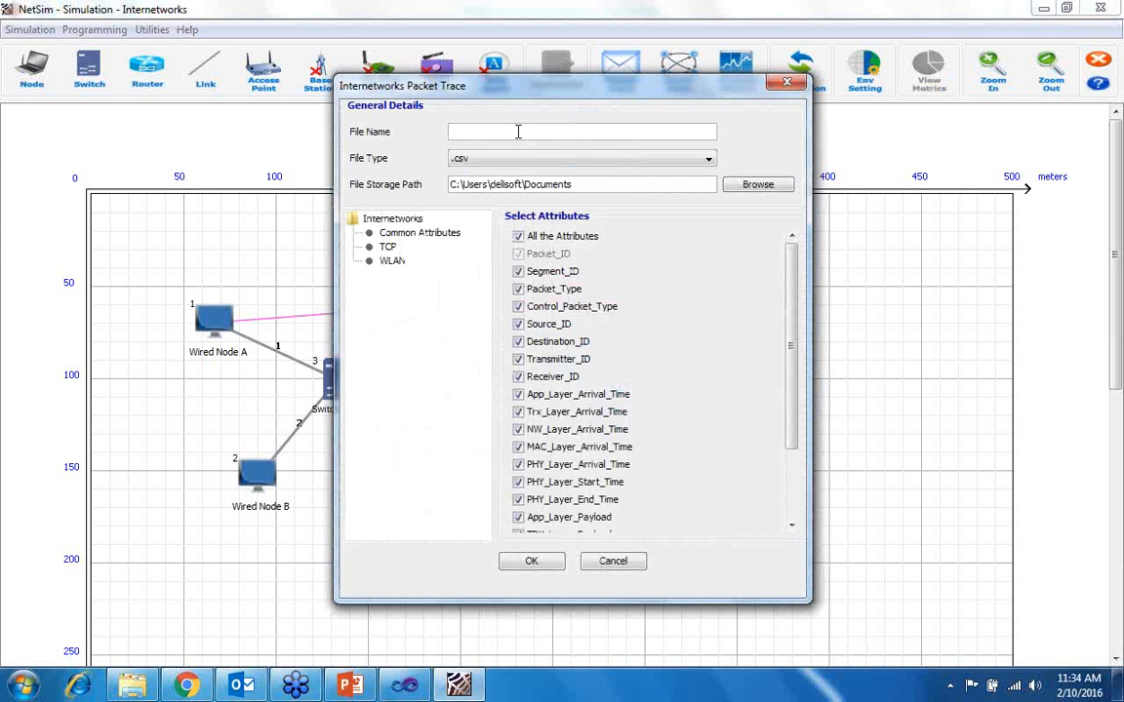
pyautogui.write('pt')
pyautogui.scroll(-1, 518, 376)
pyautogui.click(518, 374)
pyautogui.click(518, 374)
pyautogui.scroll(-4, 520, 370)
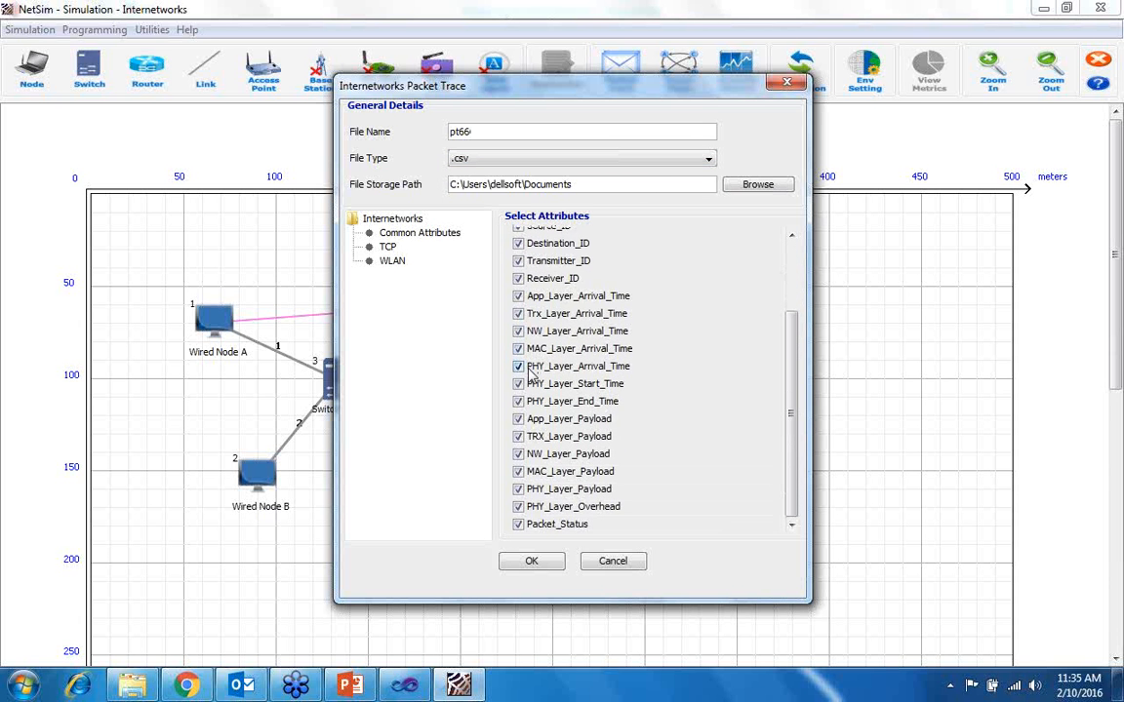
pyautogui.scroll(4, 531, 374)
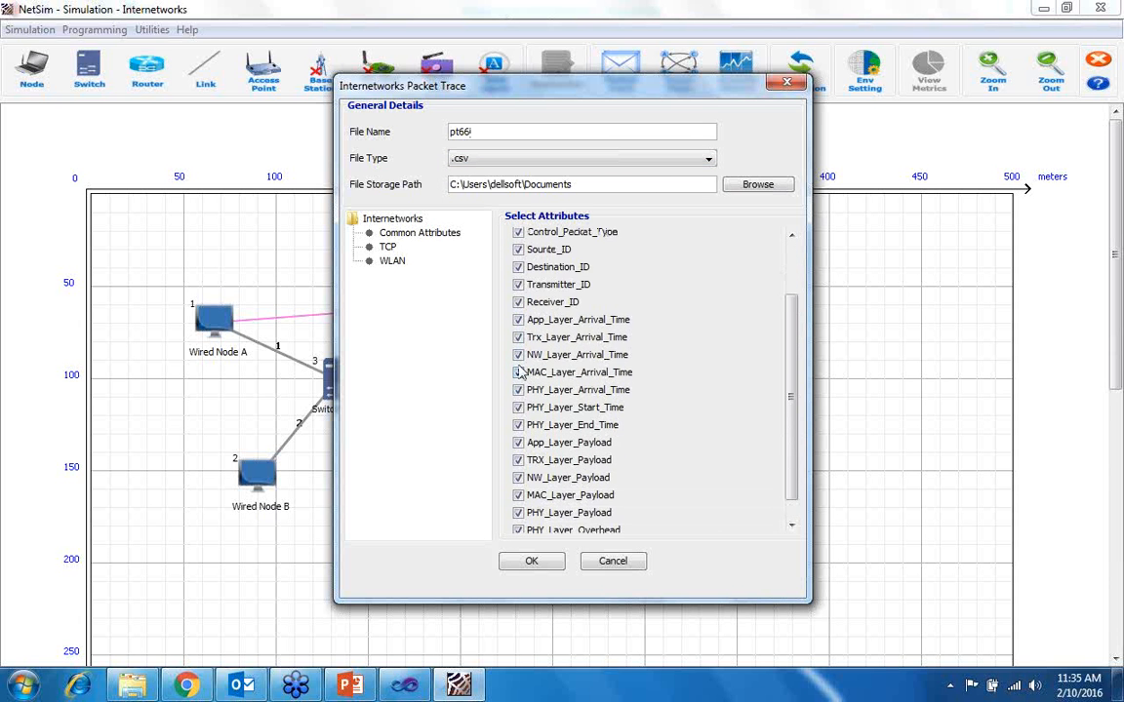
# - Review the packet trace's TCP, WLAN and common attribute groups and accept the trace with all attributes selected
pyautogui.click(389, 245)
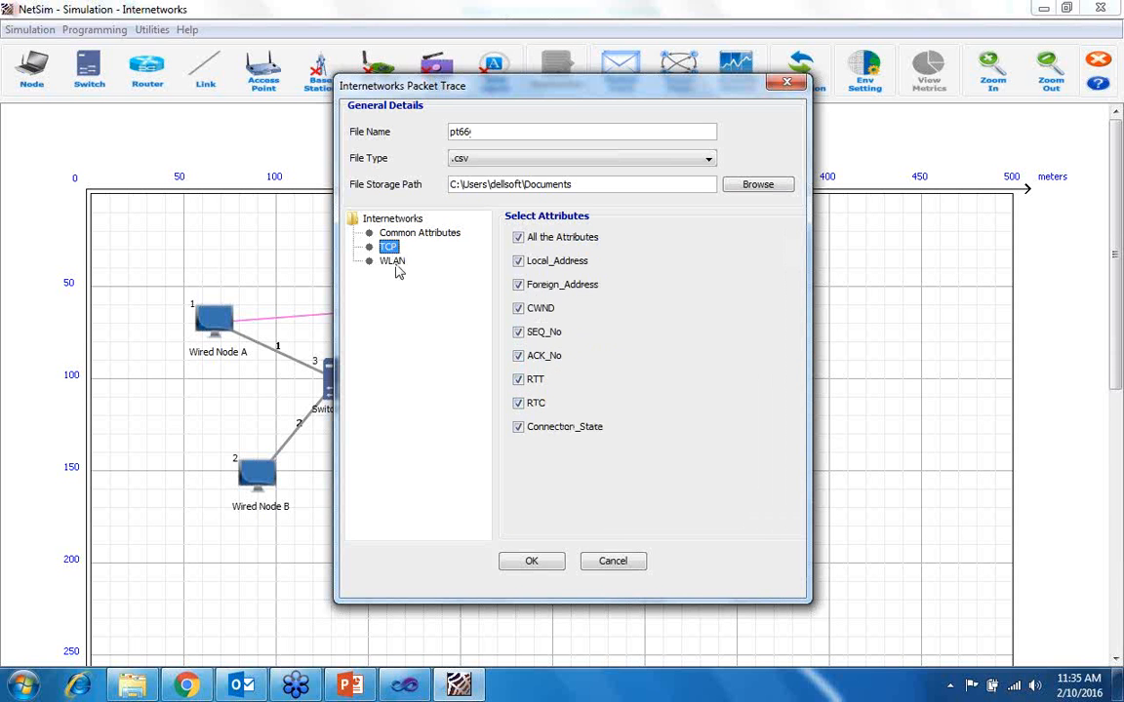
pyautogui.click(393, 261)
pyautogui.click(389, 247)
pyautogui.click(400, 234)
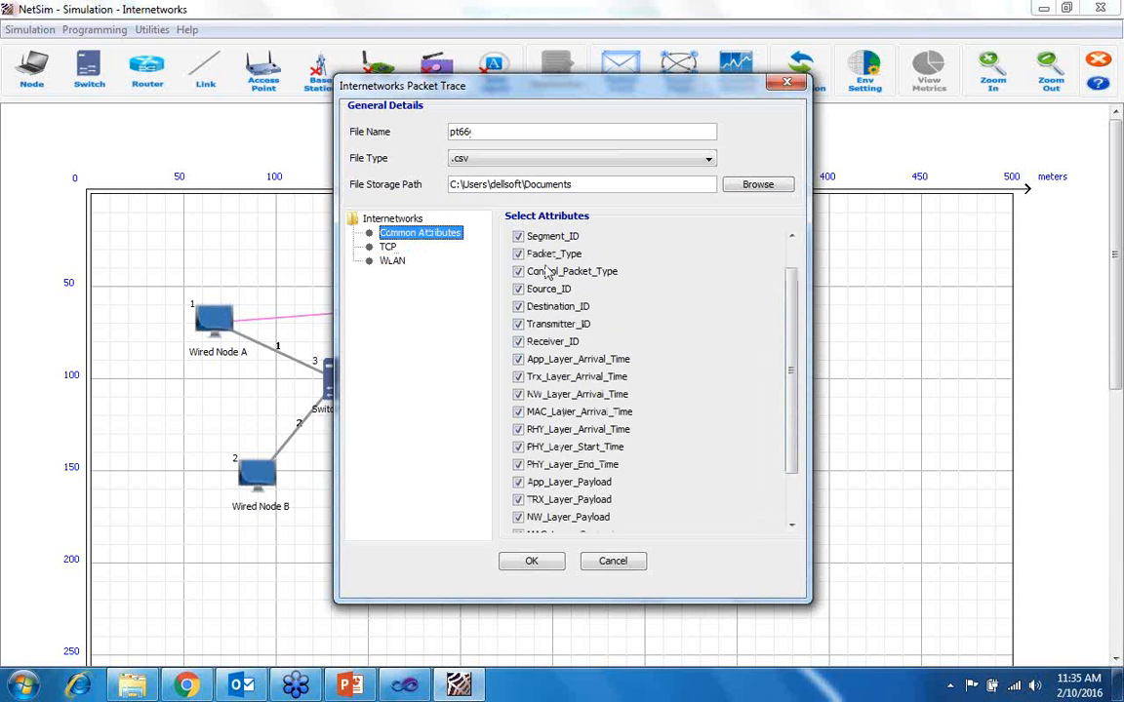
pyautogui.click(533, 563)
# - Enable the event trace with file name et66, reviewing the ARP, Fast Ethernet, RIP, TCP, WLAN and OSPF events, and accept it
pyautogui.click(693, 74)
pyautogui.write('et66')
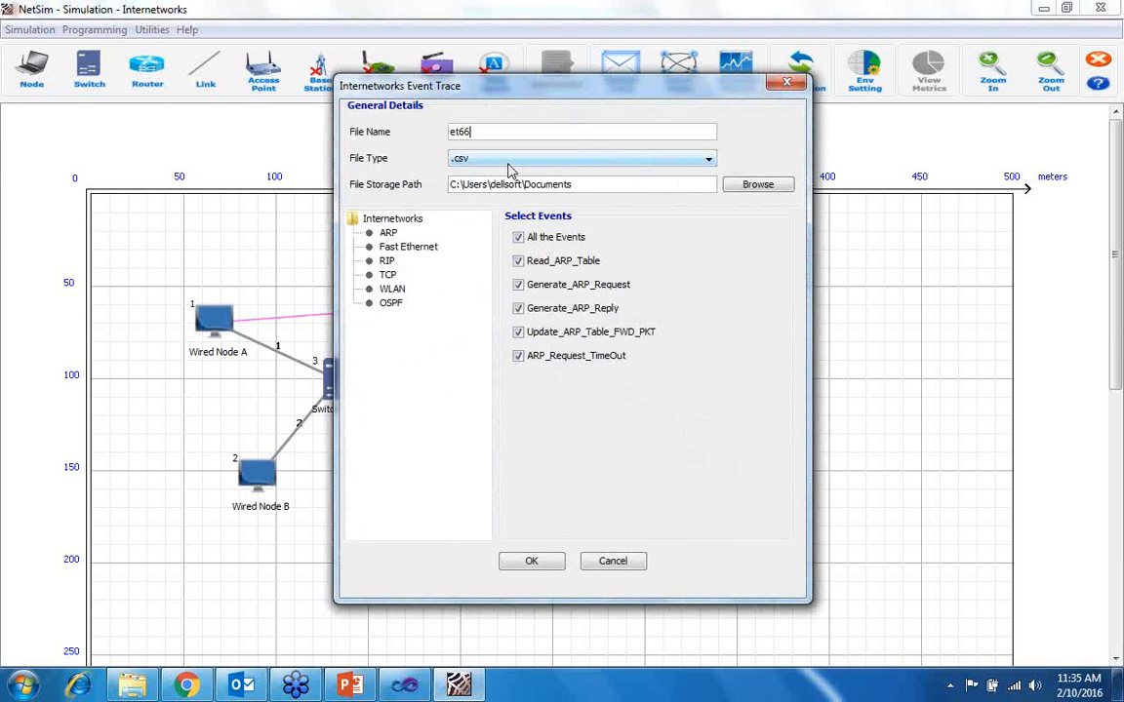
pyautogui.click(389, 234)
pyautogui.click(405, 247)
pyautogui.click(387, 261)
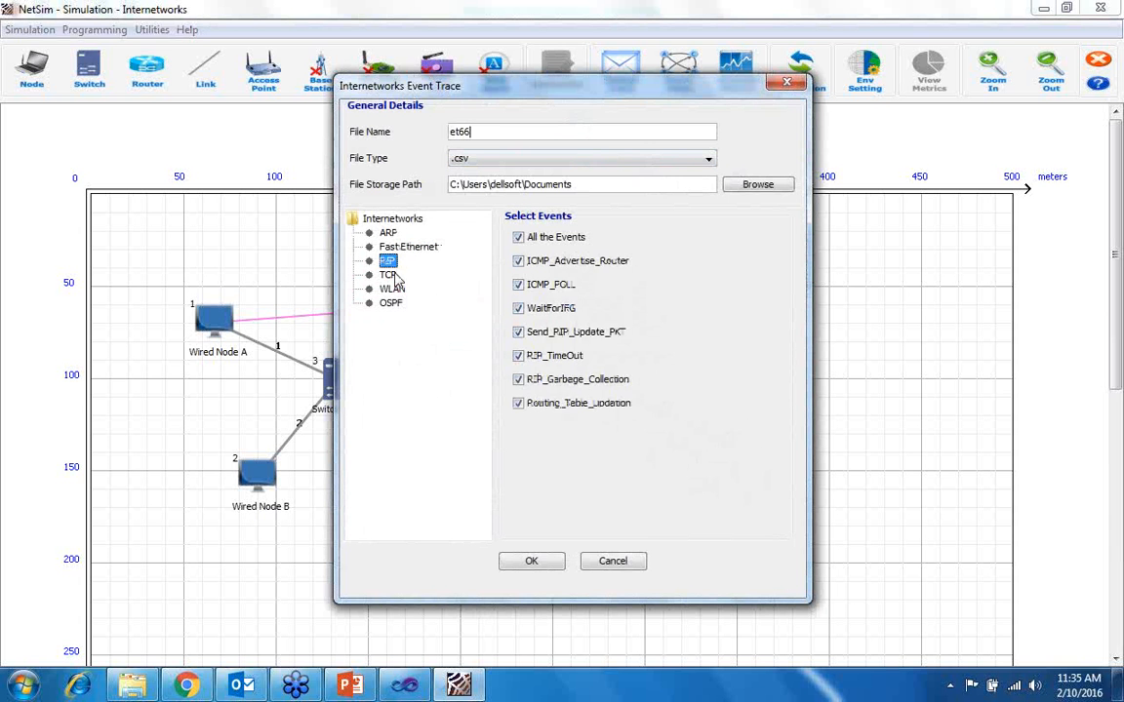
pyautogui.click(387, 275)
pyautogui.click(393, 290)
pyautogui.click(391, 303)
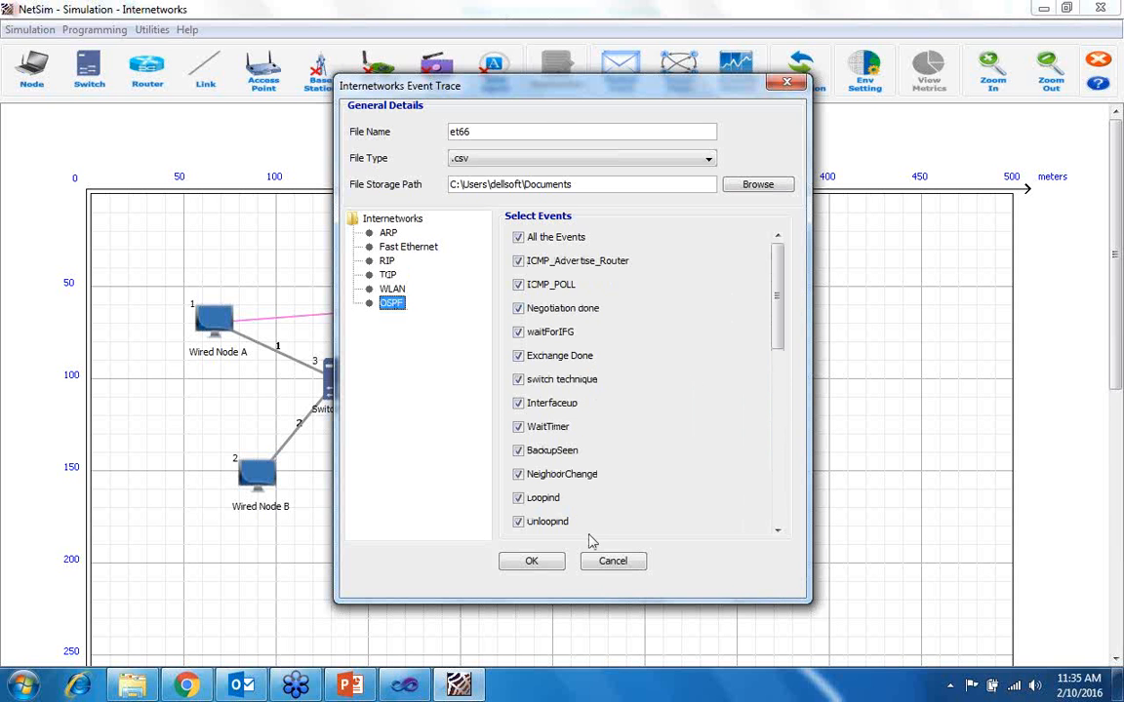
pyautogui.click(532, 561)
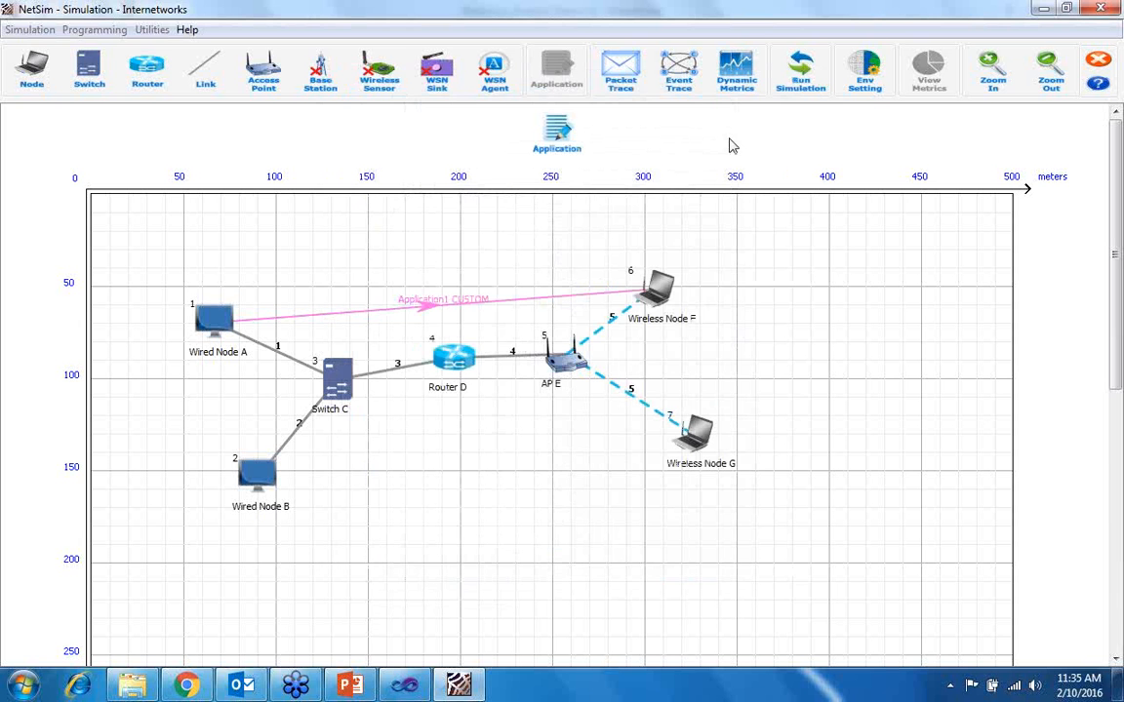
# - Enable dynamic metrics plotted after simulation, reviewing the link, application and congestion window options, and accept them
pyautogui.click(737, 73)
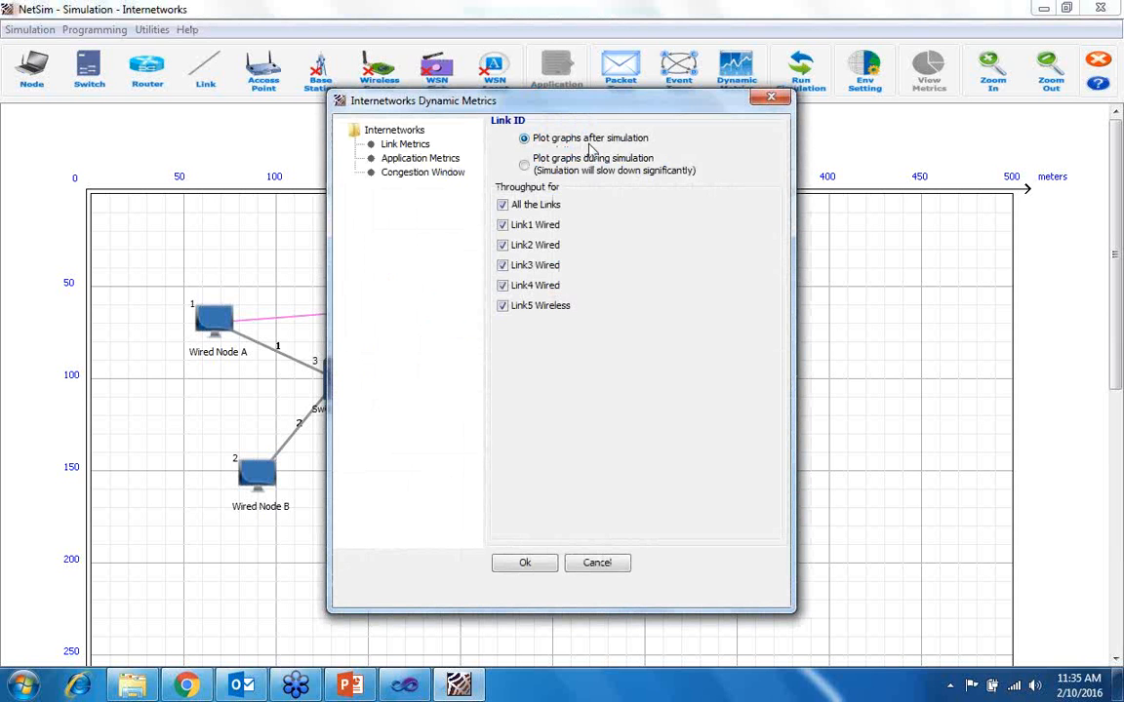
pyautogui.click(409, 158)
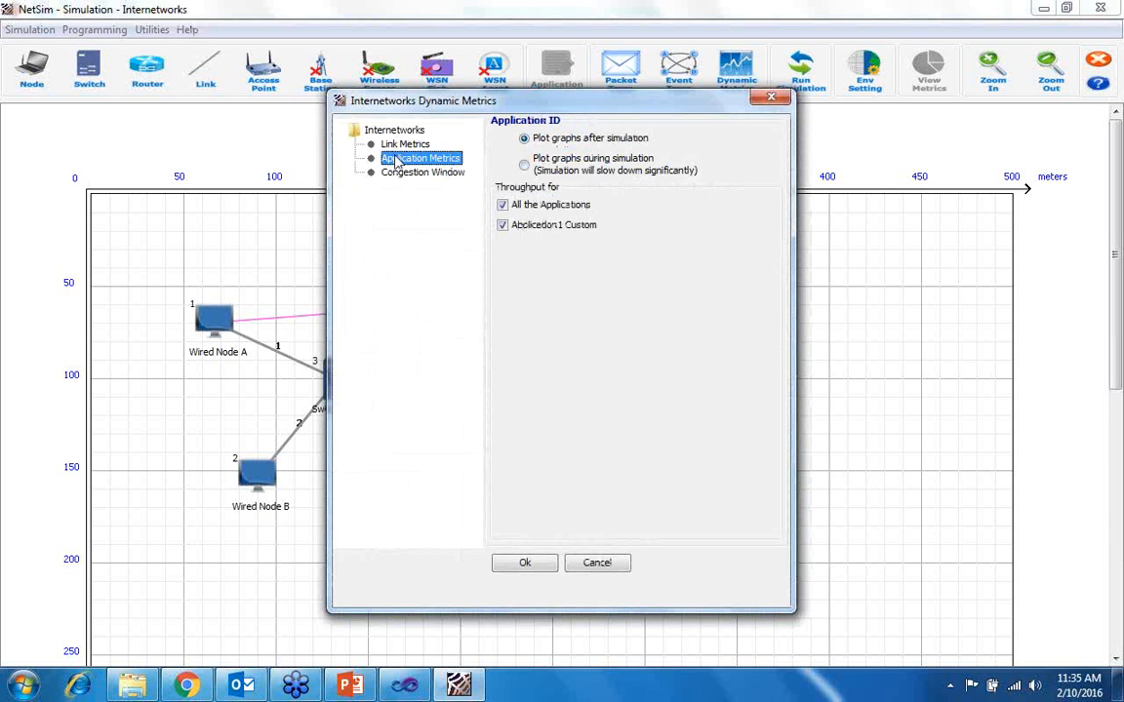
pyautogui.click(401, 145)
pyautogui.click(400, 173)
pyautogui.click(409, 158)
pyautogui.click(400, 144)
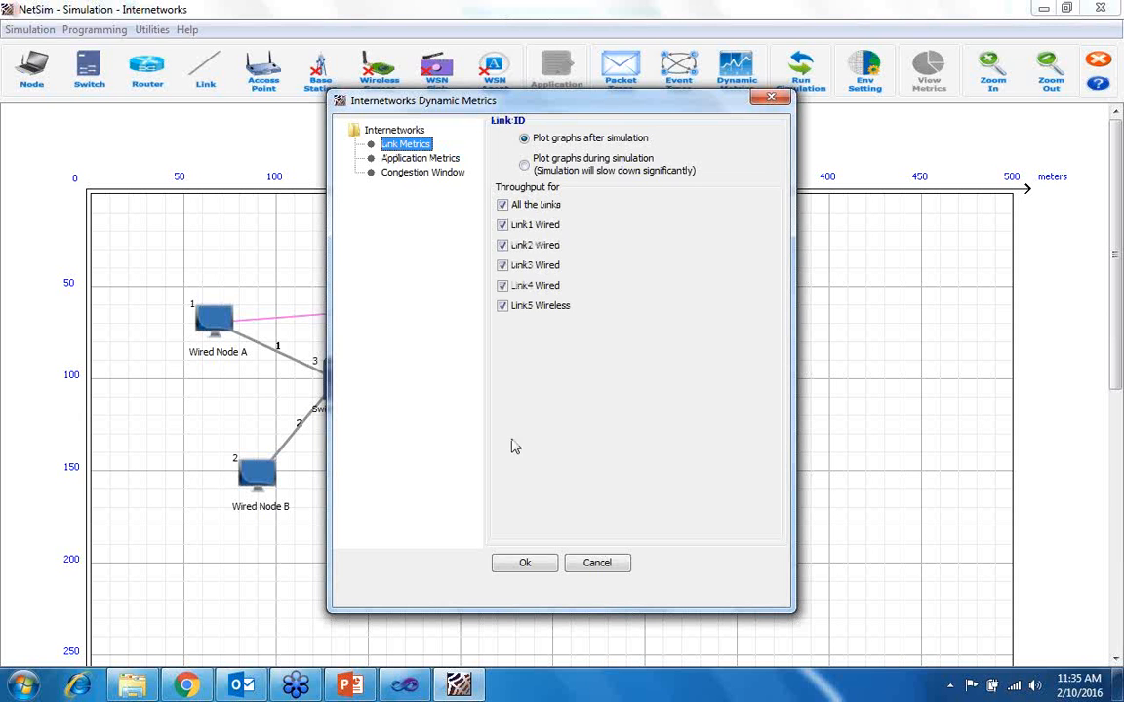
pyautogui.click(525, 563)
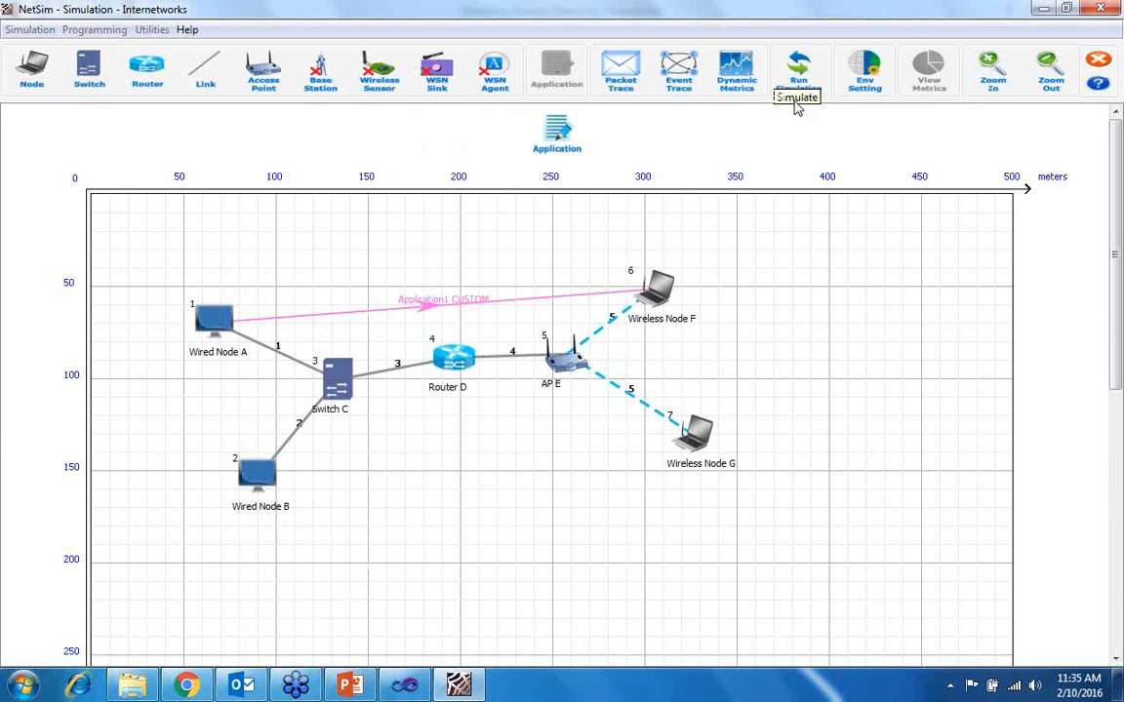
# - Run the simulation with a simulation time of 30 s and packet animation recording
pyautogui.click(798, 71)
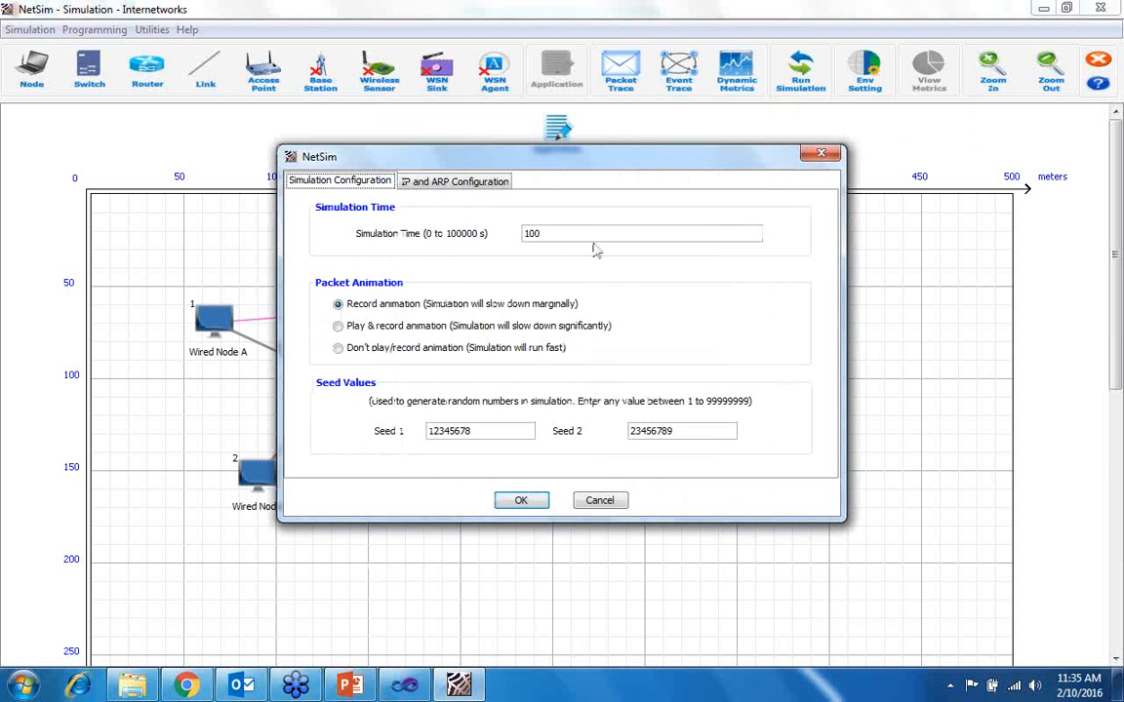
pyautogui.moveTo(541, 231); pyautogui.dragTo(511, 234)
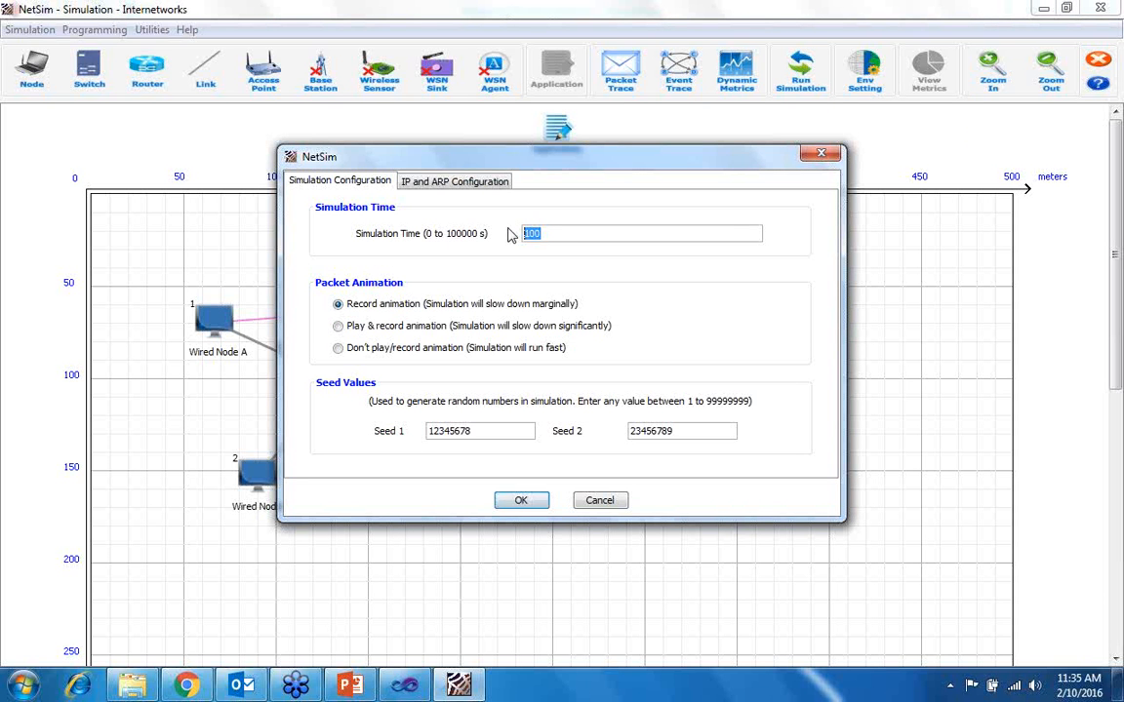
pyautogui.write('30')
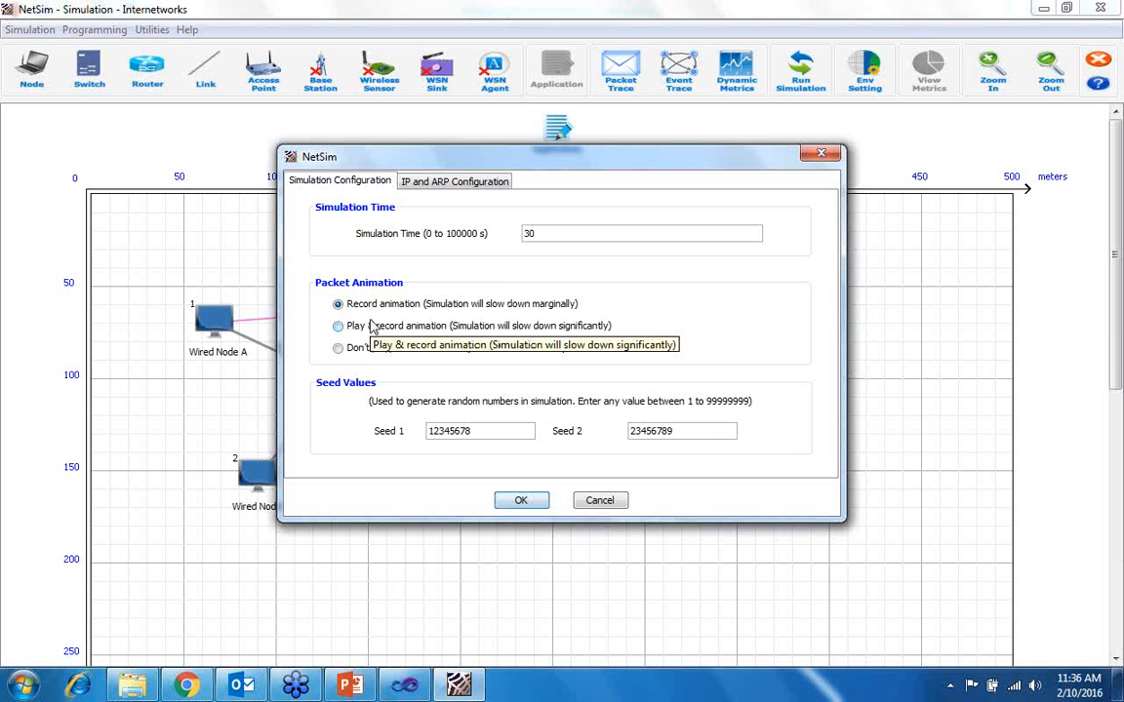
pyautogui.click(520, 501)
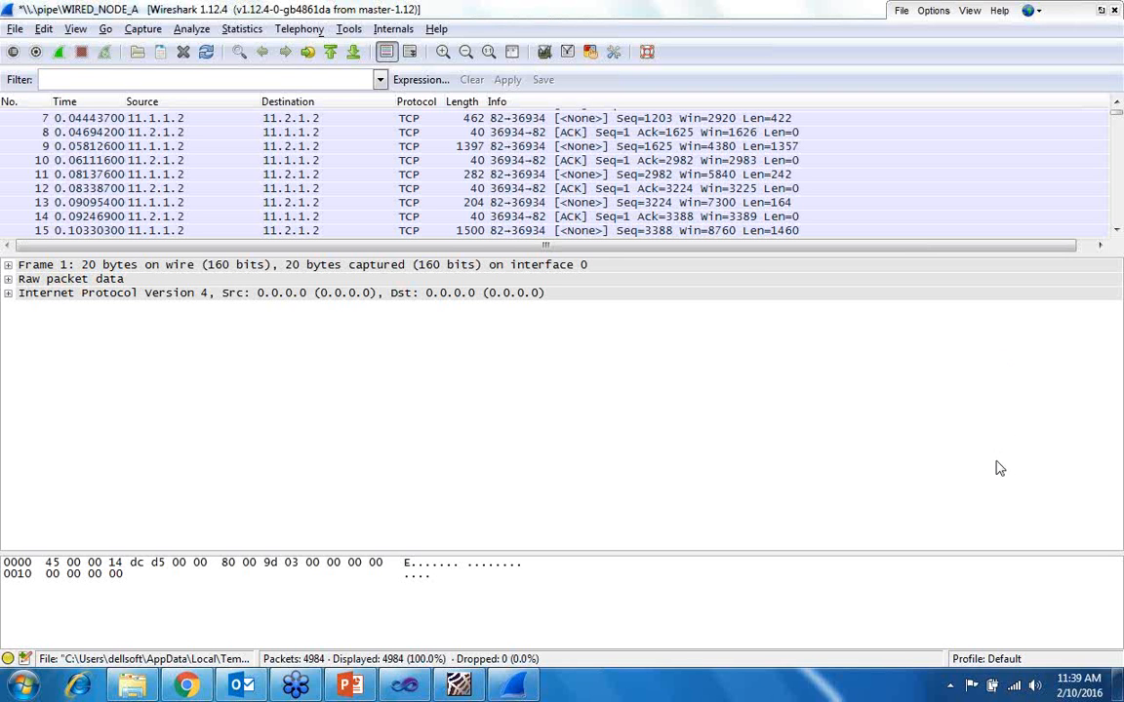
# - Look through Wired Node A's captured packets in Wireshark down to the end of the list
pyautogui.click(597, 403)
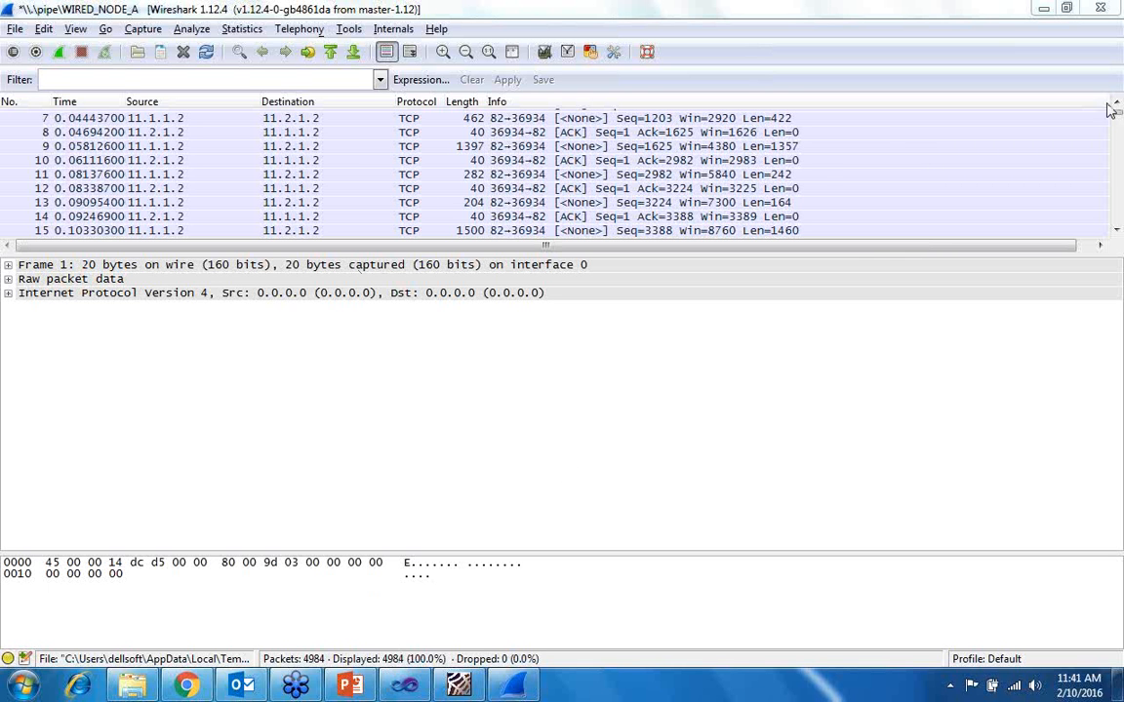
pyautogui.moveTo(1116, 143); pyautogui.dragTo(1116, 224)
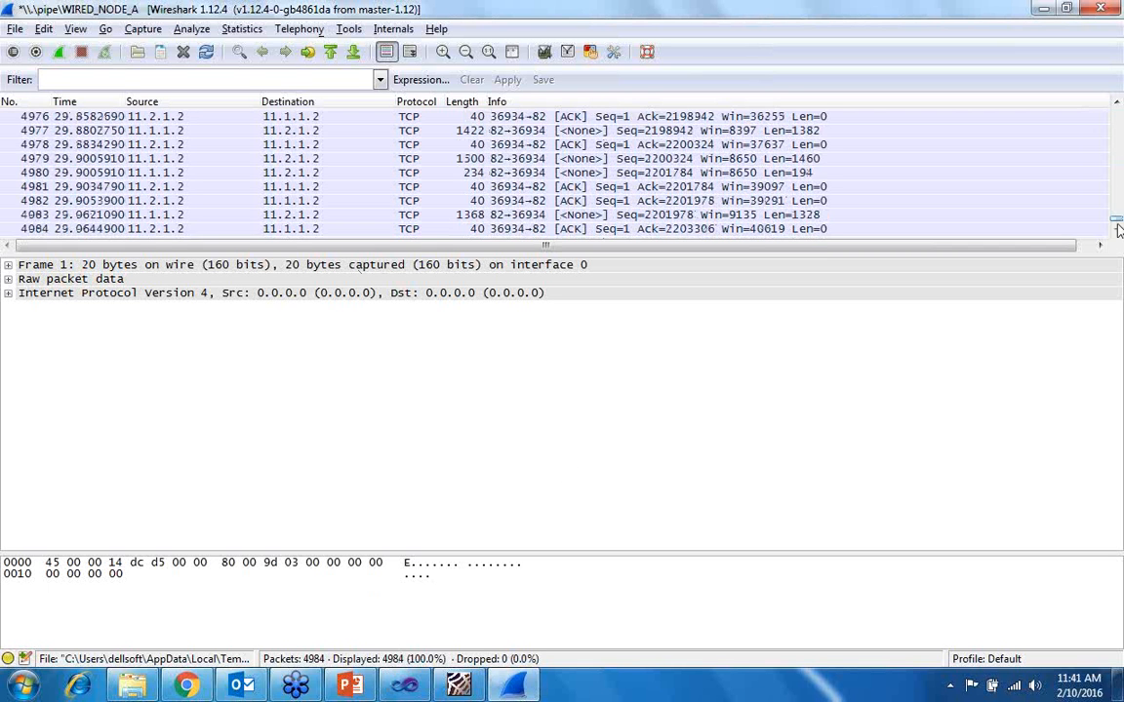
# - Switch to NetSim and review the link metrics, the application metrics and the throughput plots of Link1 to Link5
pyautogui.click(458, 684)
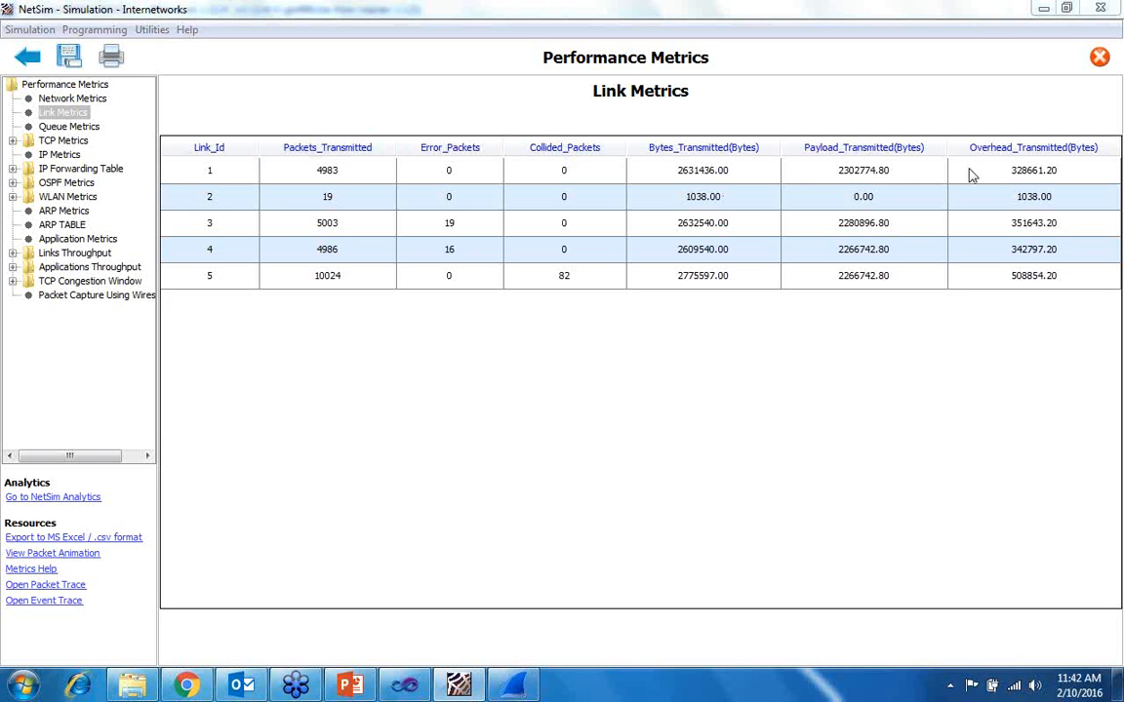
pyautogui.click(78, 240)
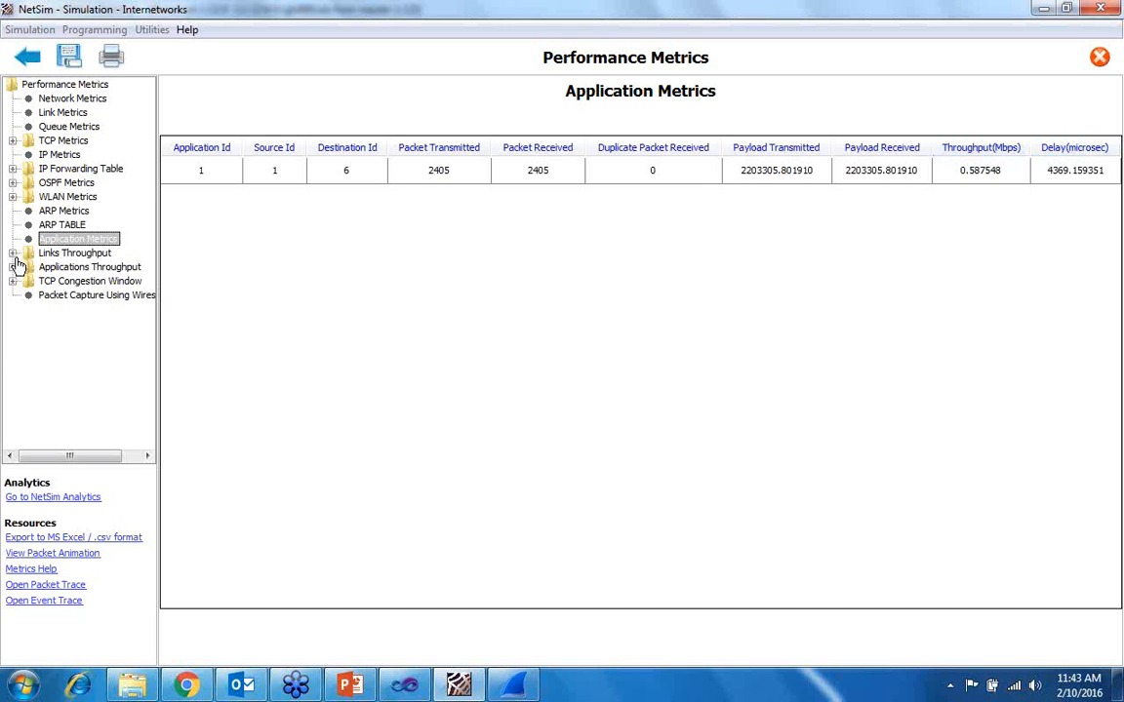
pyautogui.click(61, 255)
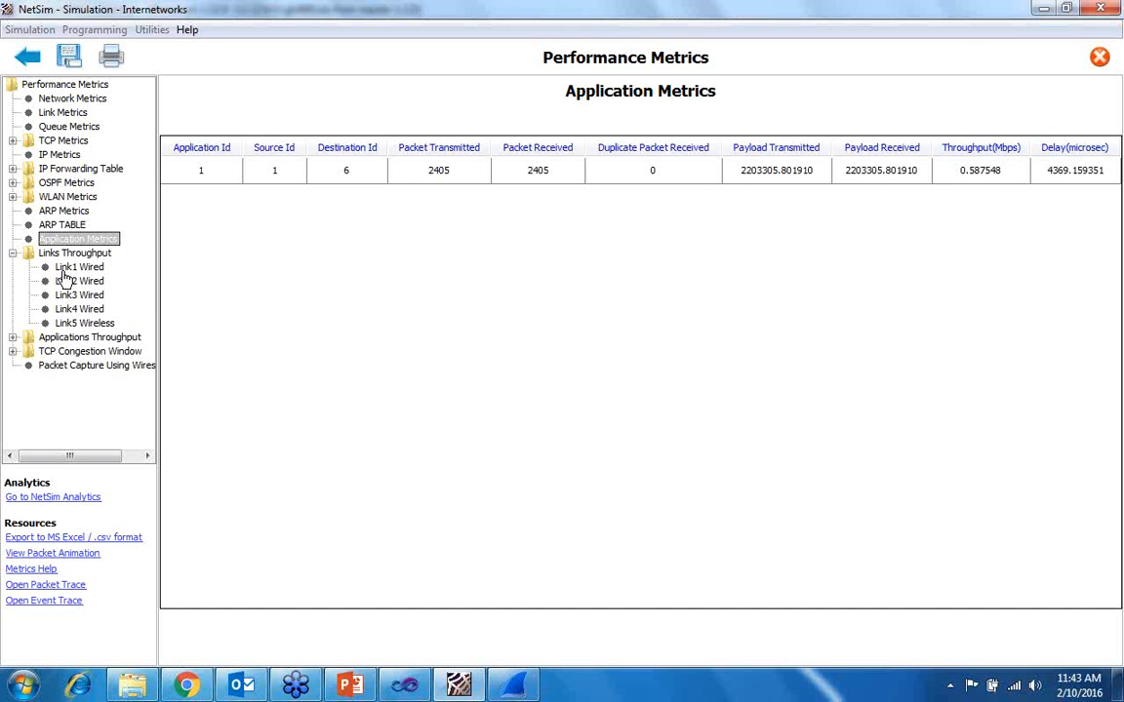
pyautogui.click(63, 268)
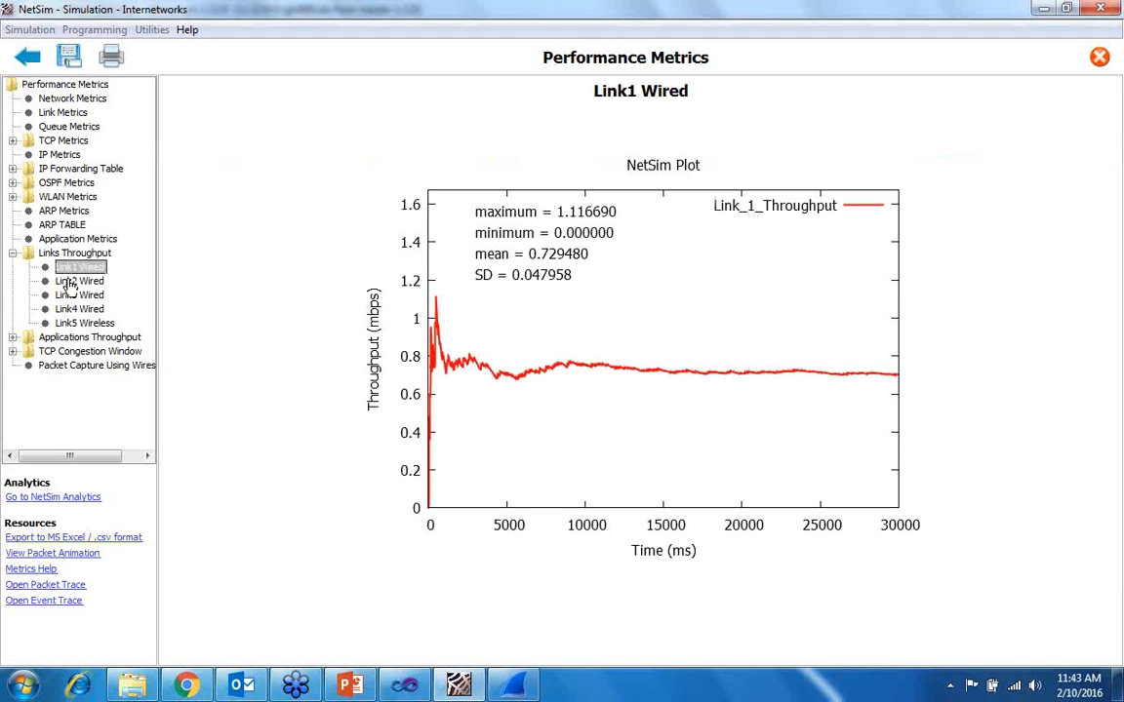
pyautogui.click(69, 282)
pyautogui.click(68, 295)
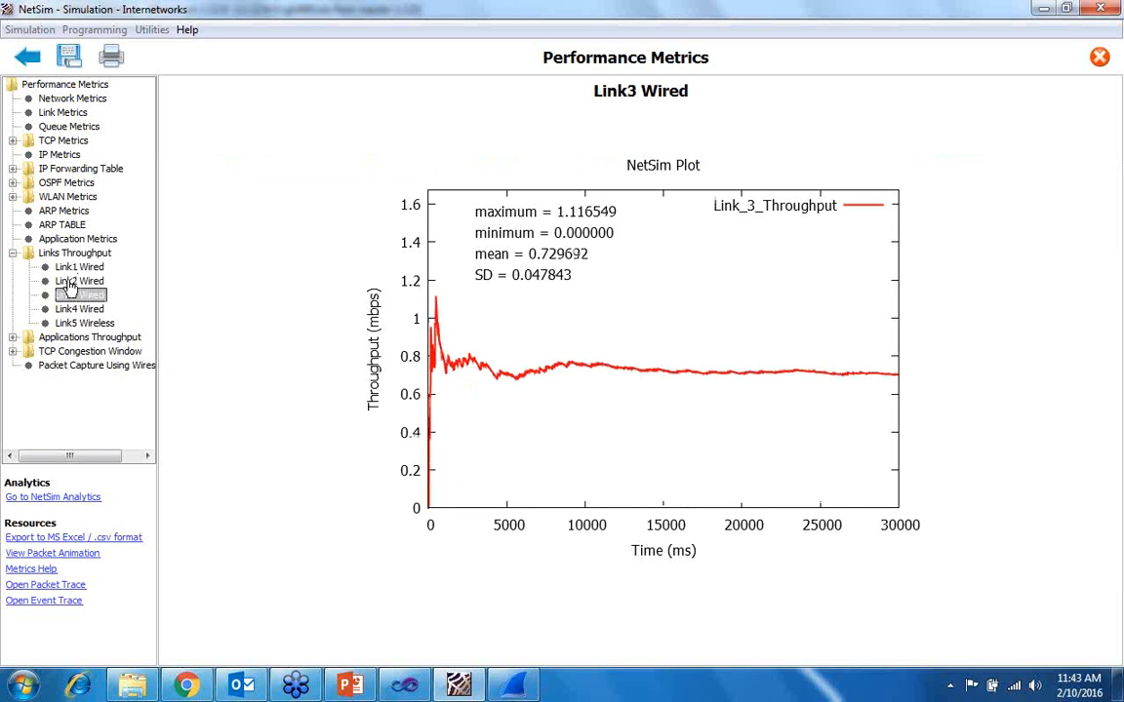
pyautogui.press('Down')
pyautogui.press('Down')
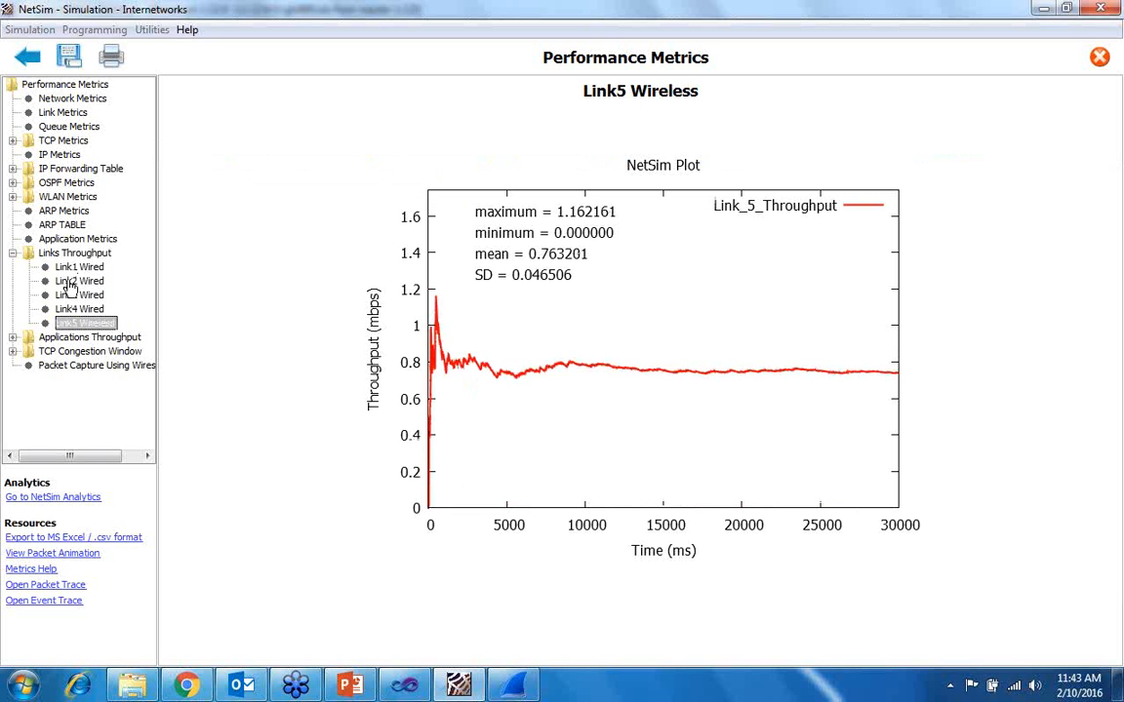
# - View the throughput plot of Application1 Custom and the TCP congestion window plot for App 1
pyautogui.click(13, 336)
pyautogui.click(75, 350)
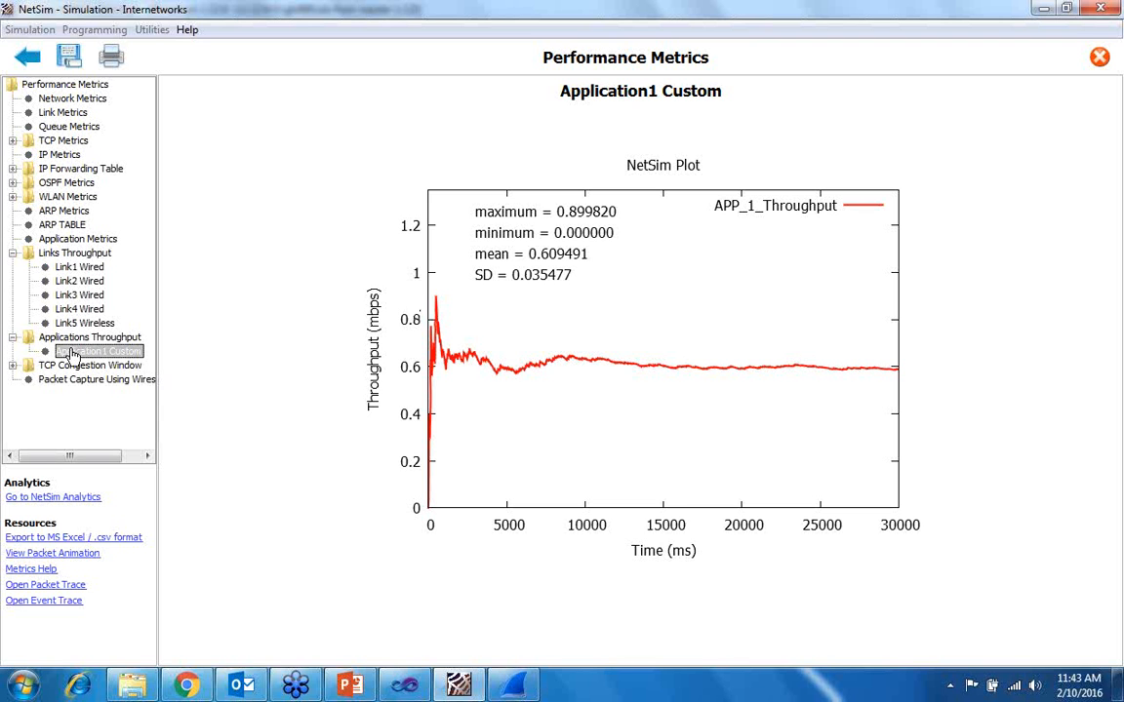
pyautogui.click(12, 365)
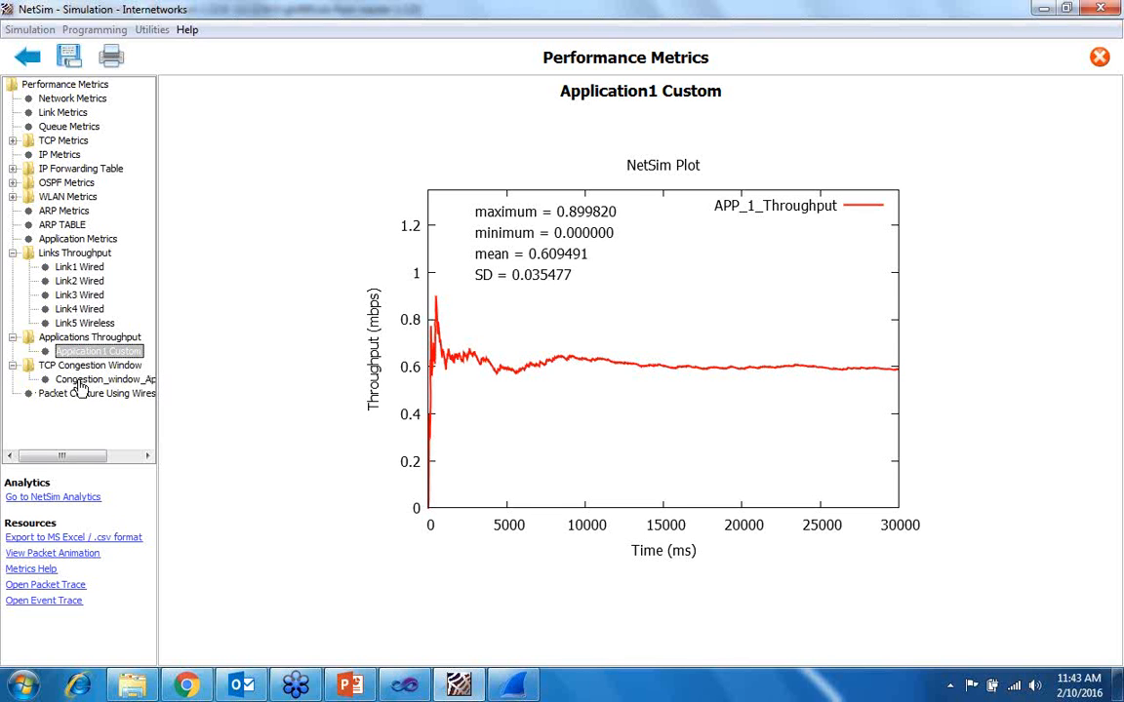
pyautogui.click(80, 381)
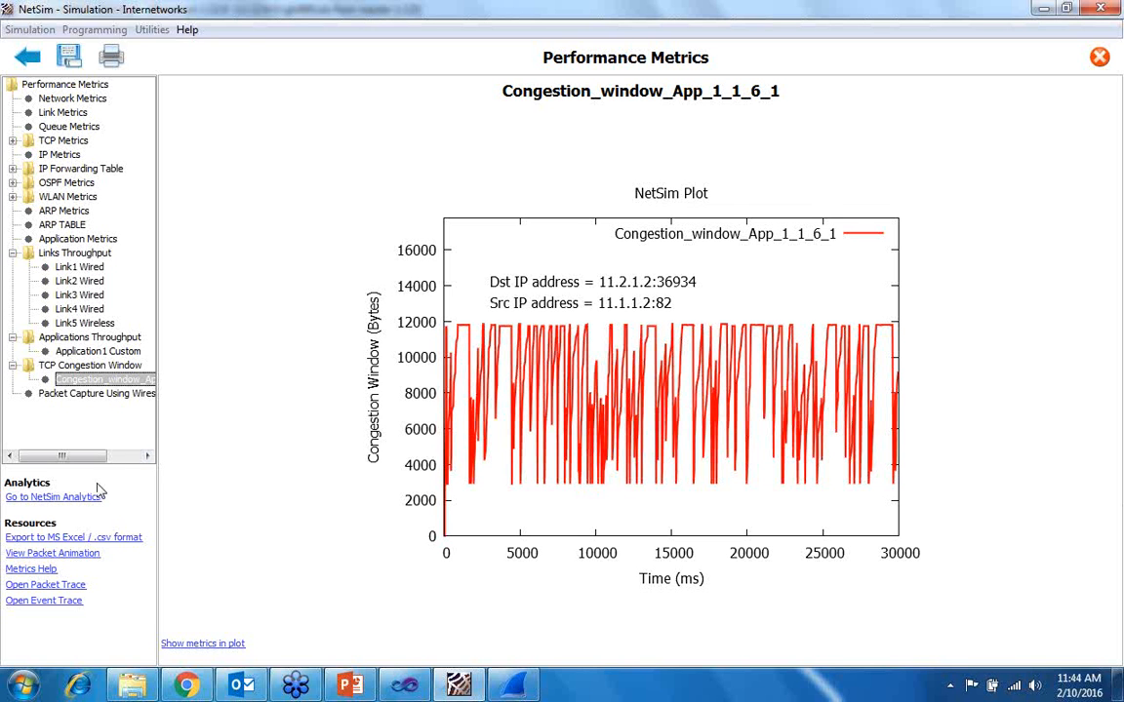
# - Play the packet animation at a faster and a slower speed, stop it and return to the performance metrics
pyautogui.click(70, 553)
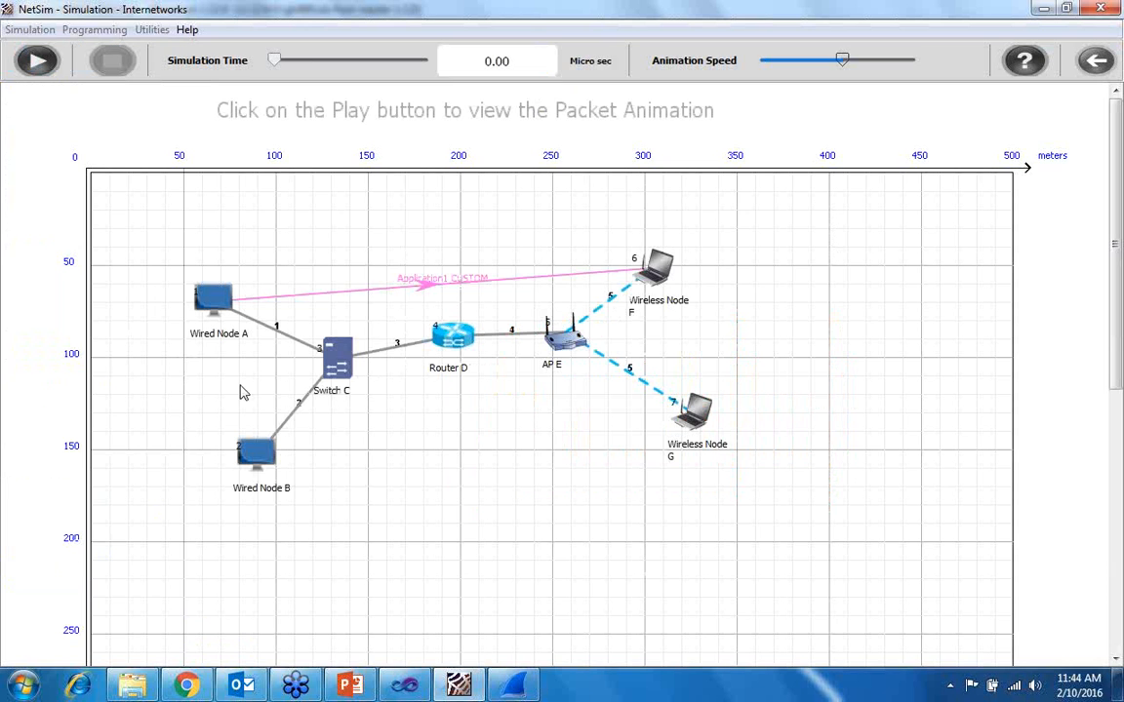
pyautogui.click(29, 60)
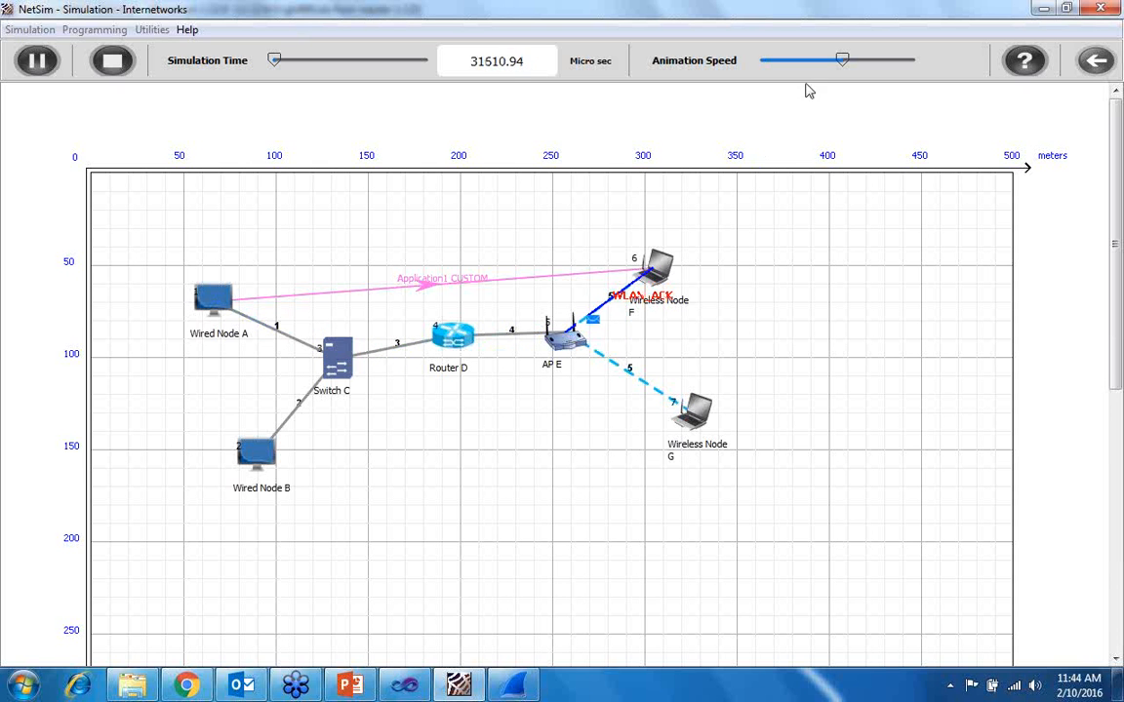
pyautogui.moveTo(843, 60); pyautogui.dragTo(885, 60)
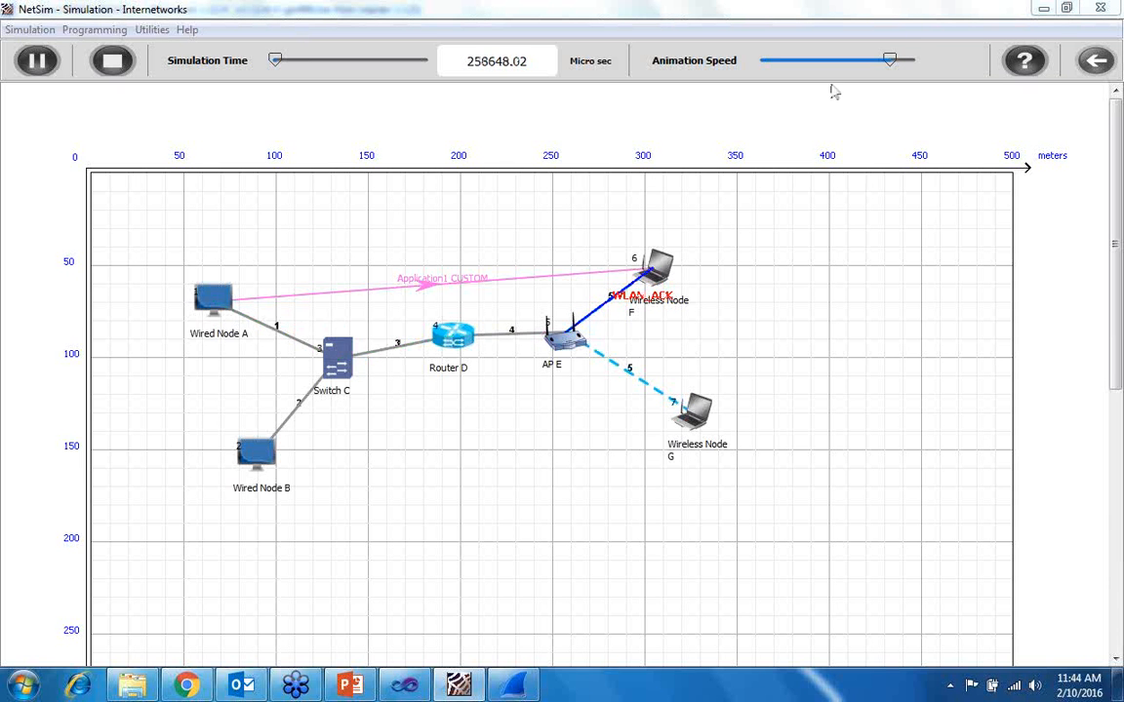
pyautogui.moveTo(888, 61); pyautogui.dragTo(777, 61)
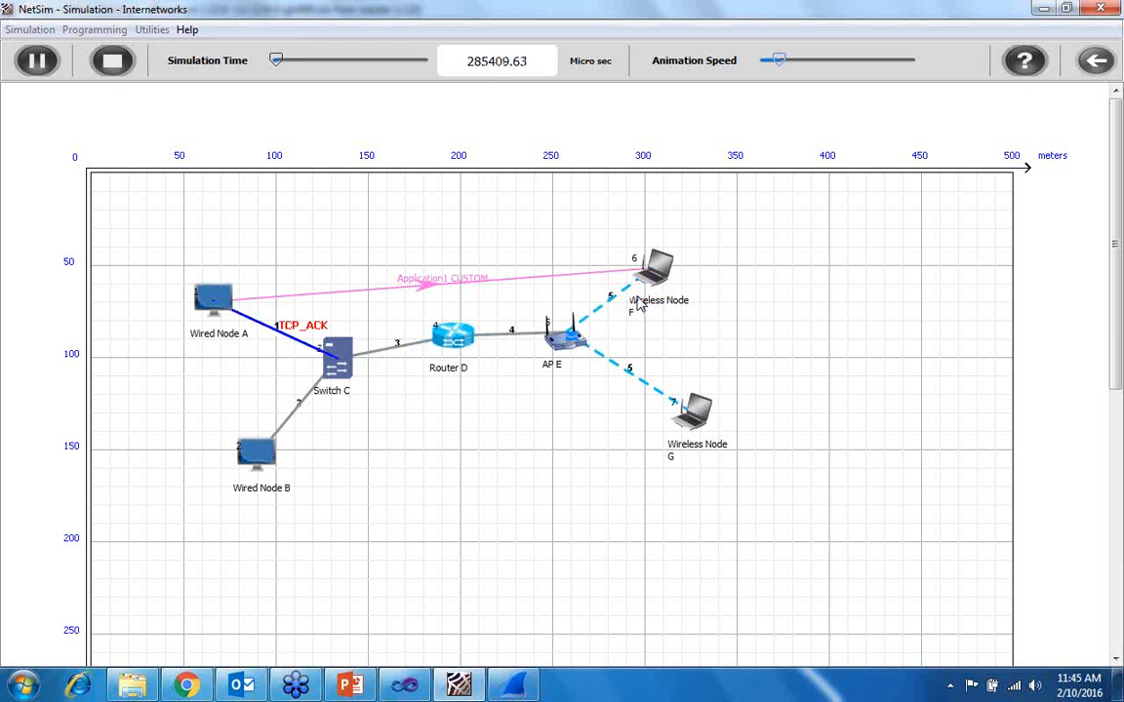
pyautogui.click(108, 61)
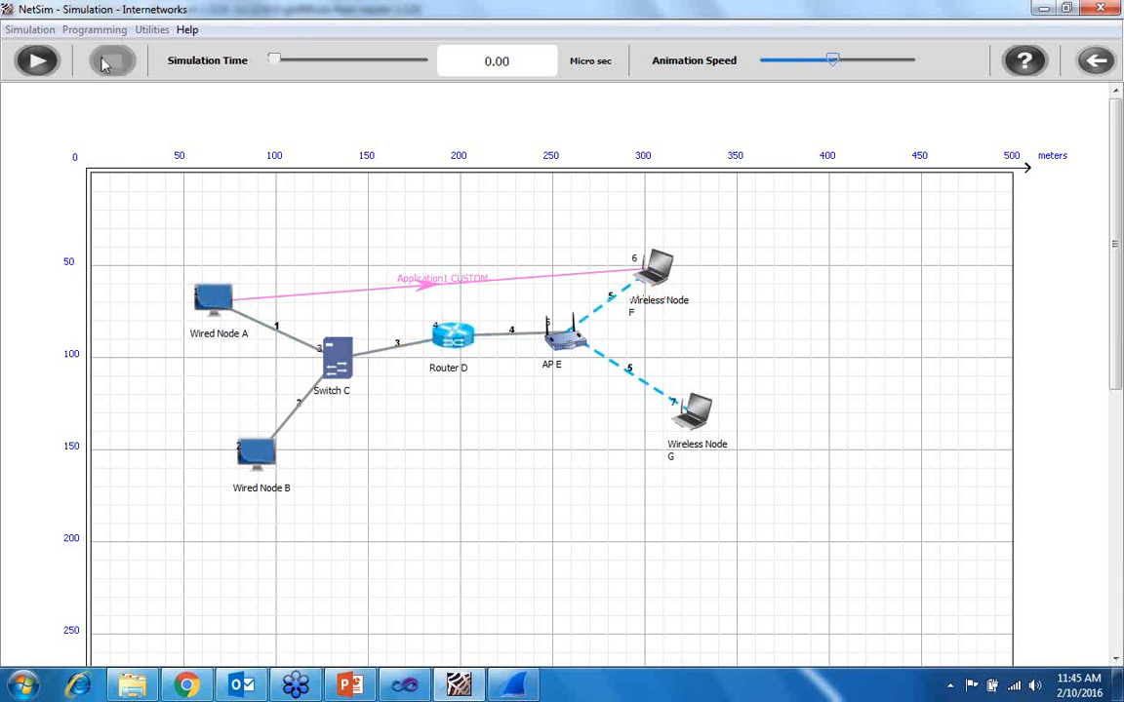
pyautogui.click(1092, 61)
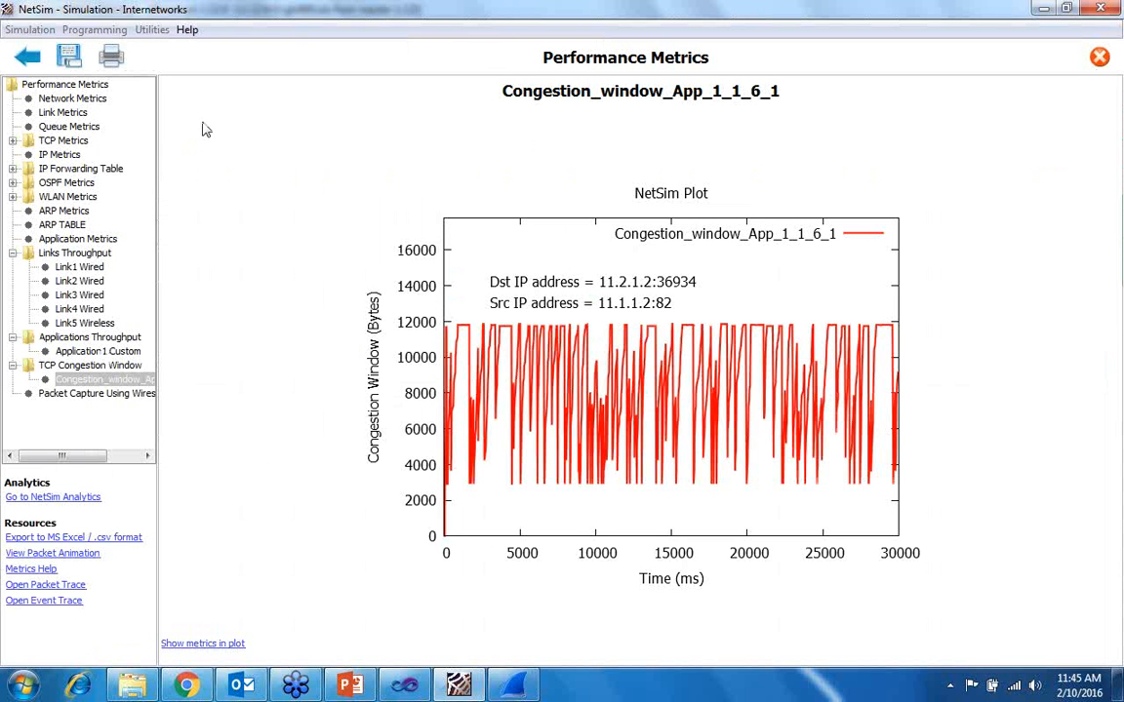
# - Open the packet trace file pt66.csv in Excel and glance through its first rows
pyautogui.click(65, 586)
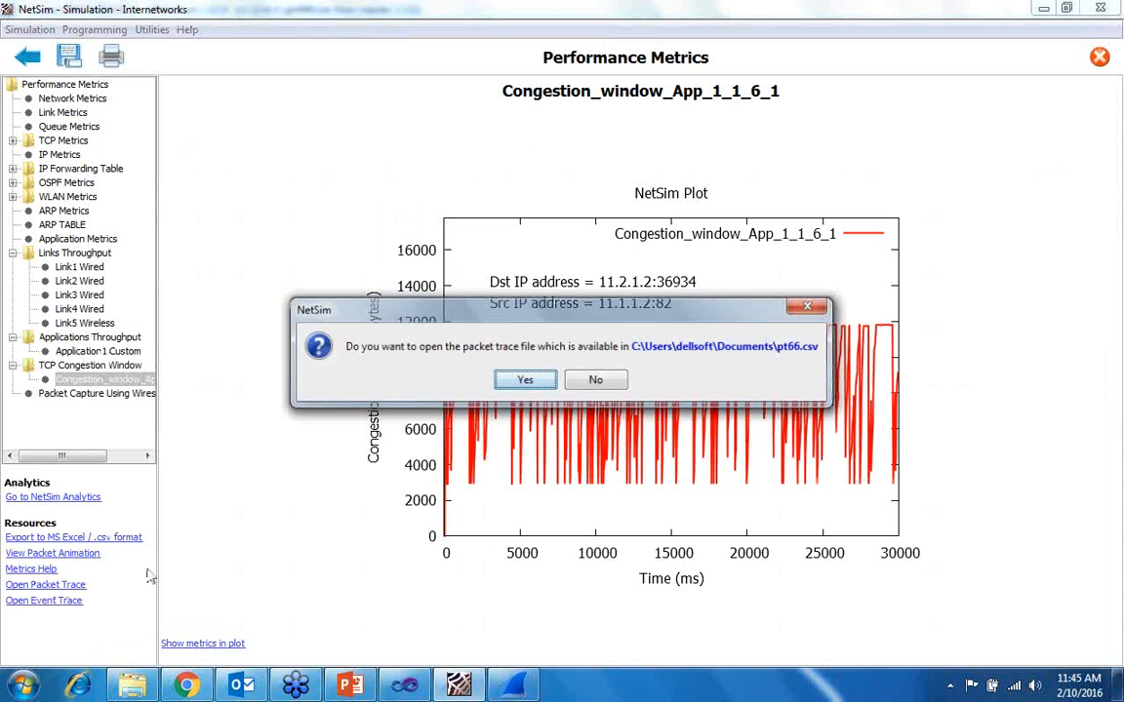
pyautogui.click(526, 381)
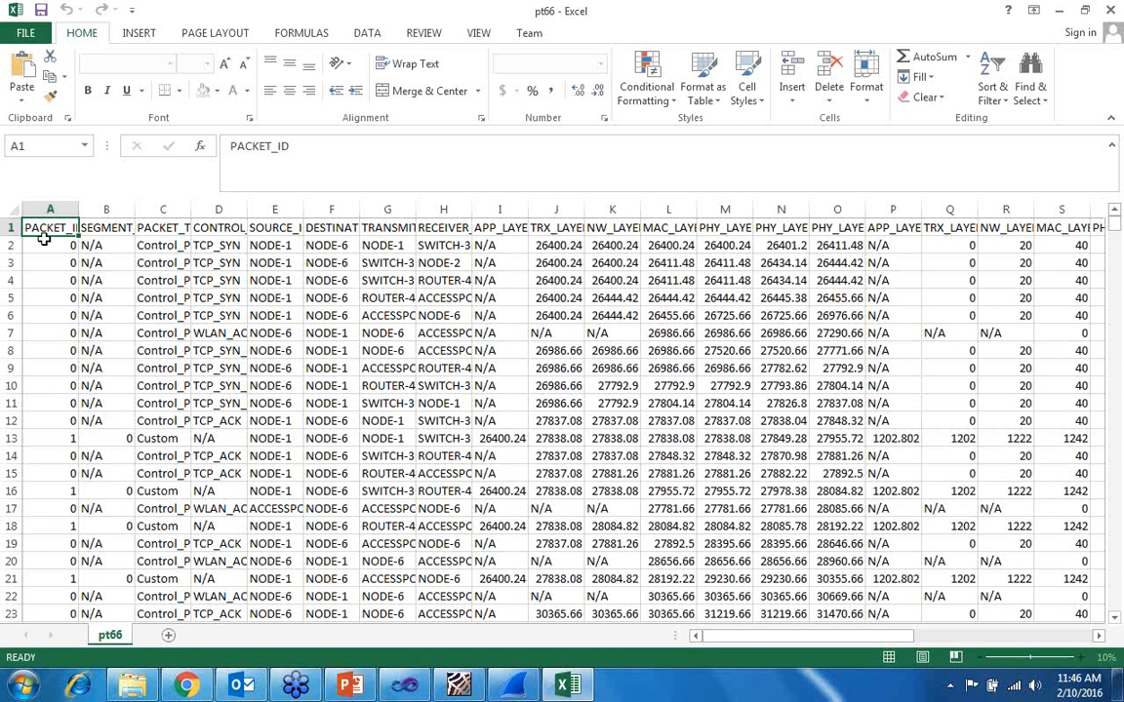
pyautogui.scroll(-7, 43, 234)
pyautogui.scroll(7, 95, 387)
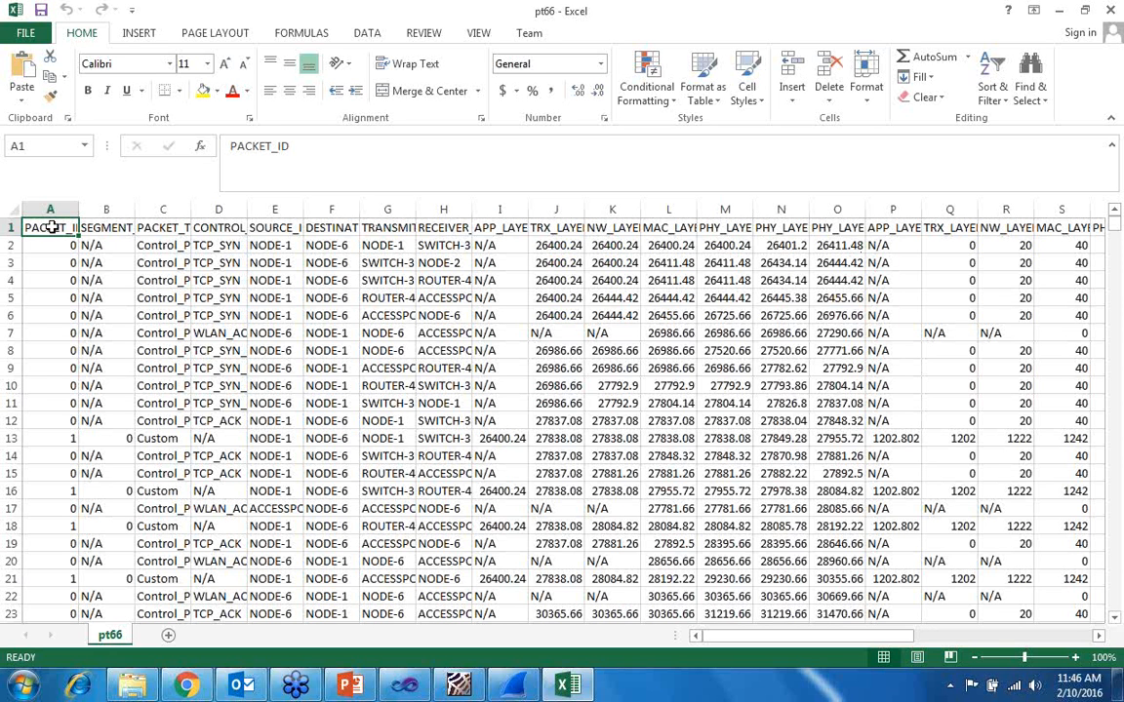
# - Select the header cells of row 1 from PACKET_ID to RX_SENSITIVITY, freeze the top row and add filters to the headers
pyautogui.moveTo(46, 228); pyautogui.dragTo(283, 227)
pyautogui.moveTo(548, 217); pyautogui.dragTo(1061, 213)
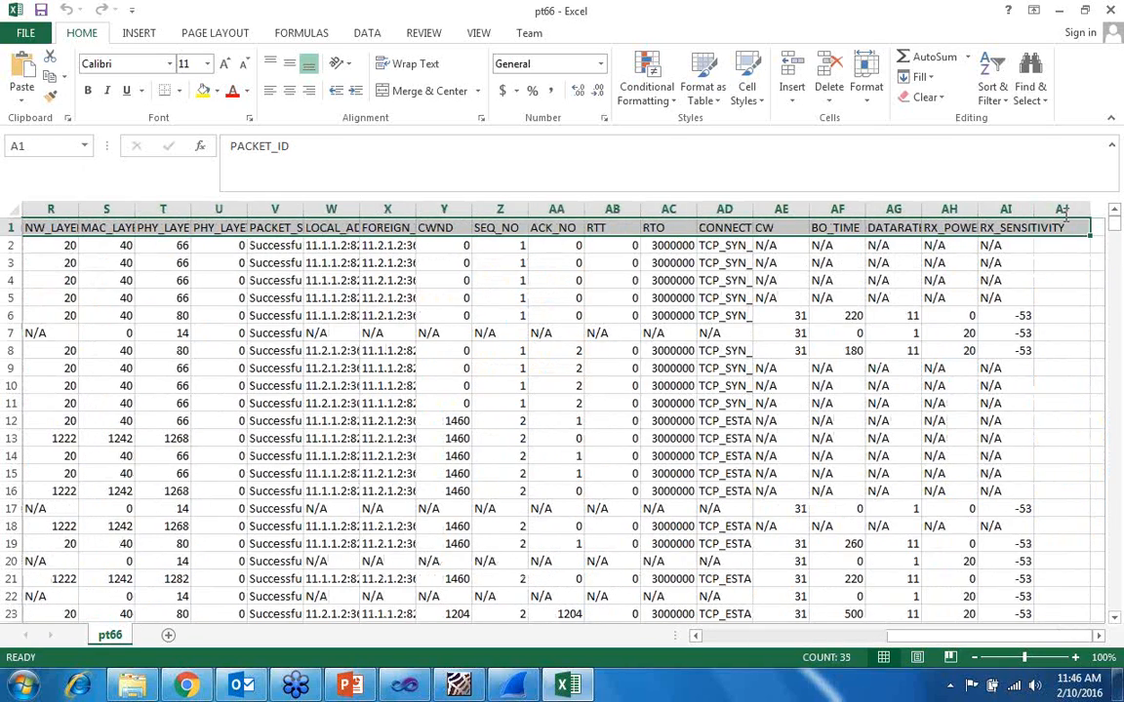
pyautogui.click(477, 33)
pyautogui.click(576, 95)
pyautogui.click(598, 171)
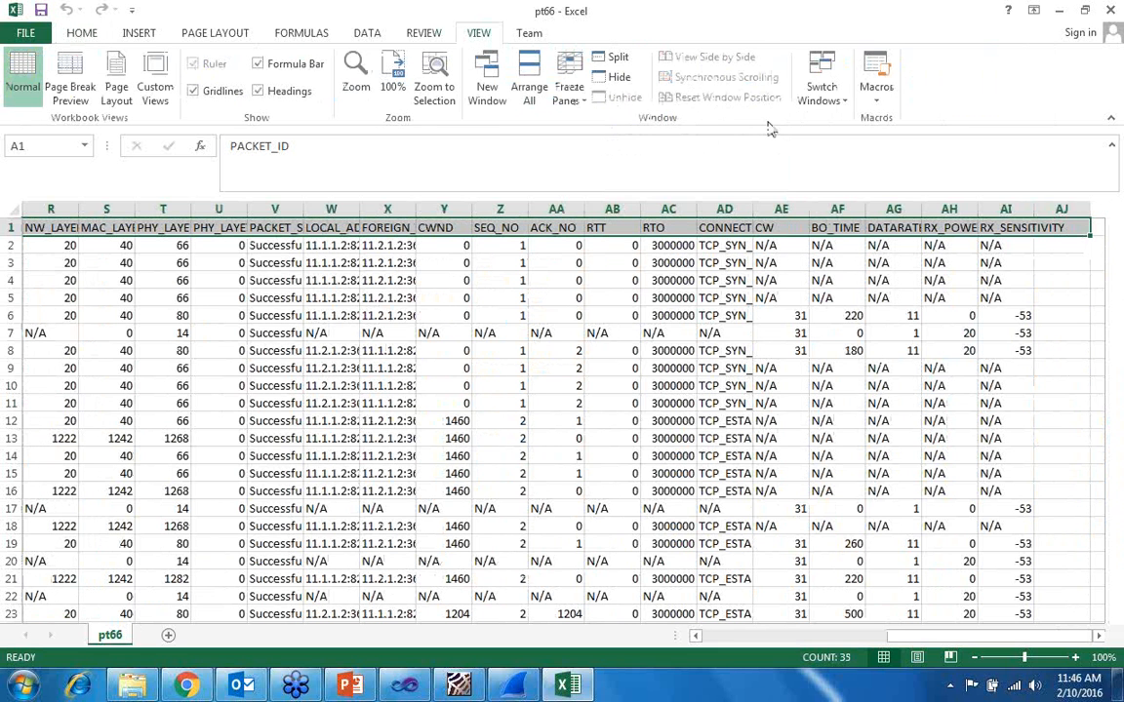
pyautogui.click(82, 37)
pyautogui.click(996, 100)
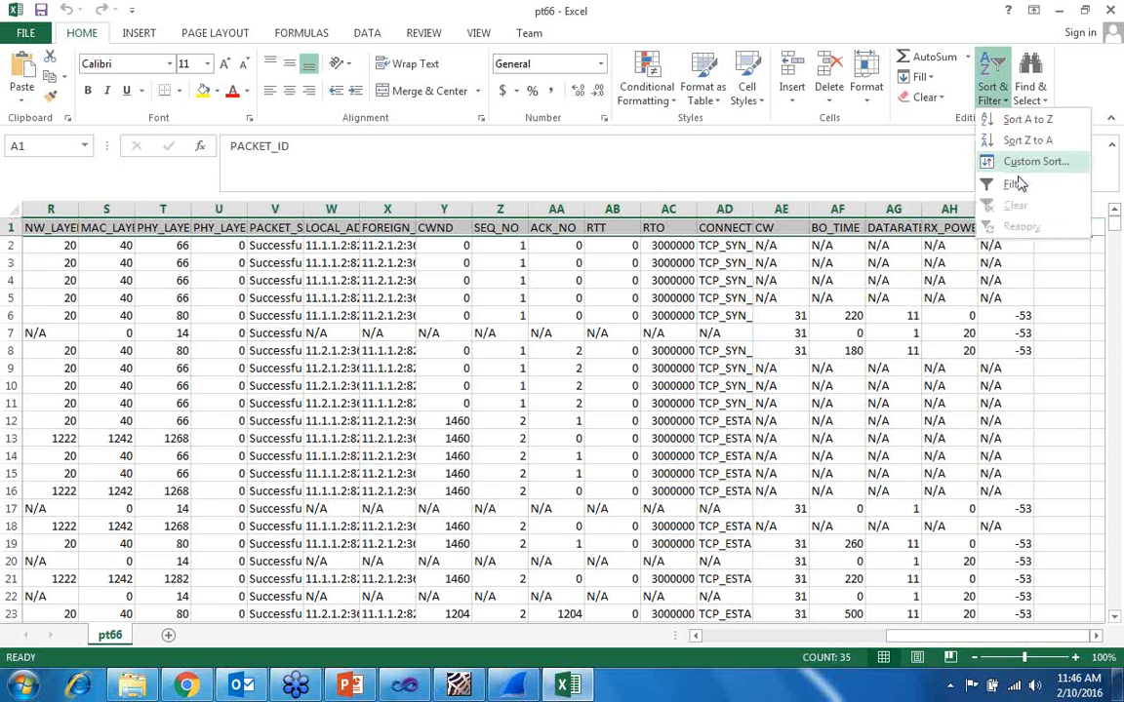
pyautogui.click(1017, 180)
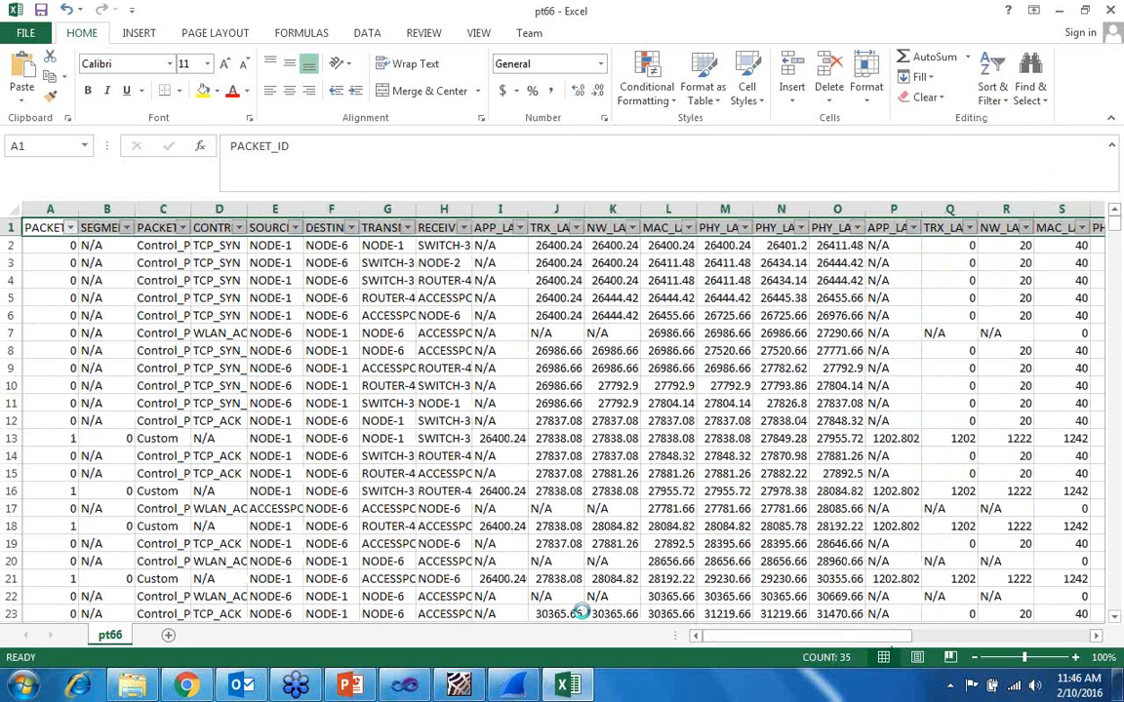
# - Filter the PACKET_ID column to show only packet 1
pyautogui.hotkey('alt', 'Down')
pyautogui.click(52, 398)
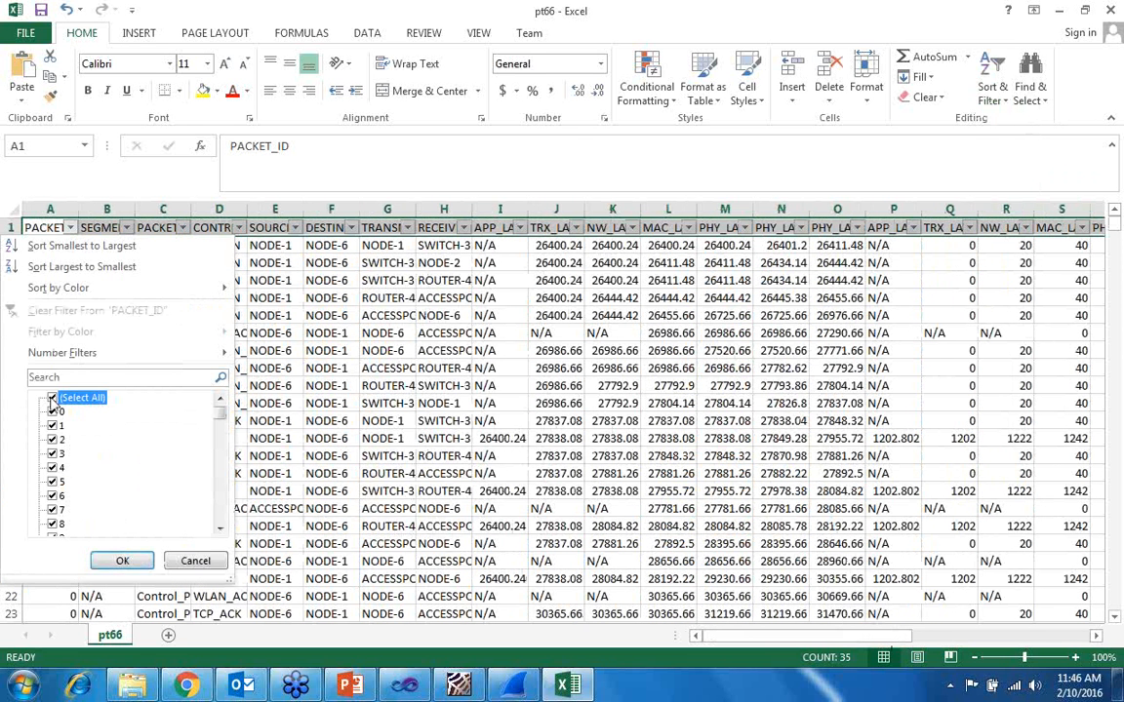
pyautogui.click(52, 427)
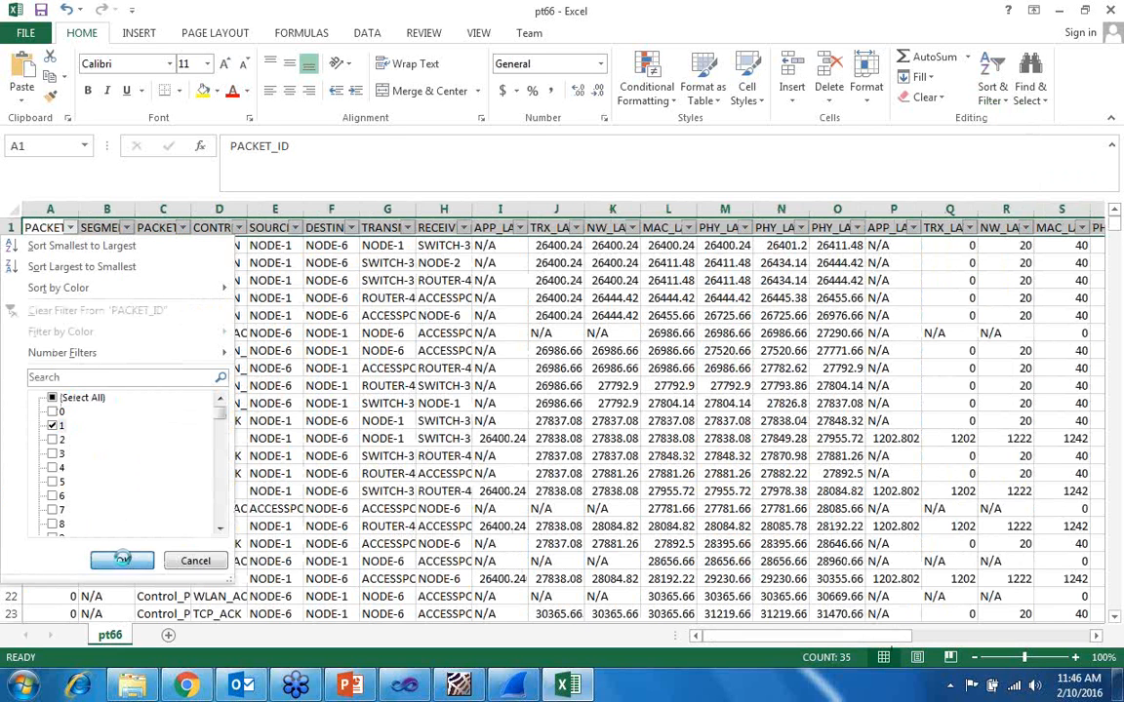
pyautogui.click(122, 561)
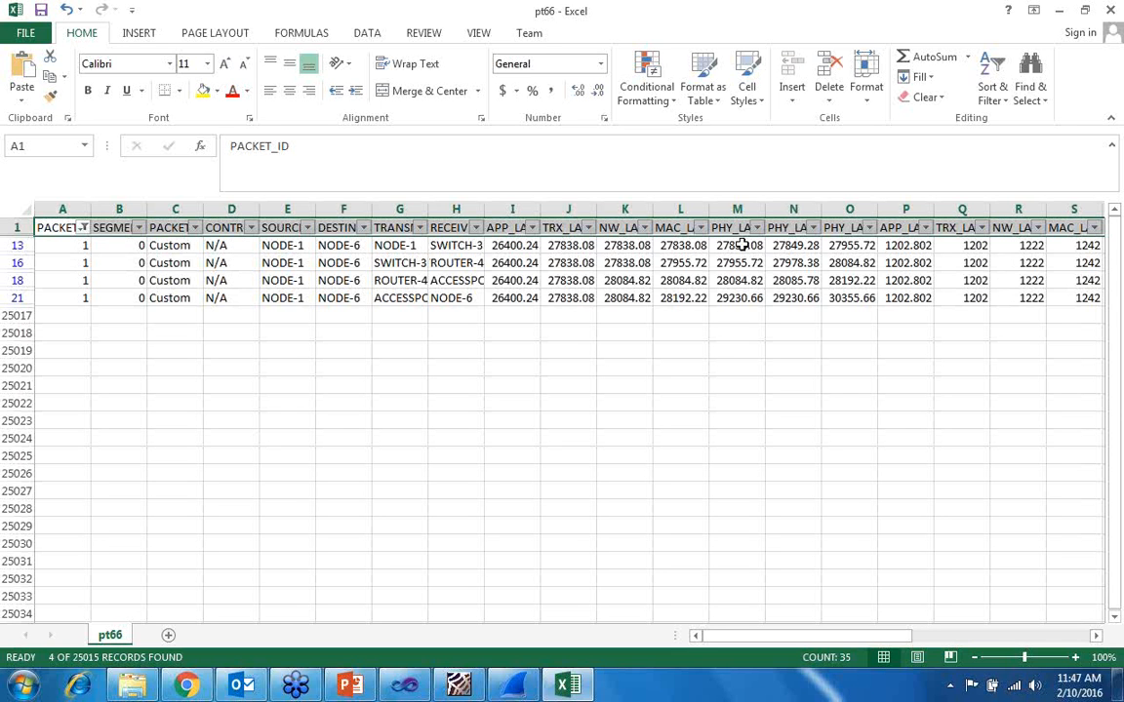
# - Examine the rows of packet 1 across the layer timing, payload, packet status, address, CWND, sequence, RTT and RTO columns
pyautogui.click(683, 245)
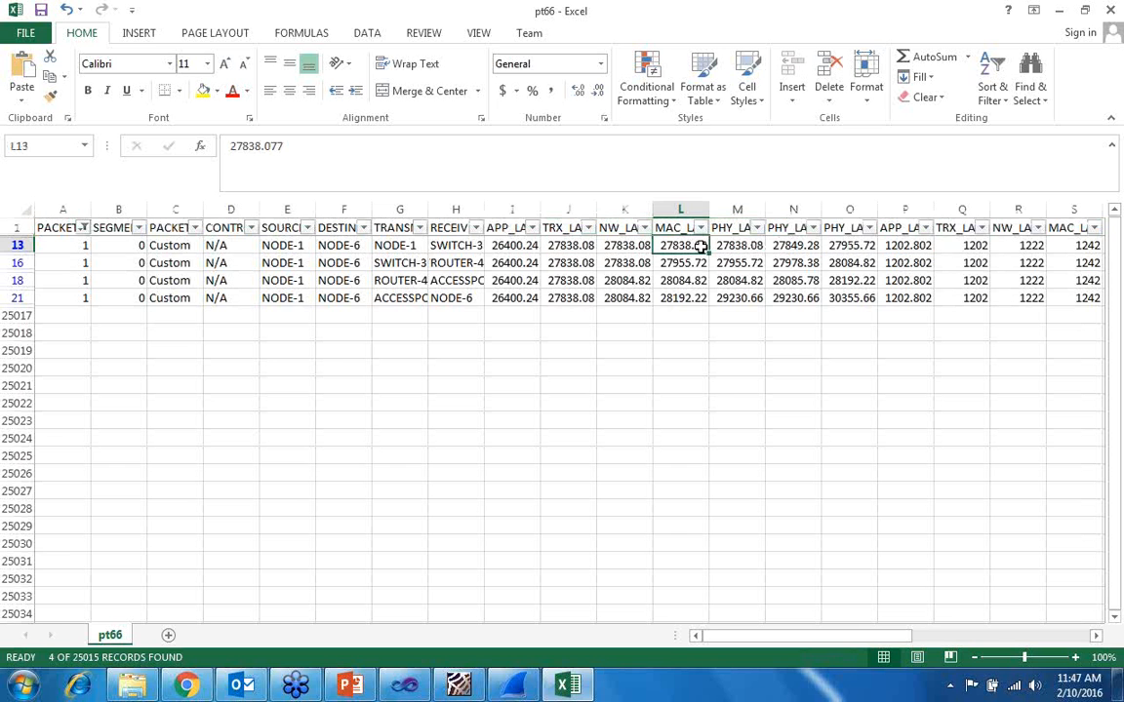
pyautogui.press('Right')
pyautogui.press('Right')
pyautogui.press('Right')
pyautogui.press('Right')
pyautogui.press('Right')
pyautogui.press('Right')
pyautogui.press('Right')
pyautogui.press('Right')
pyautogui.press('Right')
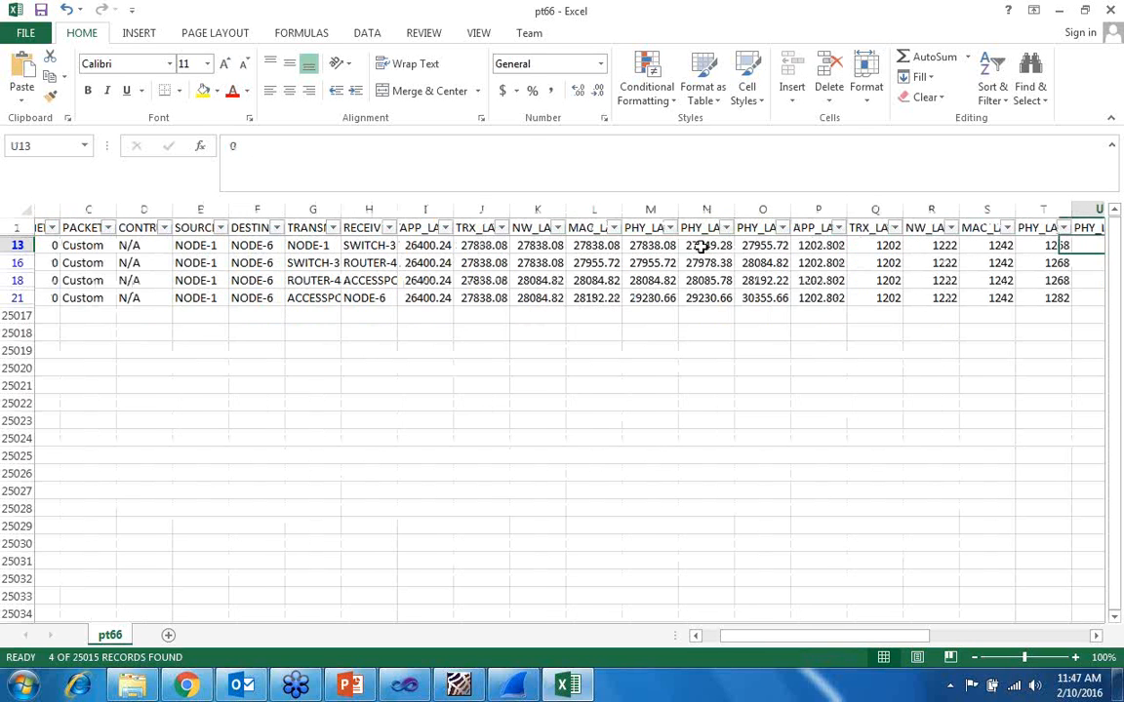
pyautogui.press('Right')
pyautogui.press('Right')
pyautogui.press('Right')
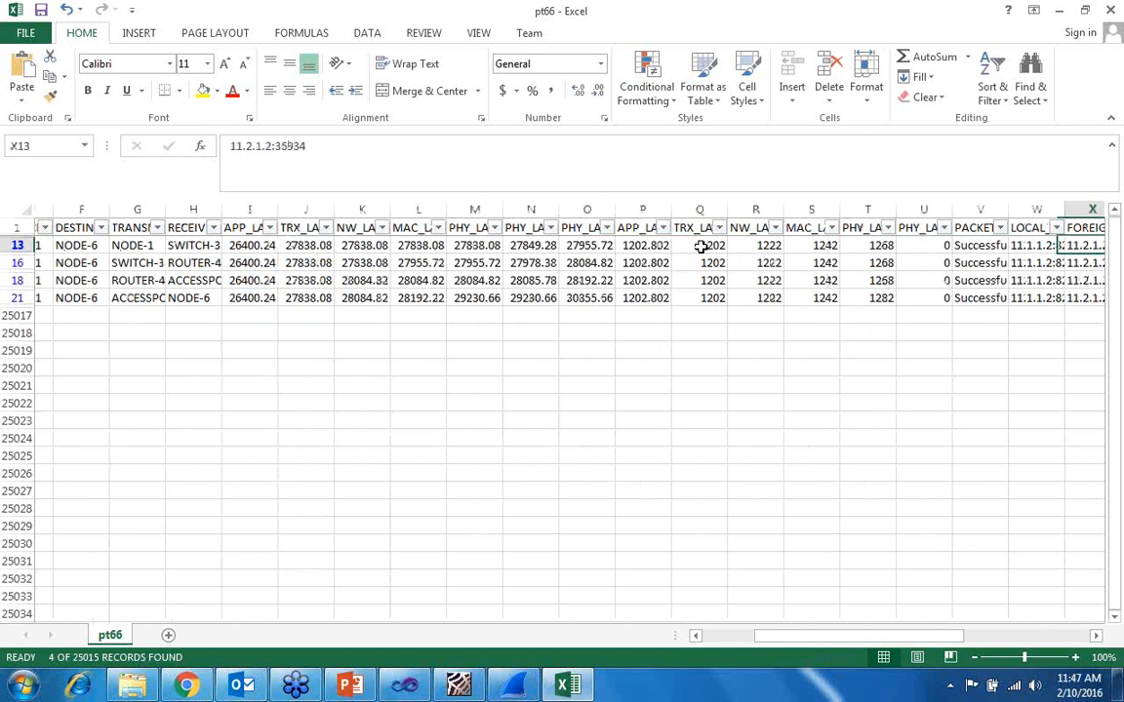
pyautogui.press('Right')
pyautogui.press('Right')
pyautogui.press('Right')
pyautogui.press('Right')
pyautogui.press('Left')
pyautogui.press('Down')
pyautogui.press('Left')
pyautogui.press('Down')
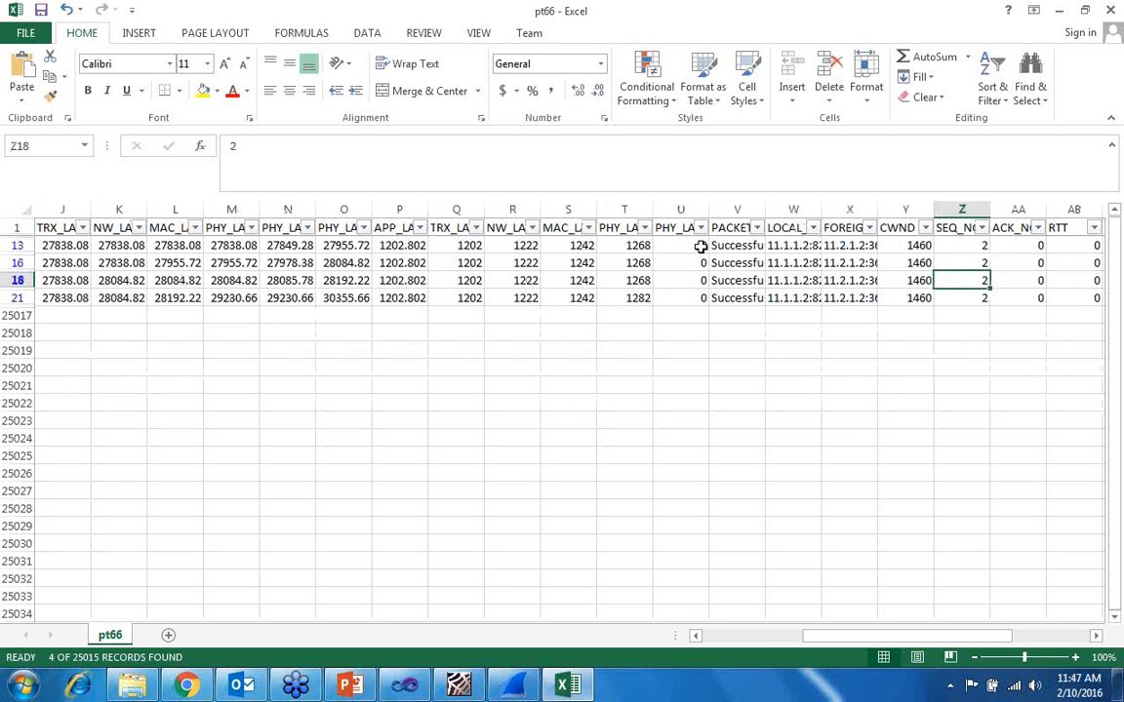
pyautogui.press('Left')
pyautogui.press('Left')
pyautogui.press('Left')
pyautogui.press('Left')
pyautogui.press('Up')
pyautogui.press('Up')
pyautogui.press('Up')
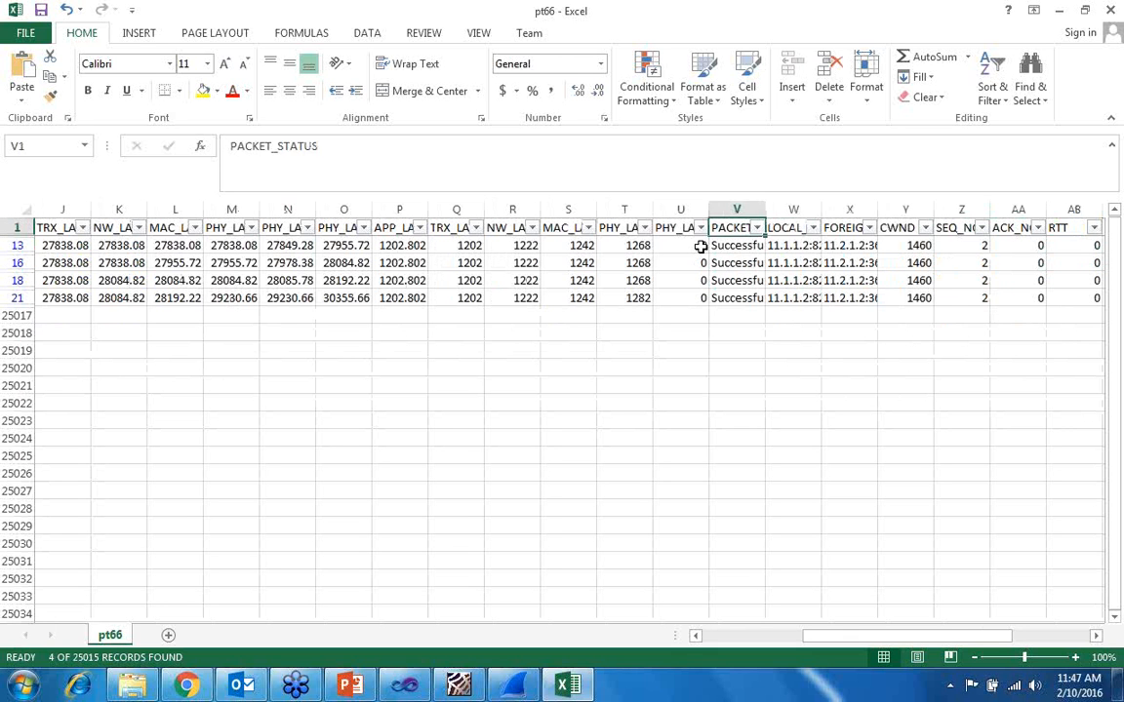
pyautogui.press('Right')
pyautogui.press('Right')
pyautogui.press('Right')
pyautogui.press('Left')
pyautogui.press('Left')
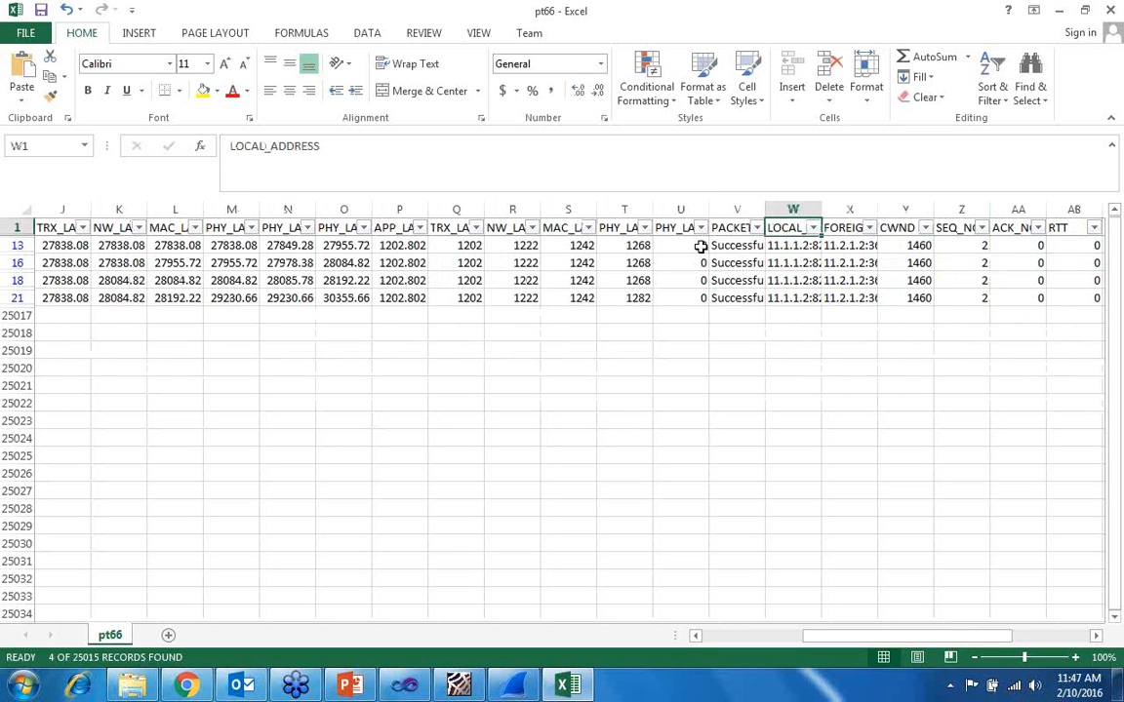
pyautogui.press('Down')
pyautogui.press('Down')
pyautogui.press('Right')
pyautogui.press('Right')
pyautogui.press('Right')
pyautogui.press('Right')
pyautogui.press('Right')
pyautogui.press('Left')
pyautogui.press('Left')
pyautogui.press('Left')
pyautogui.press('Left')
pyautogui.press('Right')
pyautogui.press('Right')
pyautogui.press('Right')
pyautogui.press('Right')
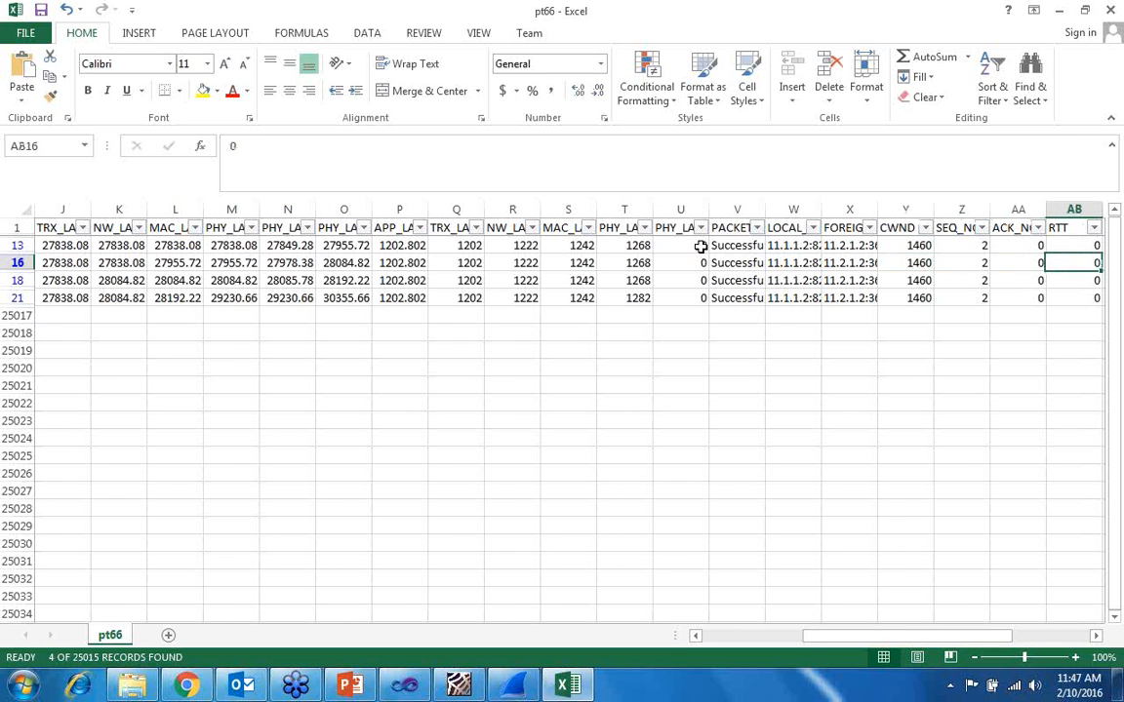
pyautogui.press('Right')
pyautogui.press('Left')
pyautogui.press('Left')
pyautogui.press('Left')
pyautogui.press('Left')
pyautogui.press('Left')
pyautogui.press('Left')
pyautogui.press('Left')
pyautogui.press('Left')
pyautogui.press('Left')
pyautogui.press('Left')
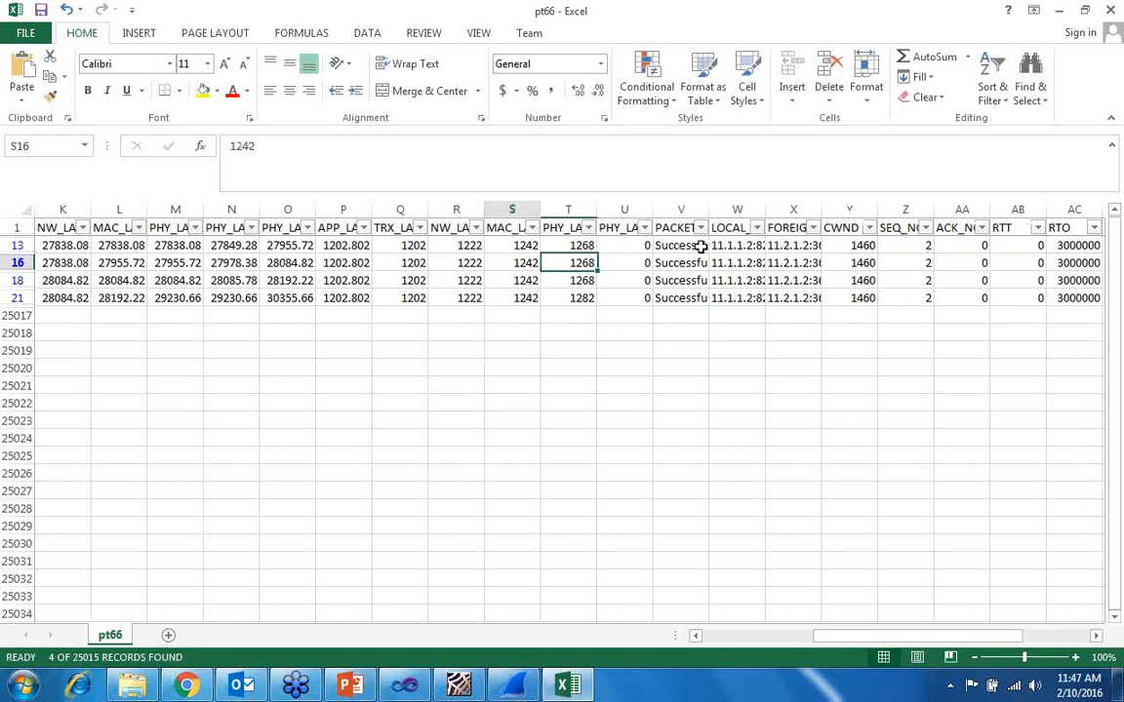
pyautogui.press('Left')
pyautogui.press('Left')
pyautogui.press('Left')
pyautogui.press('Left')
pyautogui.press('Left')
pyautogui.press('Left')
pyautogui.press('Left')
pyautogui.press('Left')
pyautogui.press('Left')
pyautogui.press('Left')
pyautogui.press('Left')
pyautogui.press('Left')
pyautogui.press('Left')
pyautogui.press('Left')
pyautogui.press('Left')
pyautogui.press('Left')
pyautogui.press('Left')
pyautogui.press('Left')
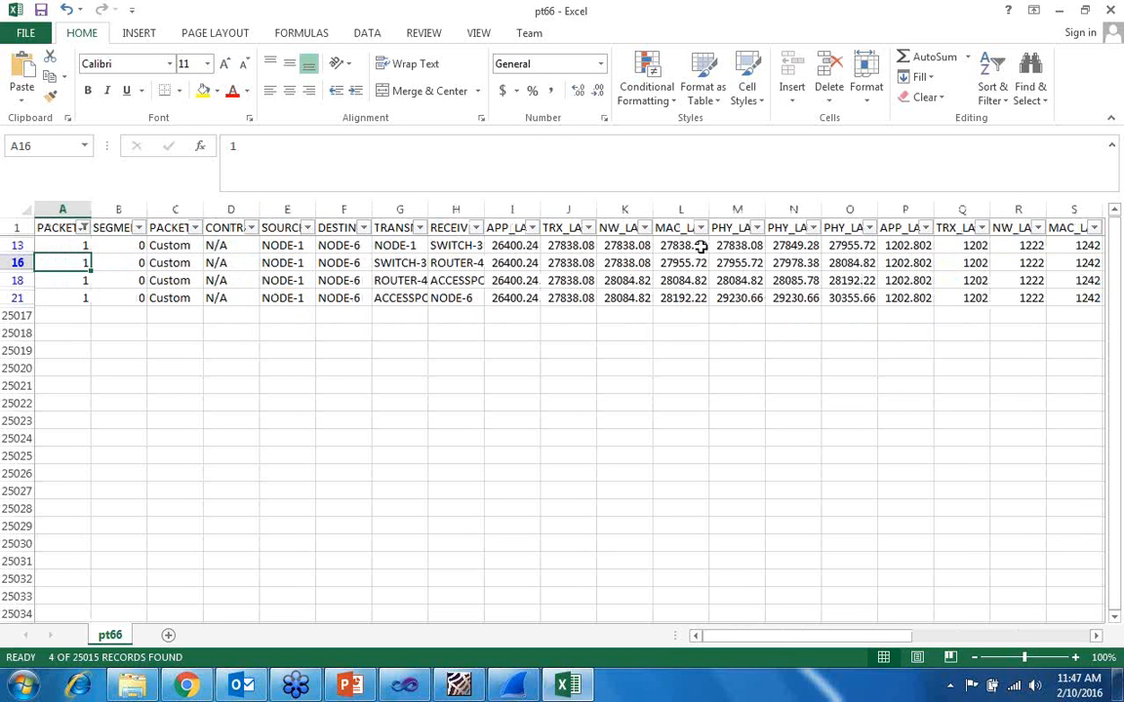
# - Extend the PACKET_ID filter to include packets 3 and 5 alongside packet 1
pyautogui.click(84, 227)
pyautogui.click(53, 453)
pyautogui.click(53, 482)
pyautogui.click(115, 559)
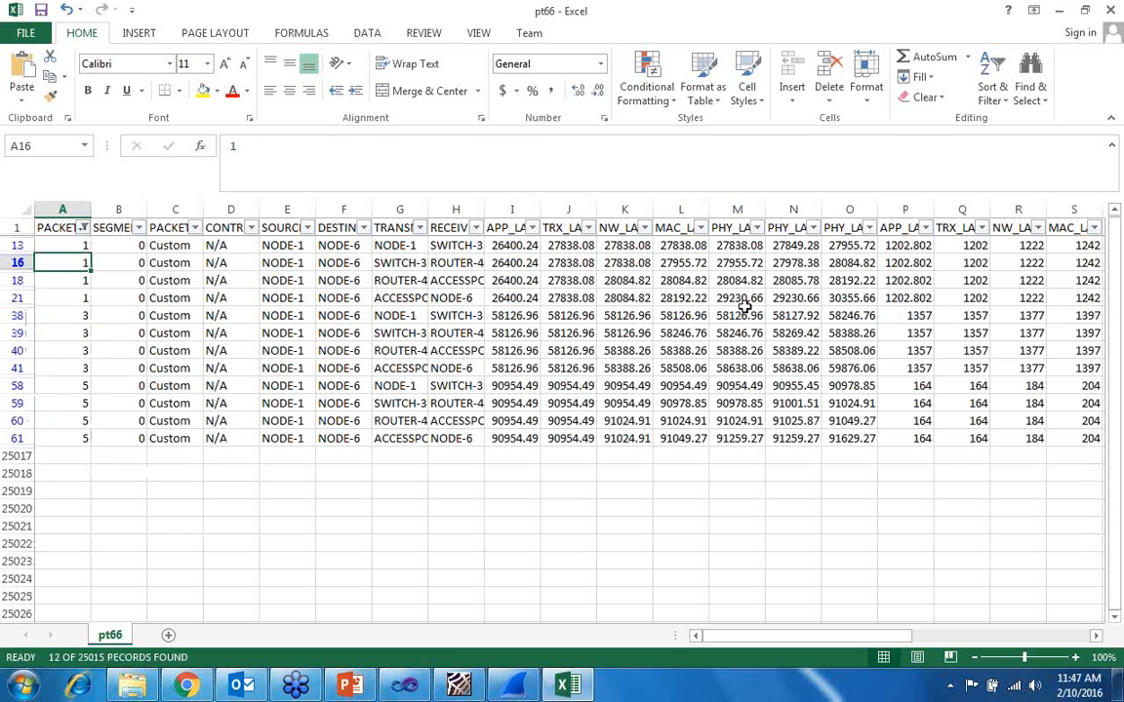
# - Close the packet trace workbook without saving and open the event trace from the NetSim results
pyautogui.click(1118, 9)
pyautogui.click(570, 361)
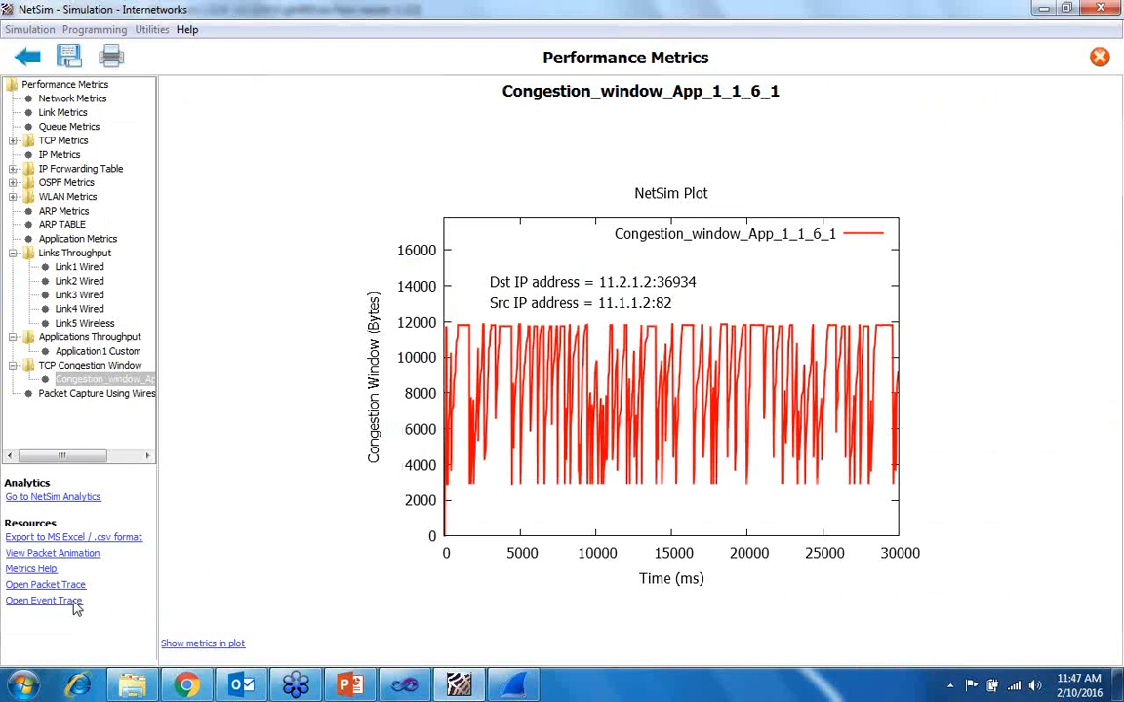
pyautogui.click(74, 603)
pyautogui.click(519, 378)
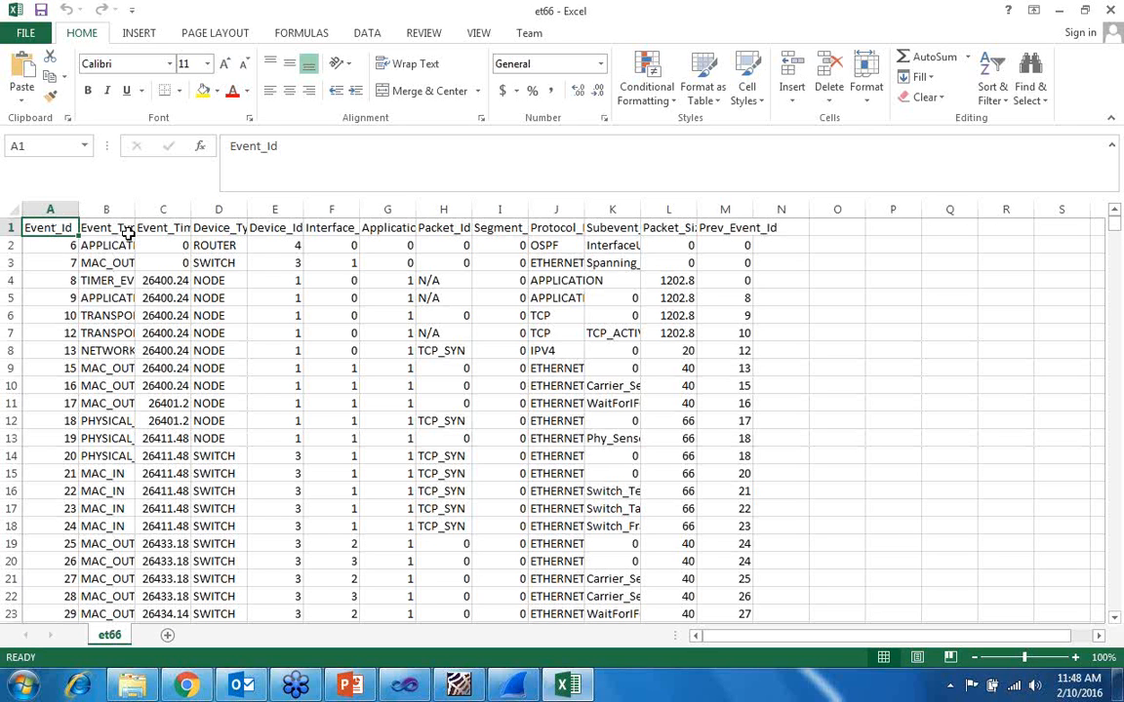
# - Select the event trace header cells in row 1 from Event_Id to Prev_Event_Id, freeze the top row and add filters to the headers
pyautogui.moveTo(70, 226); pyautogui.dragTo(781, 213)
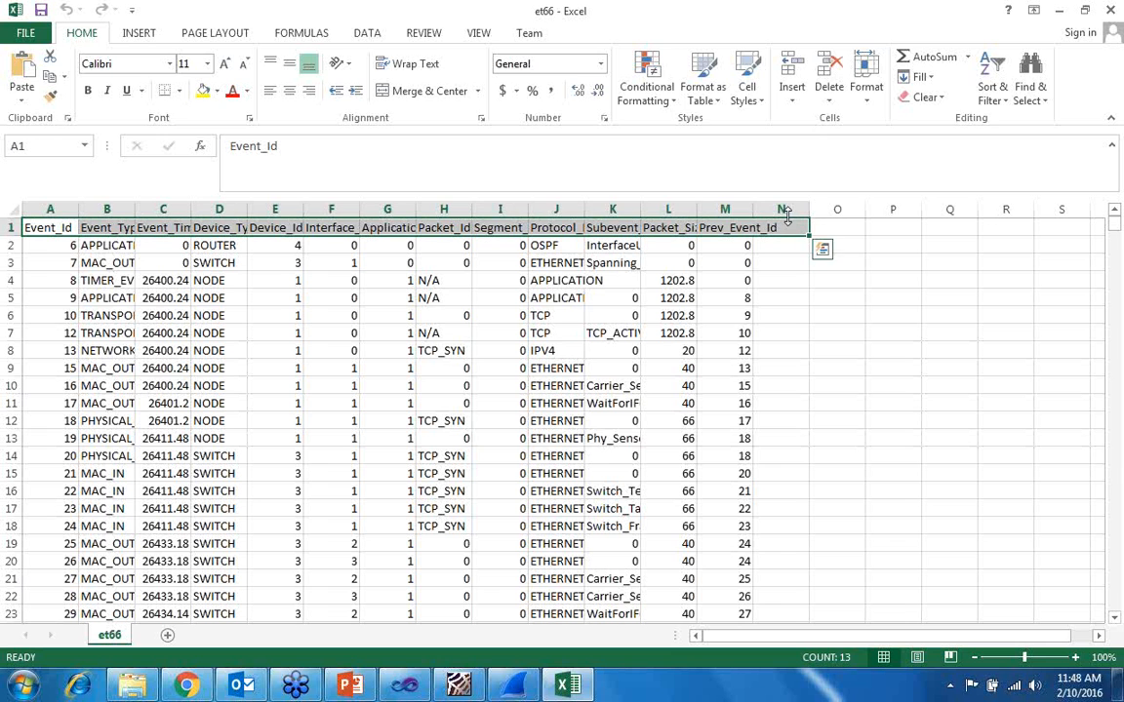
pyautogui.click(478, 33)
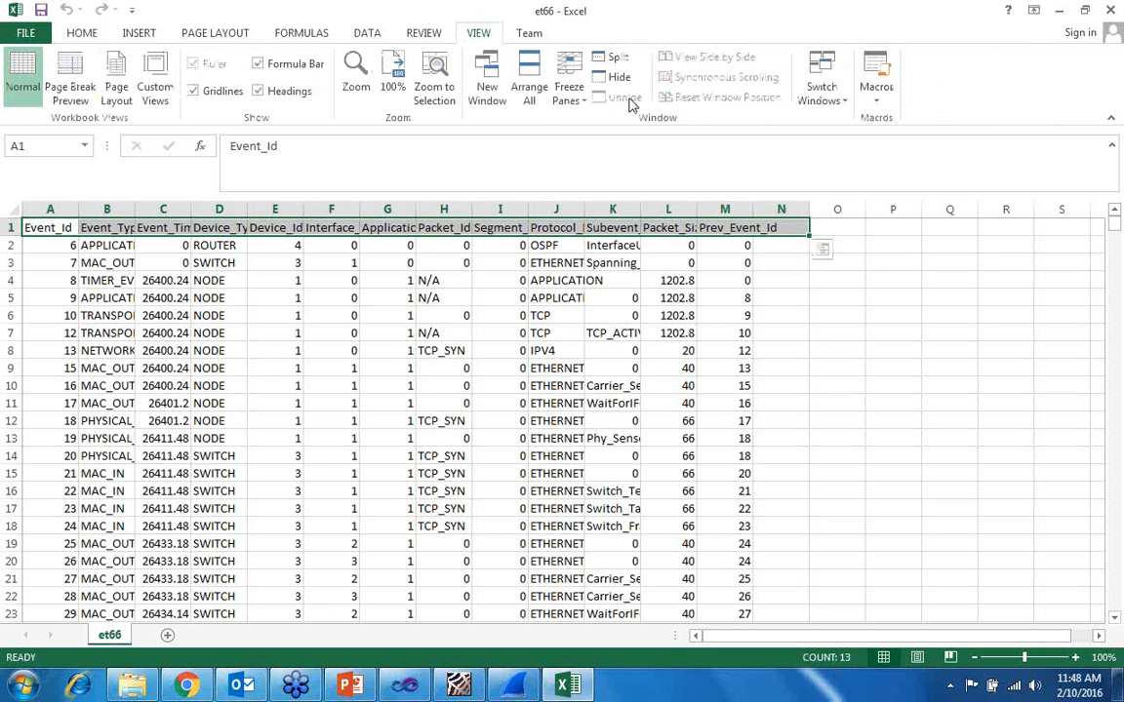
pyautogui.click(568, 87)
pyautogui.click(590, 167)
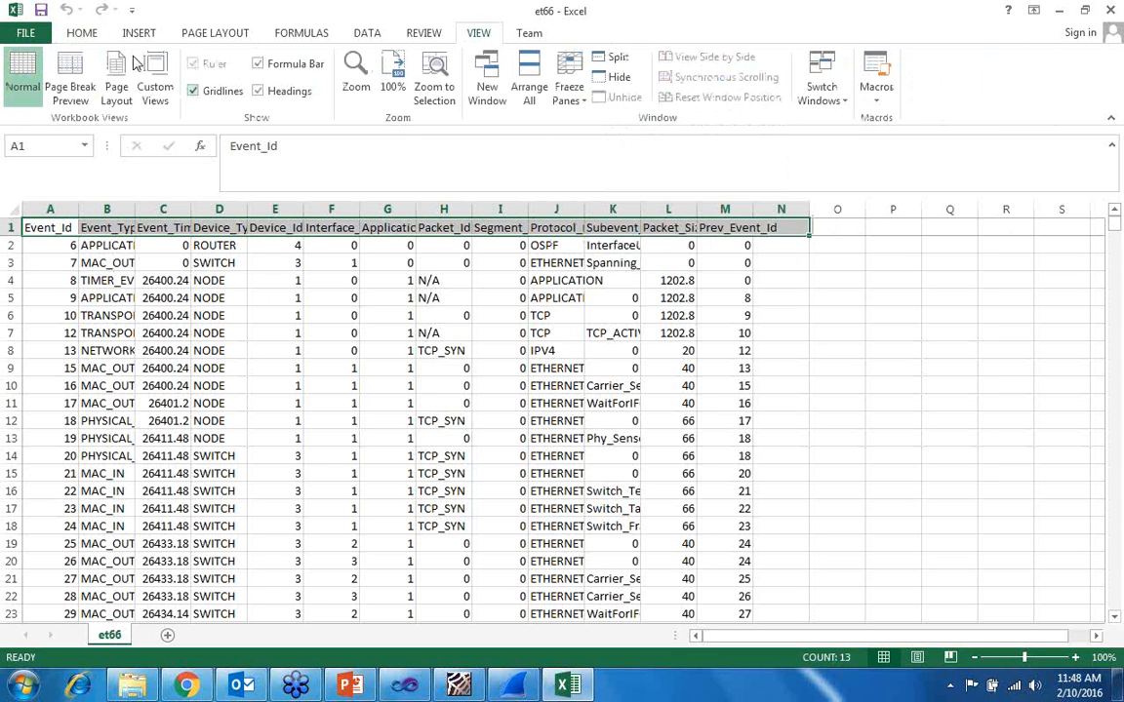
pyautogui.click(90, 35)
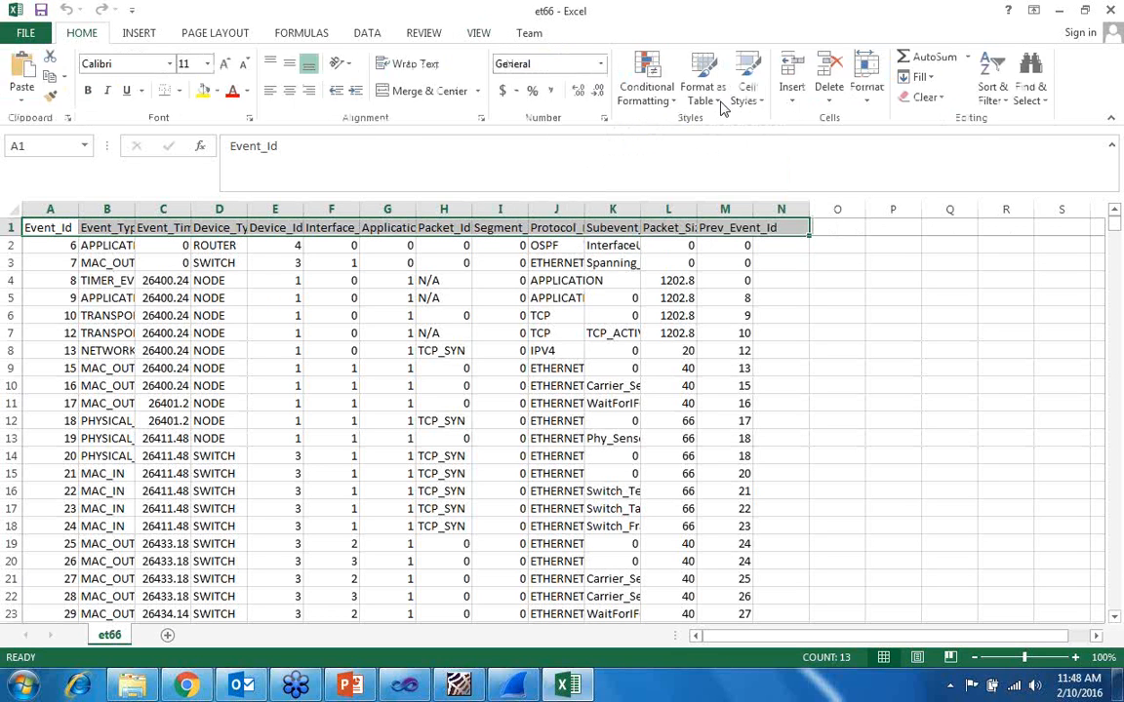
pyautogui.click(1002, 90)
pyautogui.click(1006, 184)
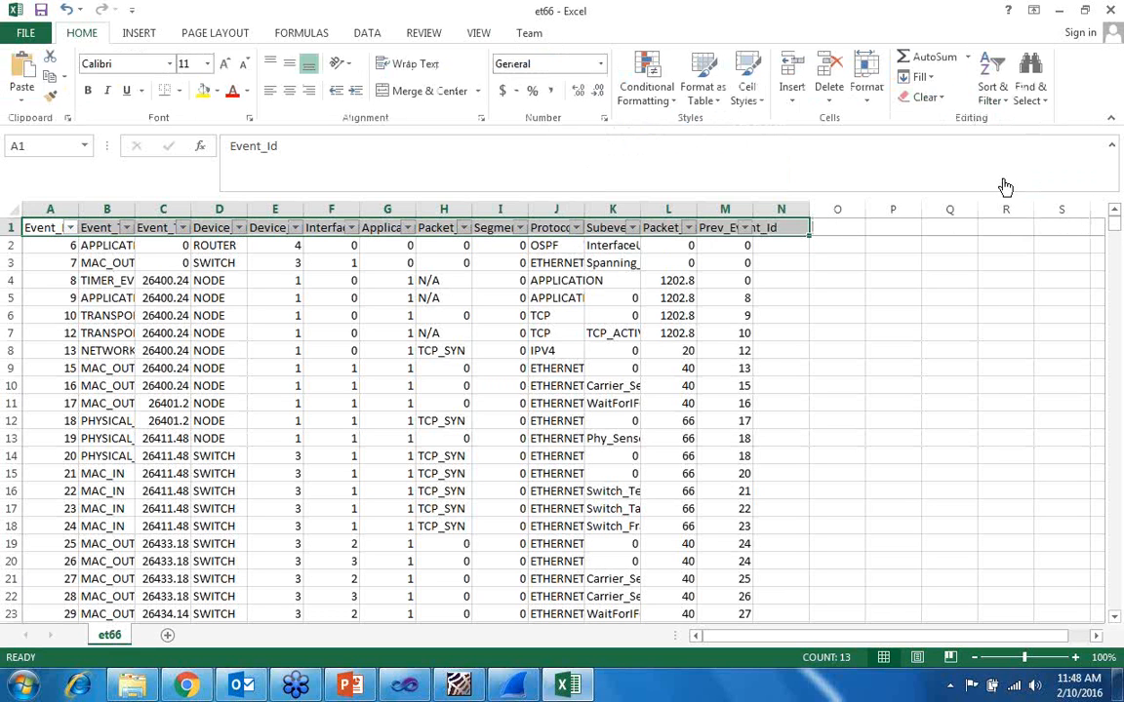
# - Filter the Event_Id column to show only event 9
pyautogui.click(69, 227)
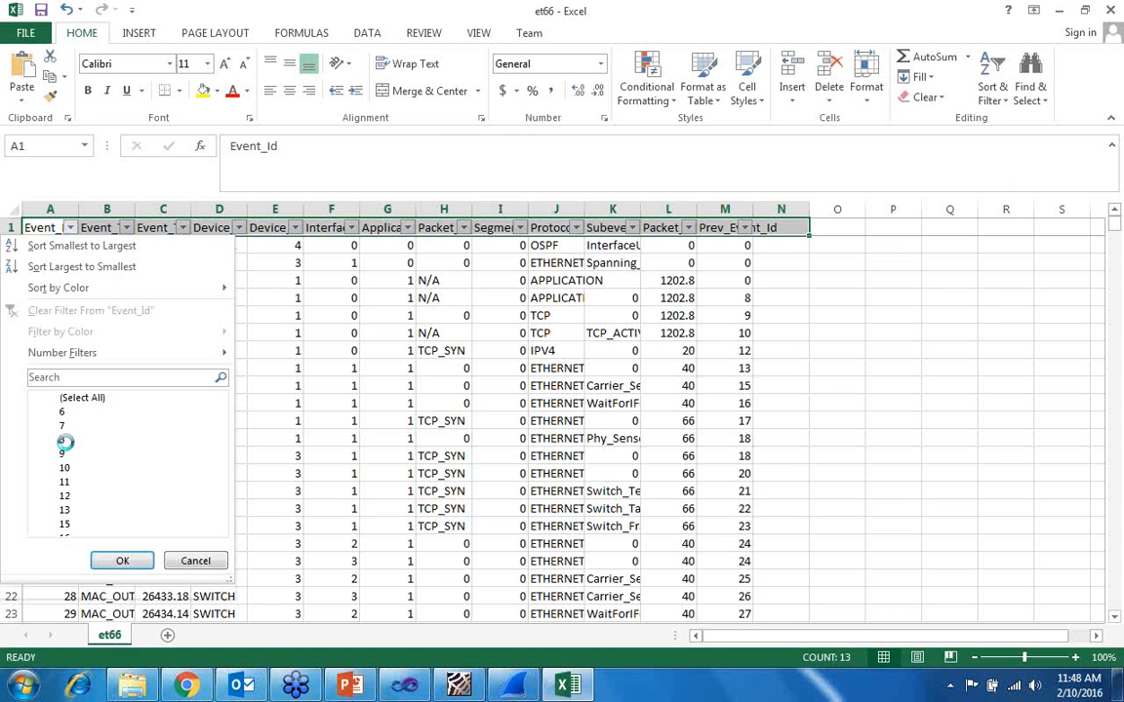
pyautogui.click(62, 453)
pyautogui.click(53, 398)
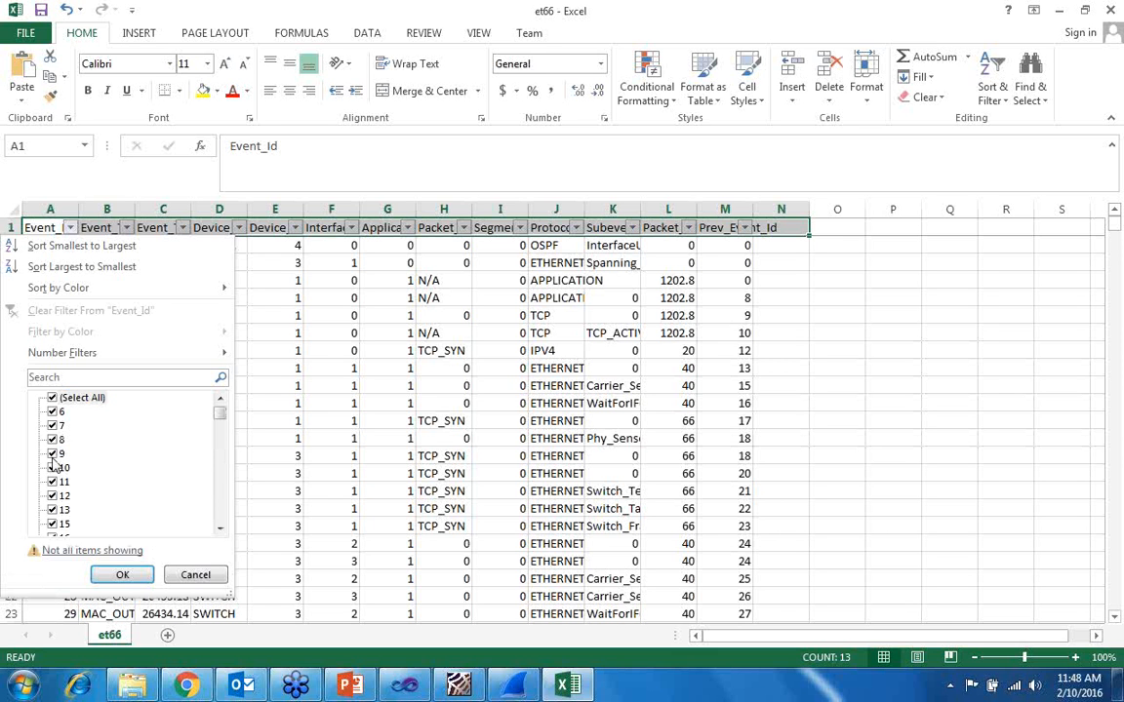
pyautogui.click(54, 398)
pyautogui.click(53, 453)
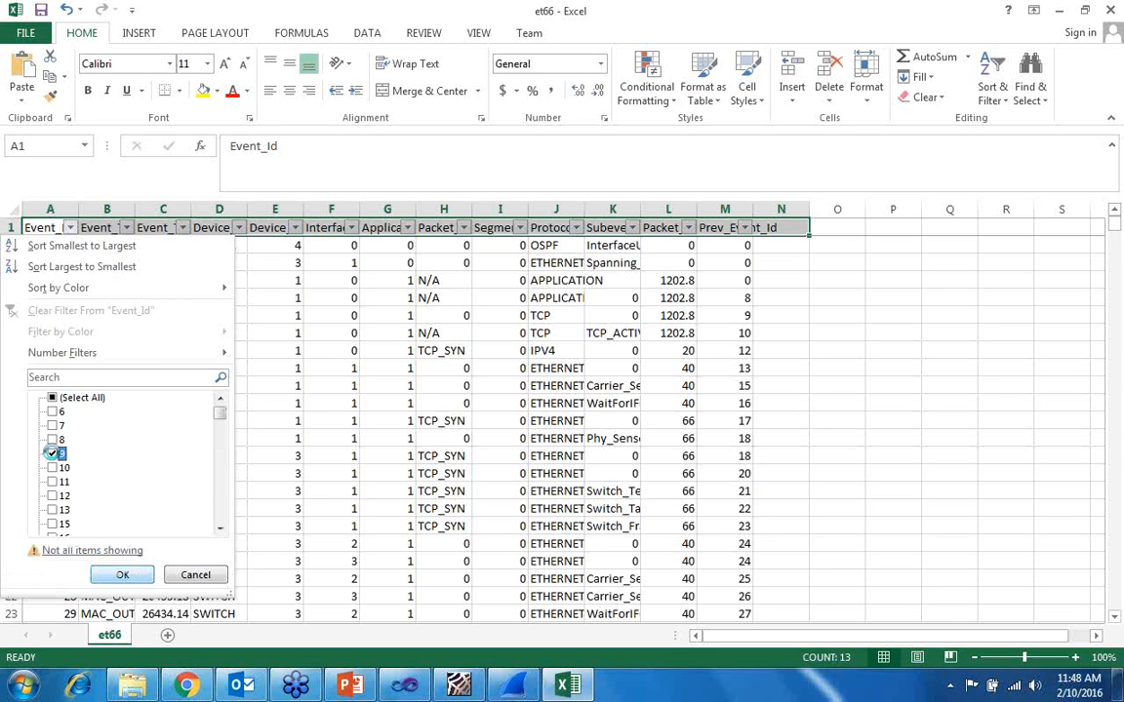
pyautogui.press('Return')
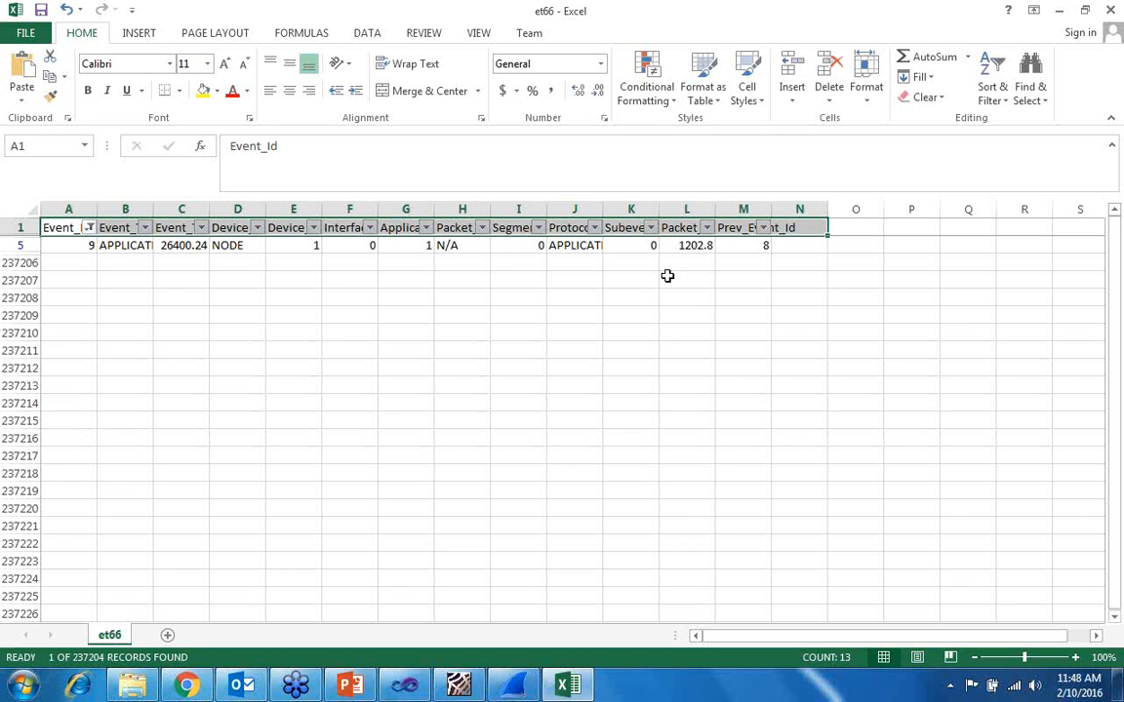
# - Extend the Event_Id filter to include events 10 and 11, and close the event trace workbook without saving
pyautogui.click(88, 227)
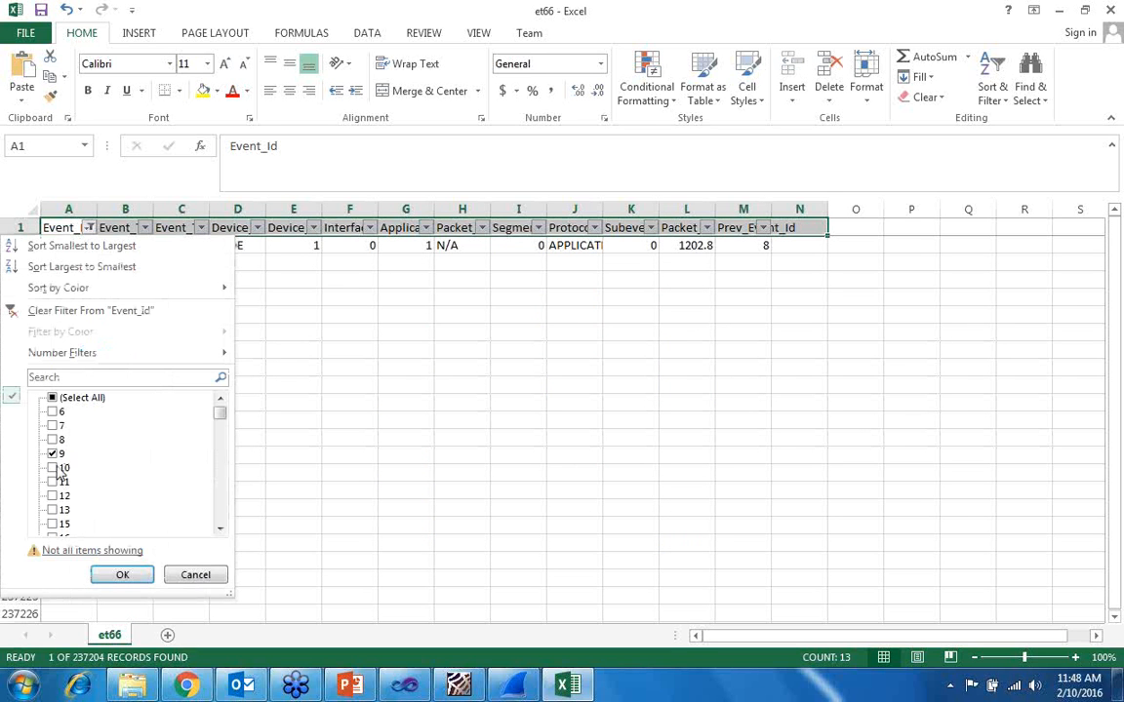
pyautogui.click(108, 574)
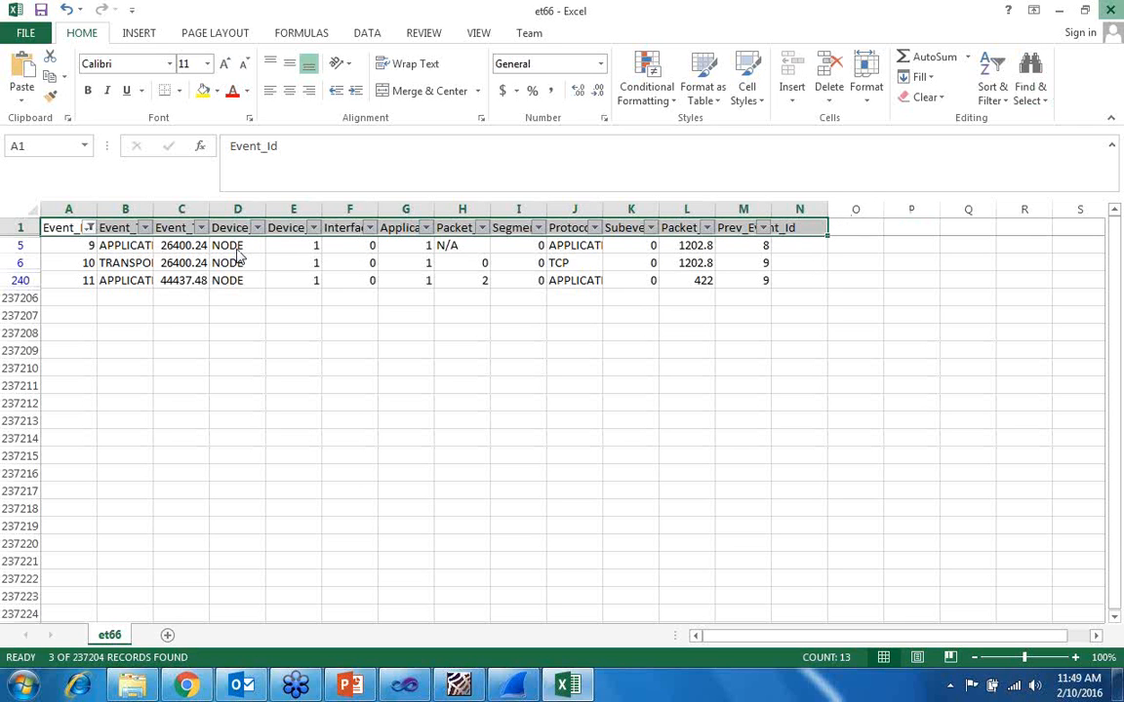
pyautogui.hotkey('alt', 'F4')
pyautogui.click(562, 362)
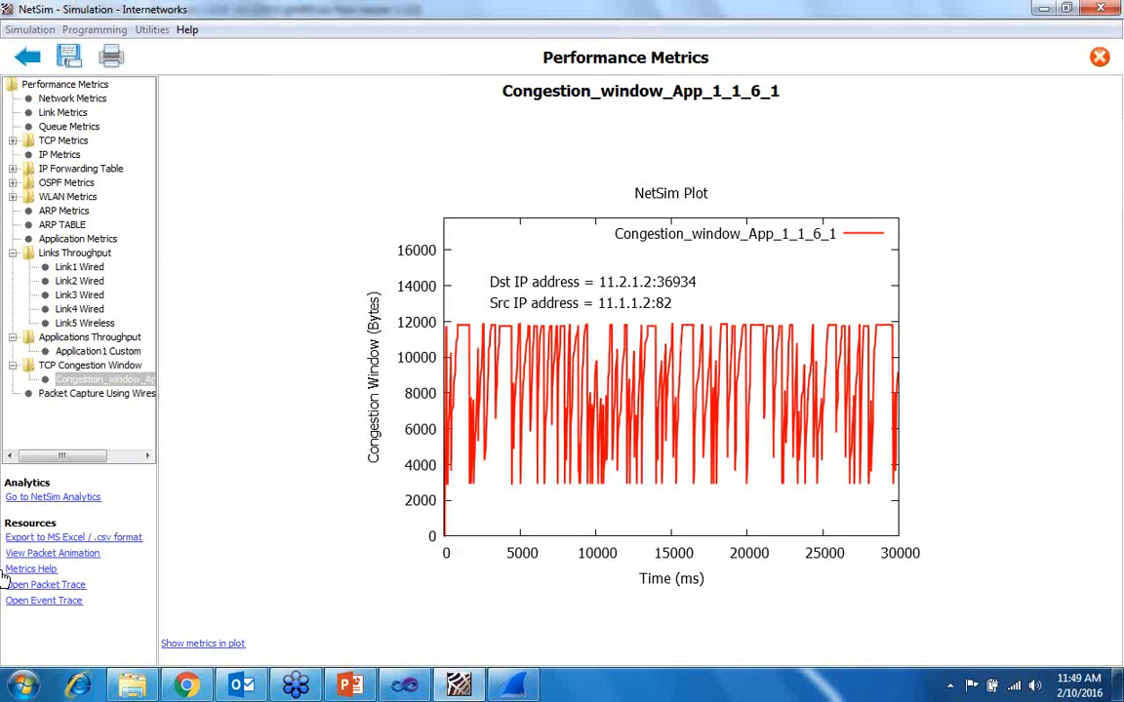
# - Save the simulation experiment under the name int11 in the default save path
pyautogui.click(68, 56)
pyautogui.doubleClick(508, 323)
pyautogui.press('BackSpace')
pyautogui.write('int')
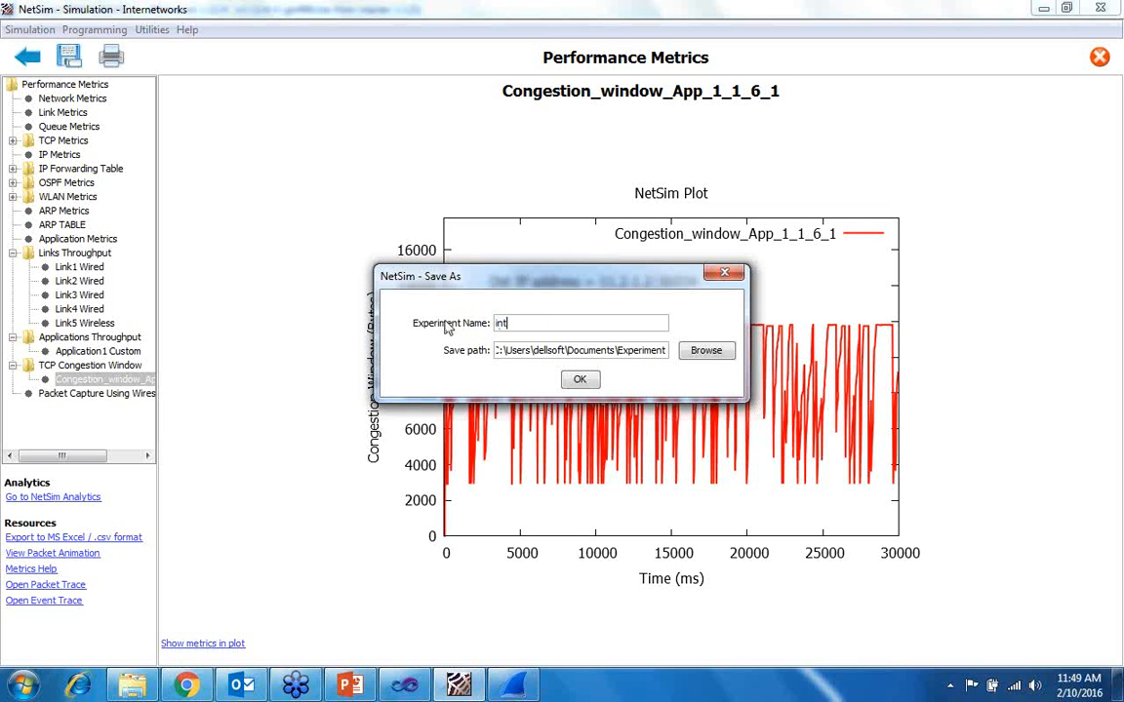
pyautogui.write('11.')
pyautogui.click(577, 382)
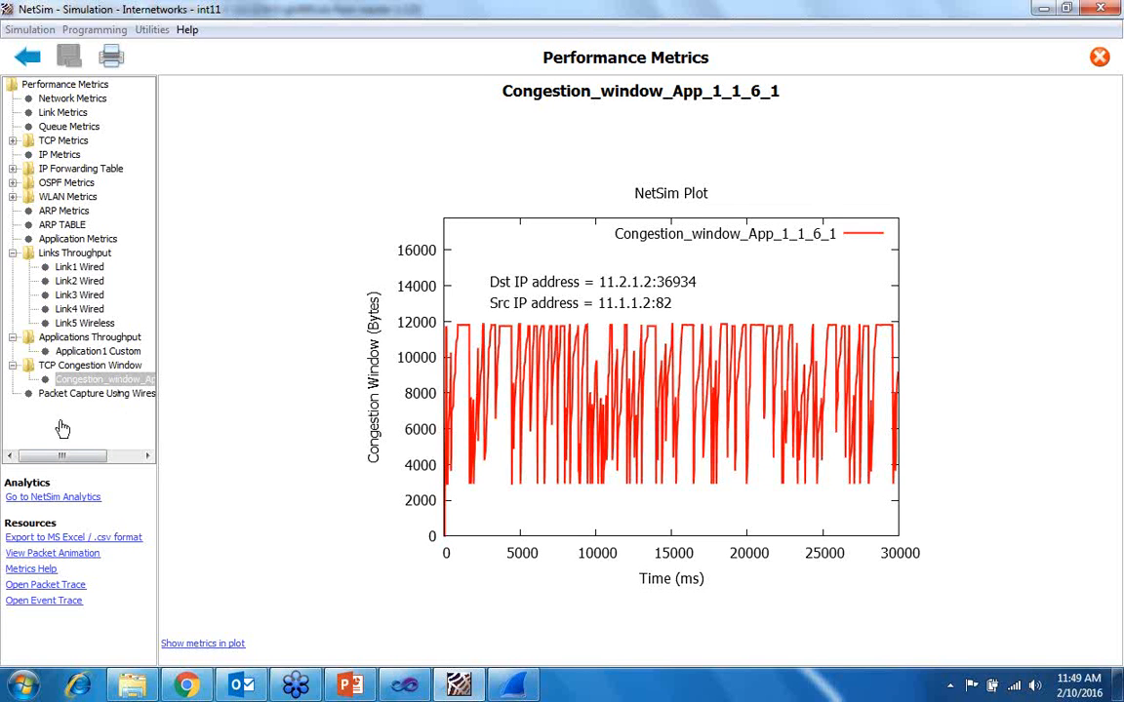
# - Open NetSim Analytics and add the Metrics.txt file of the internetwork2 experiment to the Internetworks comparison
pyautogui.click(50, 498)
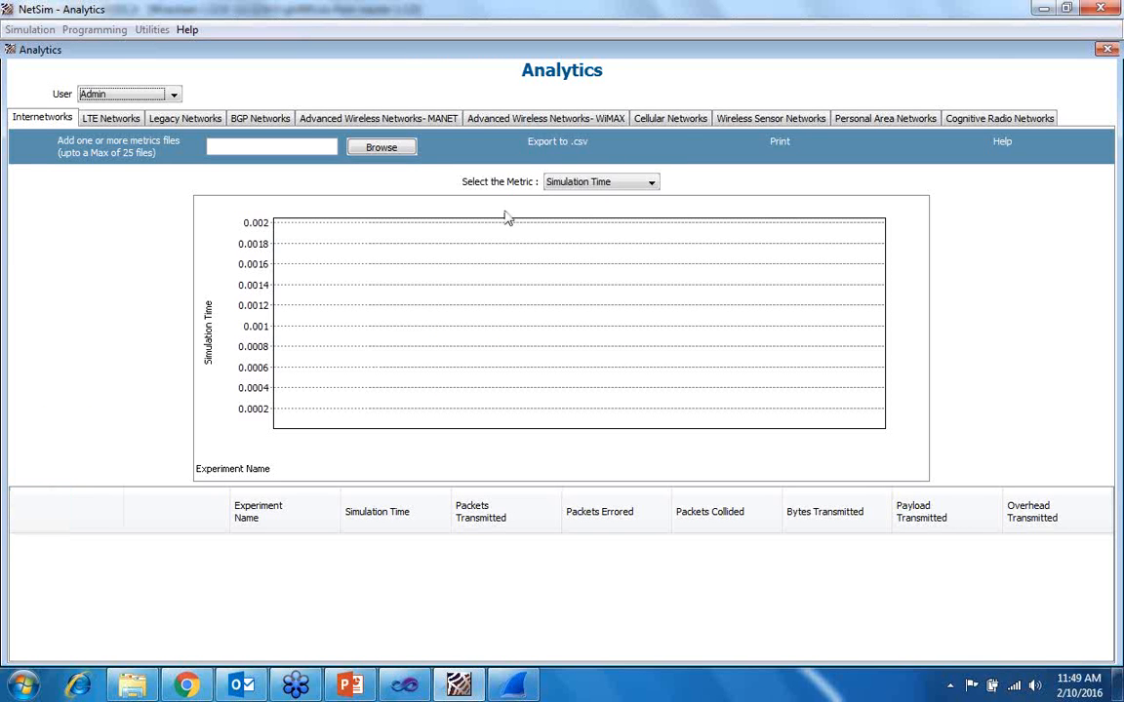
pyautogui.click(556, 182)
pyautogui.click(529, 293)
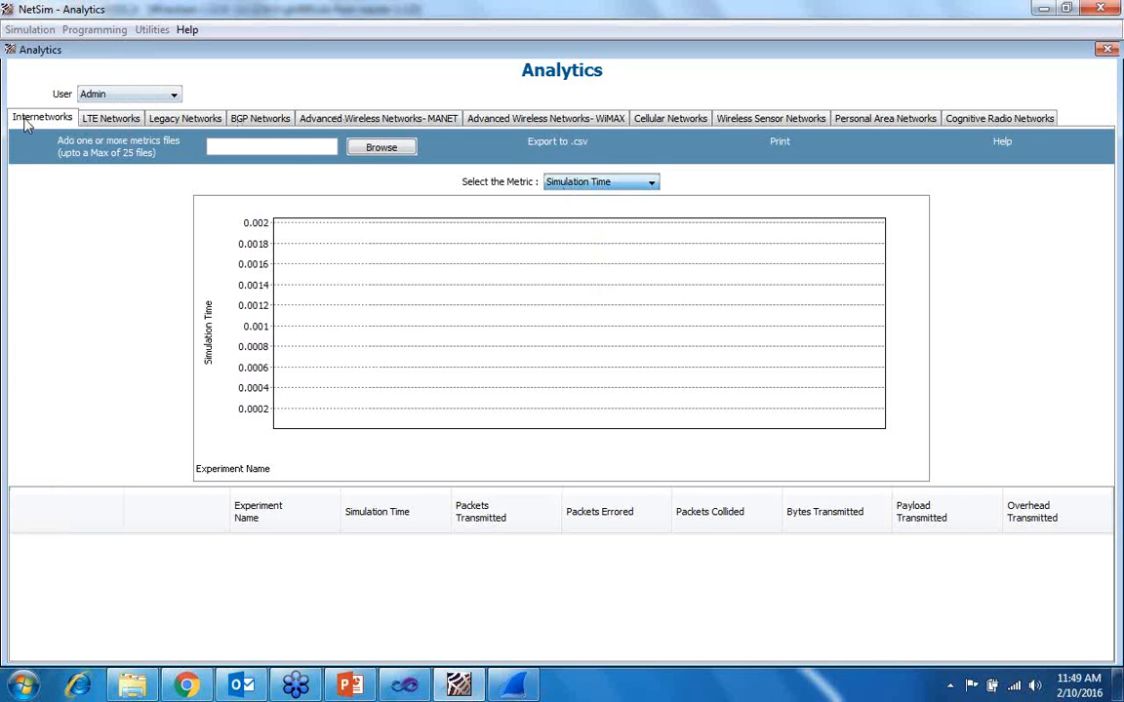
pyautogui.click(354, 149)
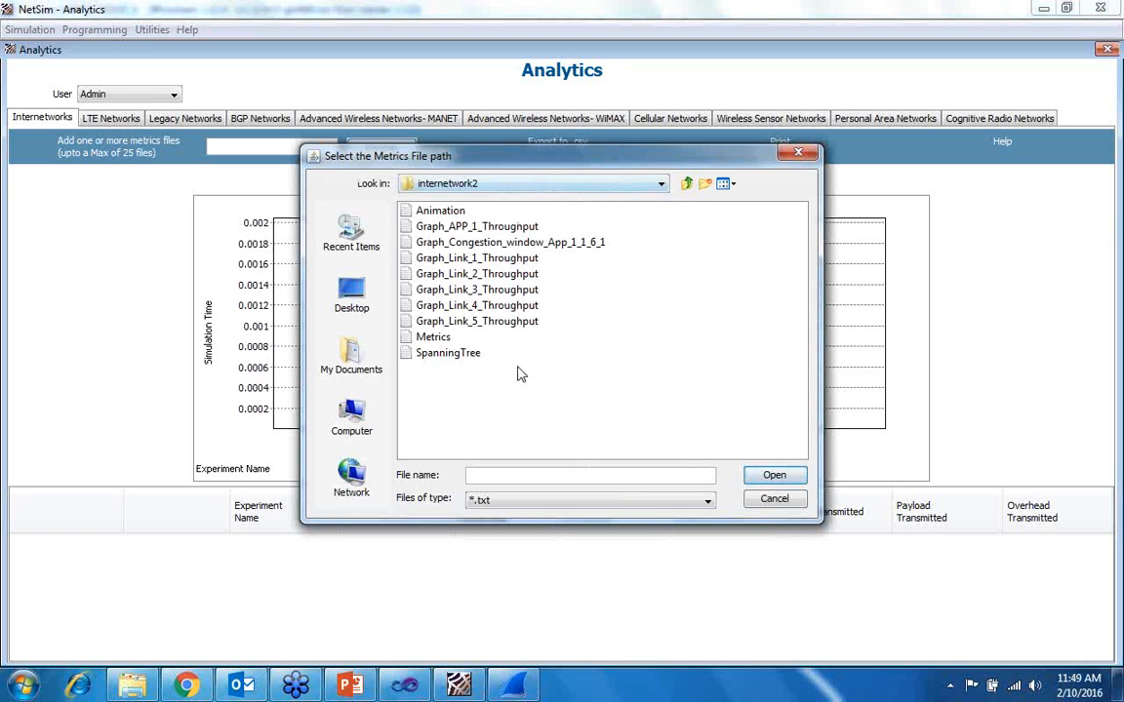
pyautogui.click(441, 339)
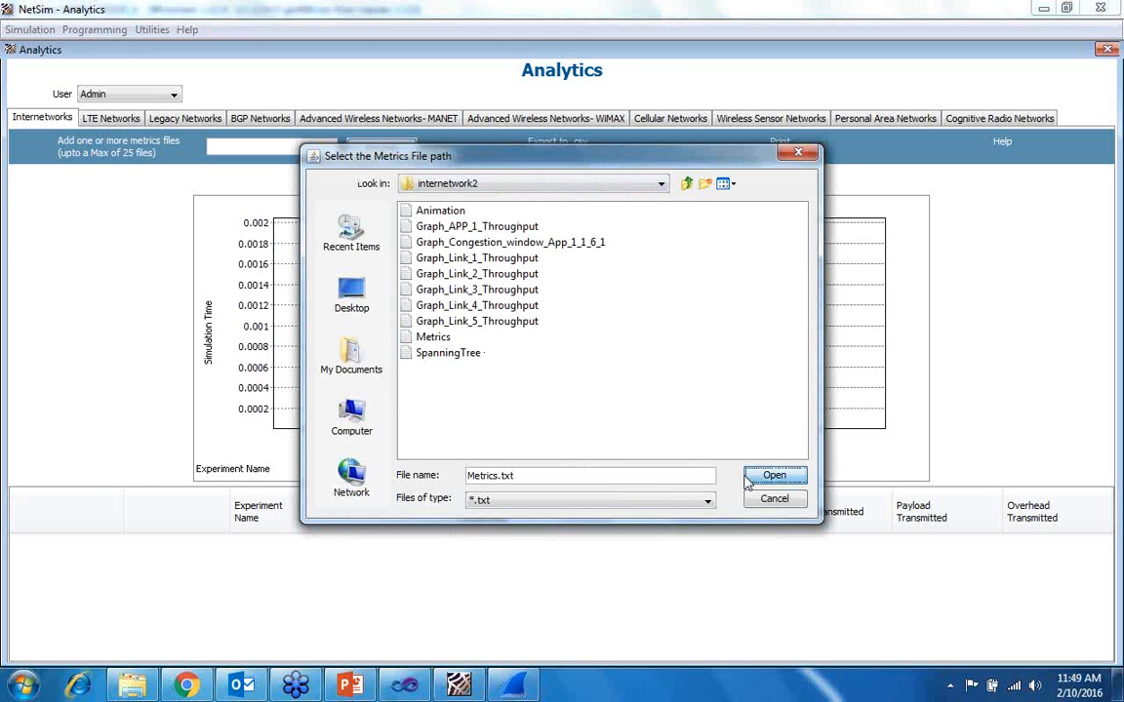
pyautogui.click(747, 482)
# - Add the Metrics.txt file from the inter1 experiment folder to the comparison
pyautogui.click(352, 144)
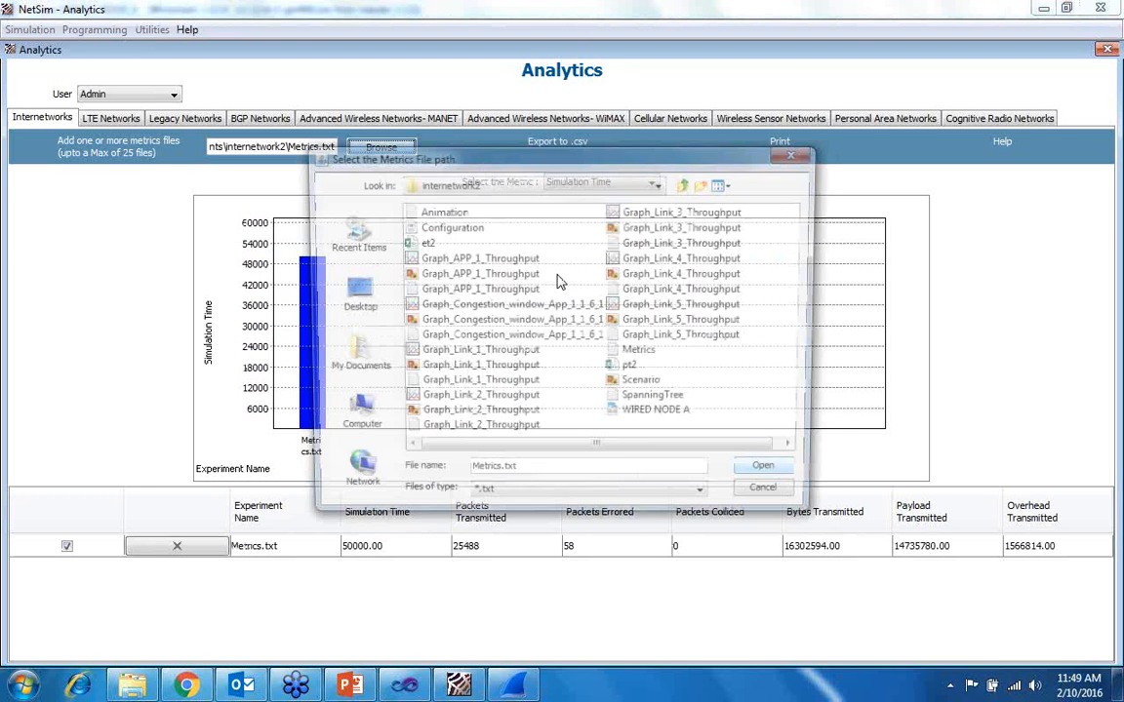
pyautogui.click(686, 183)
pyautogui.doubleClick(638, 210)
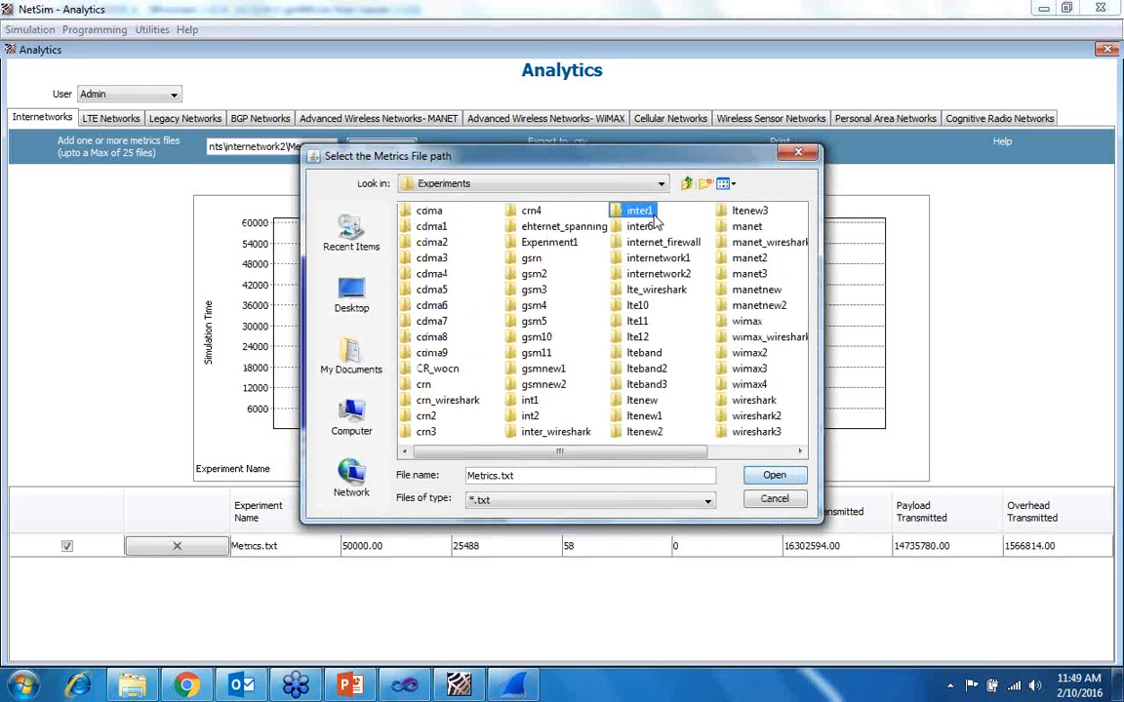
pyautogui.click(427, 386)
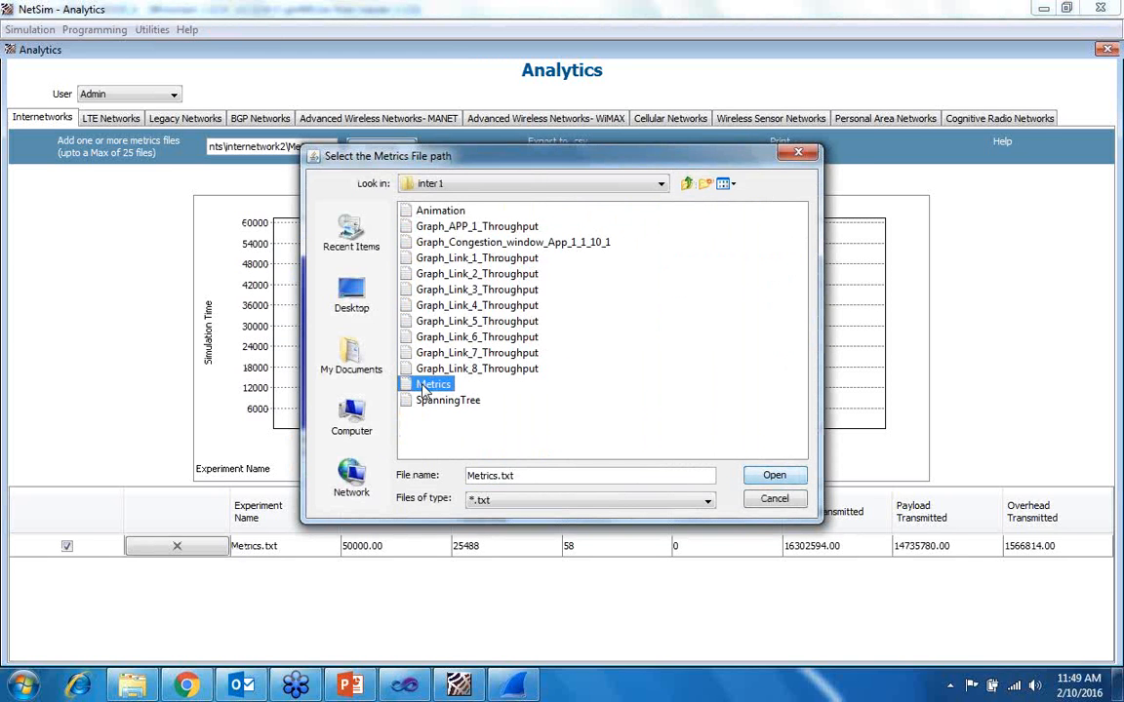
pyautogui.click(770, 475)
# - Add the Metrics.txt file from the inter6 experiment folder to the comparison
pyautogui.click(351, 144)
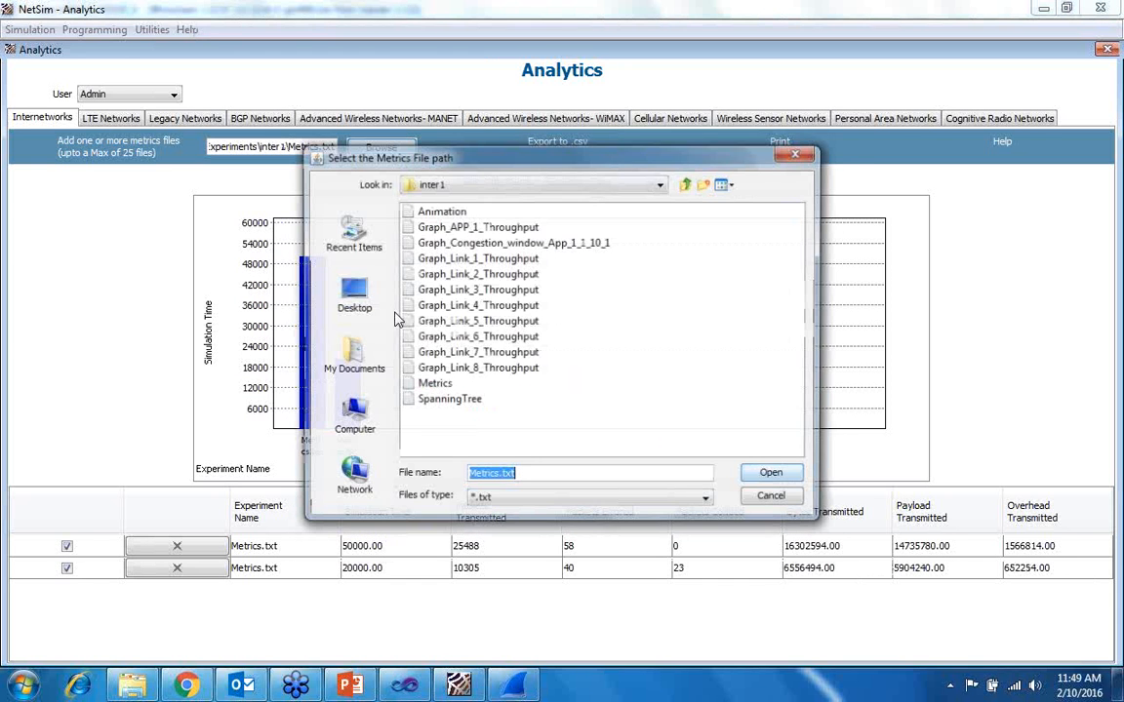
pyautogui.click(687, 184)
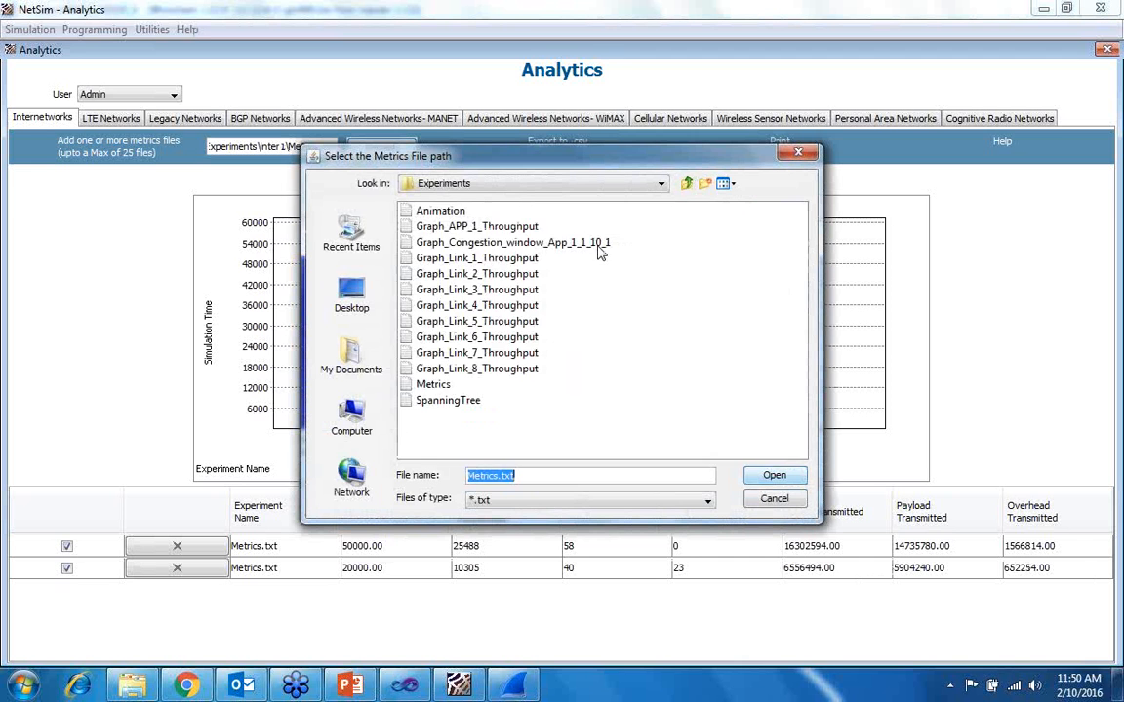
pyautogui.click(639, 227)
pyautogui.doubleClick(624, 232)
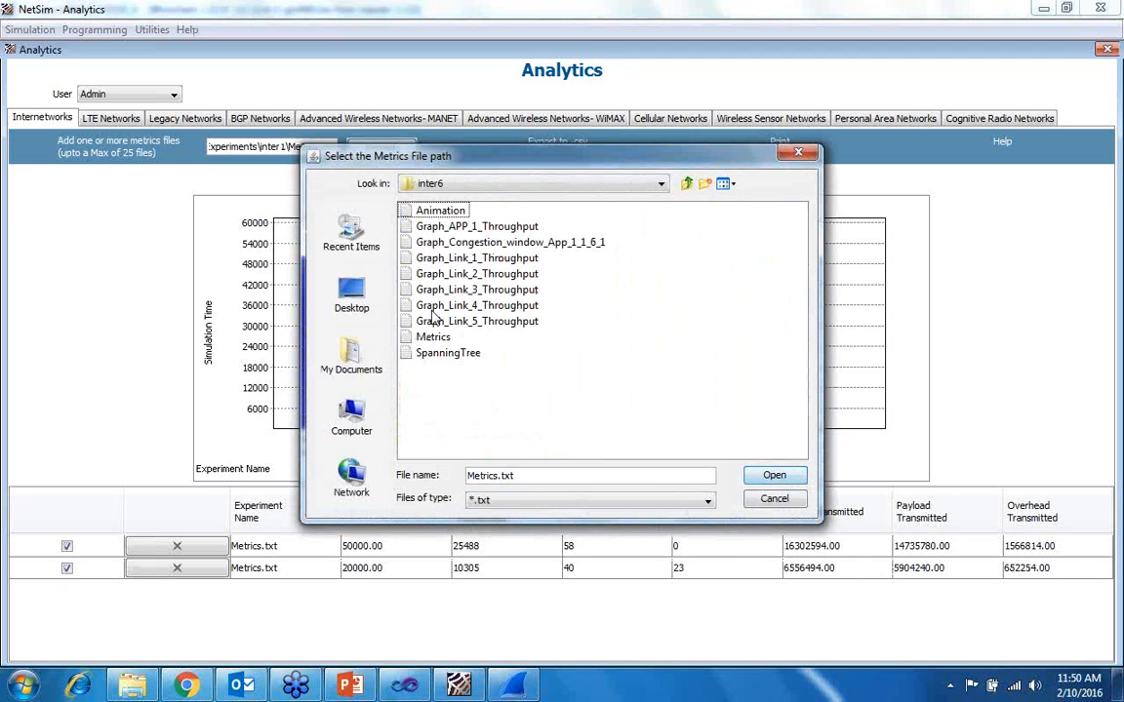
pyautogui.click(434, 336)
pyautogui.click(761, 476)
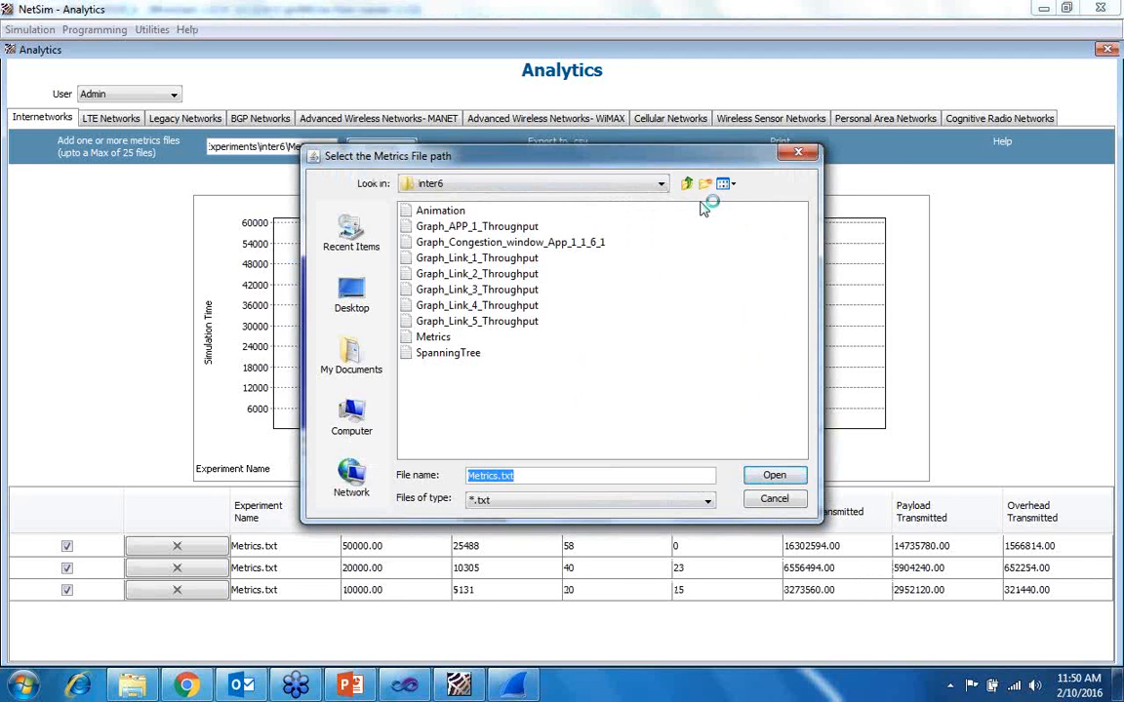
# - Add the internetwork2 experiment's Metrics.txt file to the comparison a second time, as the fourth entry
pyautogui.click(686, 184)
pyautogui.doubleClick(587, 250)
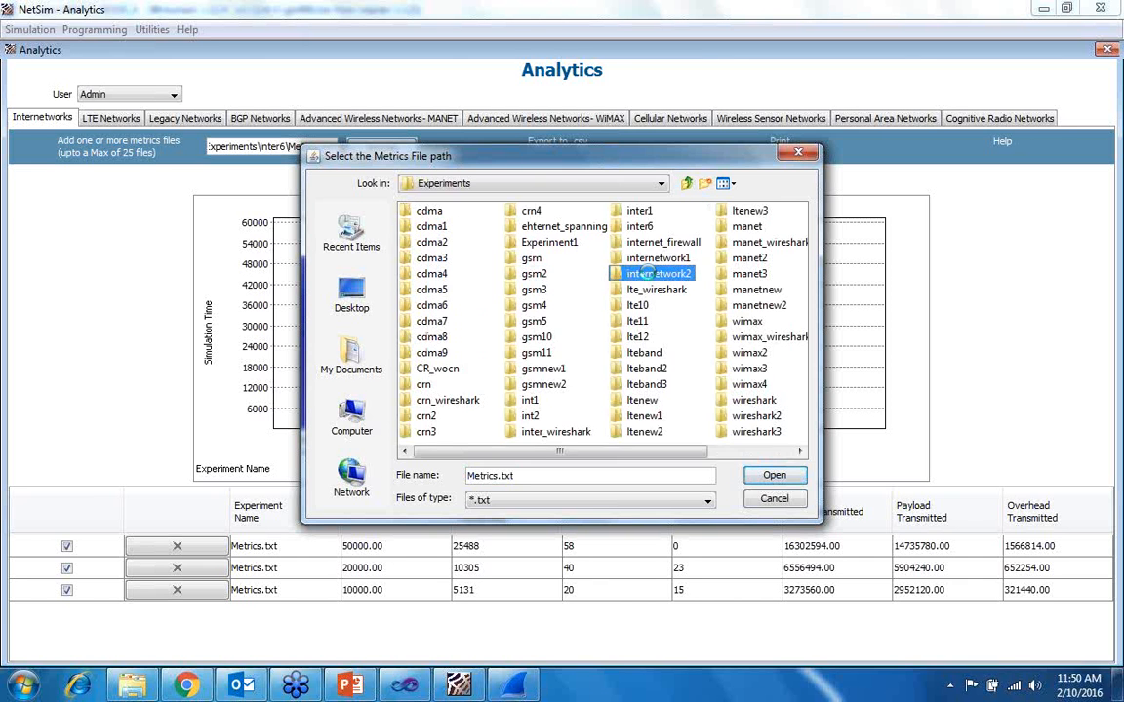
pyautogui.click(433, 337)
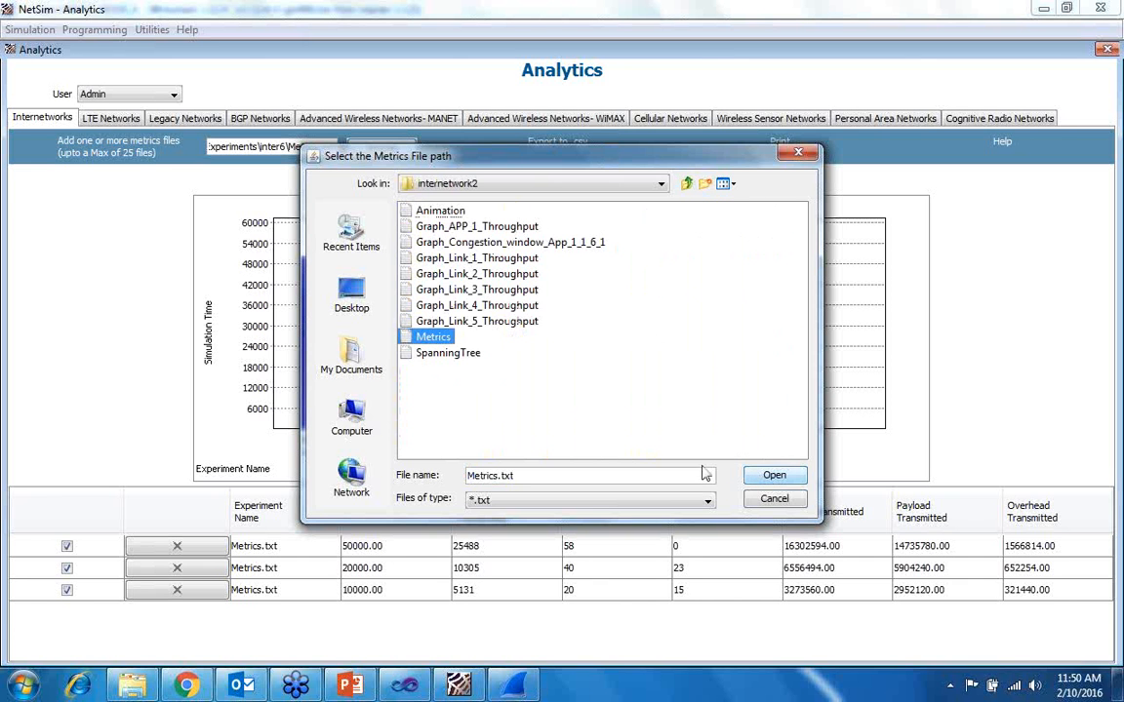
pyautogui.click(771, 475)
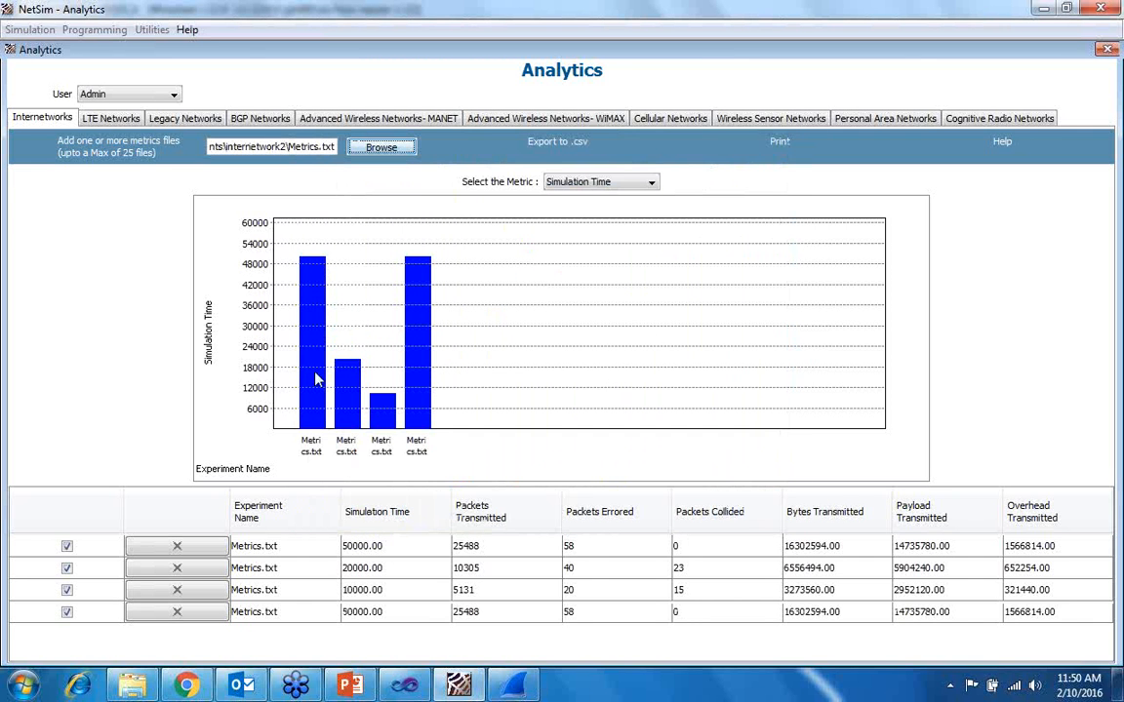
# - Compare the experiments' bar charts for each metric in turn, from Packets Transmitted through Packets Errored, Packets Collided, Bytes and Payload to Overhead Transmitted
pyautogui.click(620, 185)
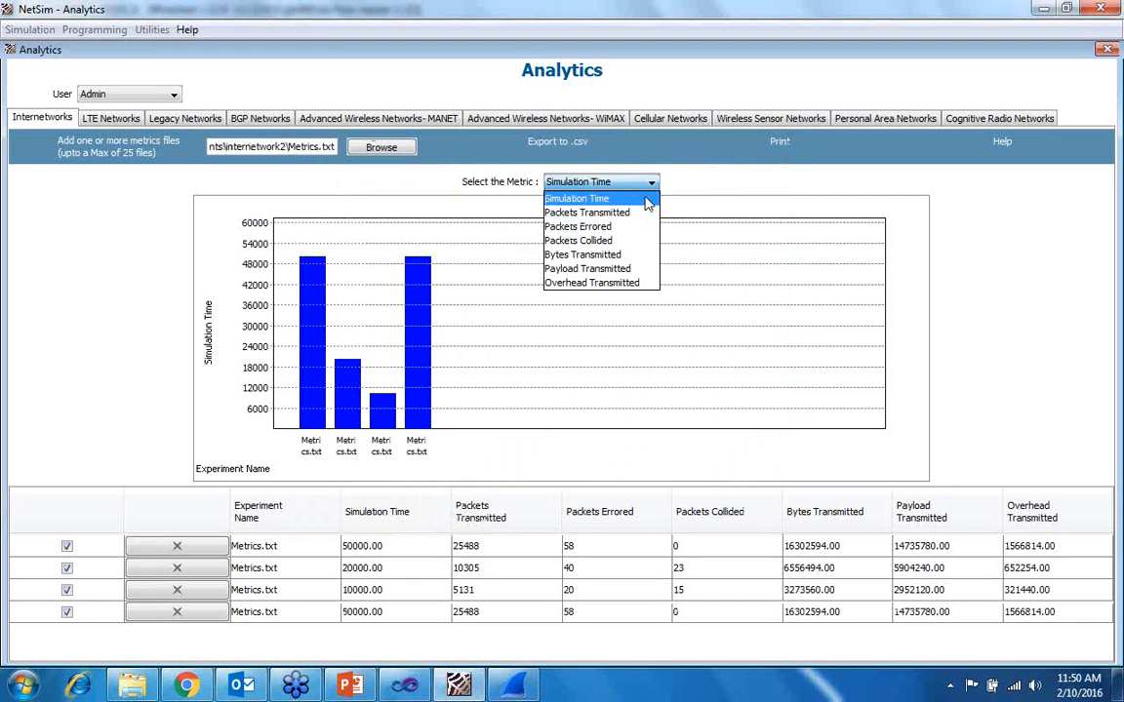
pyautogui.press('Down')
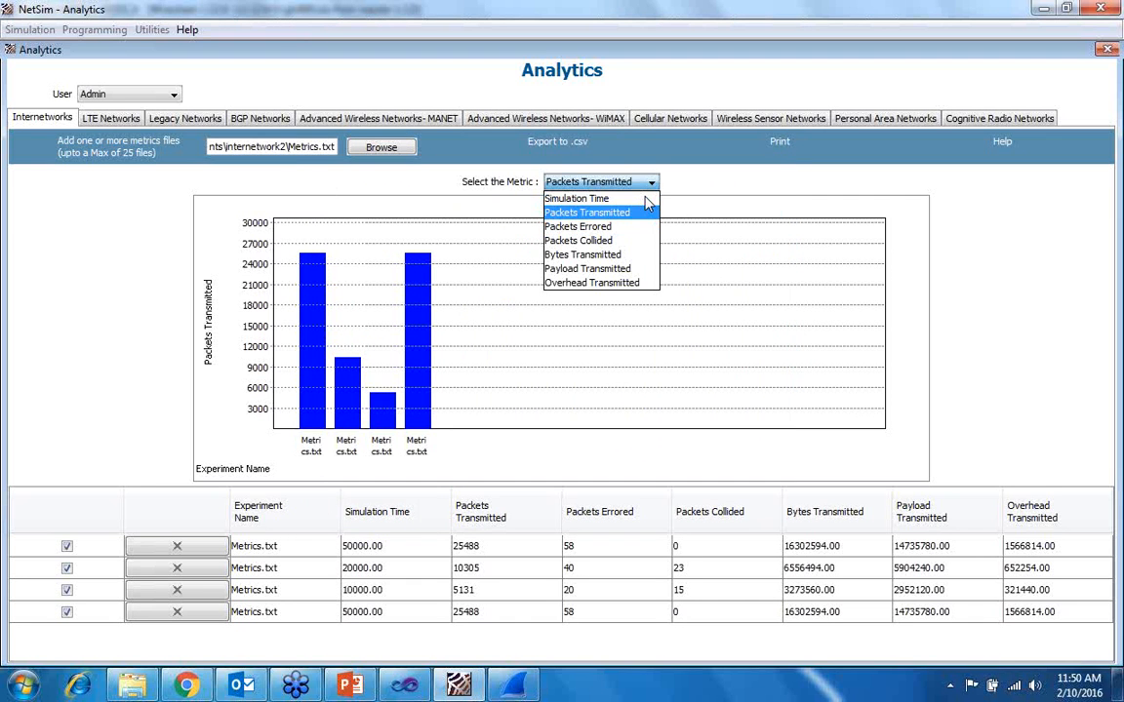
pyautogui.press('Down')
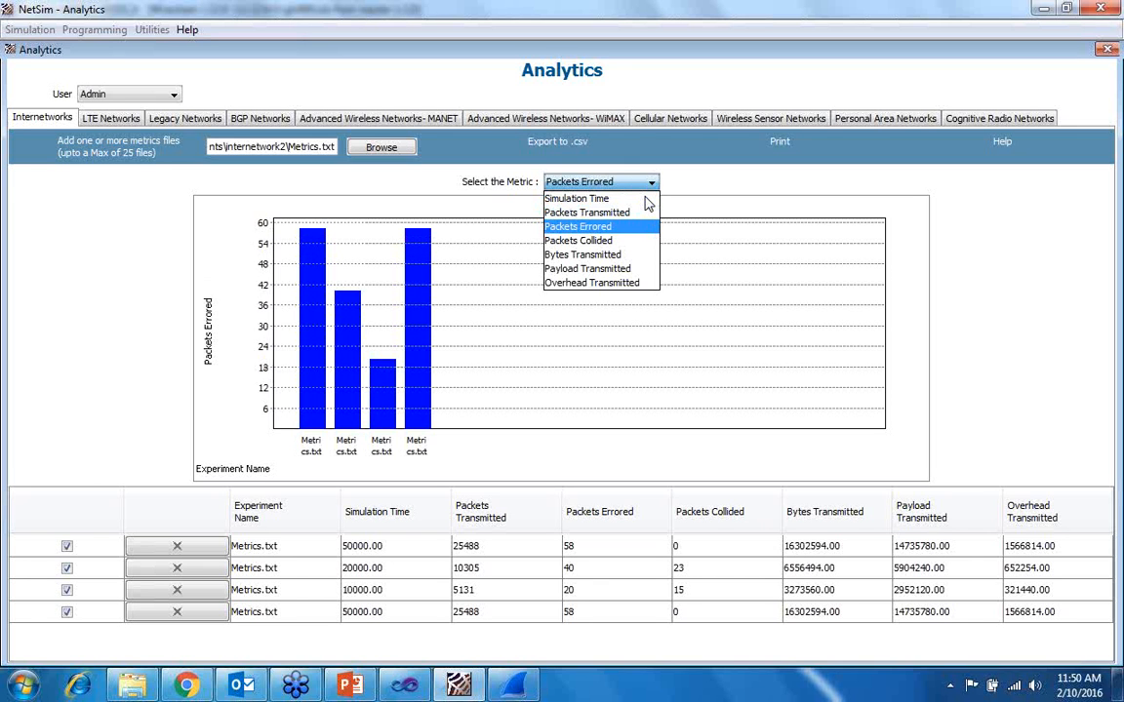
pyautogui.press('Down')
pyautogui.press('Down')
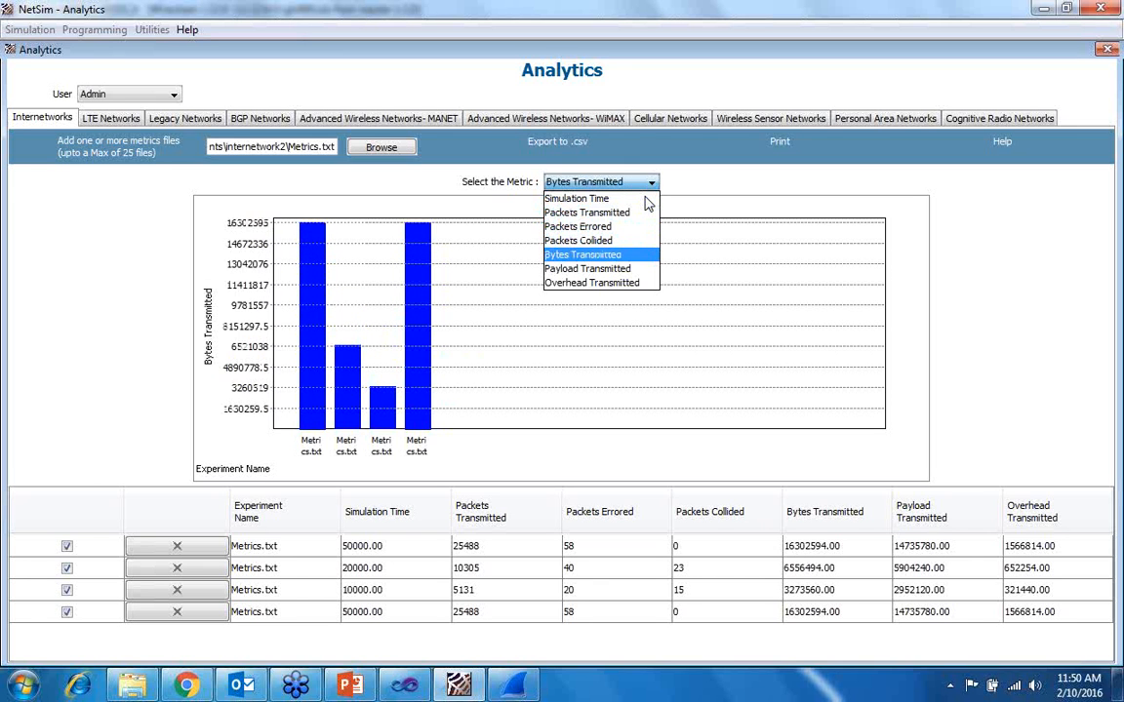
pyautogui.press('Down')
pyautogui.press('Down')
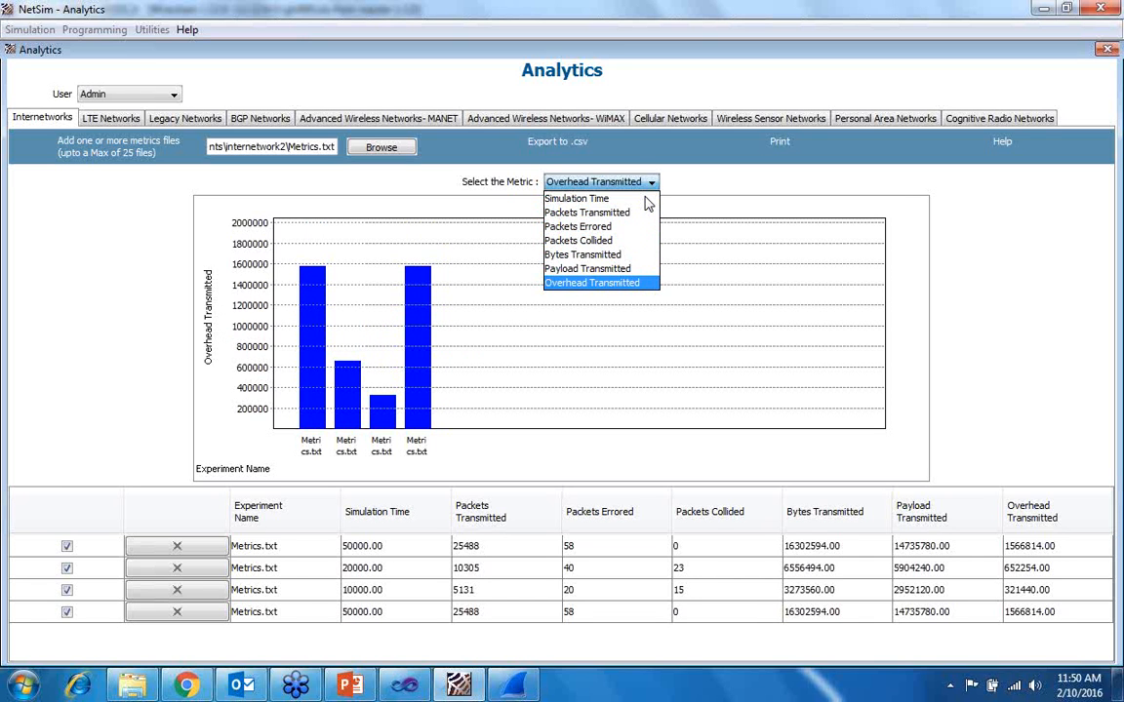
# - Compare the metric charts once more, from Payload Transmitted back to Simulation Time, and close Analytics
pyautogui.press('Up')
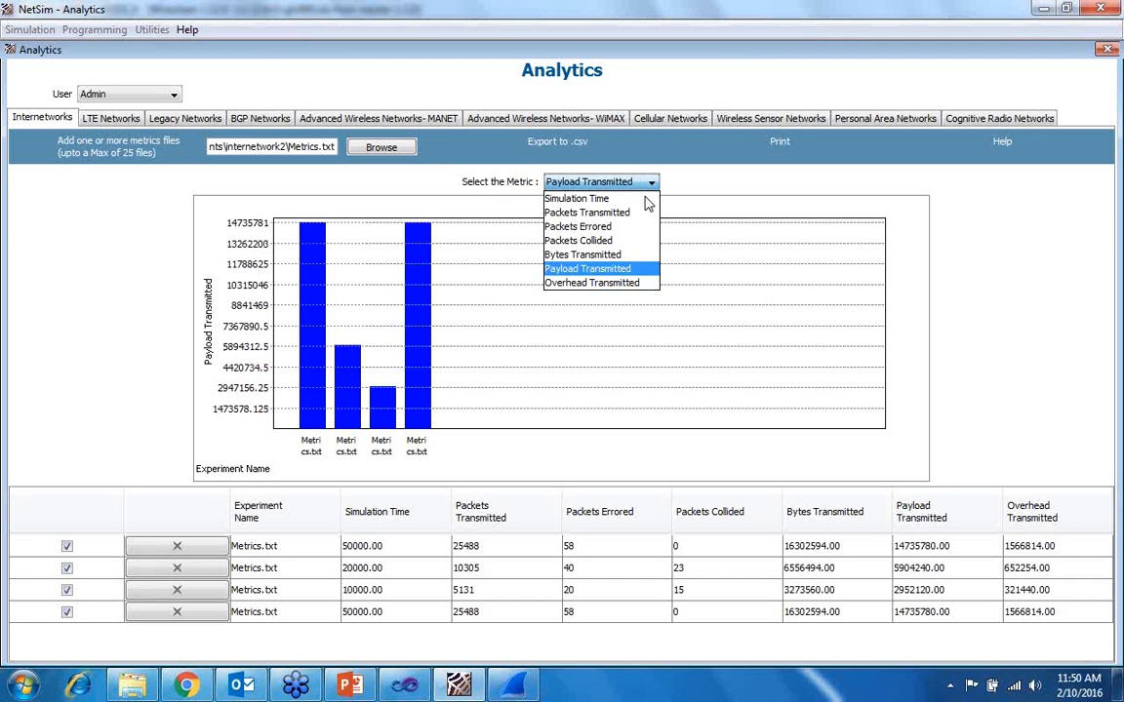
pyautogui.press('Up')
pyautogui.press('Up')
pyautogui.press('Up')
pyautogui.press('Up')
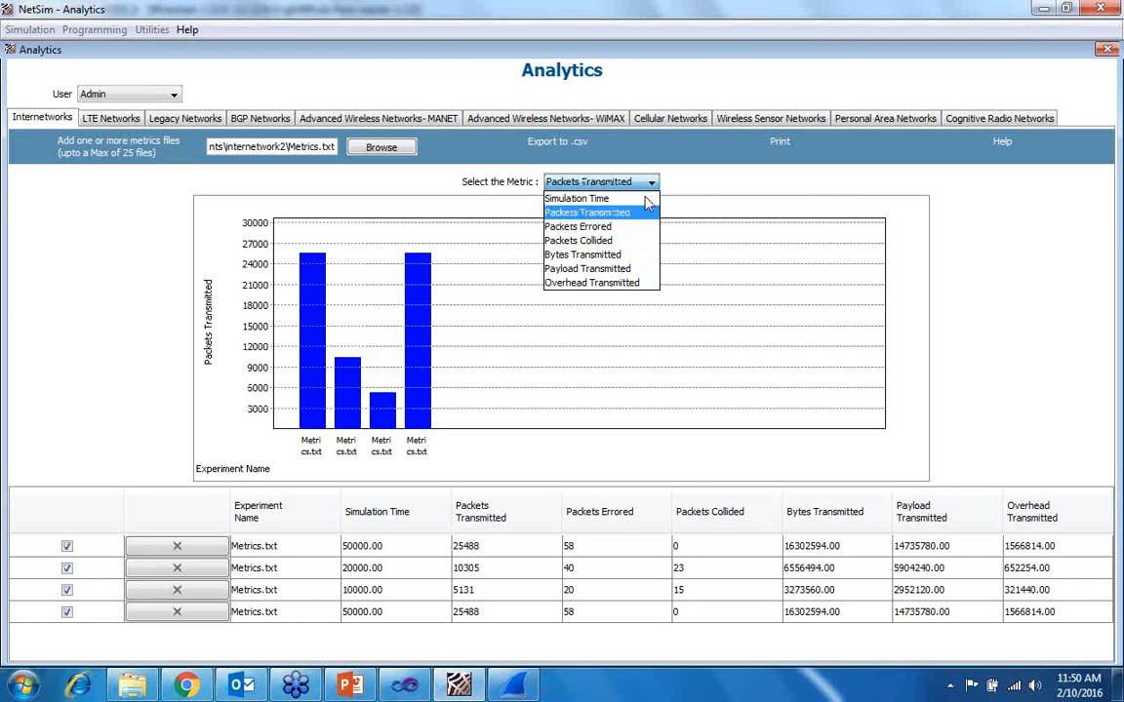
pyautogui.press('Up')
pyautogui.press('Down')
pyautogui.press('Down')
pyautogui.press('End')
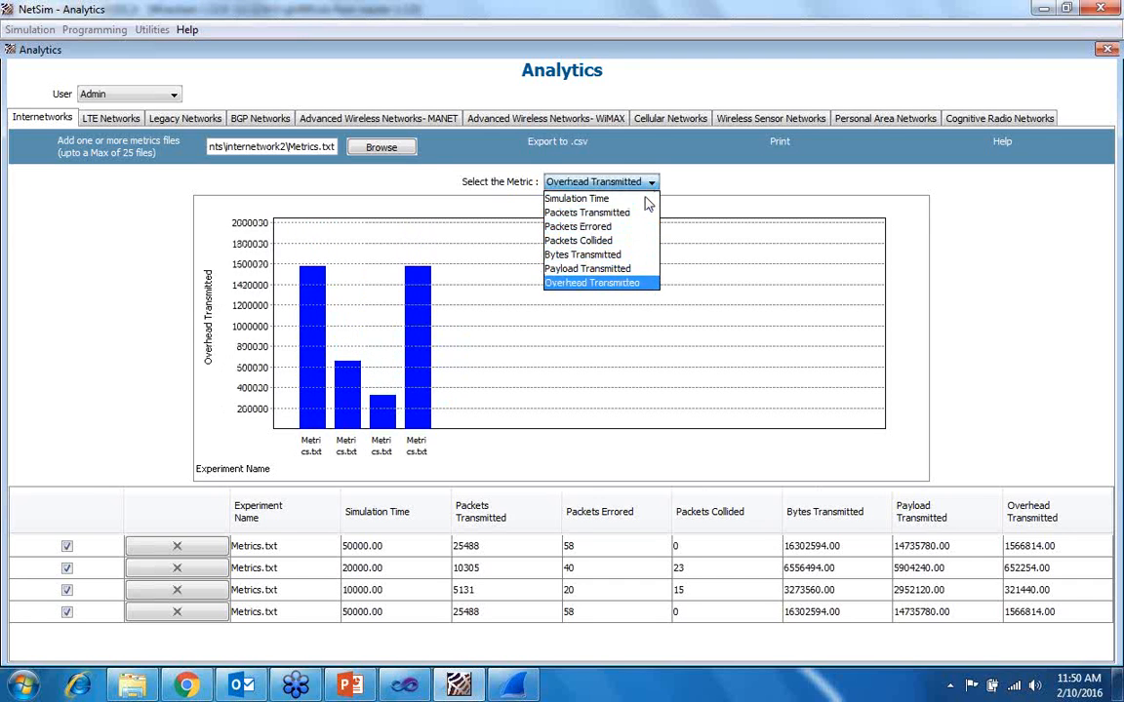
pyautogui.press('Up')
pyautogui.press('Home')
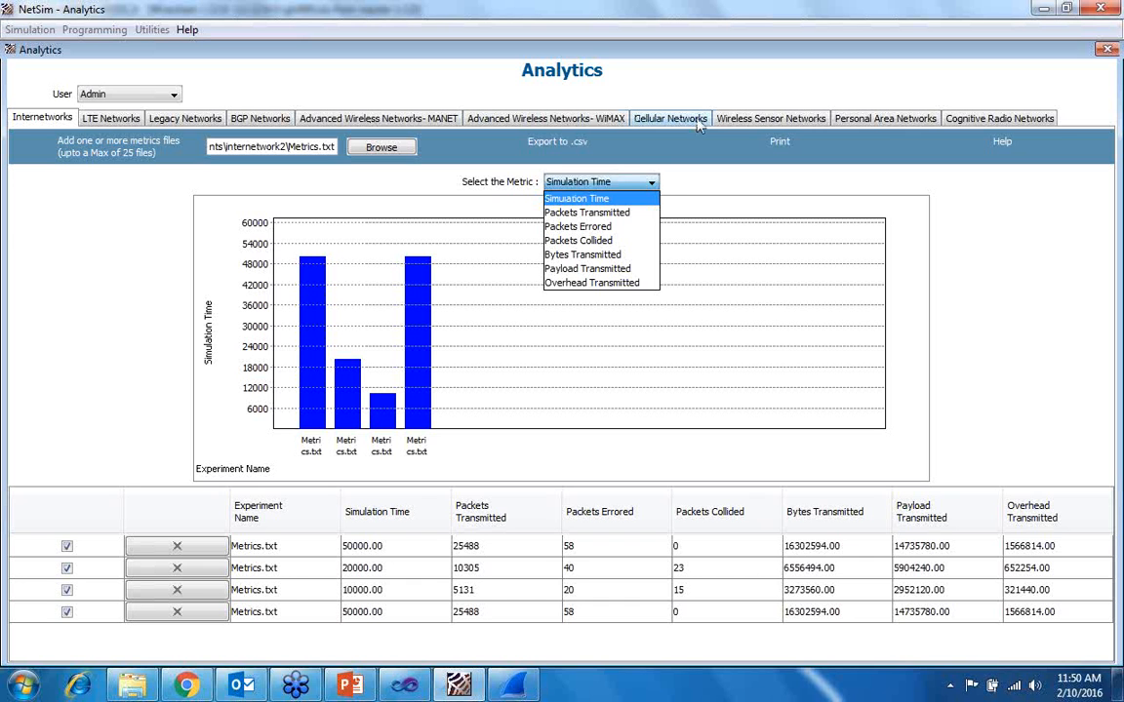
pyautogui.click(1104, 52)
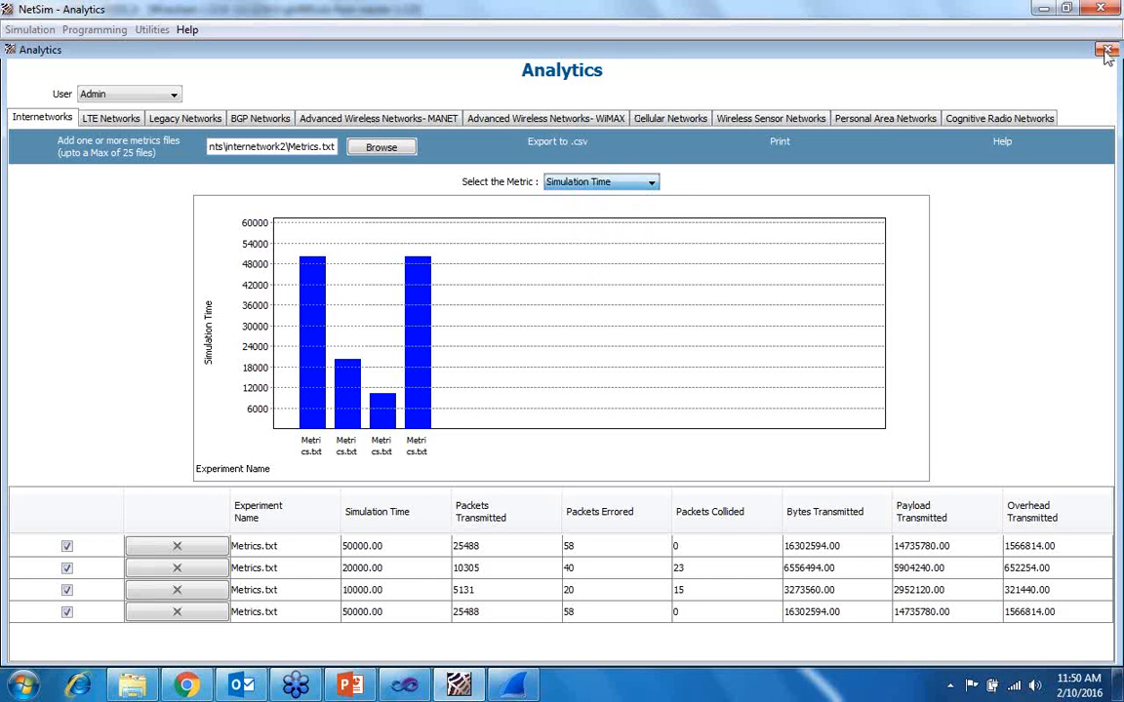
pyautogui.click(1106, 50)
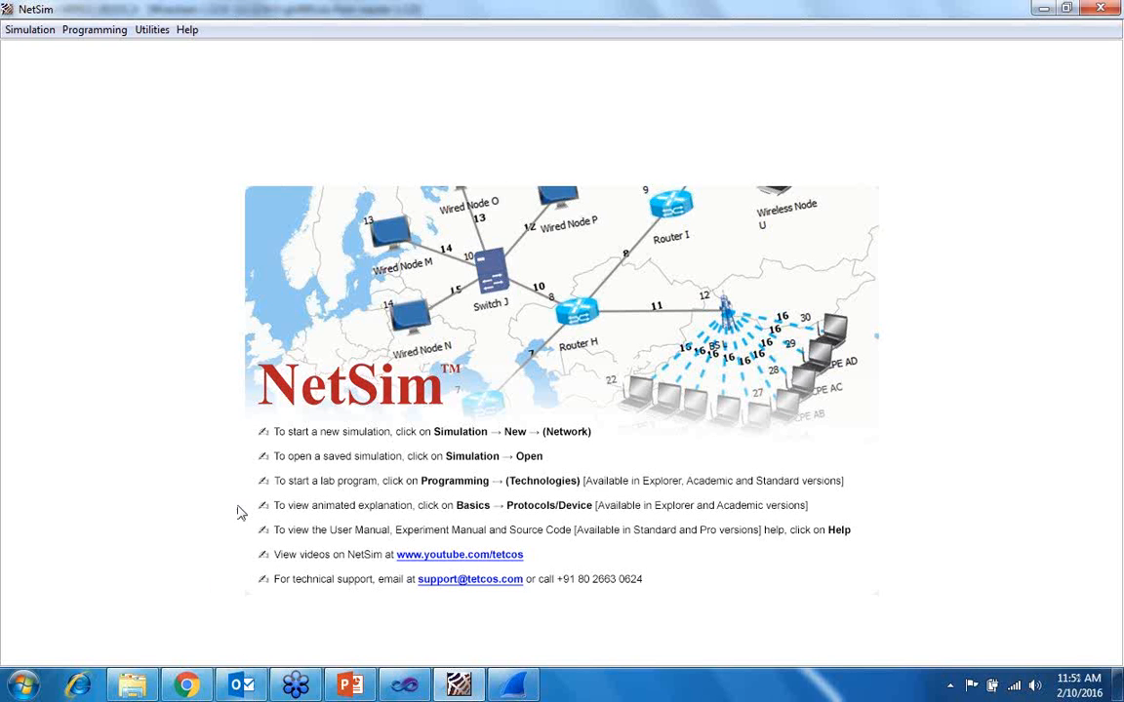
# - Switch to Windows Explorer, open the bin folder of NetSim Standard and look through its protocol DLL files such as libTCP.dll and libDSR.dll
pyautogui.click(133, 685)
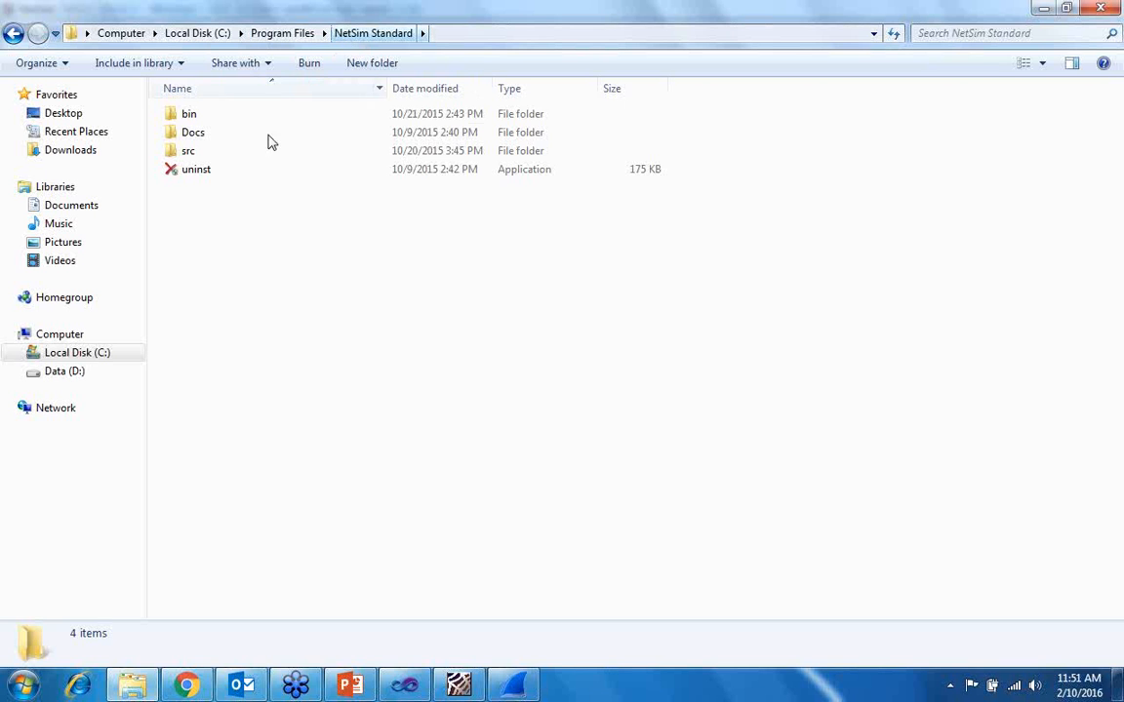
pyautogui.click(189, 118)
pyautogui.doubleClick(189, 118)
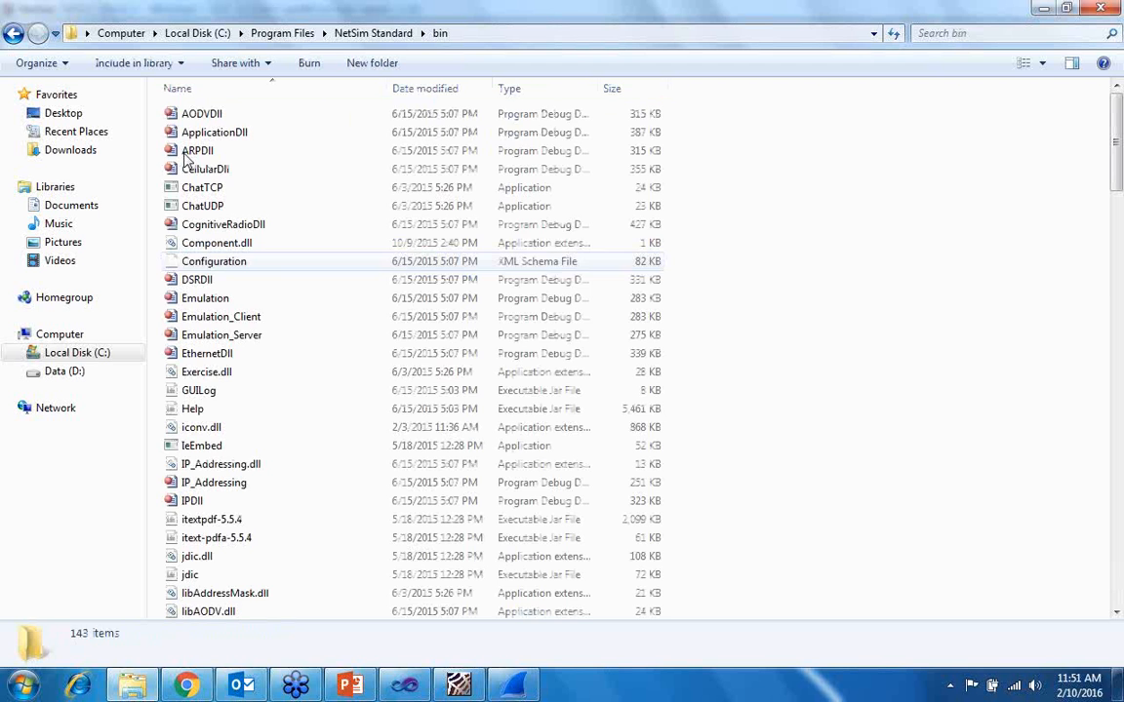
pyautogui.scroll(-7, 246, 432)
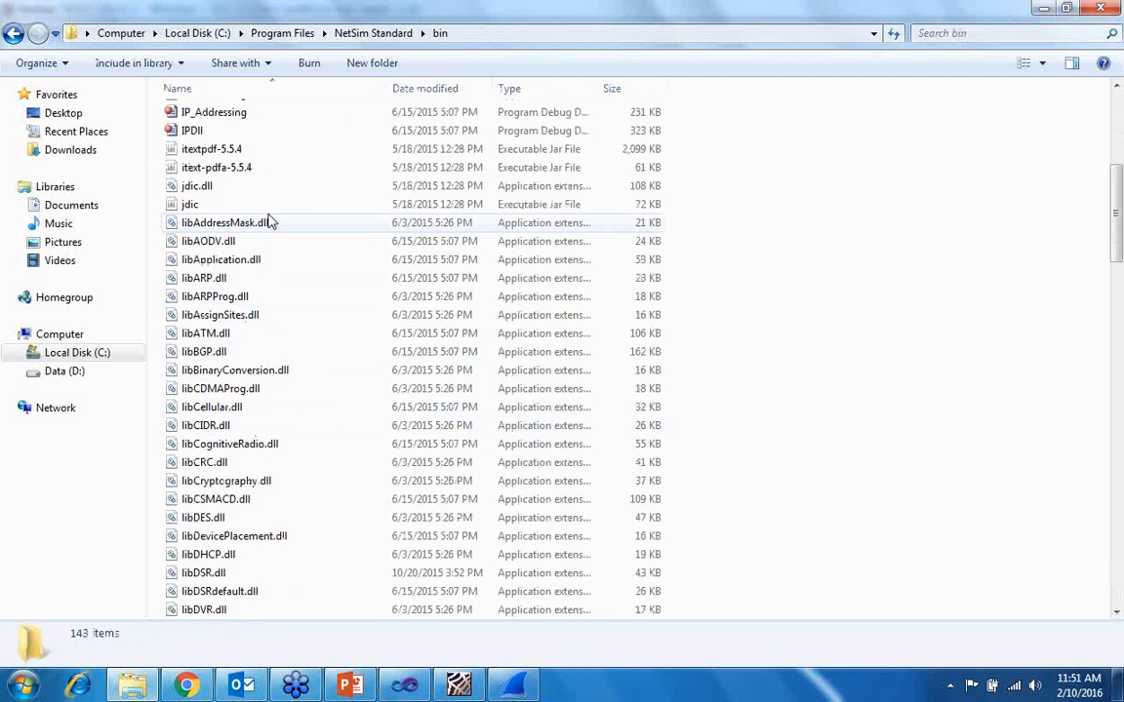
pyautogui.scroll(-1, 266, 226)
pyautogui.scroll(-20, 266, 226)
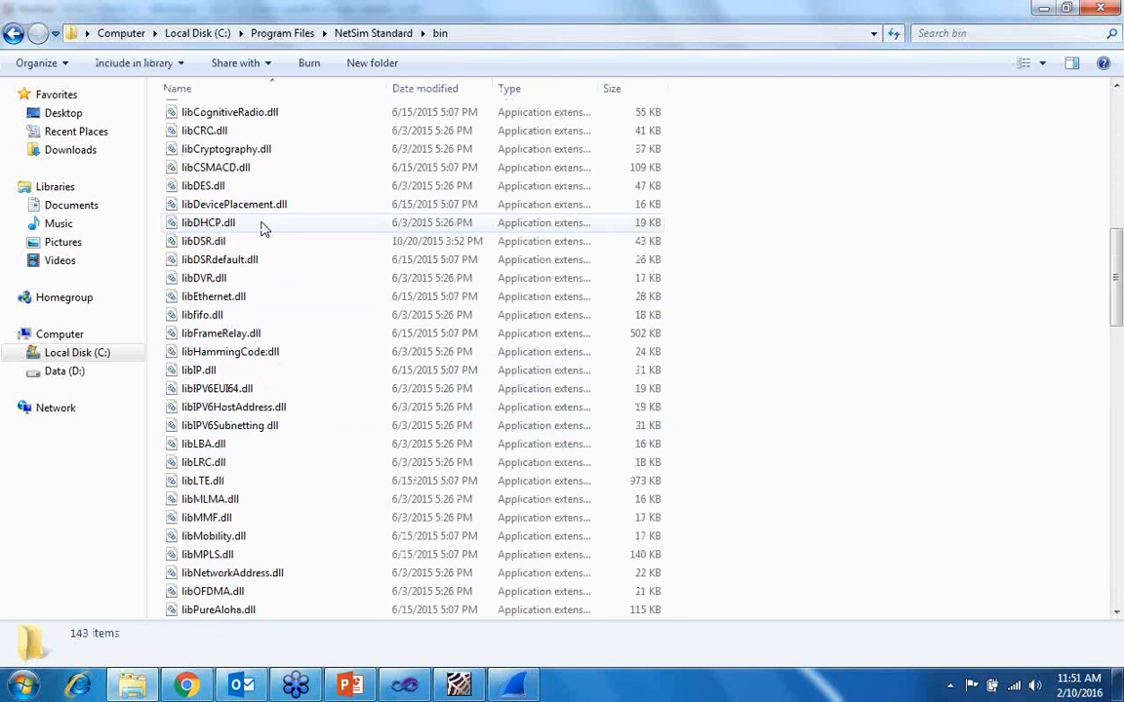
pyautogui.scroll(-13, 263, 226)
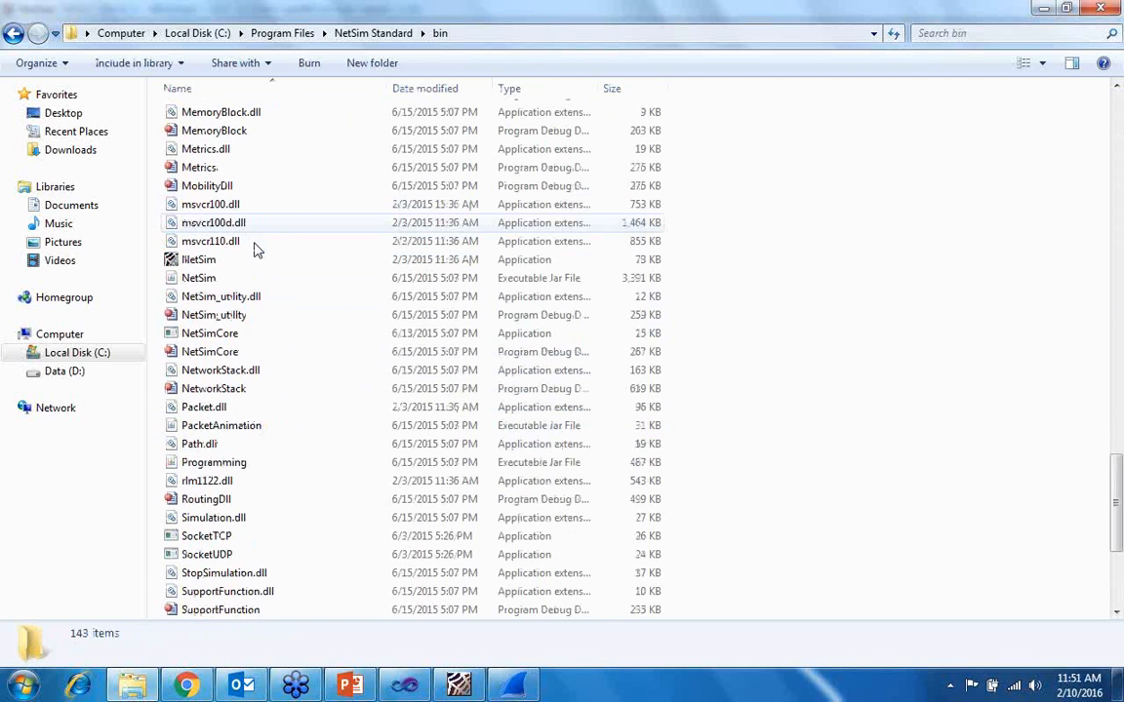
pyautogui.scroll(6, 276, 488)
pyautogui.scroll(7, 278, 487)
pyautogui.scroll(18, 280, 484)
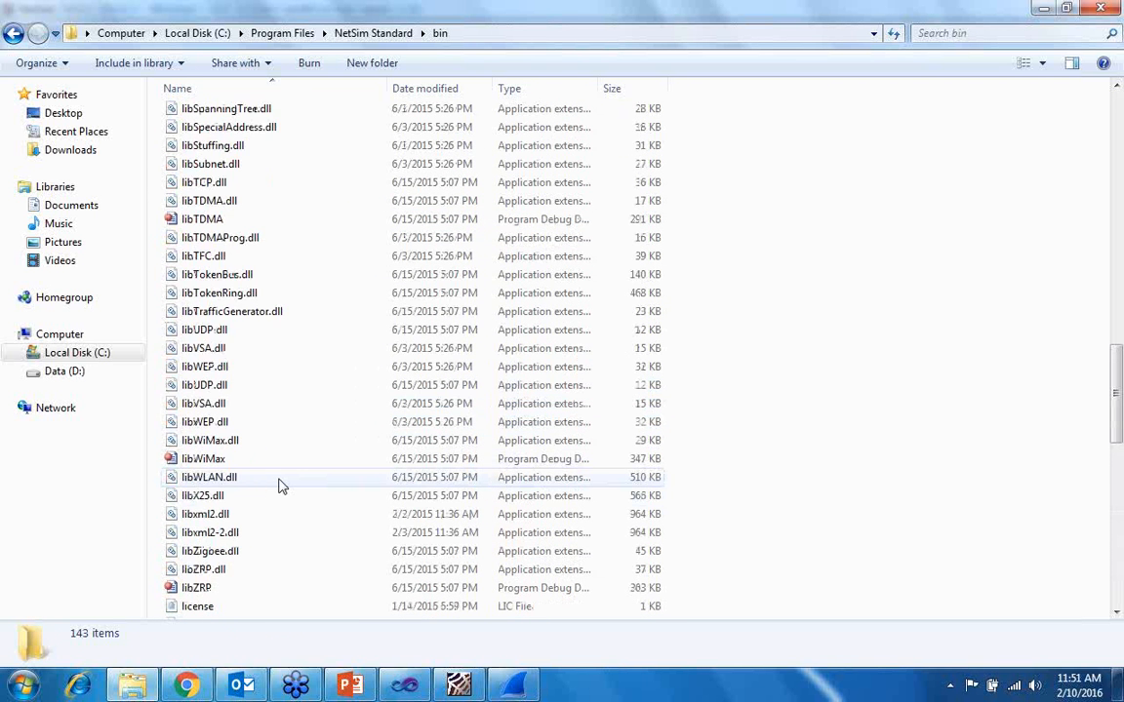
pyautogui.scroll(6, 281, 486)
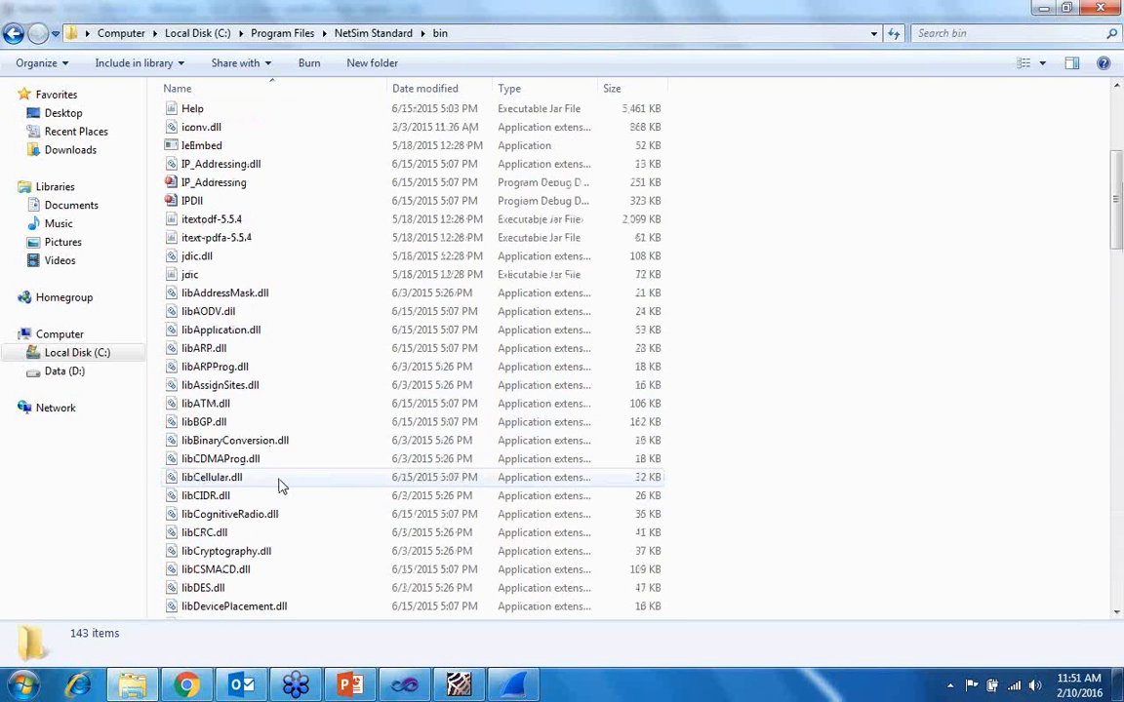
pyautogui.scroll(-4, 280, 482)
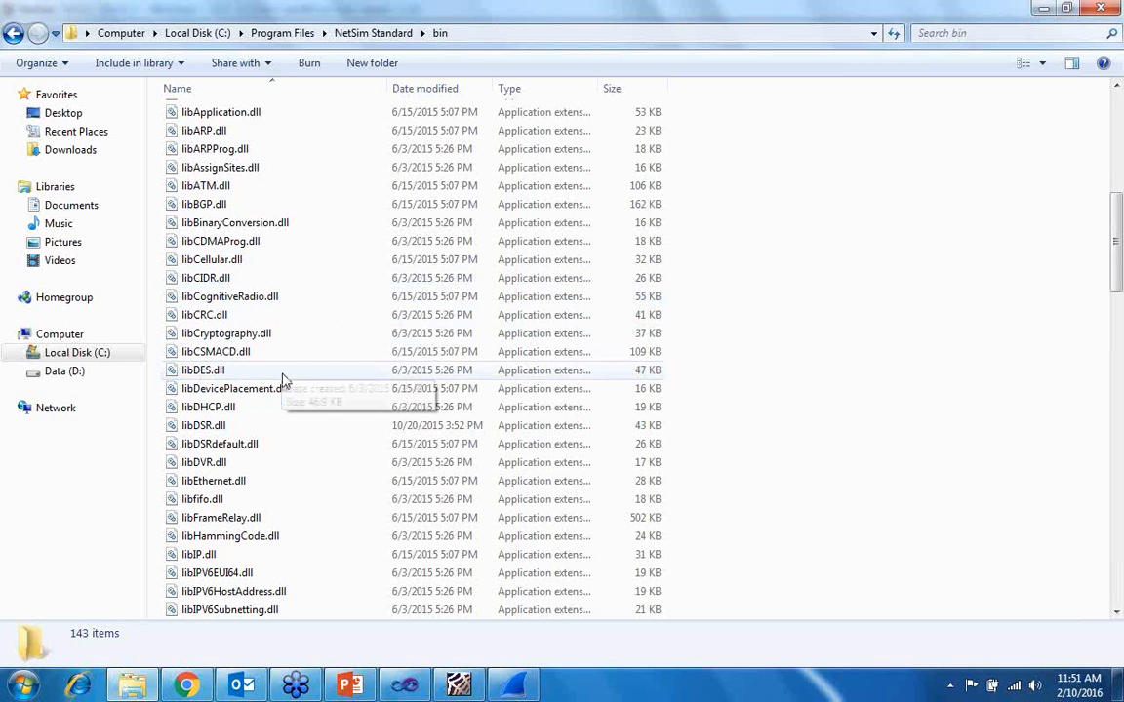
# - Open the Simulation - Copy folder within NetSim Standard's src folder and select the NetSim Microsoft Visual Studio solution file
pyautogui.click(360, 33)
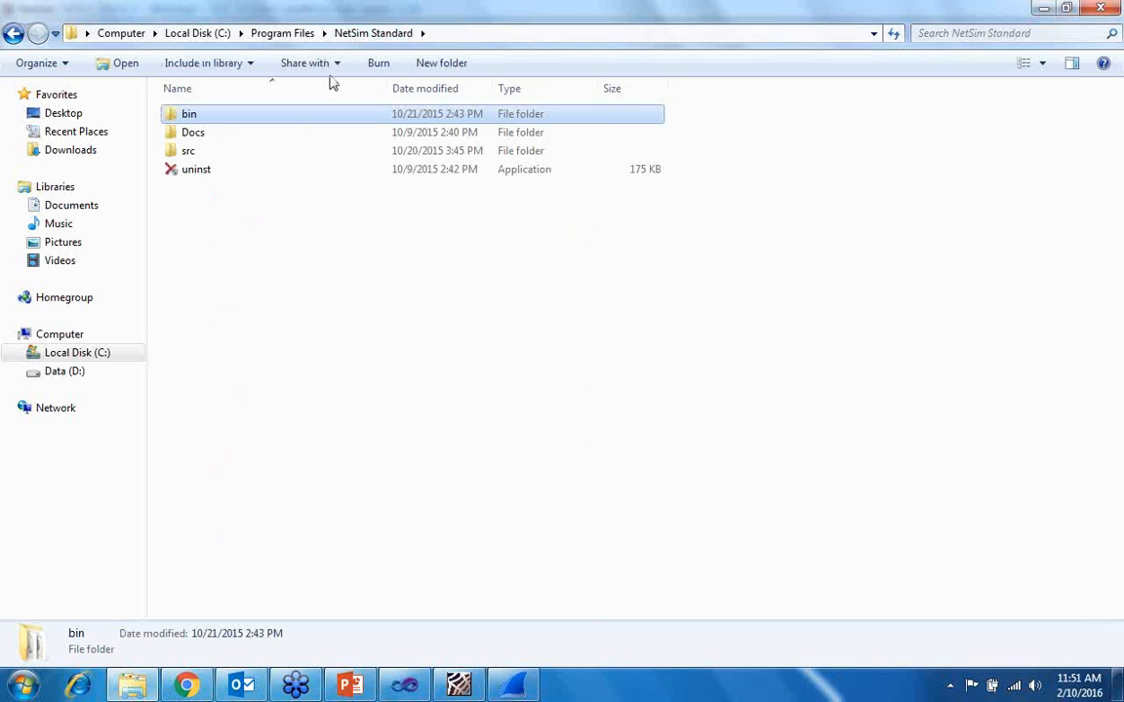
pyautogui.click(206, 154)
pyautogui.doubleClick(205, 156)
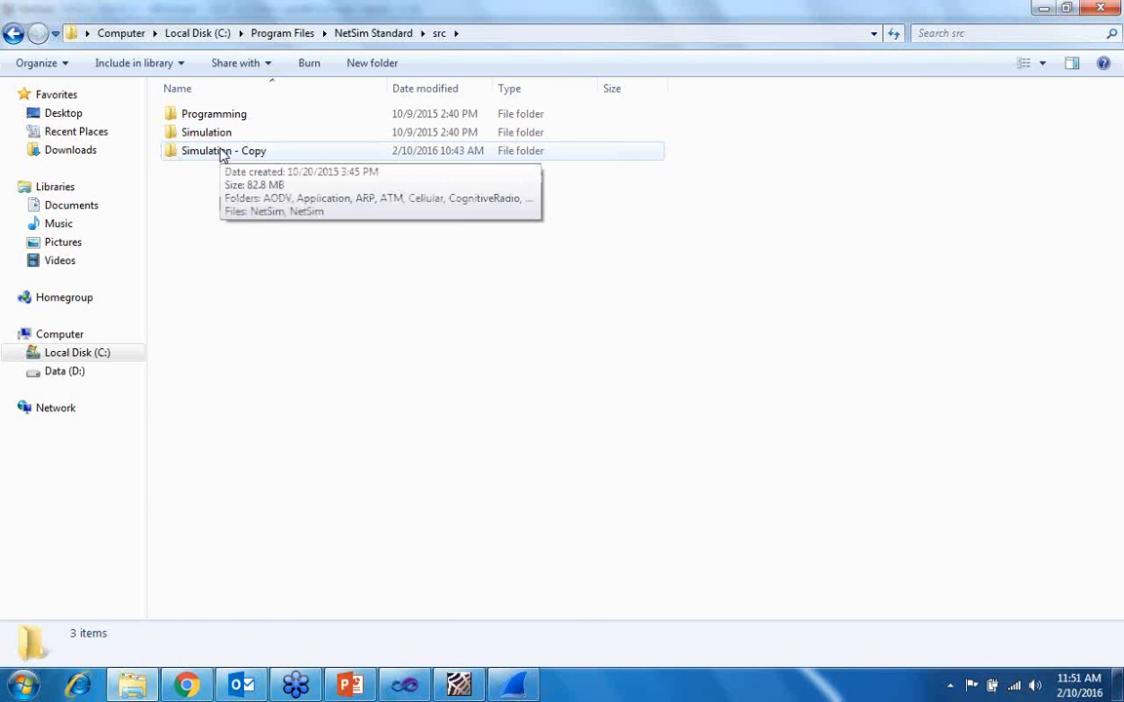
pyautogui.doubleClick(223, 155)
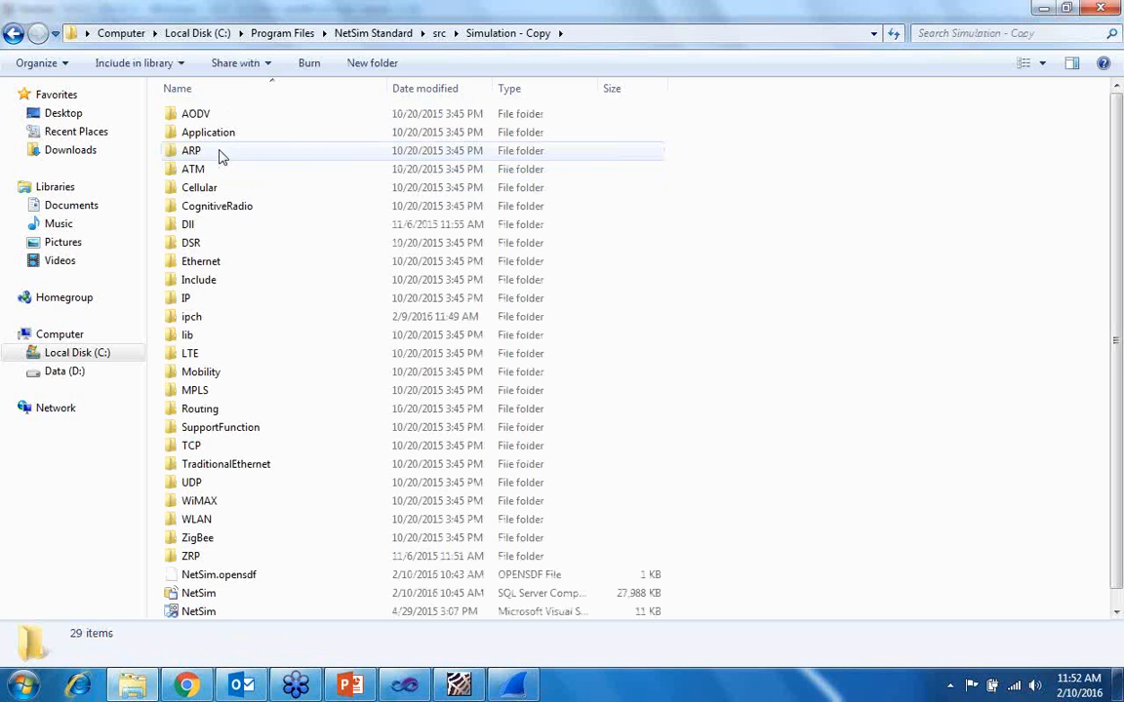
pyautogui.scroll(-1, 221, 412)
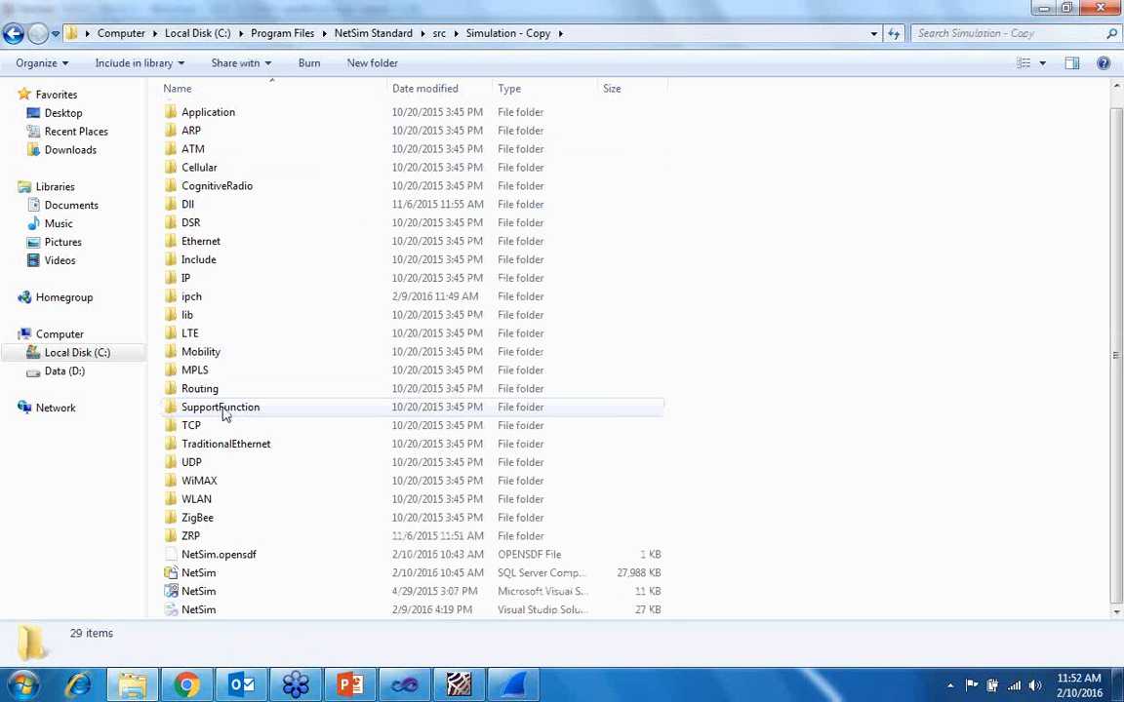
pyautogui.click(203, 593)
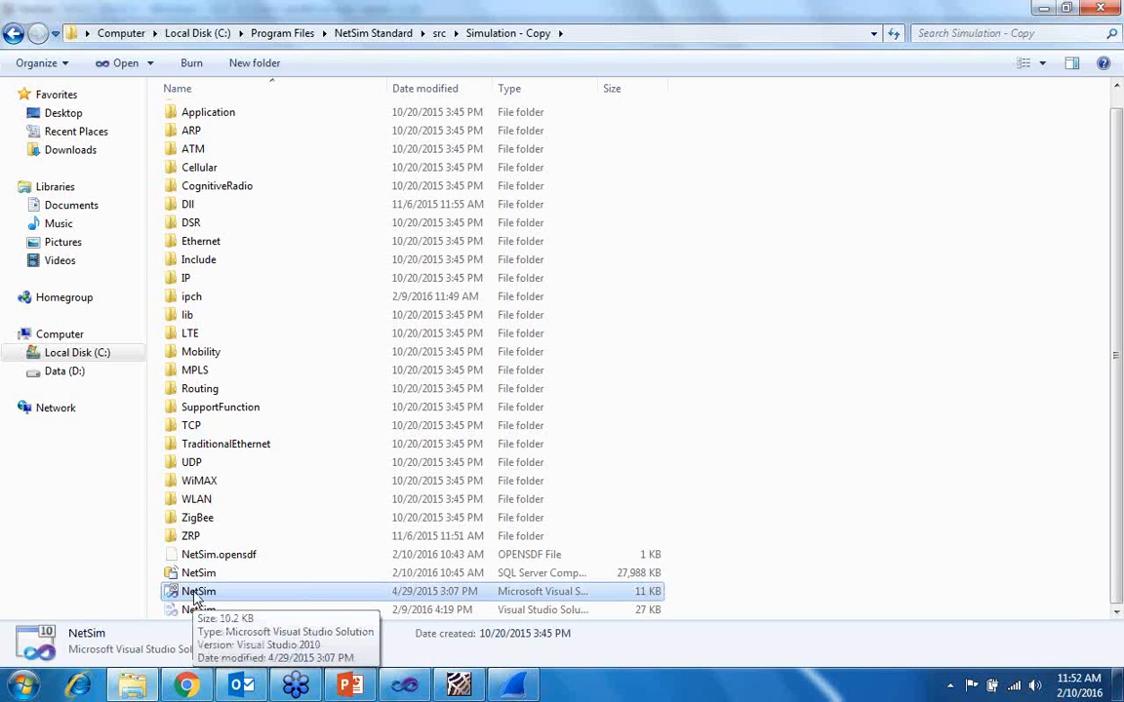
# - Switch to the NetSim solution in Visual Studio, collapse the DSR project to view the project list, and expand DSR to show its source files
pyautogui.click(408, 687)
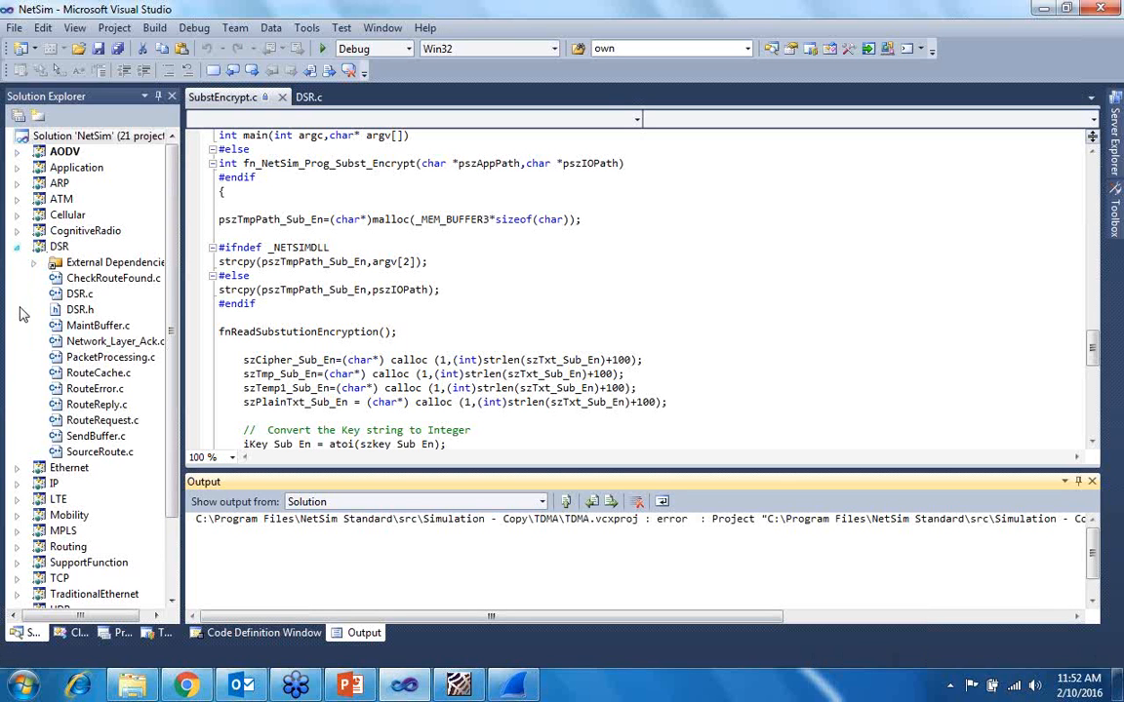
pyautogui.click(15, 246)
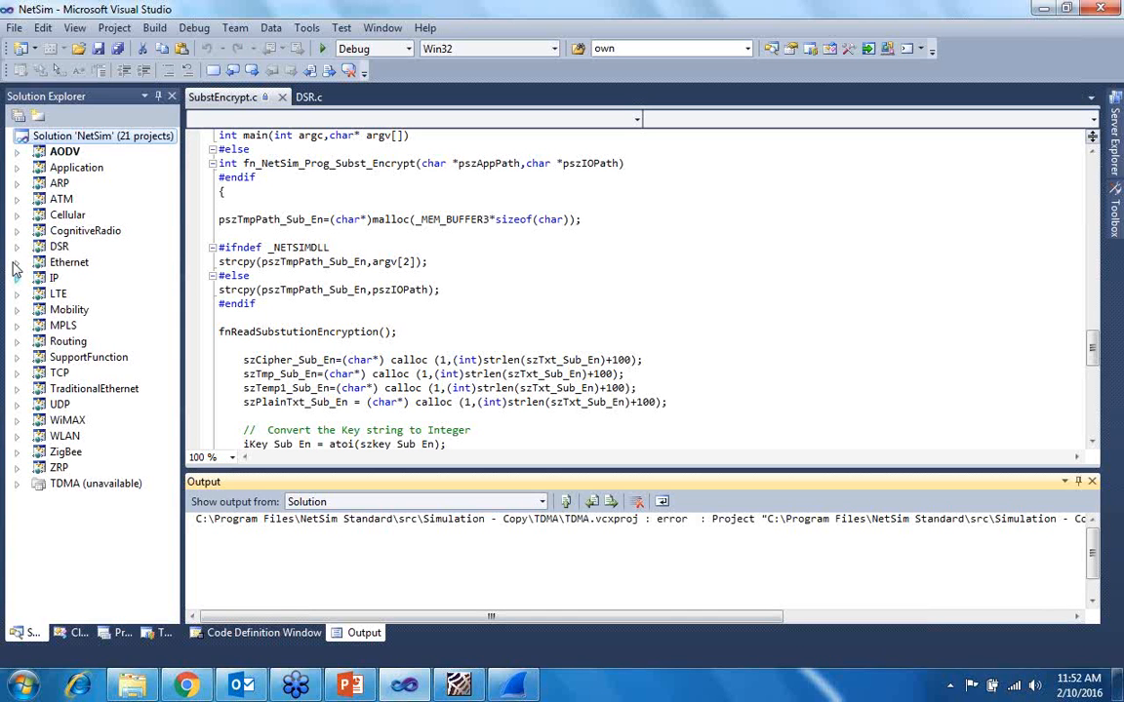
pyautogui.click(74, 278)
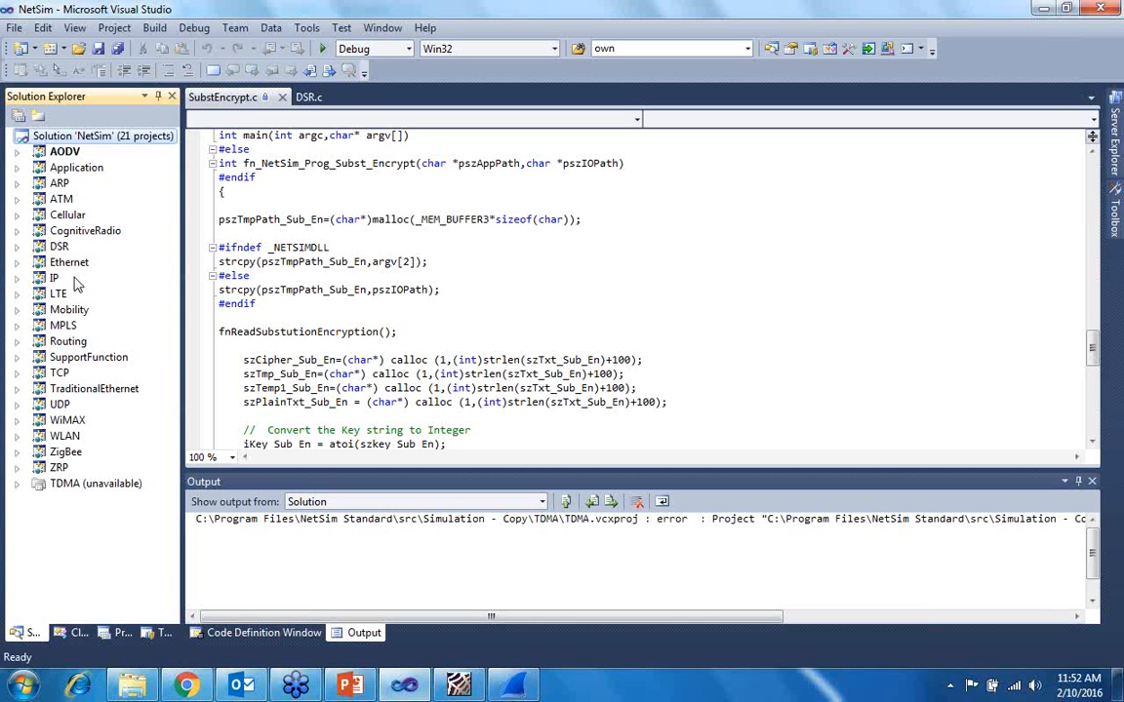
pyautogui.click(18, 249)
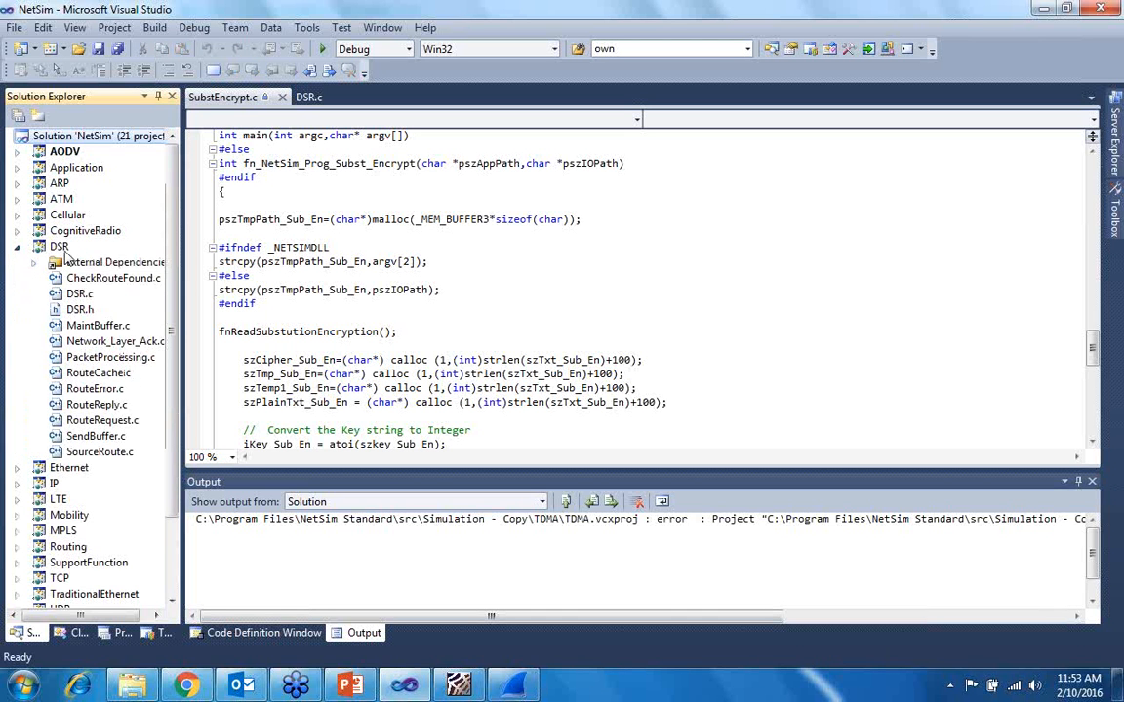
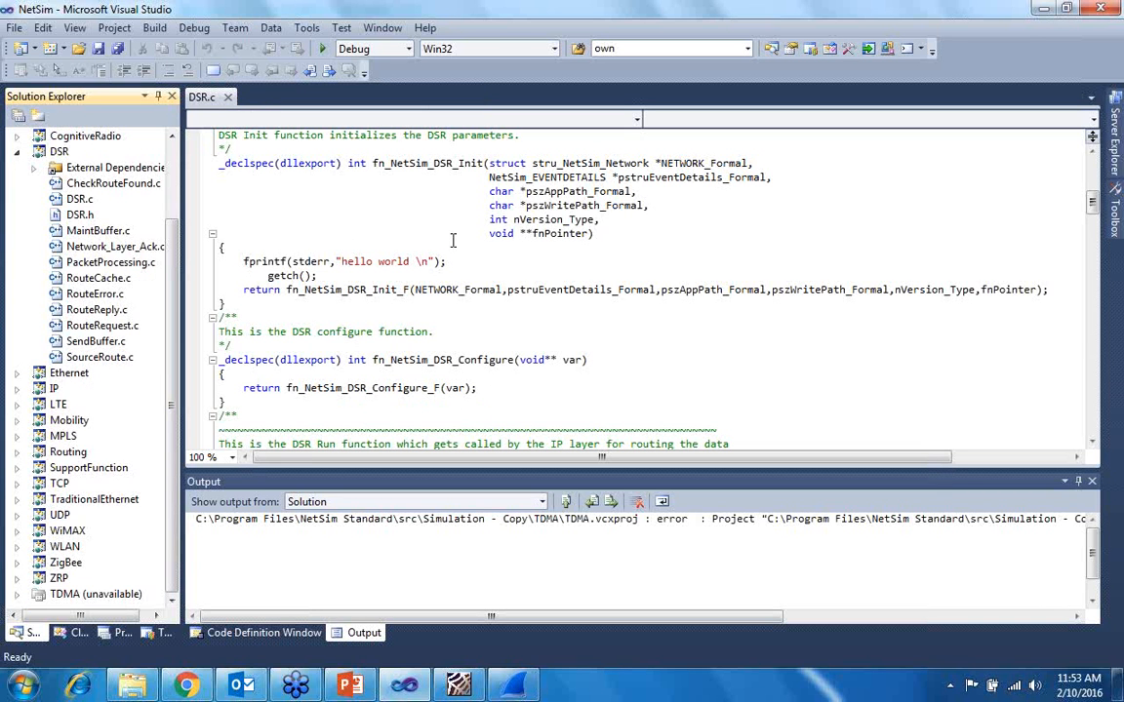
# - Review the DSR Init and Configure functions in DSR.c, including the hello world fprintf line, and select the DSR project
pyautogui.scroll(1, 419, 278)
pyautogui.click(419, 277)
pyautogui.scroll(5, 406, 252)
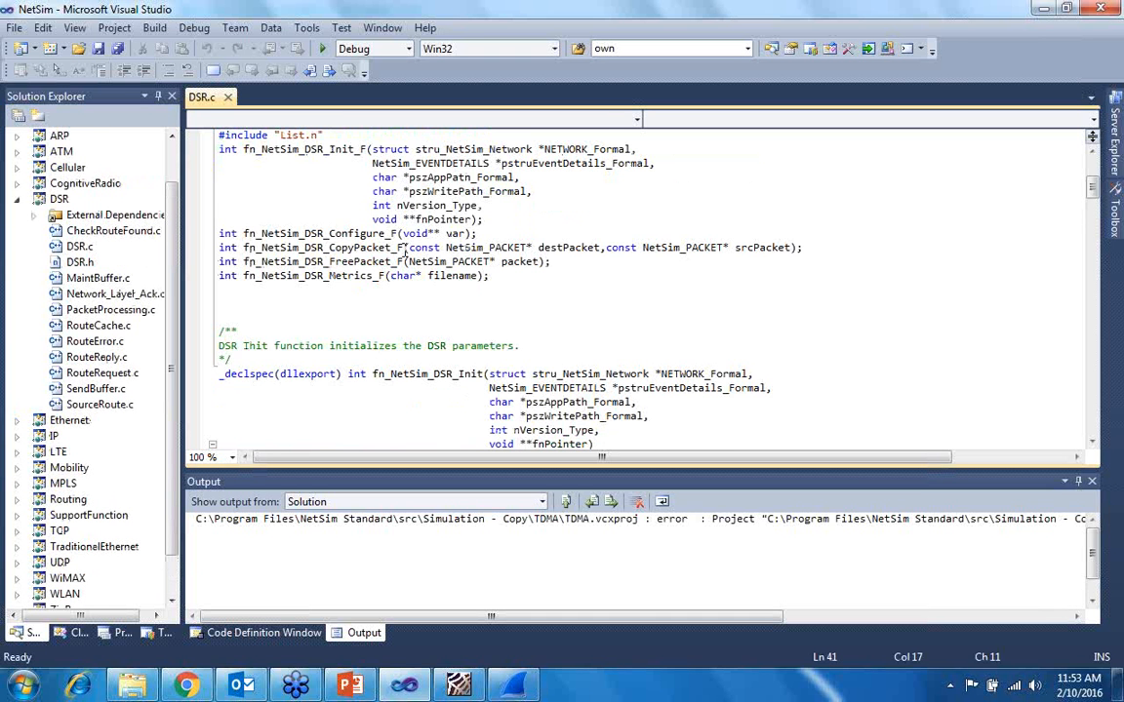
pyautogui.scroll(-6, 406, 252)
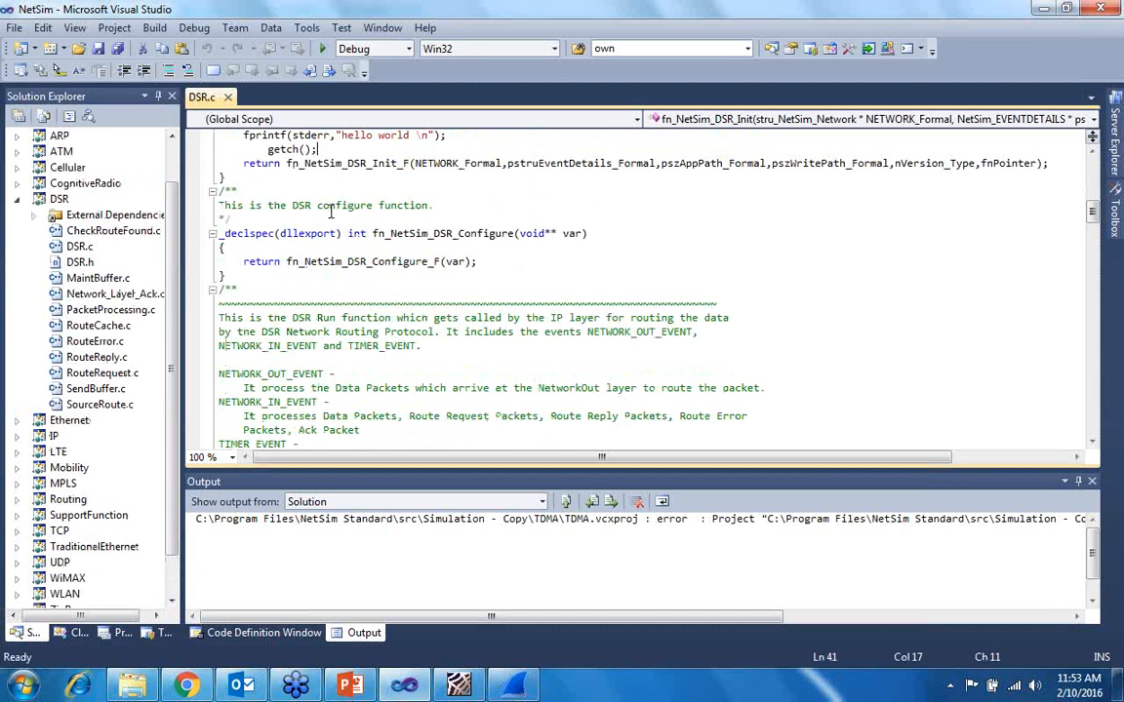
pyautogui.scroll(1, 331, 212)
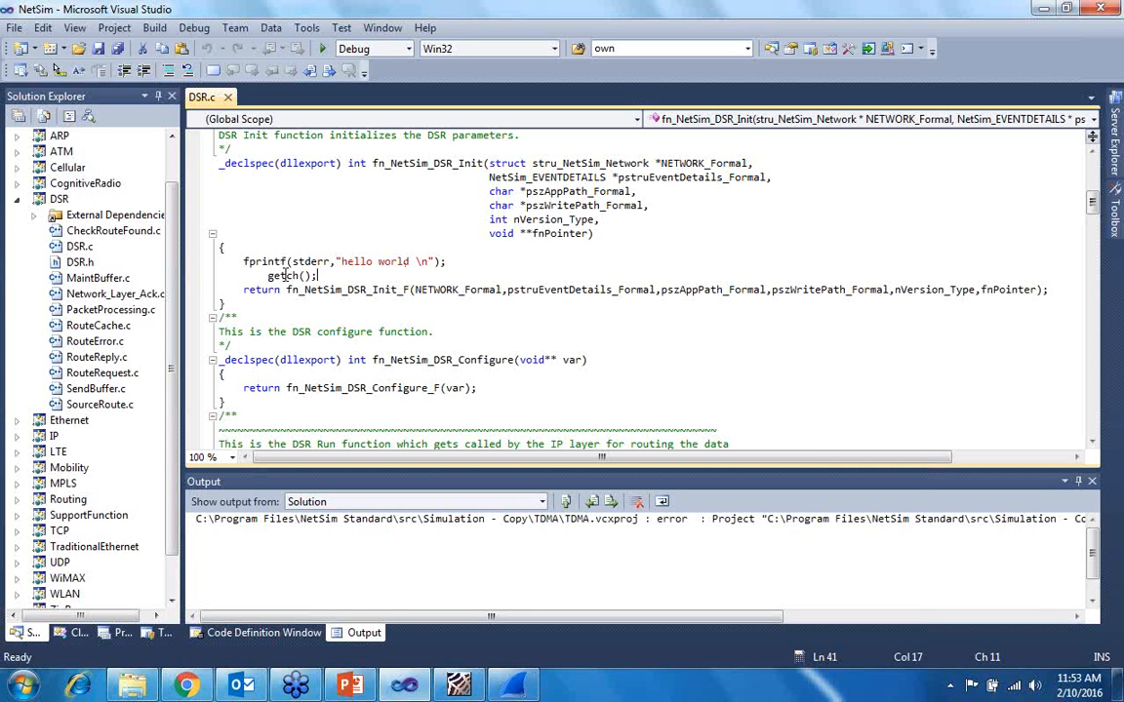
pyautogui.click(65, 205)
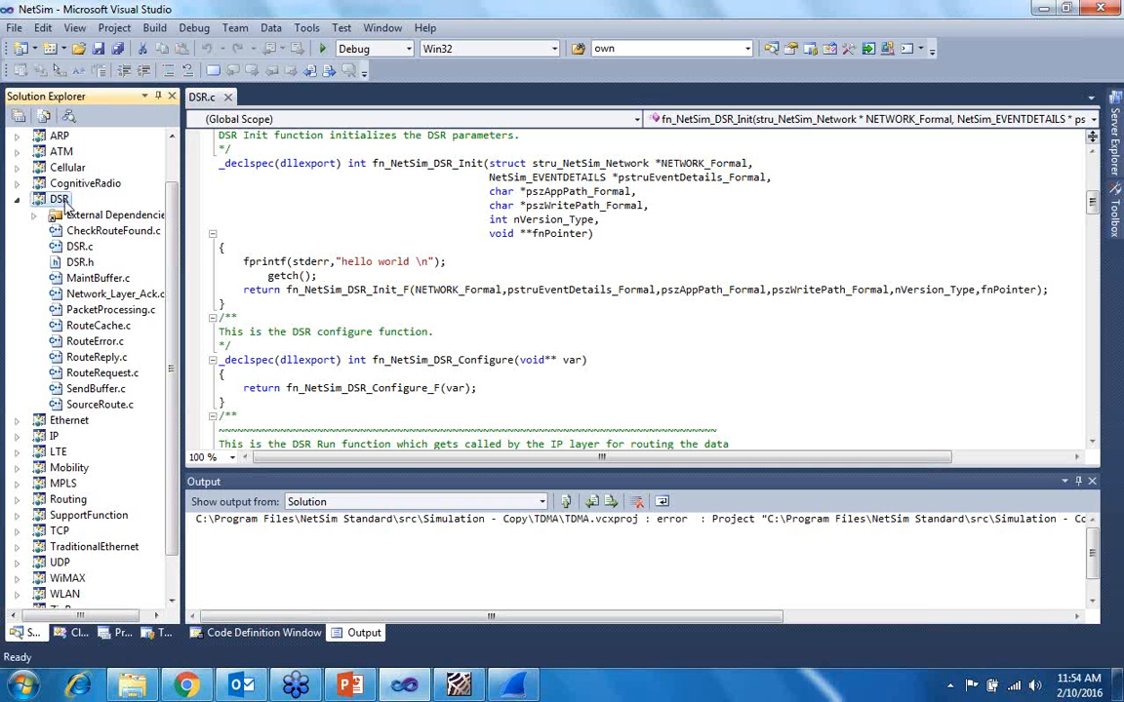
pyautogui.rightClick(60, 200)
pyautogui.click(451, 285)
pyautogui.click(454, 289)
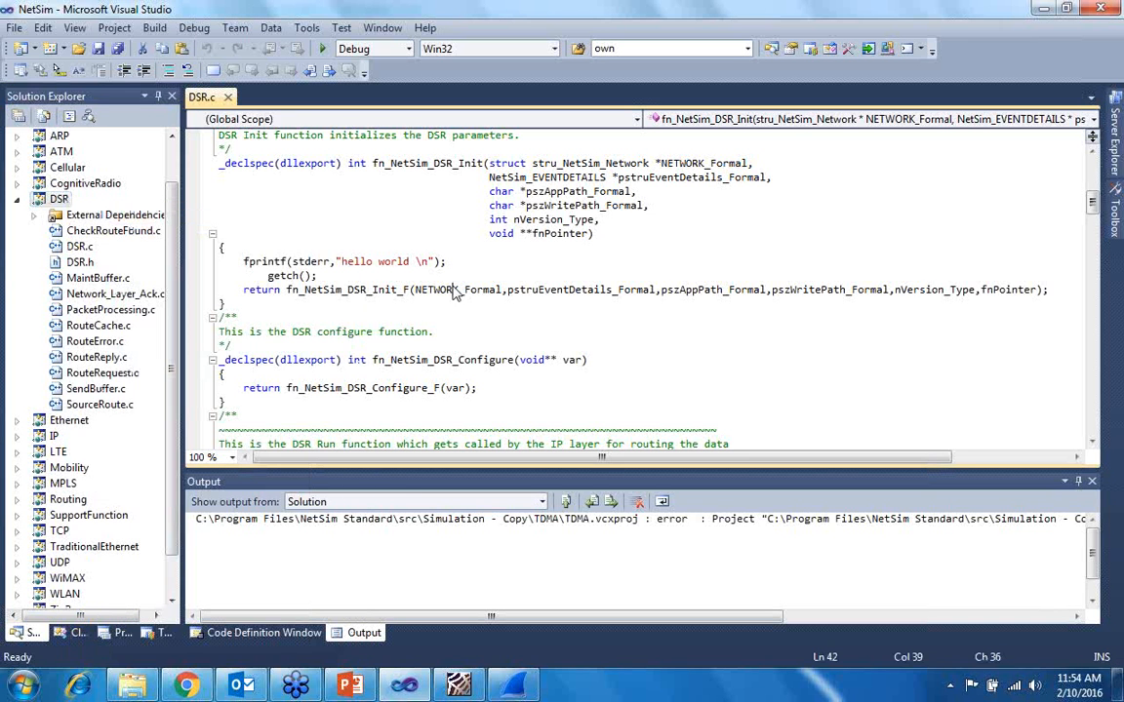
# - Switch to Windows Explorer, open the Dll folder within Simulation - Copy and locate libDSR.dll
pyautogui.click(133, 686)
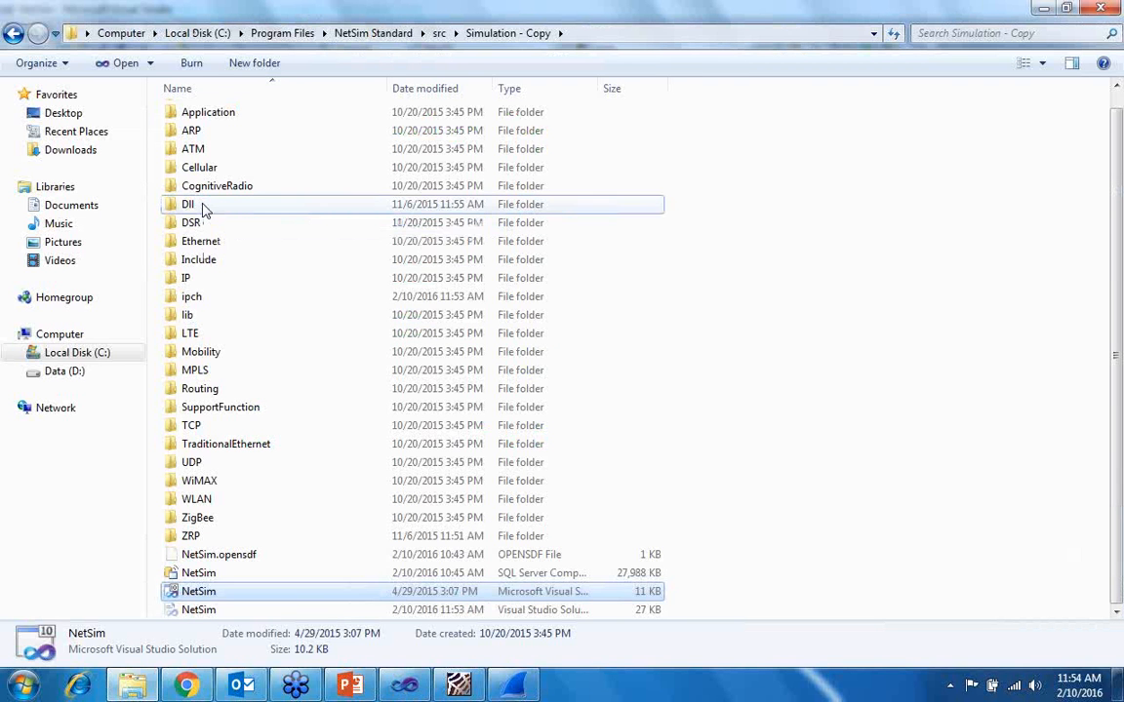
pyautogui.click(203, 206)
pyautogui.doubleClick(203, 206)
pyautogui.scroll(-3, 238, 409)
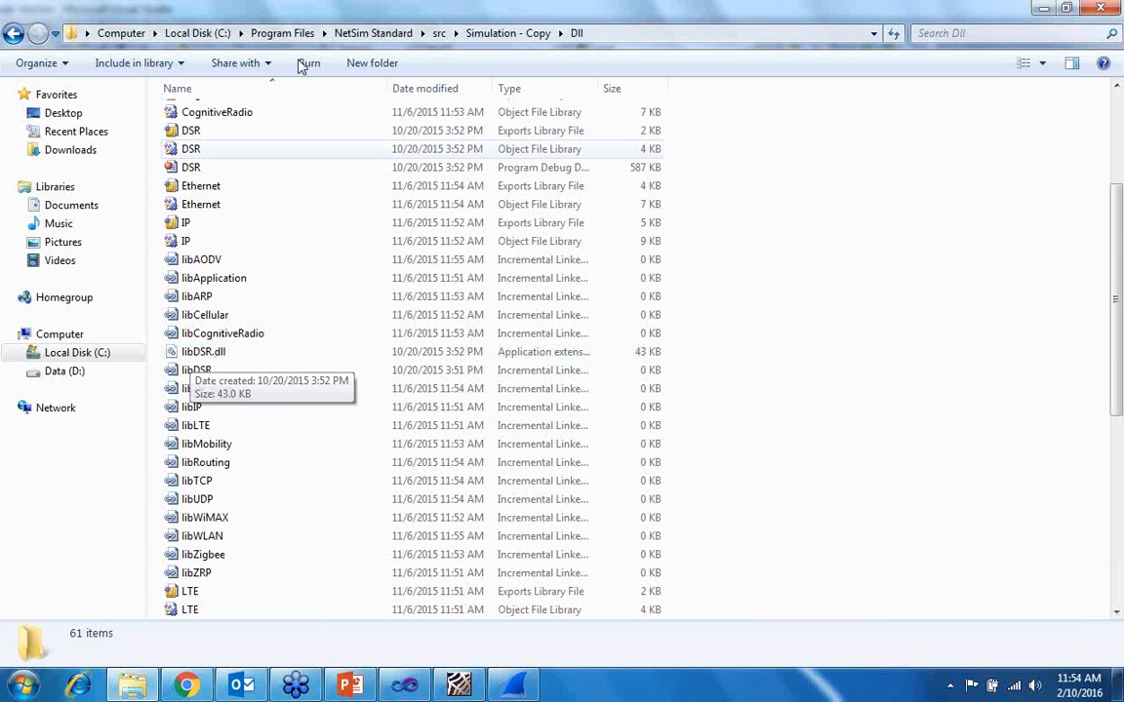
# - Find and select libDSR.dll in NetSim Standard's bin folder, and go back up to Program Files
pyautogui.click(378, 35)
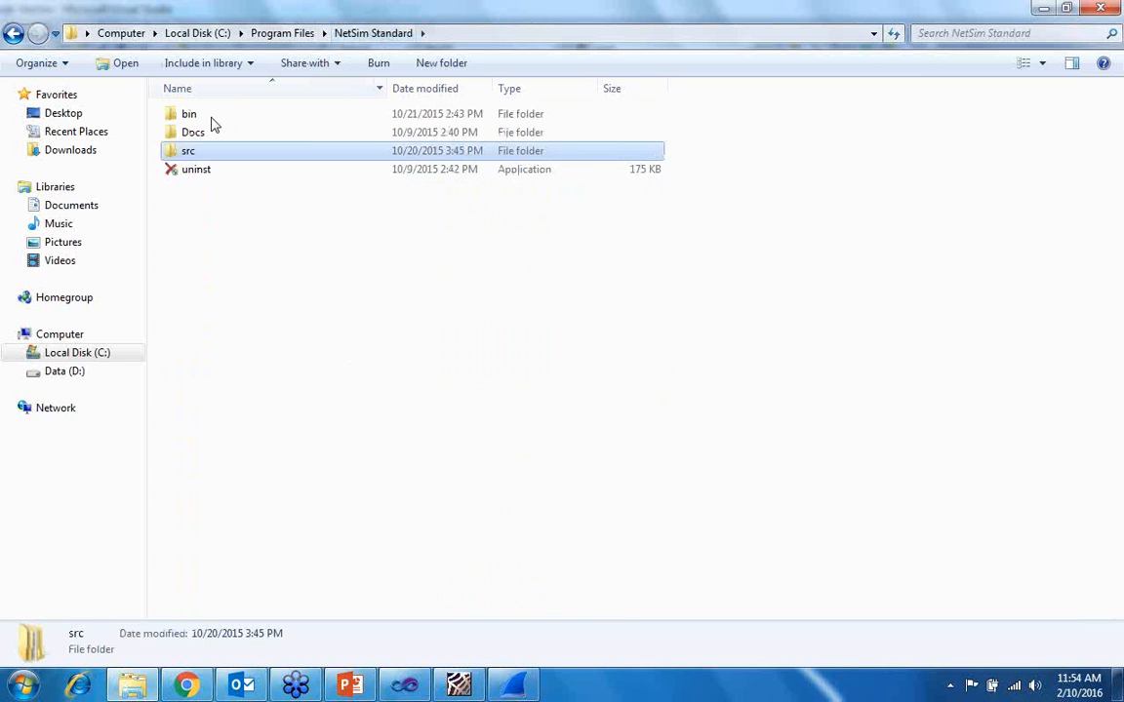
pyautogui.doubleClick(209, 117)
pyautogui.scroll(-10, 276, 406)
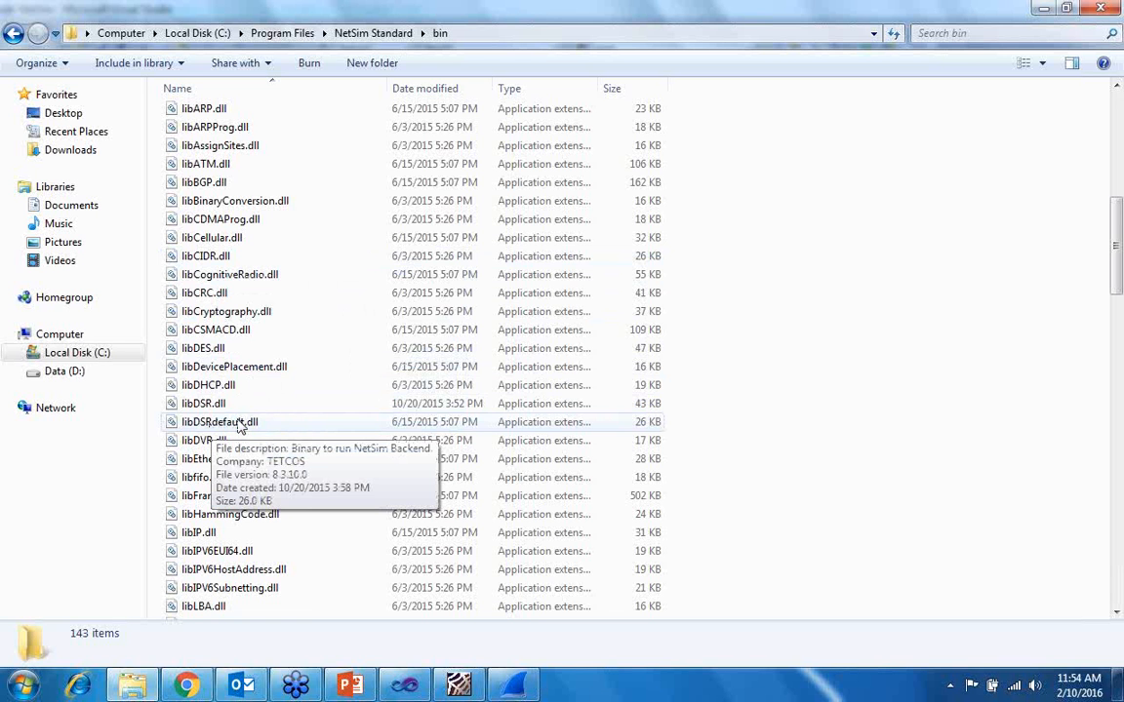
pyautogui.click(206, 408)
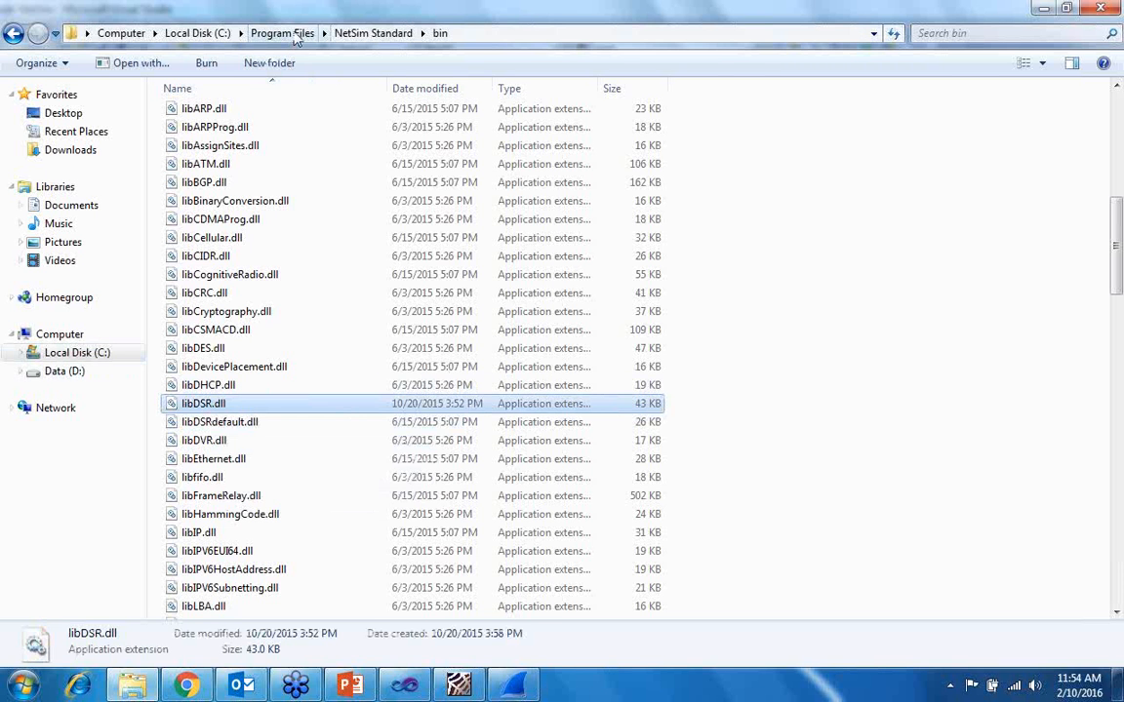
pyautogui.click(285, 34)
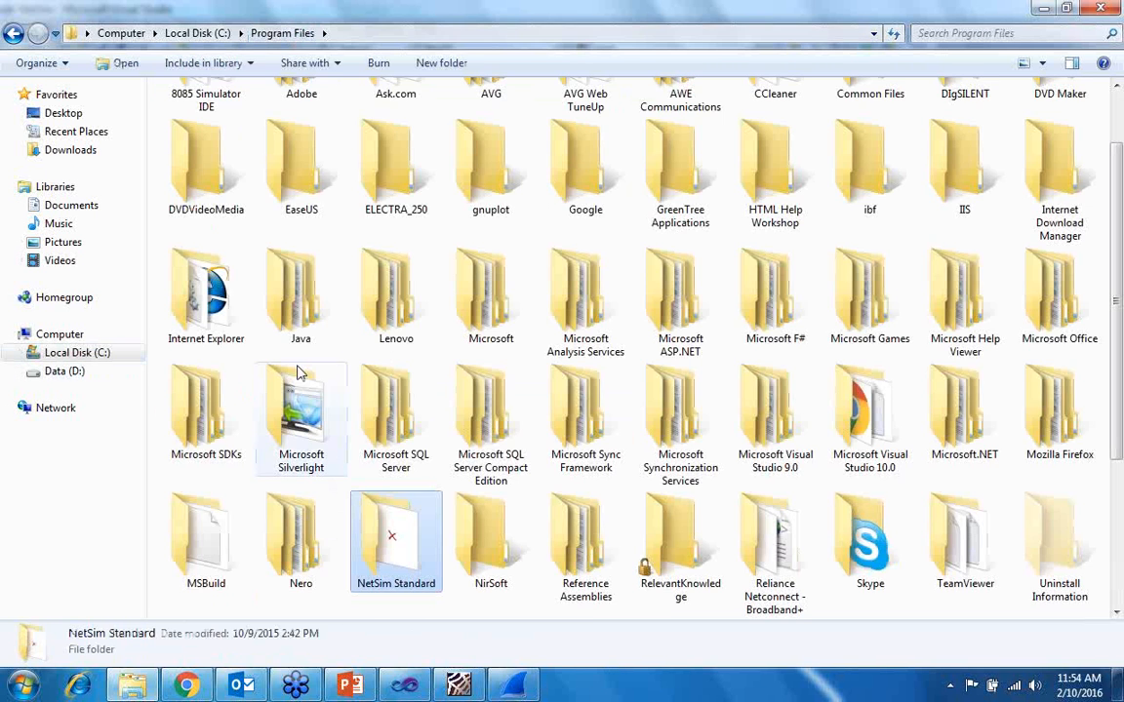
# - Switch to NetSim and open the saved network from the Configuration file in the manet folder
pyautogui.click(457, 687)
pyautogui.click(27, 34)
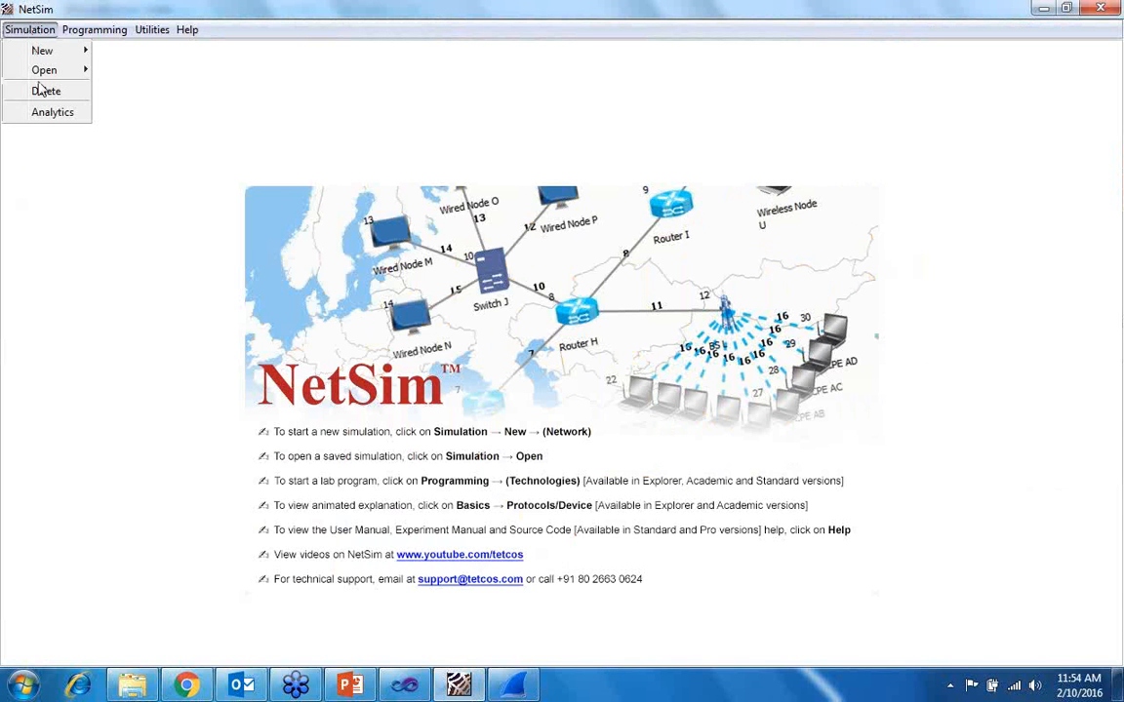
pyautogui.moveTo(44, 70)
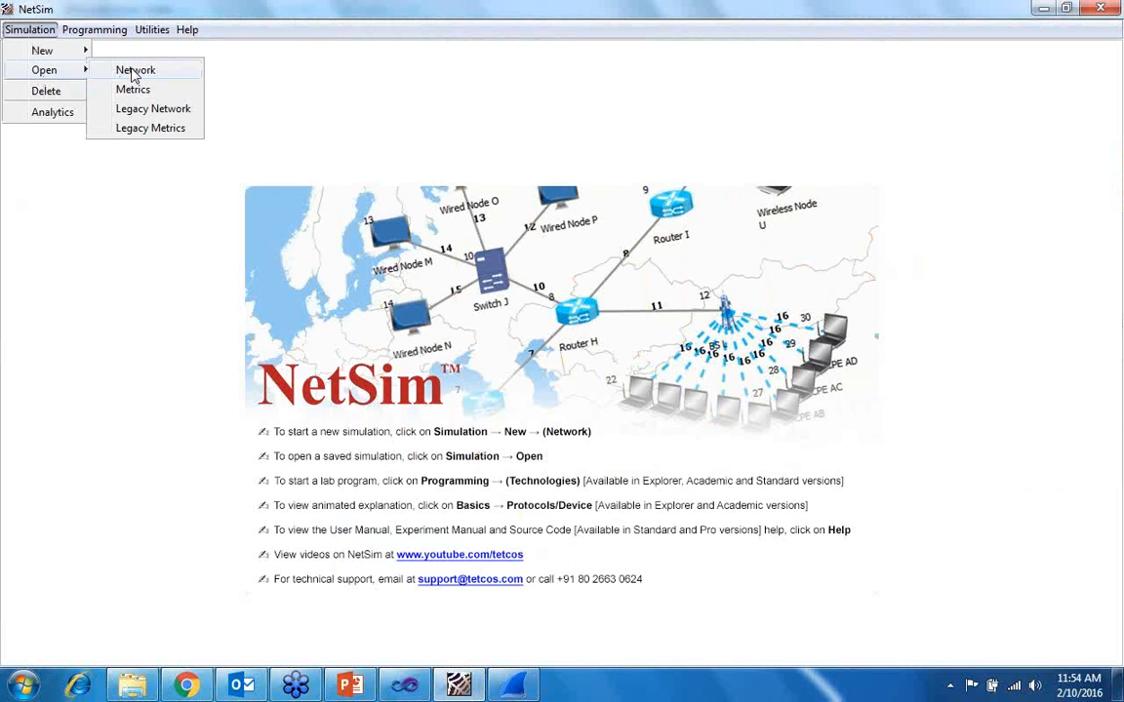
pyautogui.click(134, 73)
pyautogui.click(683, 365)
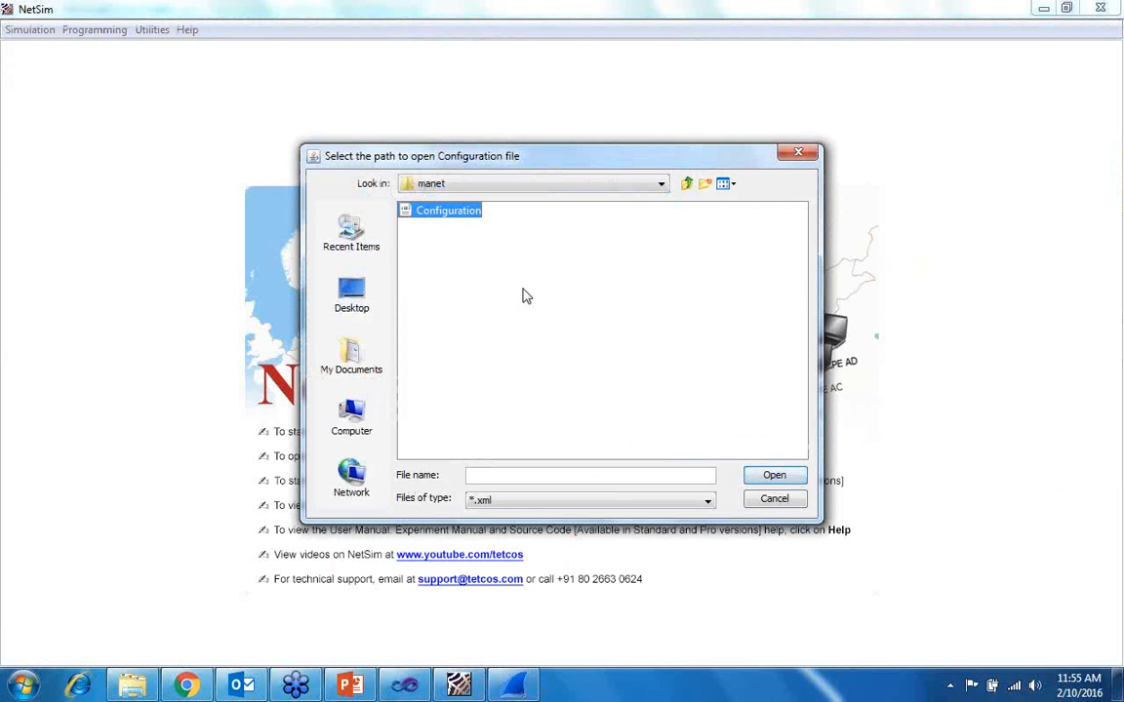
pyautogui.click(776, 475)
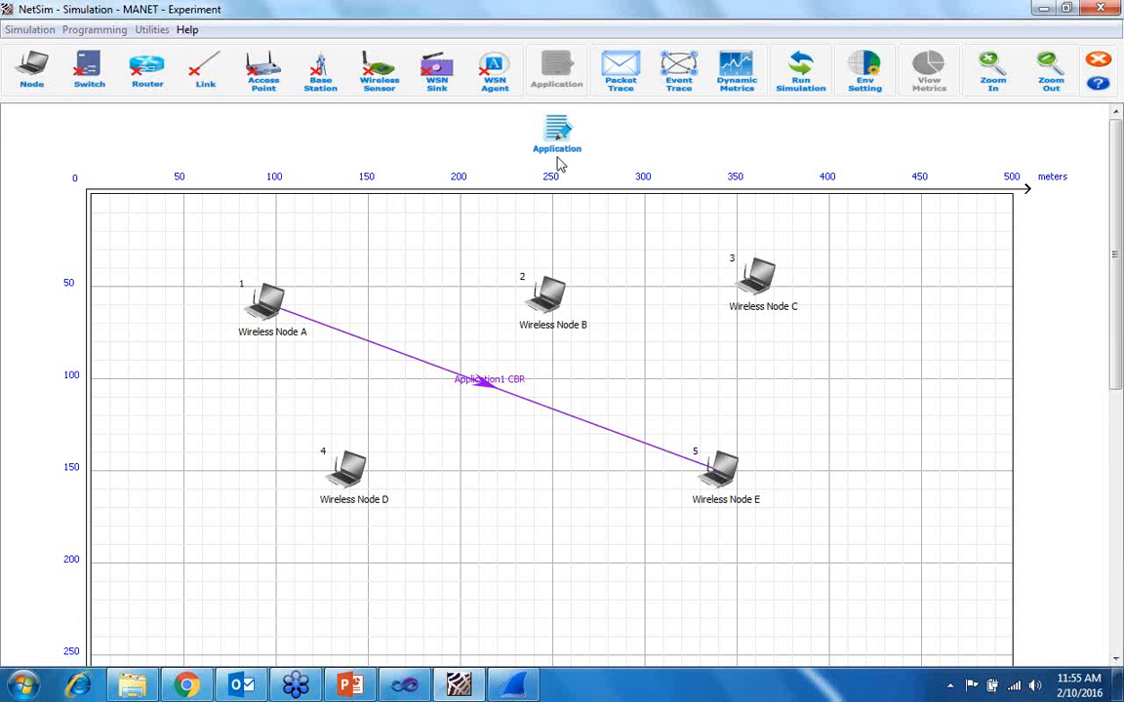
# - Run the MANET simulation for 50 s with animation recording and open its packet animation
pyautogui.click(798, 86)
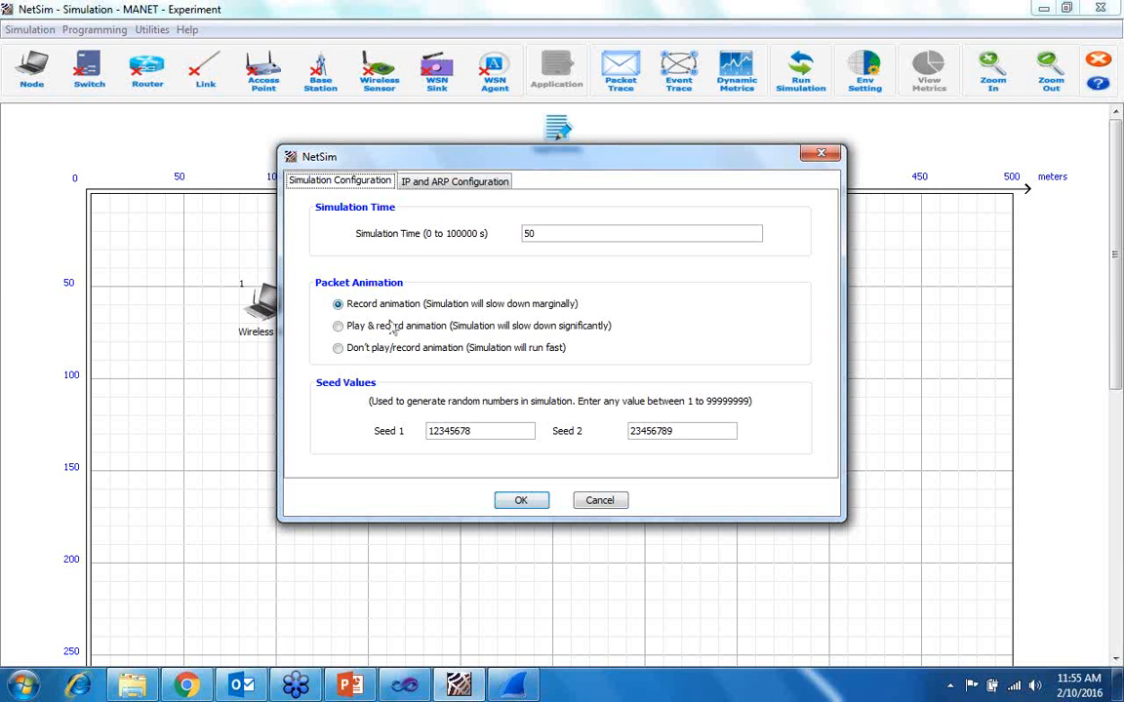
pyautogui.click(522, 501)
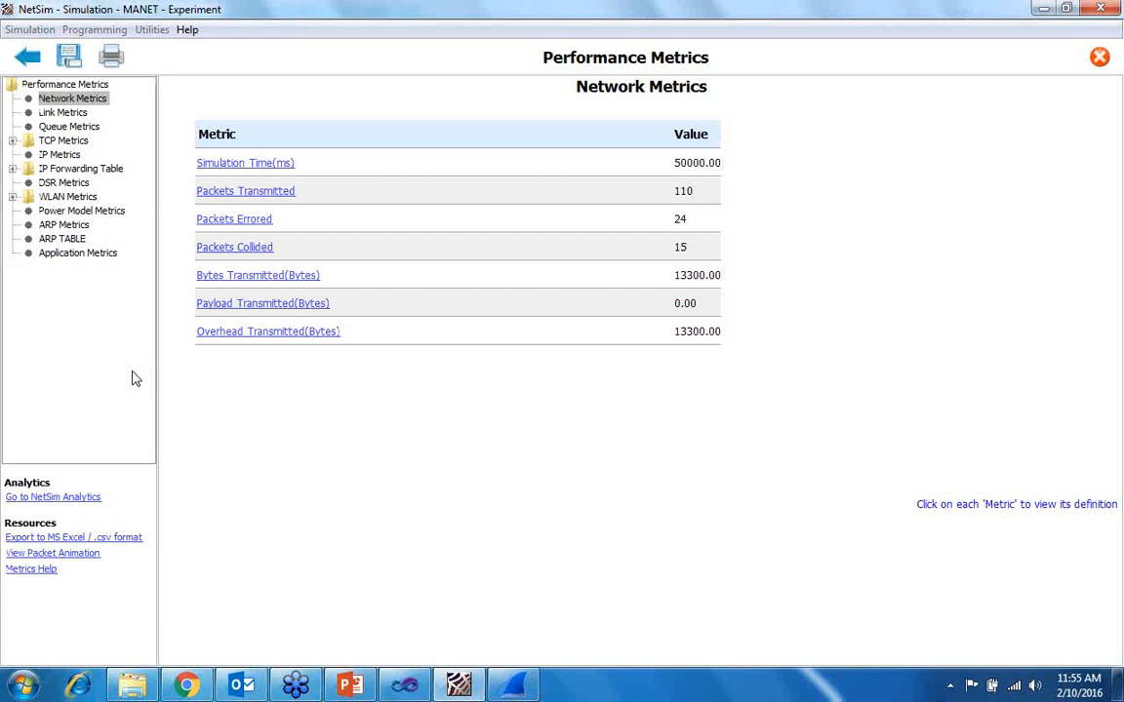
pyautogui.click(19, 501)
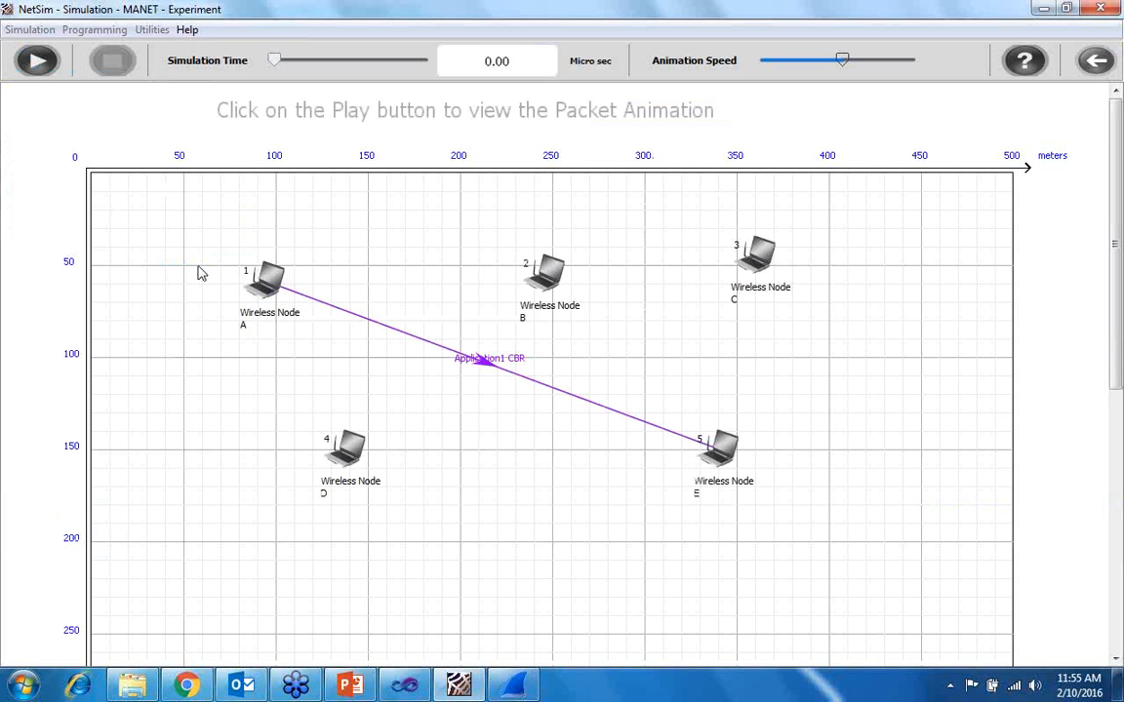
# - Play the MANET packet animation, stop it and return to the performance metrics
pyautogui.click(39, 61)
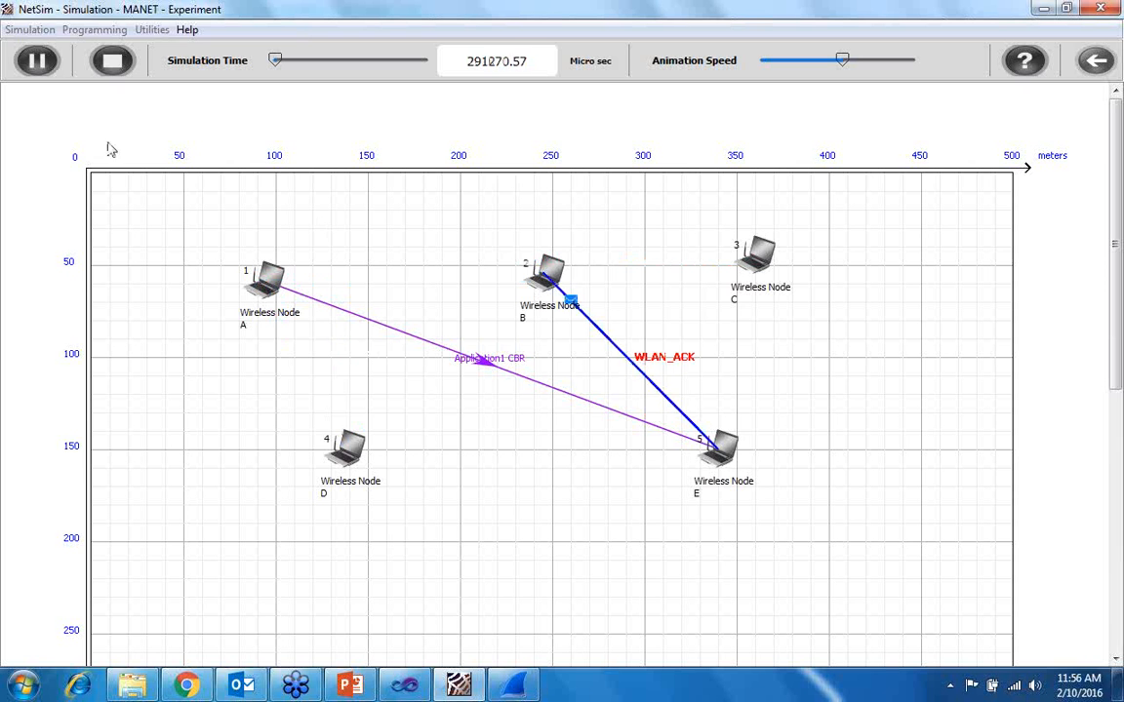
pyautogui.click(112, 60)
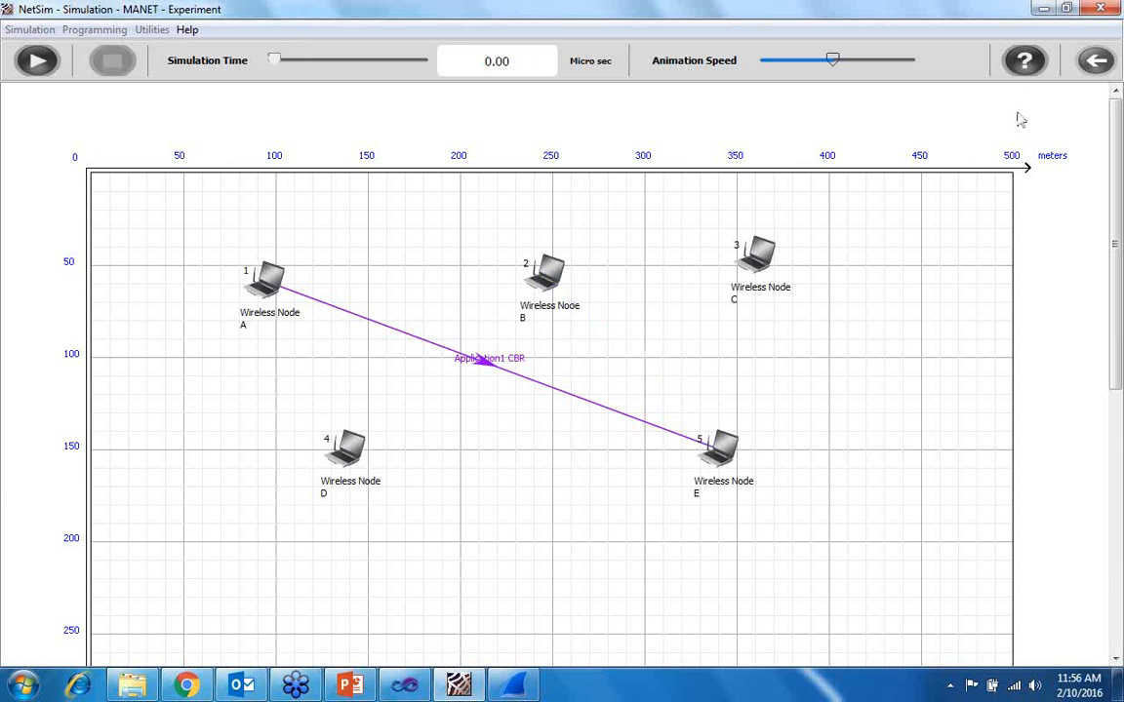
pyautogui.click(1092, 60)
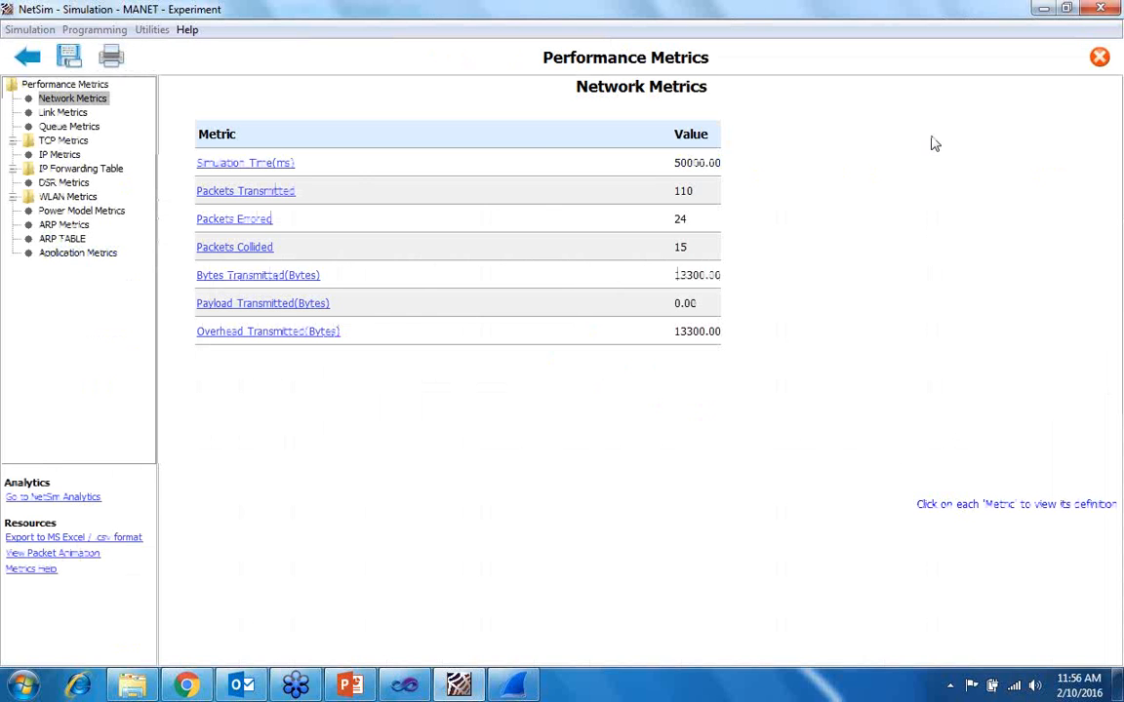
# - Leave the performance metrics and close the MANET experiment to return to NetSim's start screen
pyautogui.click(27, 58)
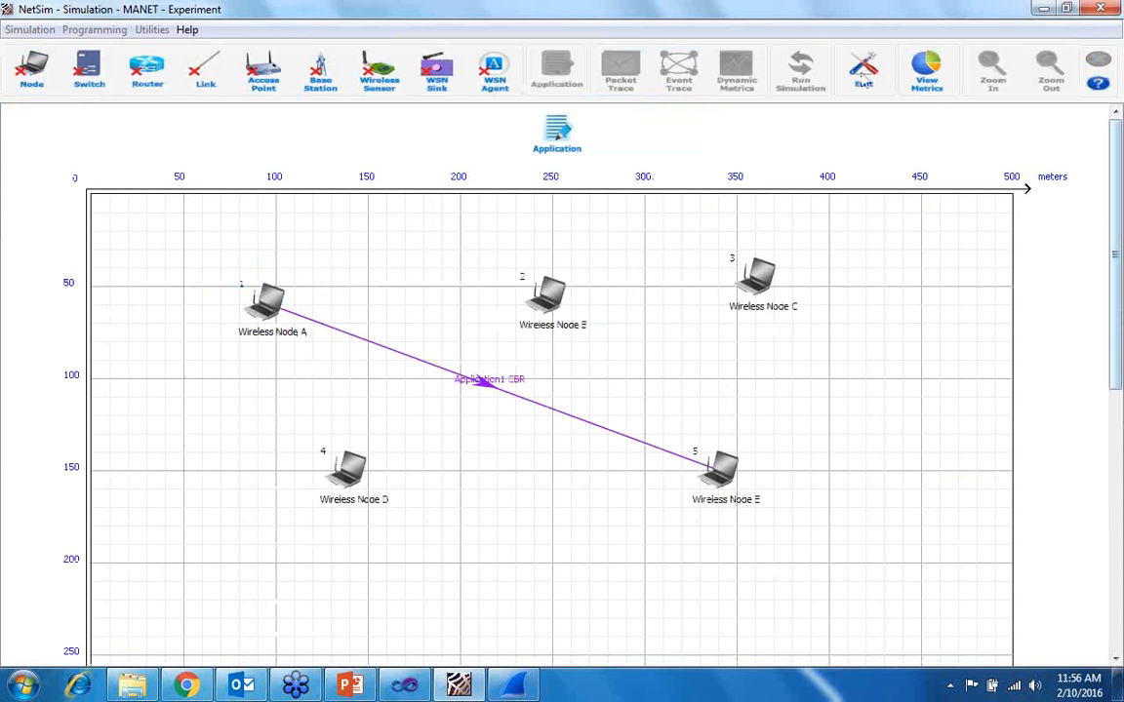
pyautogui.click(1100, 9)
pyautogui.click(596, 360)
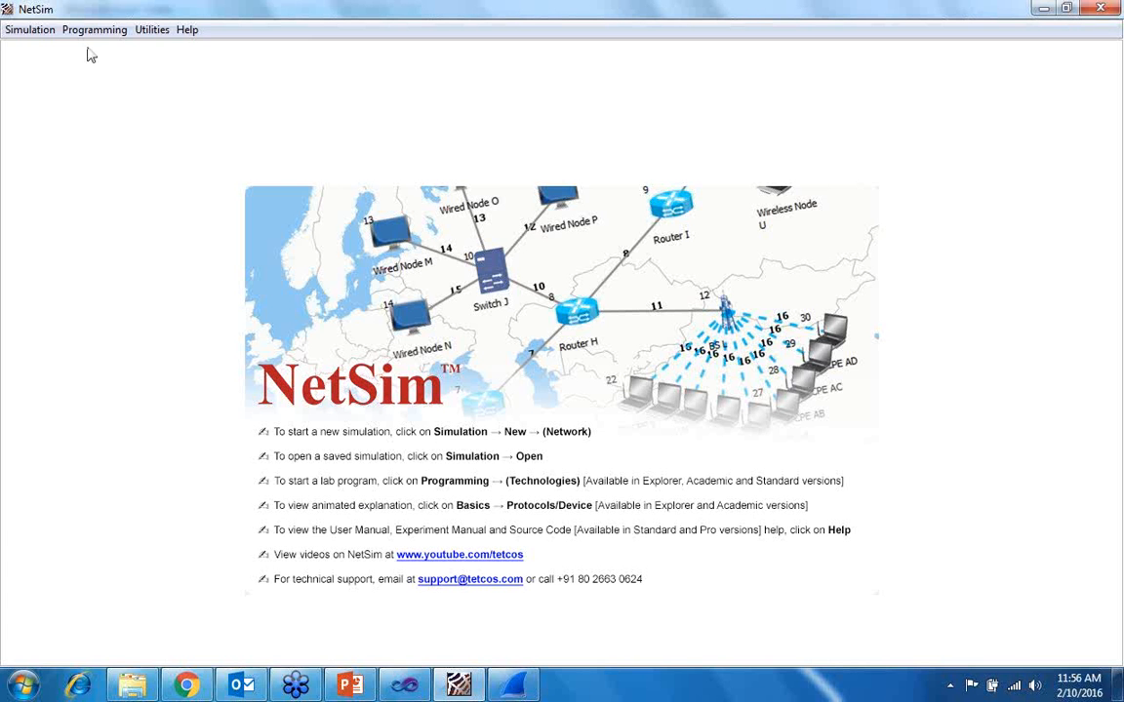
# - Open the Substitution cryptography exercise and encrypt the plain text netsim with key 5 in Sample mode
pyautogui.click(87, 36)
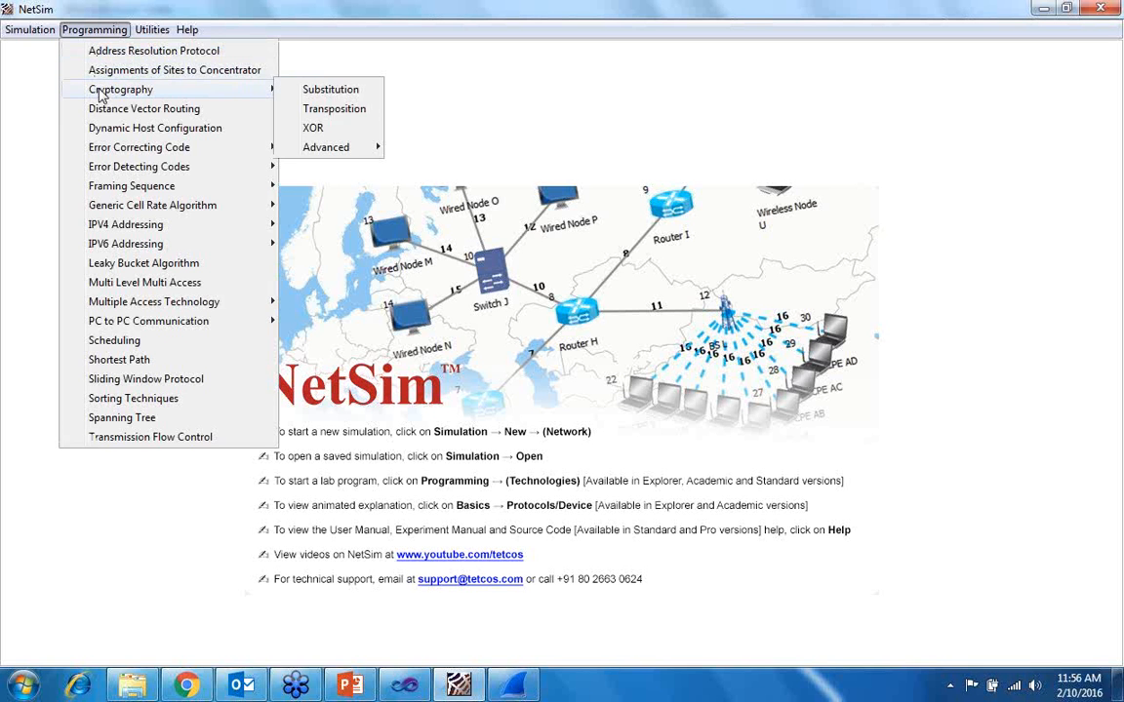
pyautogui.moveTo(146, 89)
pyautogui.click(328, 90)
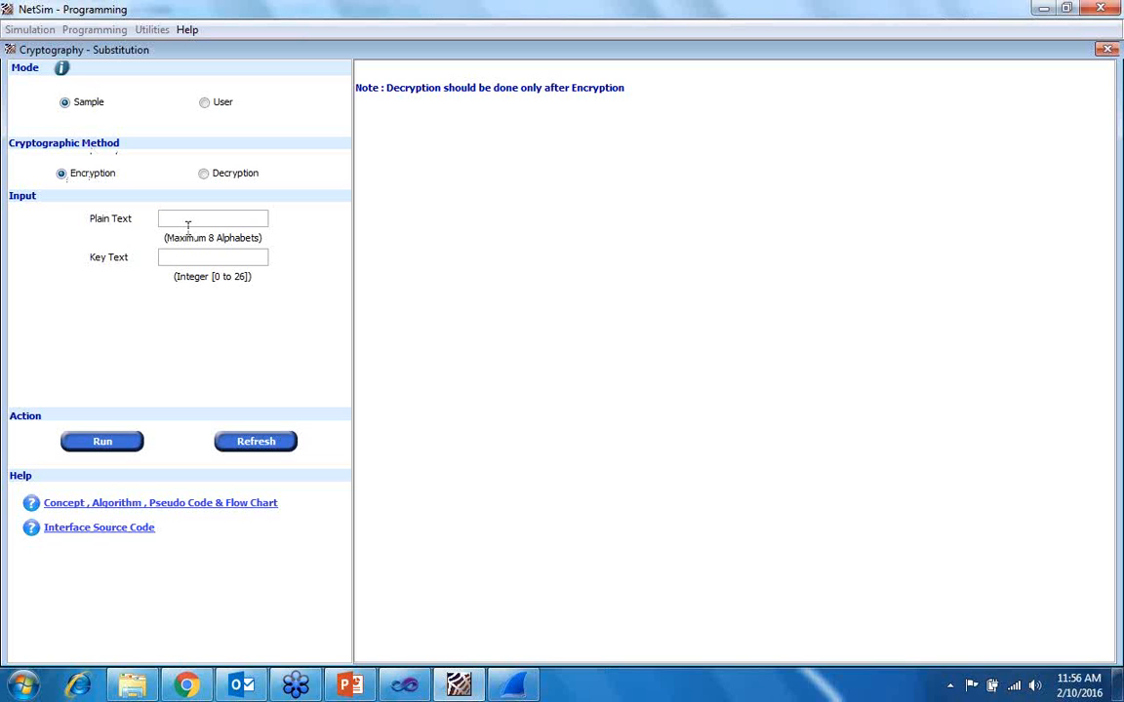
pyautogui.write('netsim')
pyautogui.write('5')
pyautogui.click(104, 448)
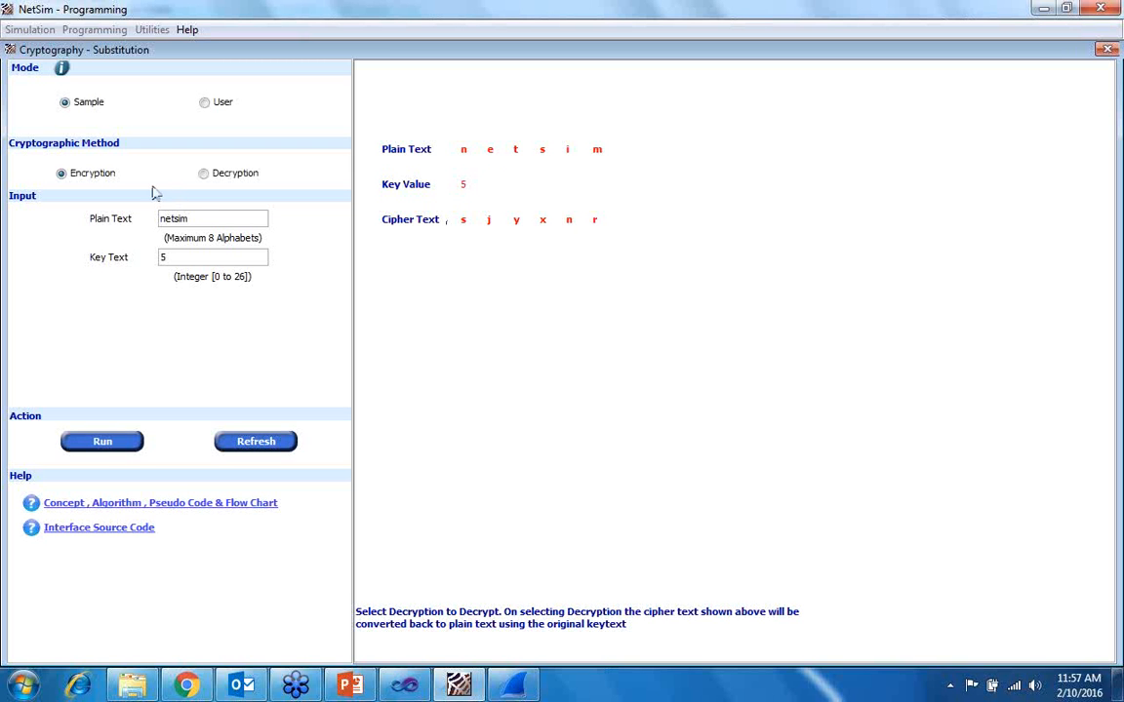
# - Decrypt the resulting cipher text with the same key and reset the exercise's inputs
pyautogui.click(205, 176)
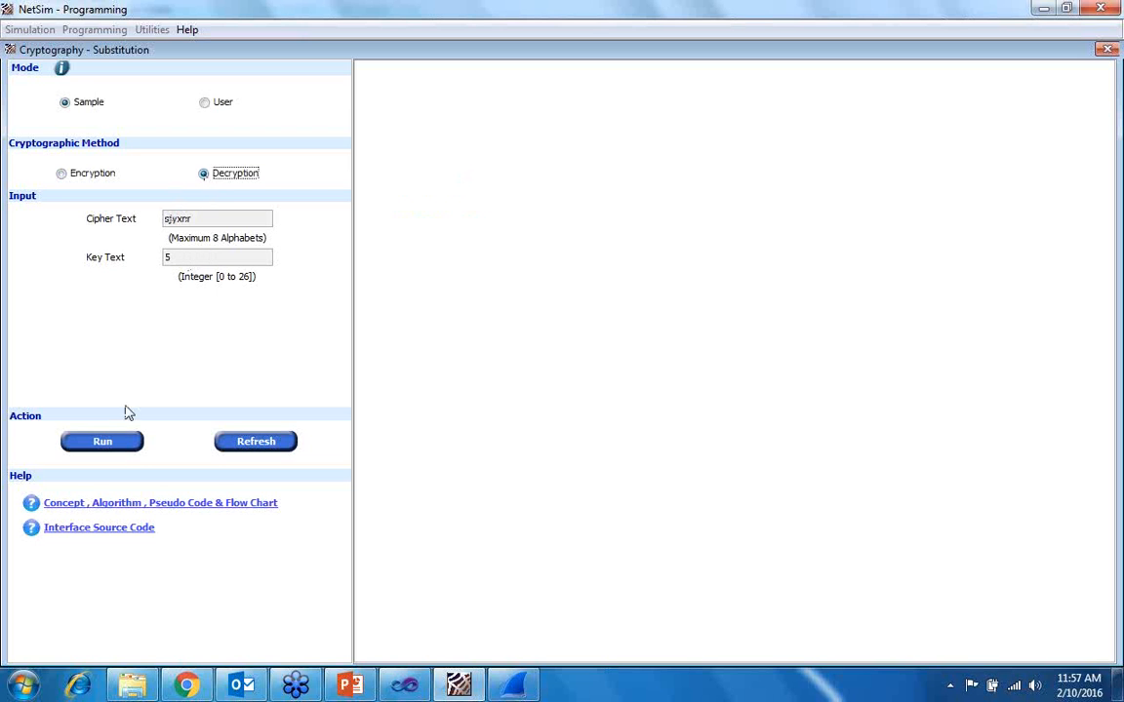
pyautogui.click(105, 444)
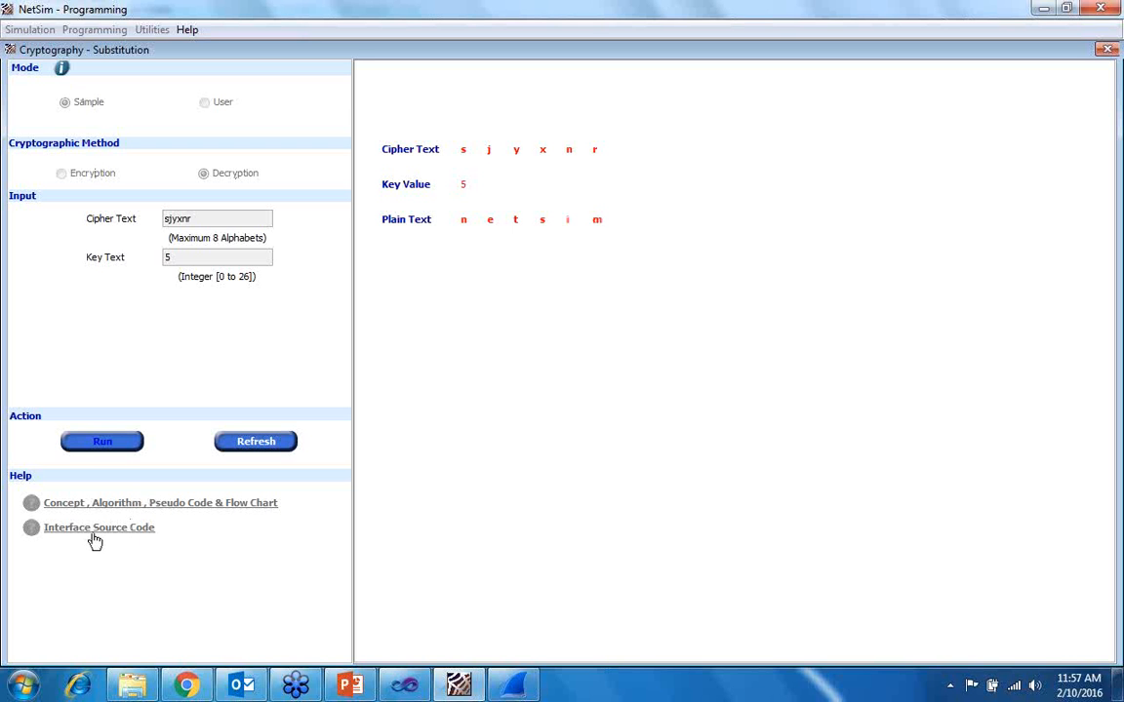
pyautogui.click(223, 444)
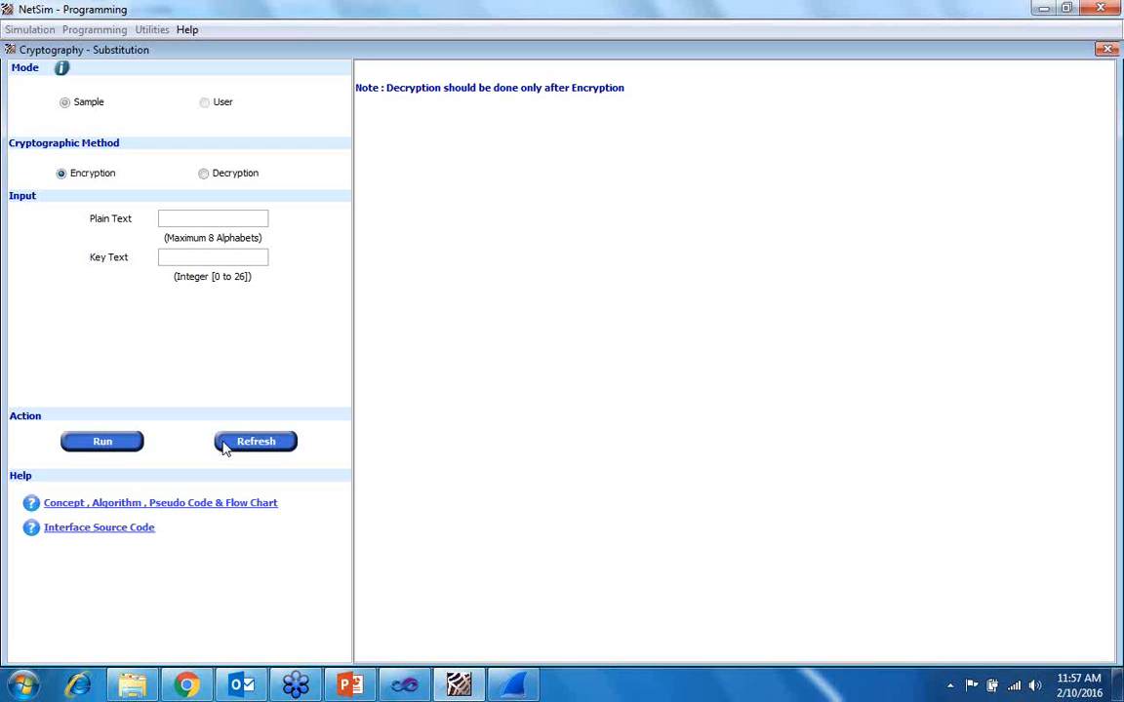
# - Open the substitution exercise's interface source code, read through SubstEncrypt.c in Visual Studio and switch back to NetSim
pyautogui.click(110, 536)
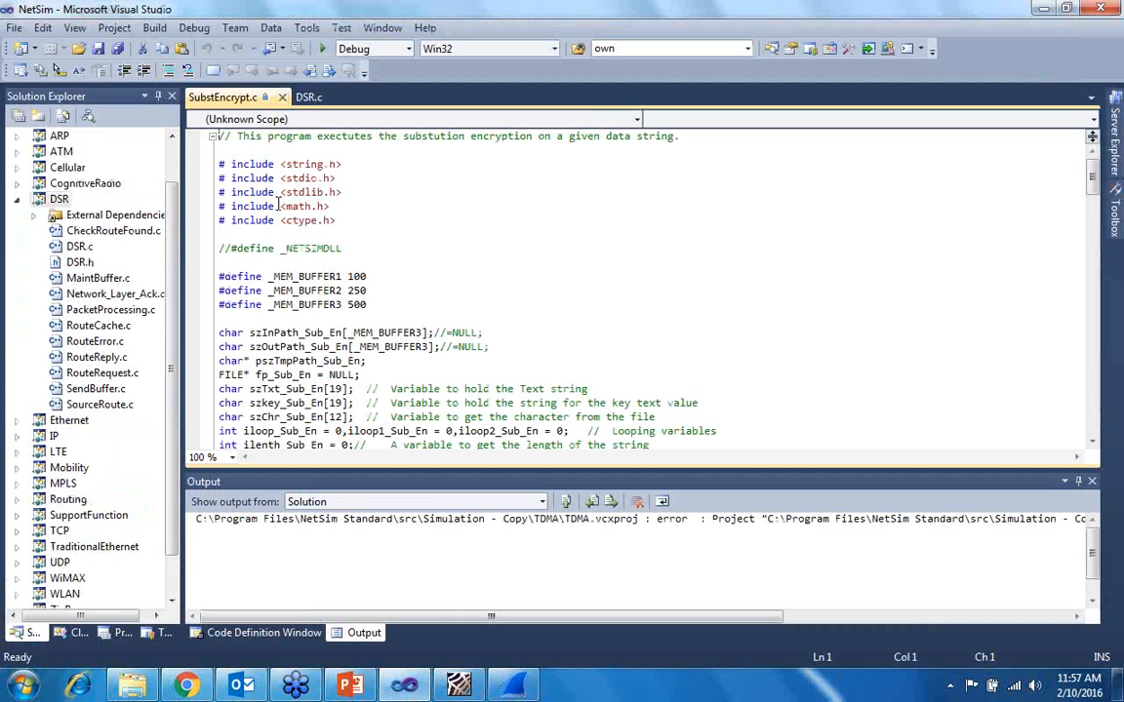
pyautogui.scroll(-20, 283, 214)
pyautogui.scroll(-10, 293, 244)
pyautogui.scroll(14, 307, 268)
pyautogui.scroll(20, 310, 271)
pyautogui.scroll(-13, 313, 273)
pyautogui.scroll(5, 293, 312)
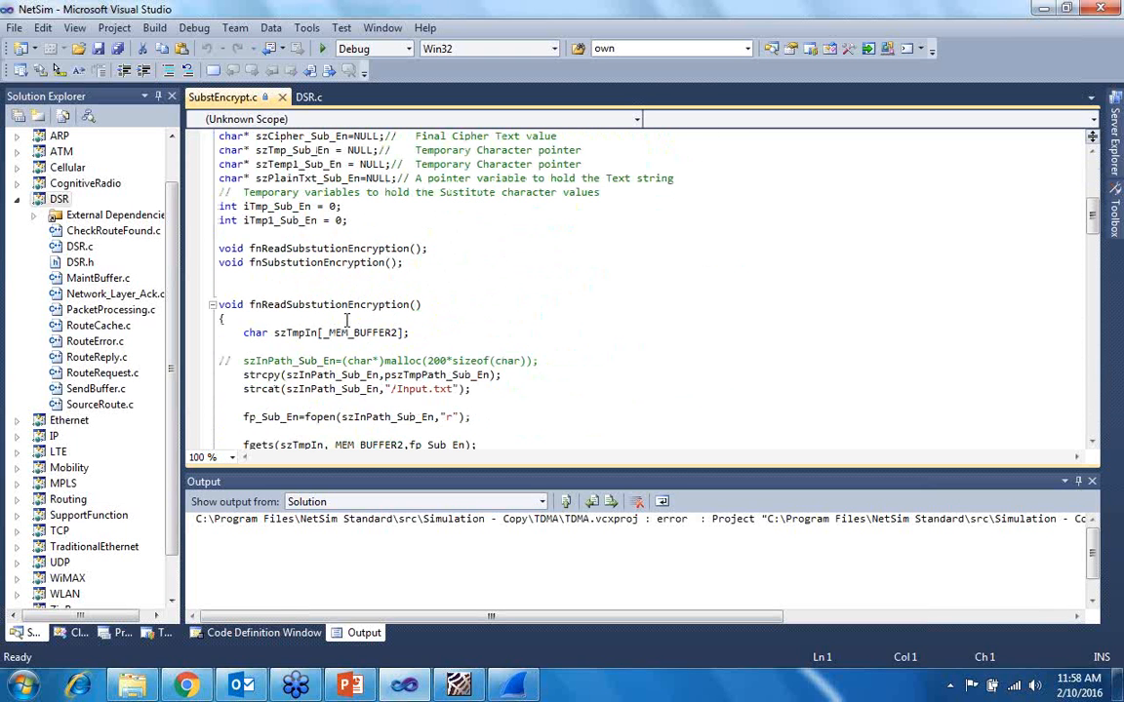
pyautogui.scroll(-7, 325, 277)
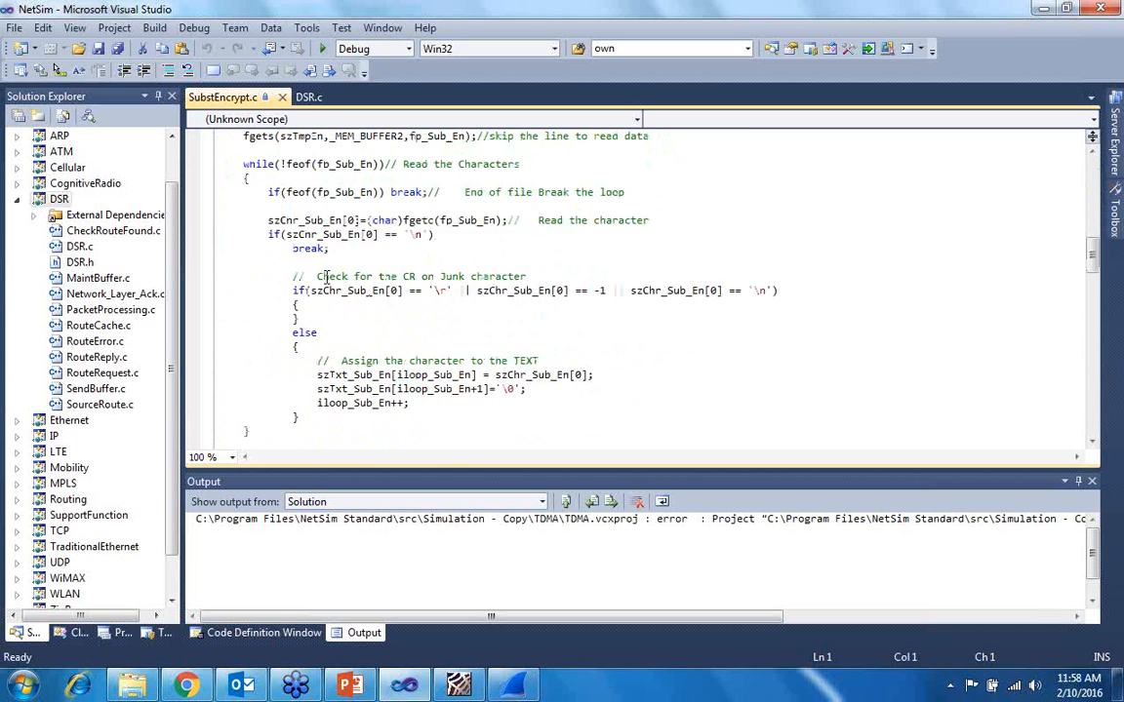
pyautogui.scroll(-5, 325, 277)
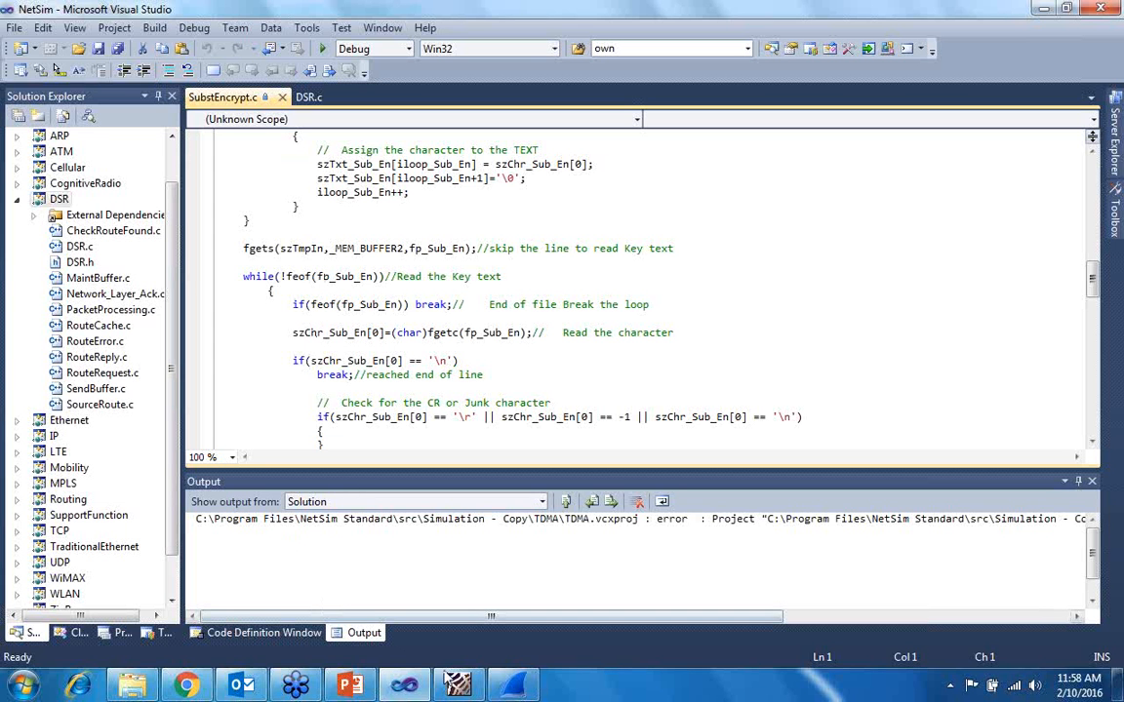
pyautogui.click(458, 685)
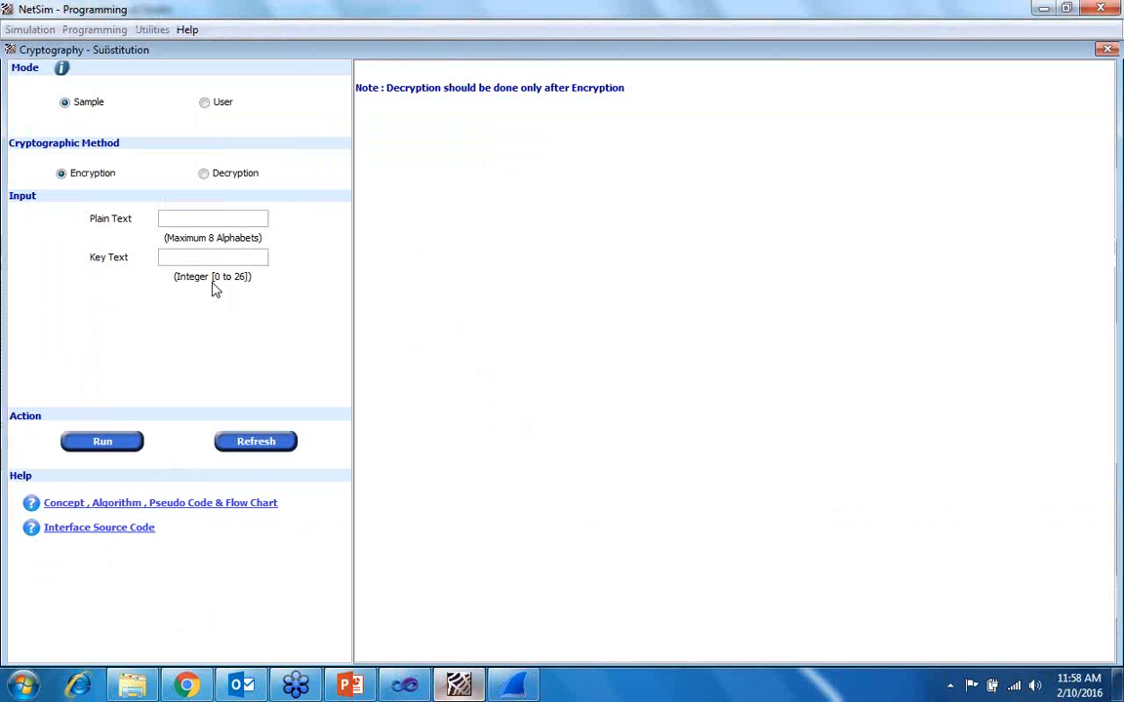
# - Check the User mode's executable selection without choosing a file, and read through the exercise's concept and algorithm help
pyautogui.click(205, 103)
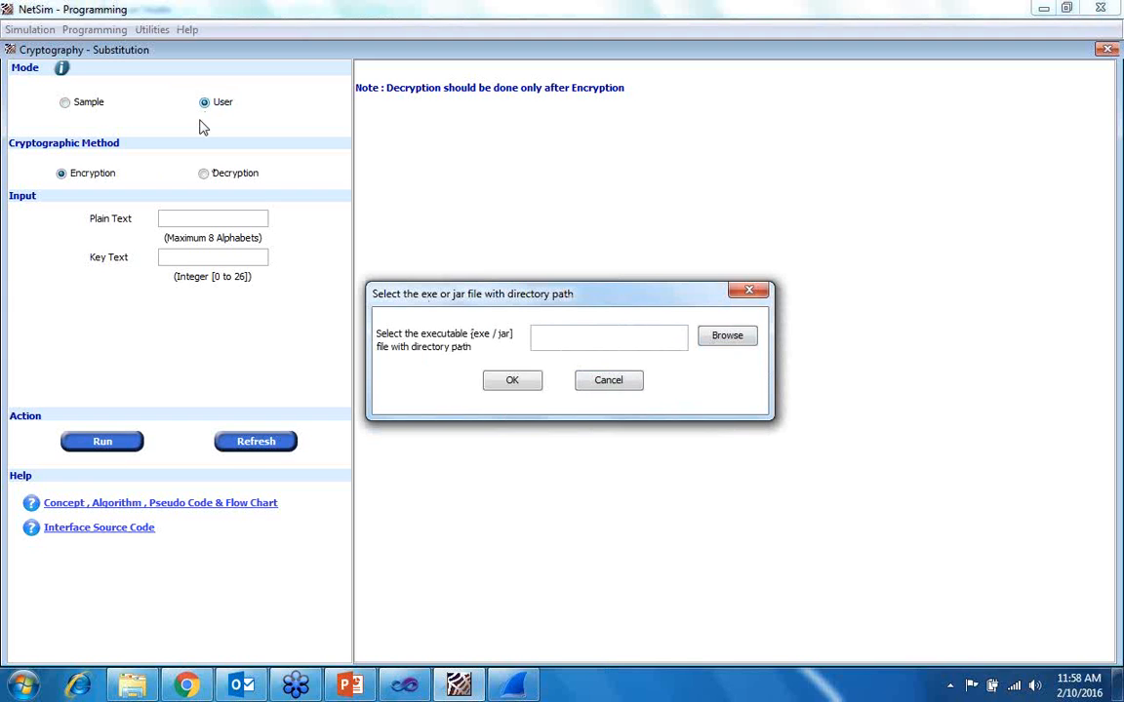
pyautogui.click(607, 381)
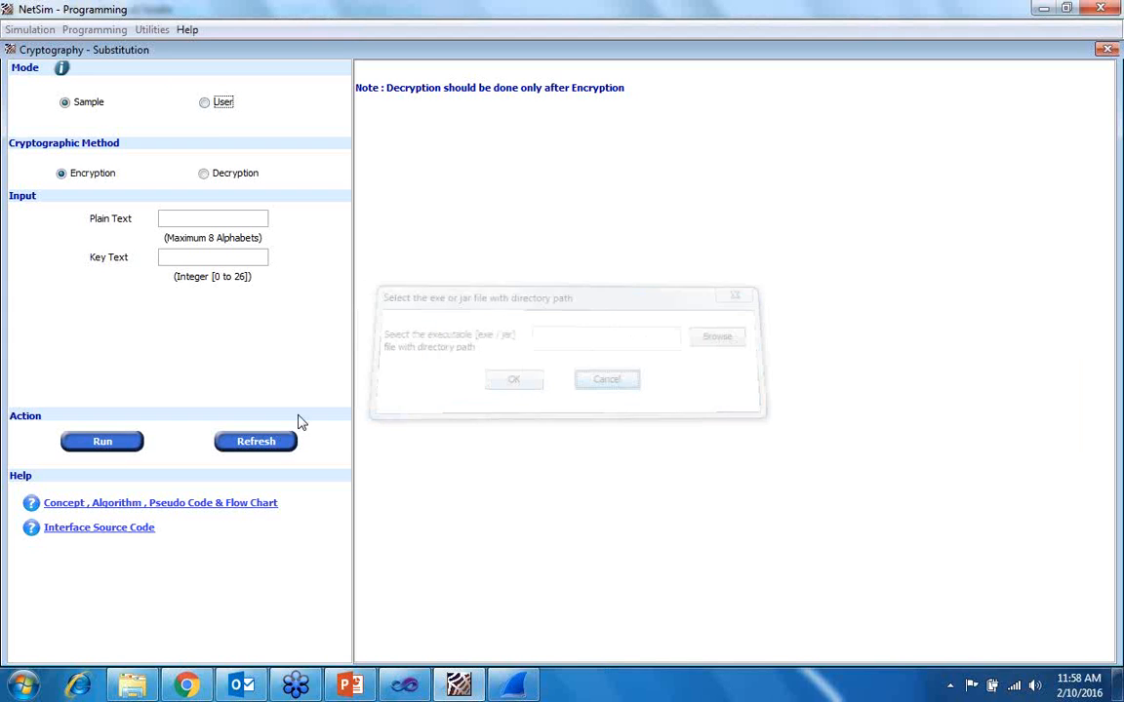
pyautogui.click(100, 504)
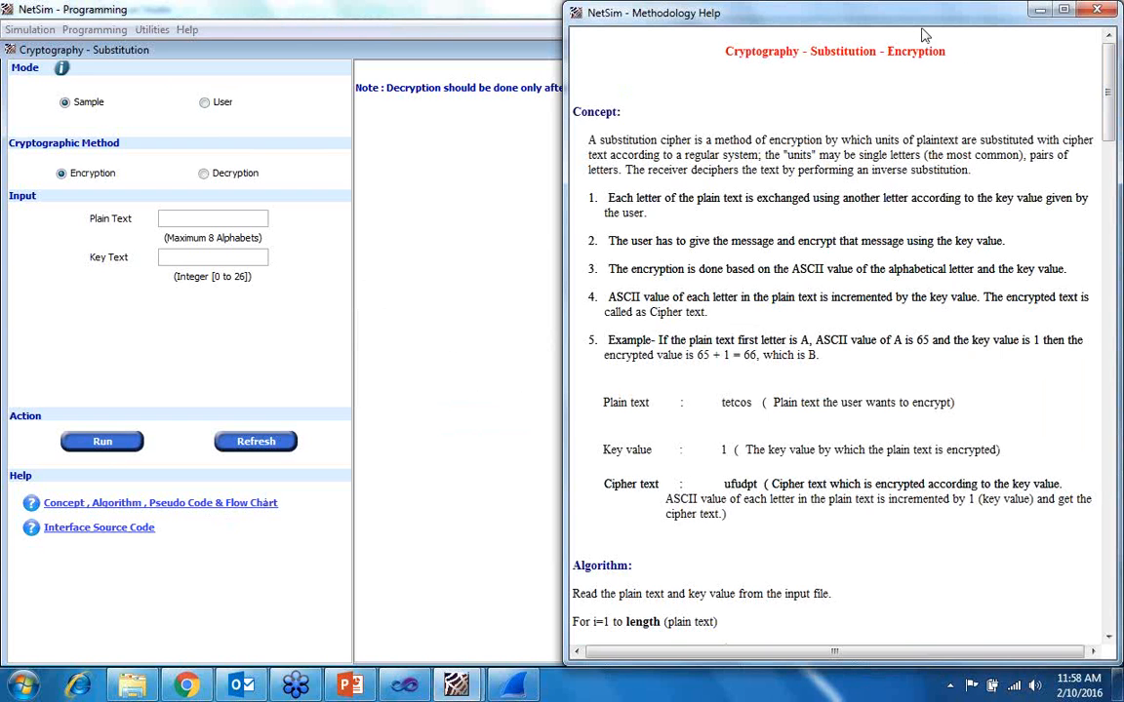
pyautogui.scroll(-20, 963, 78)
pyautogui.scroll(20, 915, 473)
pyautogui.click(1096, 10)
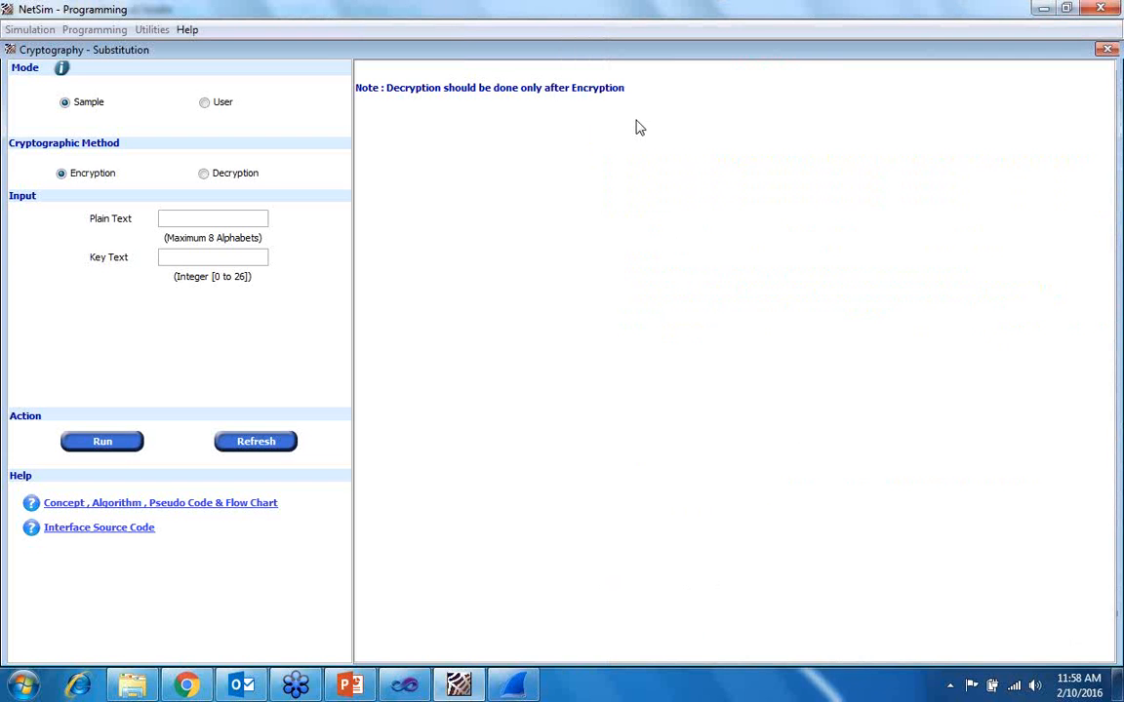
# - Close the Substitution exercise and look over the simulation options and programming exercises available from the start screen
pyautogui.click(1106, 49)
pyautogui.click(30, 30)
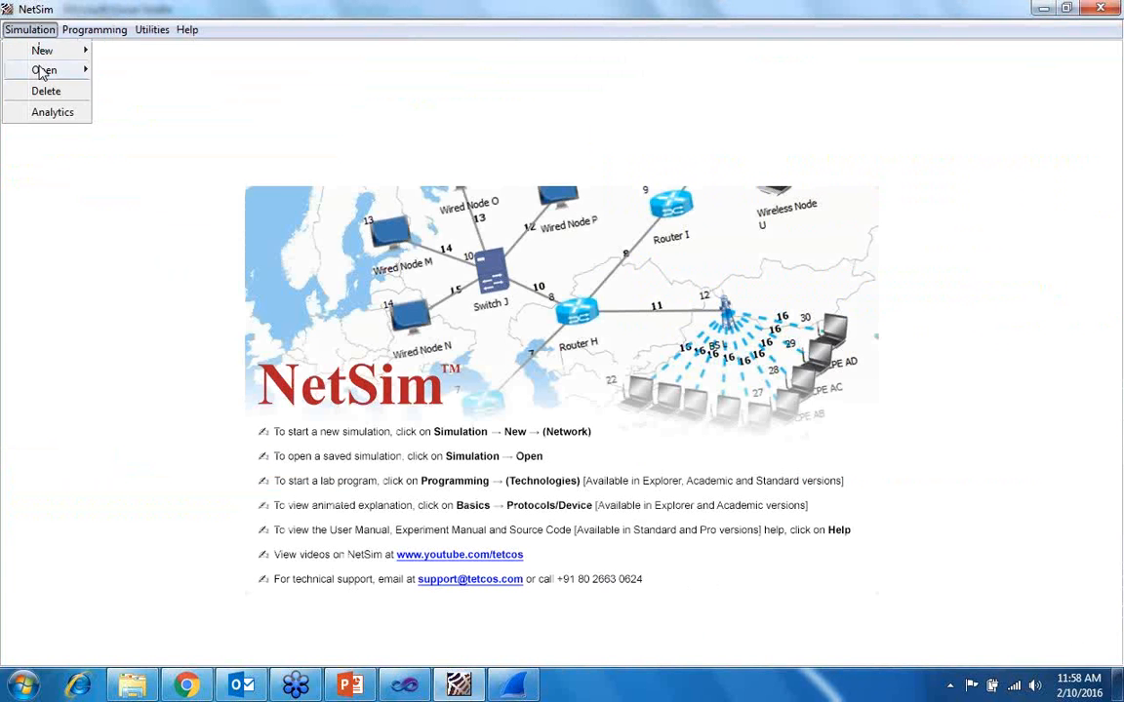
pyautogui.moveTo(94, 30)
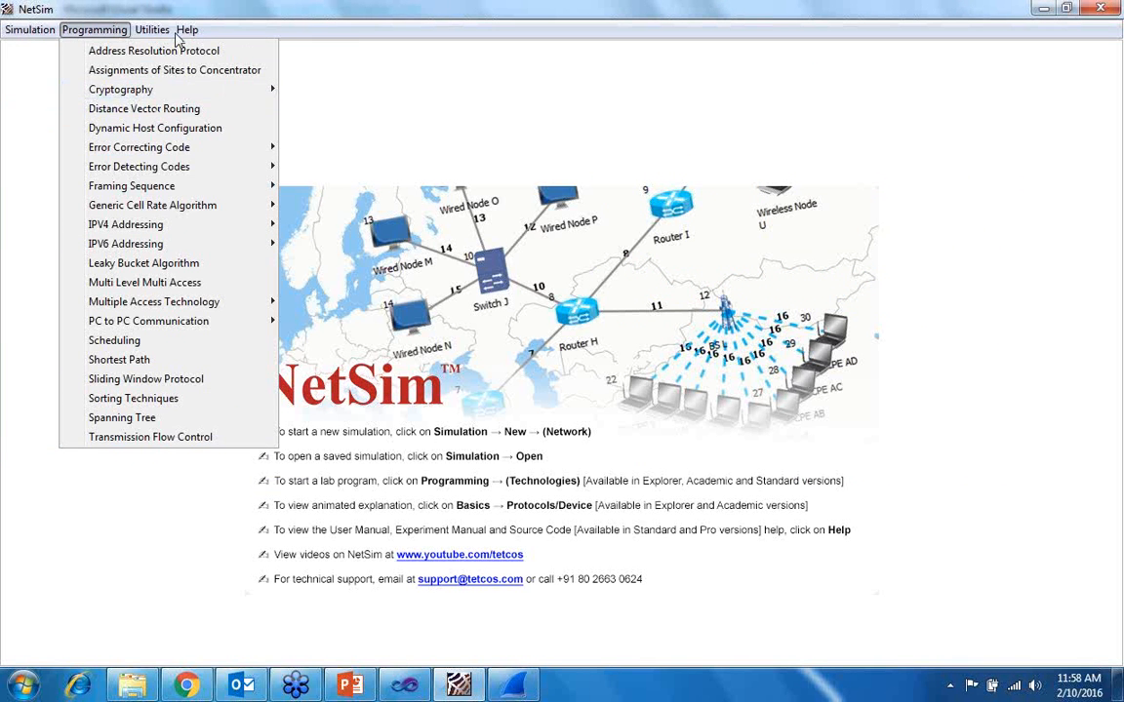
pyautogui.moveTo(185, 29)
pyautogui.click(127, 331)
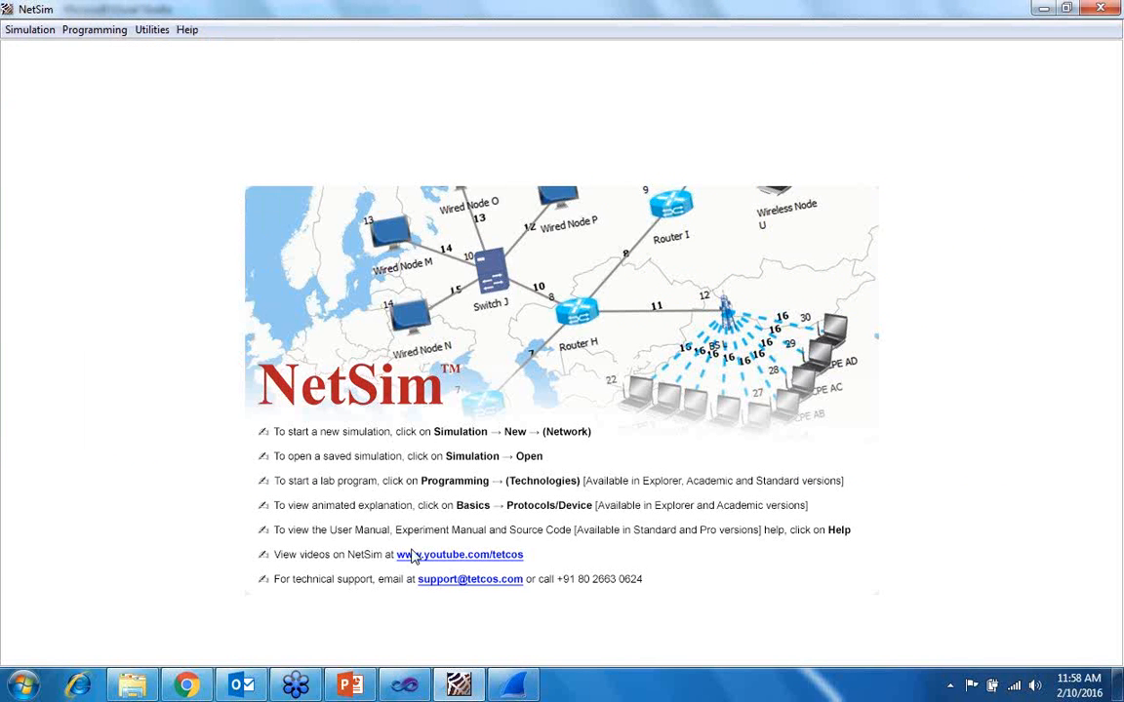
# - Switch to Wireshark, browse the WIRED_NODE_A packet capture and list its TCP conversations
pyautogui.click(516, 687)
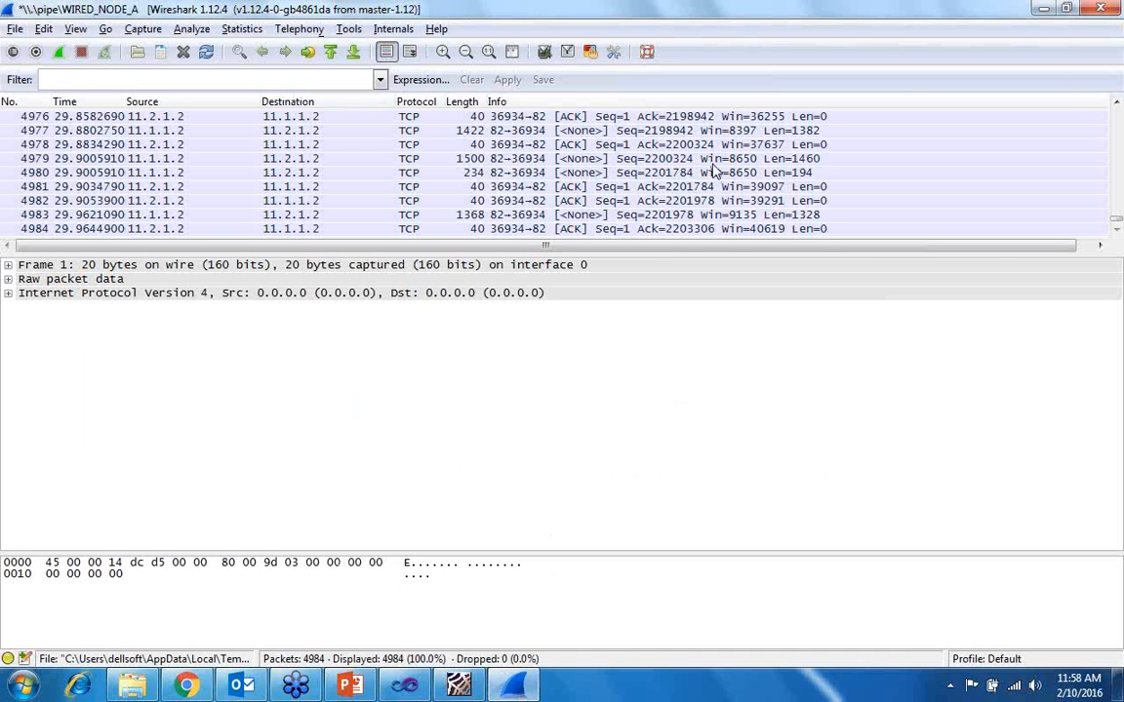
pyautogui.scroll(1, 484, 196)
pyautogui.scroll(4, 485, 196)
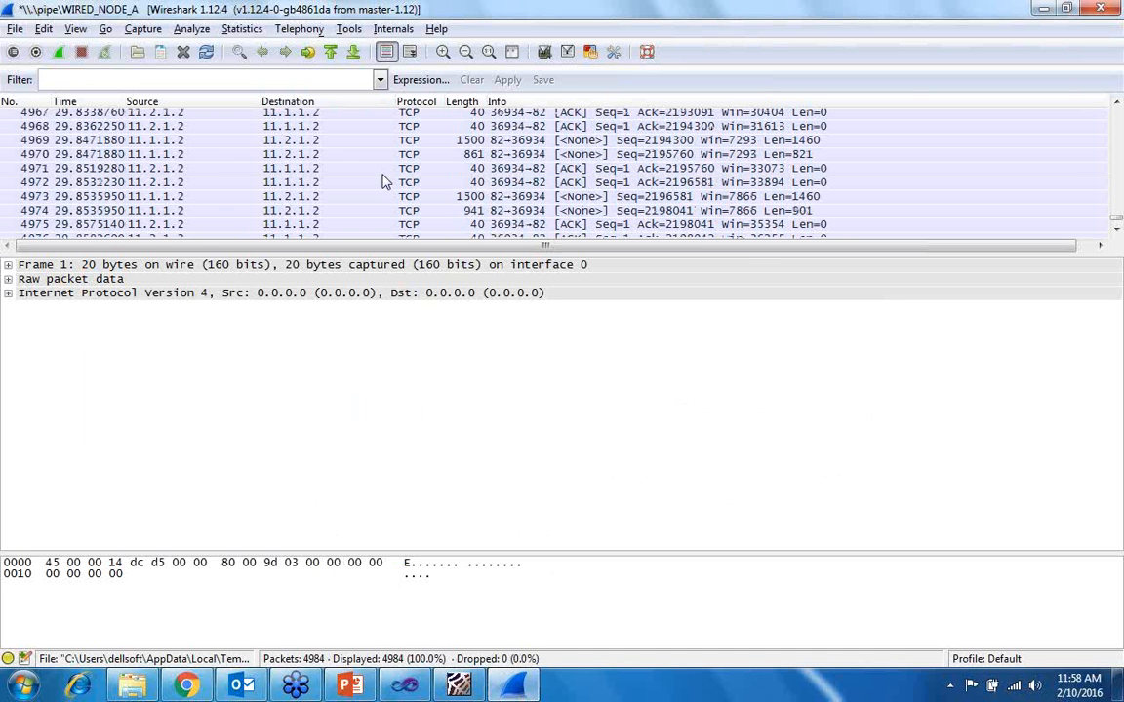
pyautogui.click(242, 30)
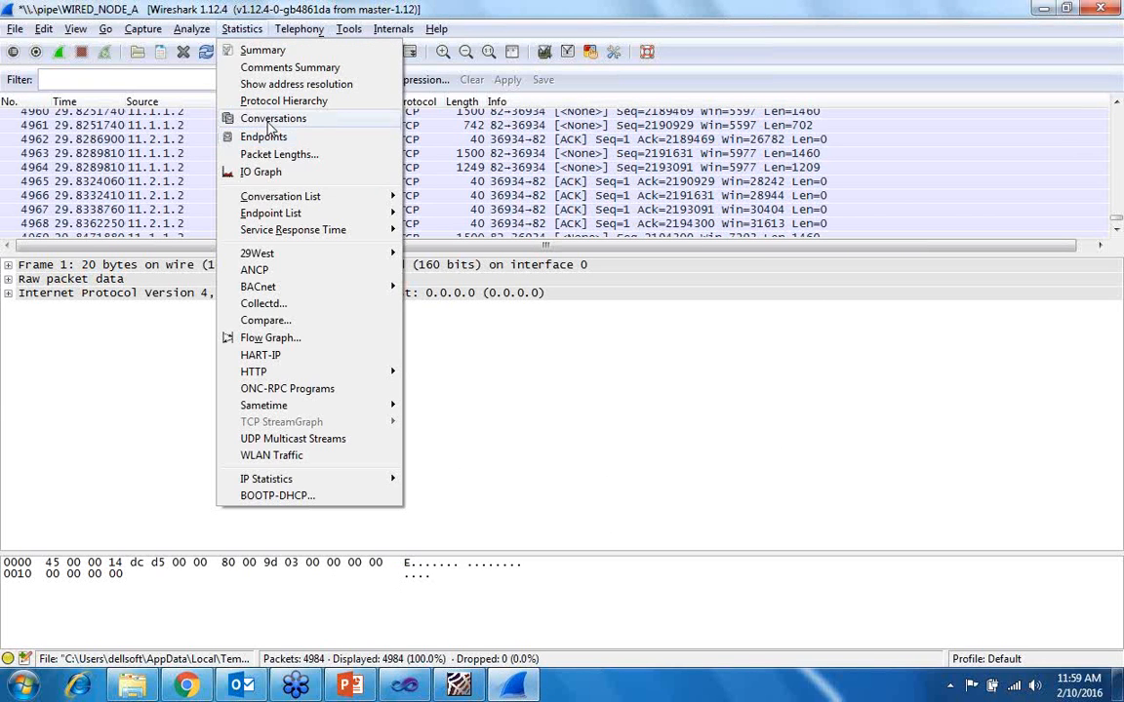
pyautogui.click(320, 118)
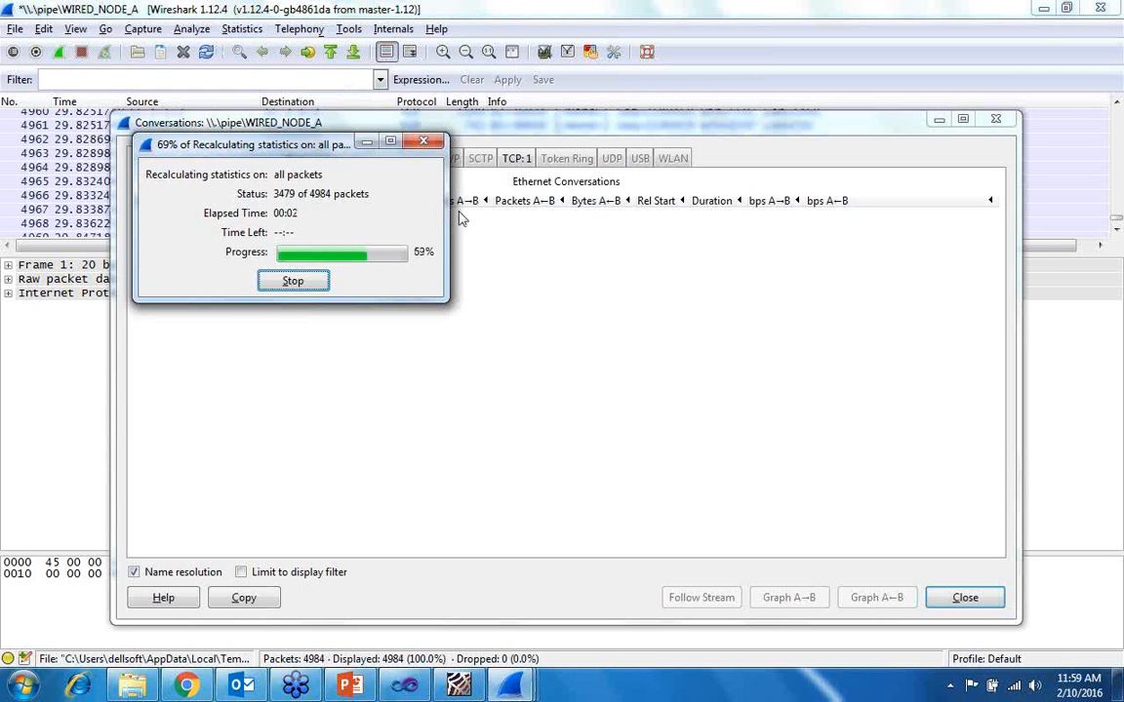
pyautogui.click(514, 159)
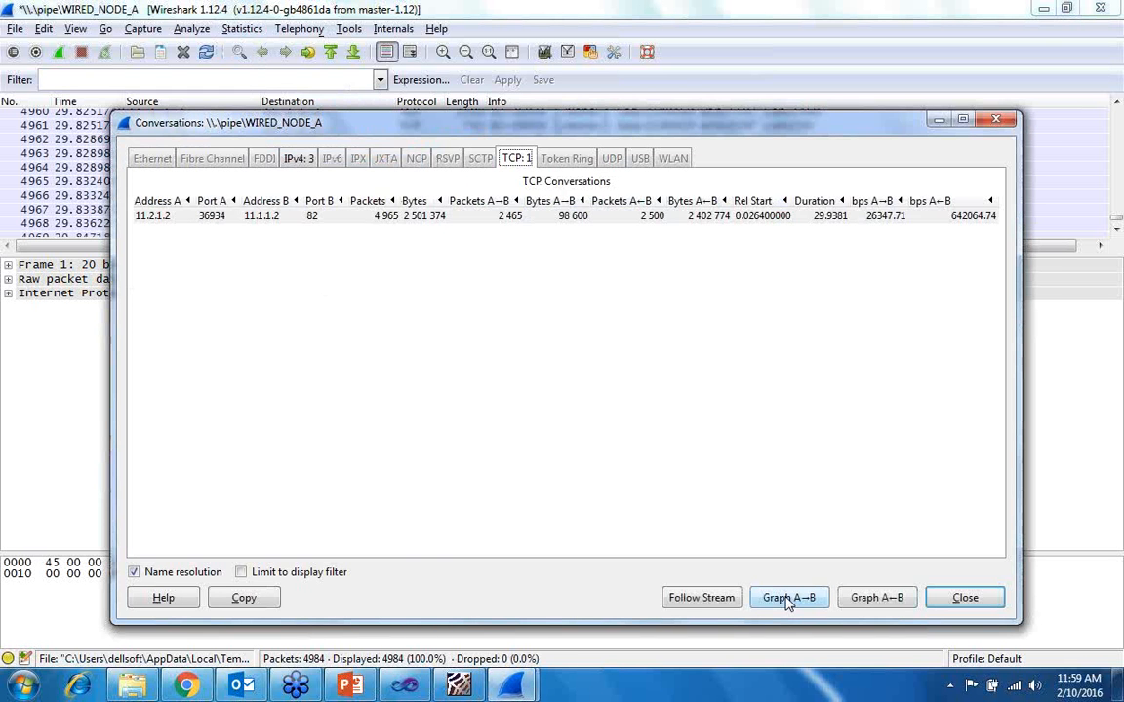
# - Graph the TCP conversation from A to B as Round-trip Time, Throughput, Time/Sequence (Stevens'-style) and Window Scaling, and dismiss the graph and conversation windows
pyautogui.click(788, 599)
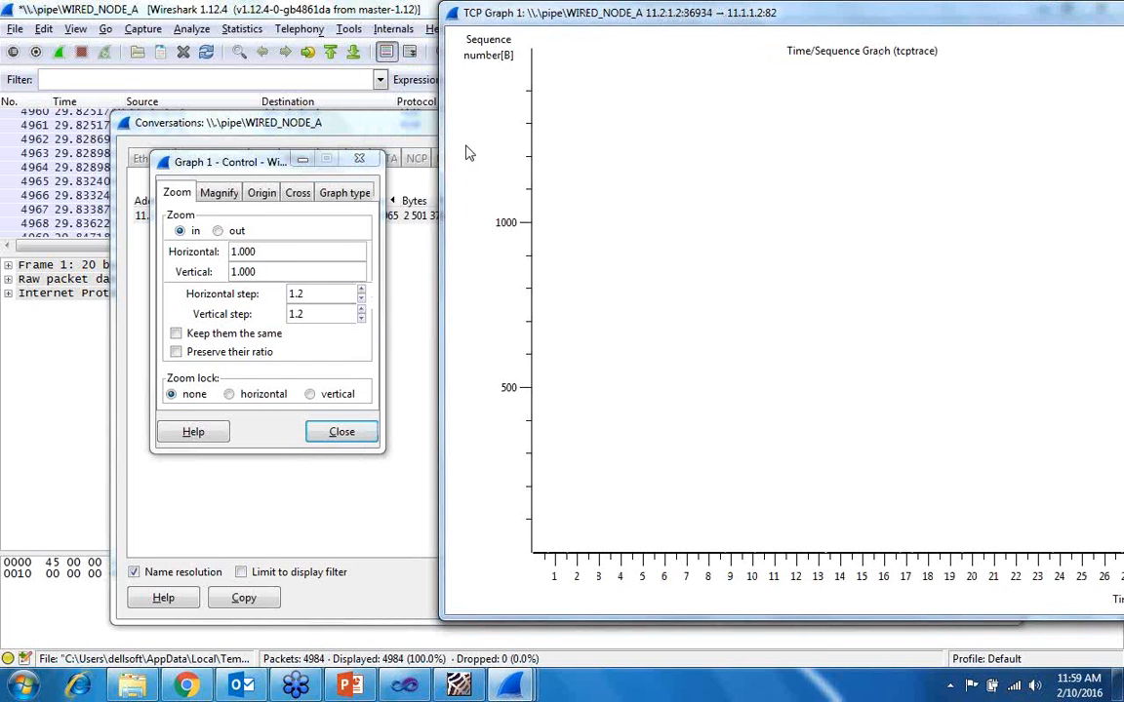
pyautogui.click(344, 193)
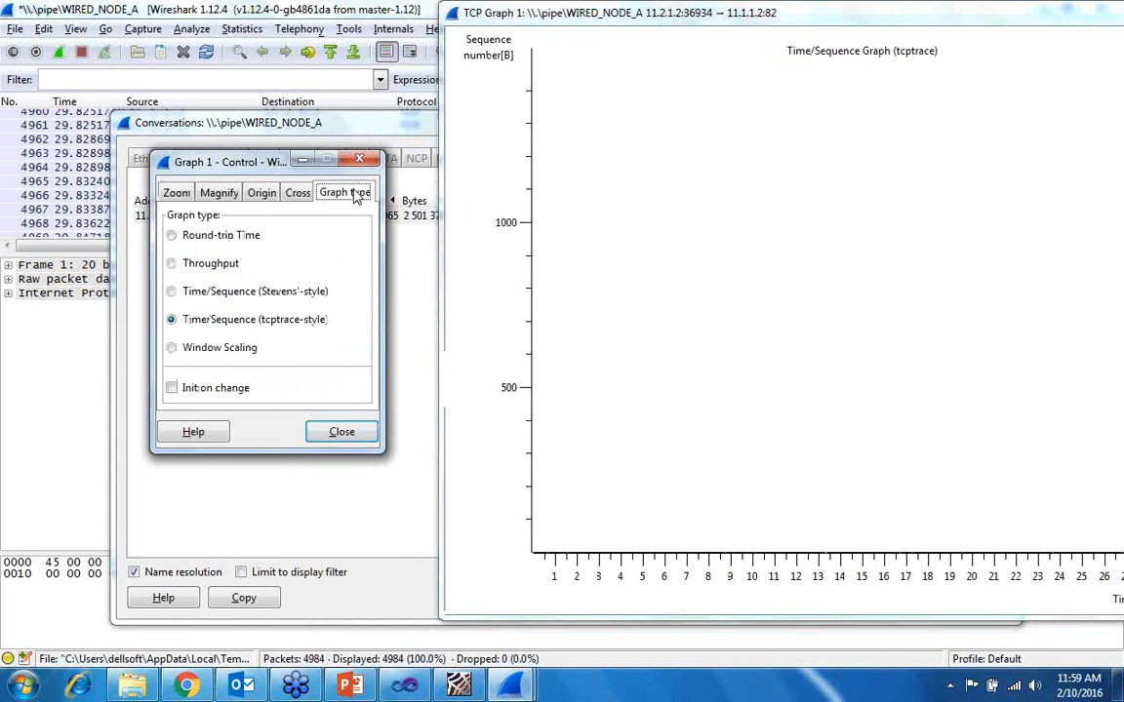
pyautogui.click(171, 241)
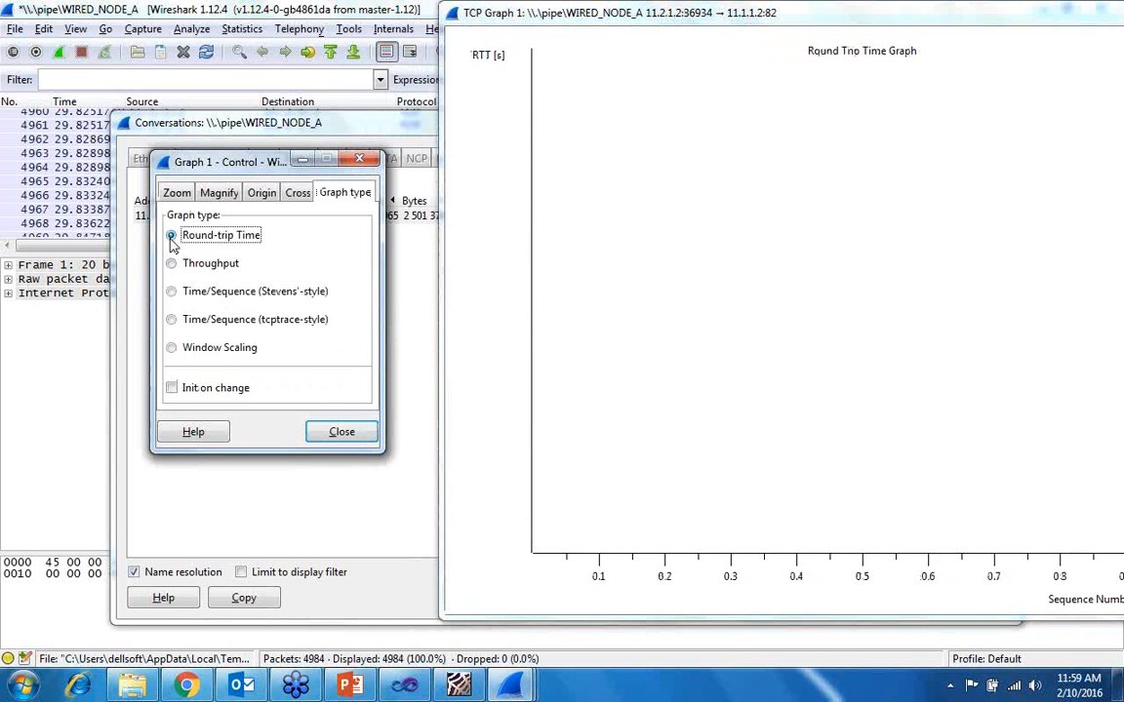
pyautogui.click(172, 264)
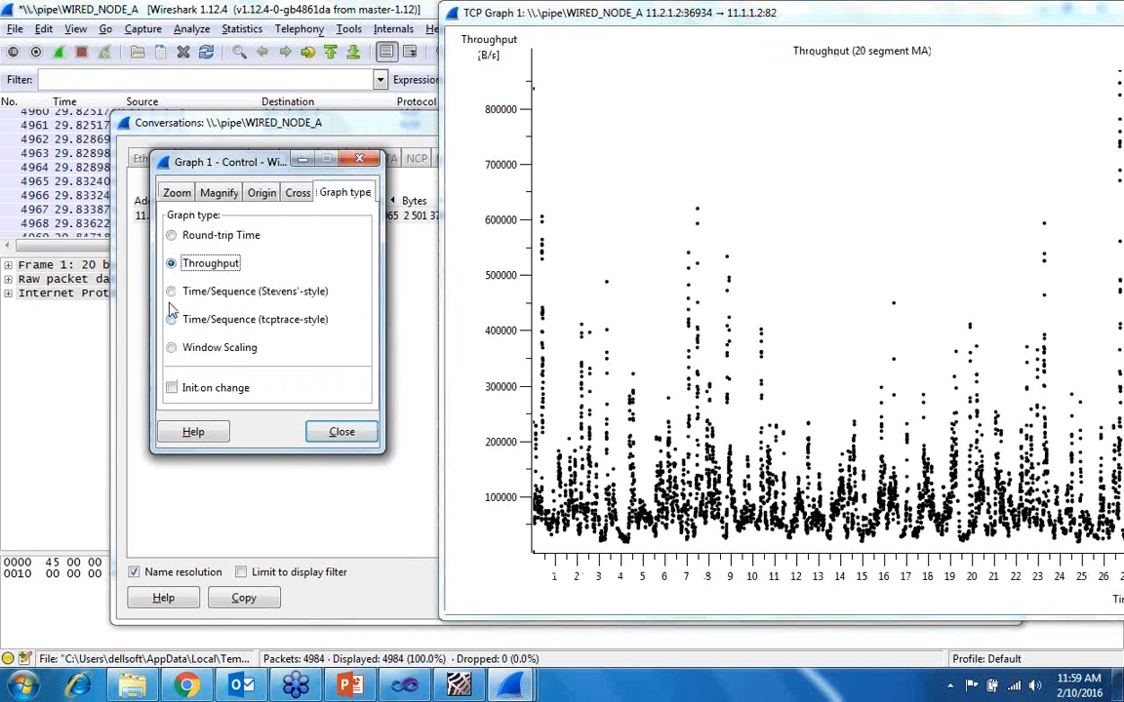
pyautogui.click(171, 293)
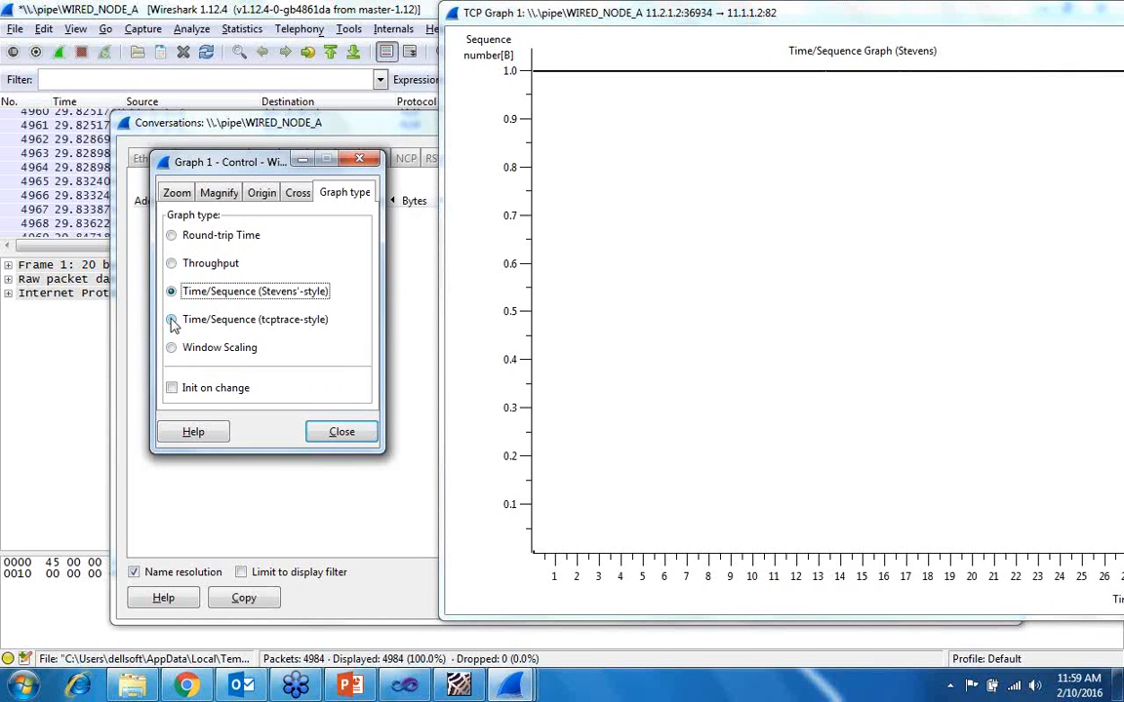
pyautogui.click(171, 348)
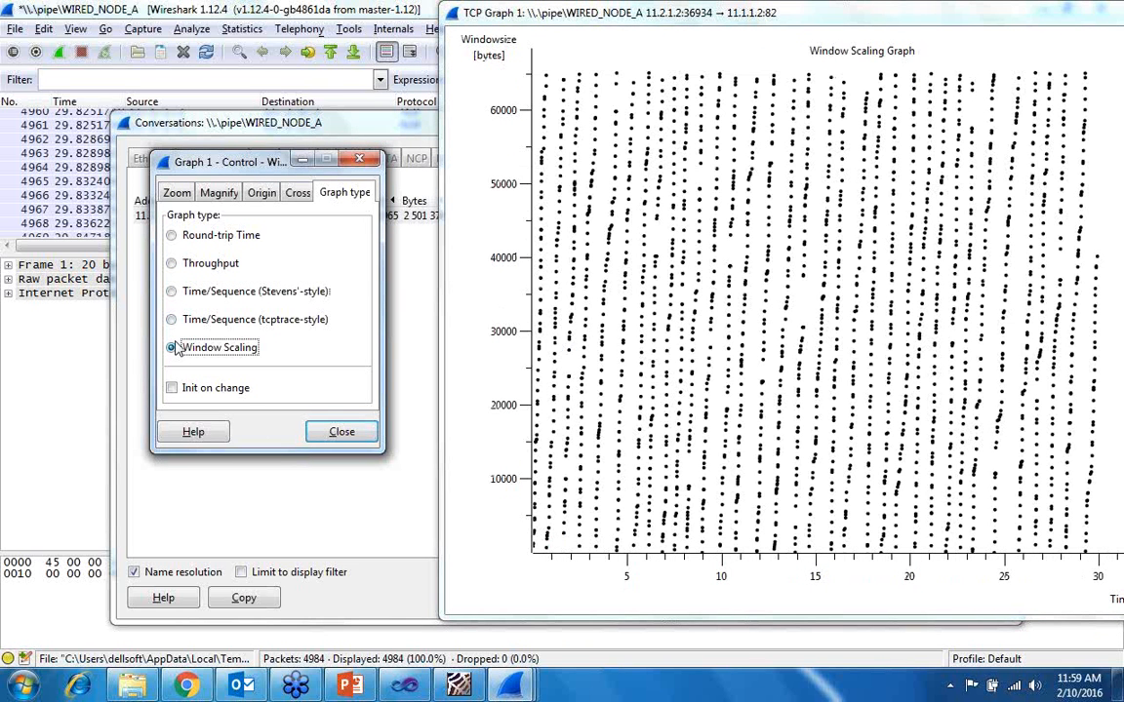
pyautogui.click(343, 434)
pyautogui.click(934, 126)
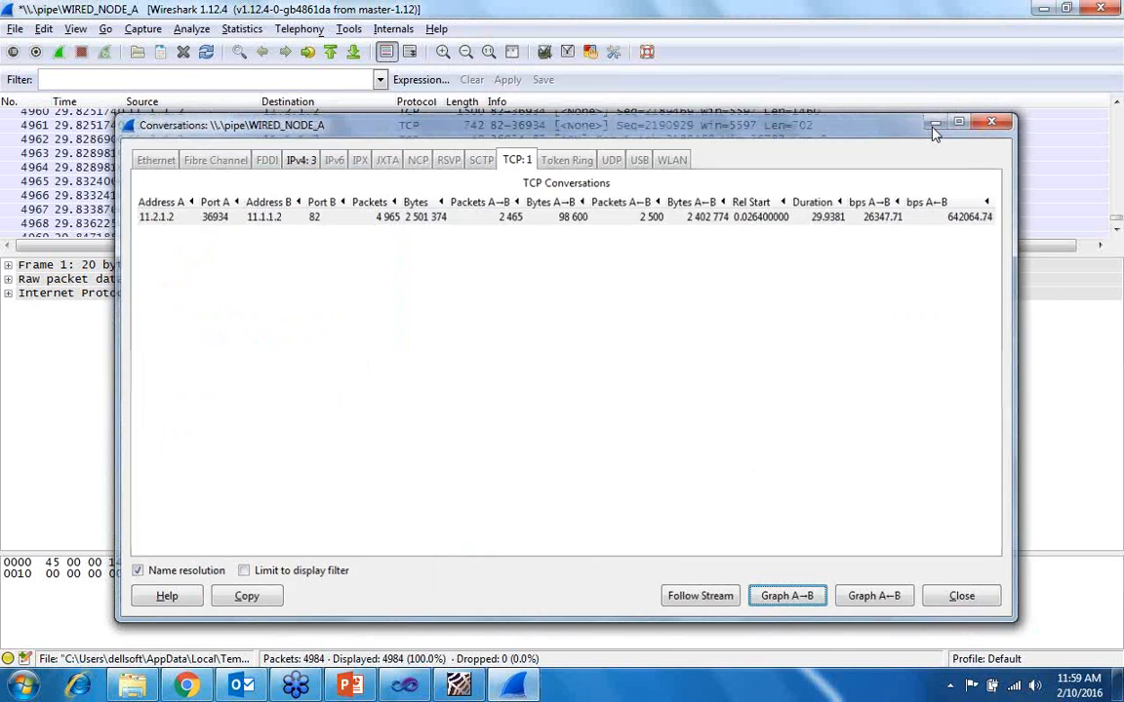
# - Open an IO graph of the capture, filter Graphs 1 to 3 by tcp, ip and icmp, and enable Graphs 2 and 3
pyautogui.click(241, 29)
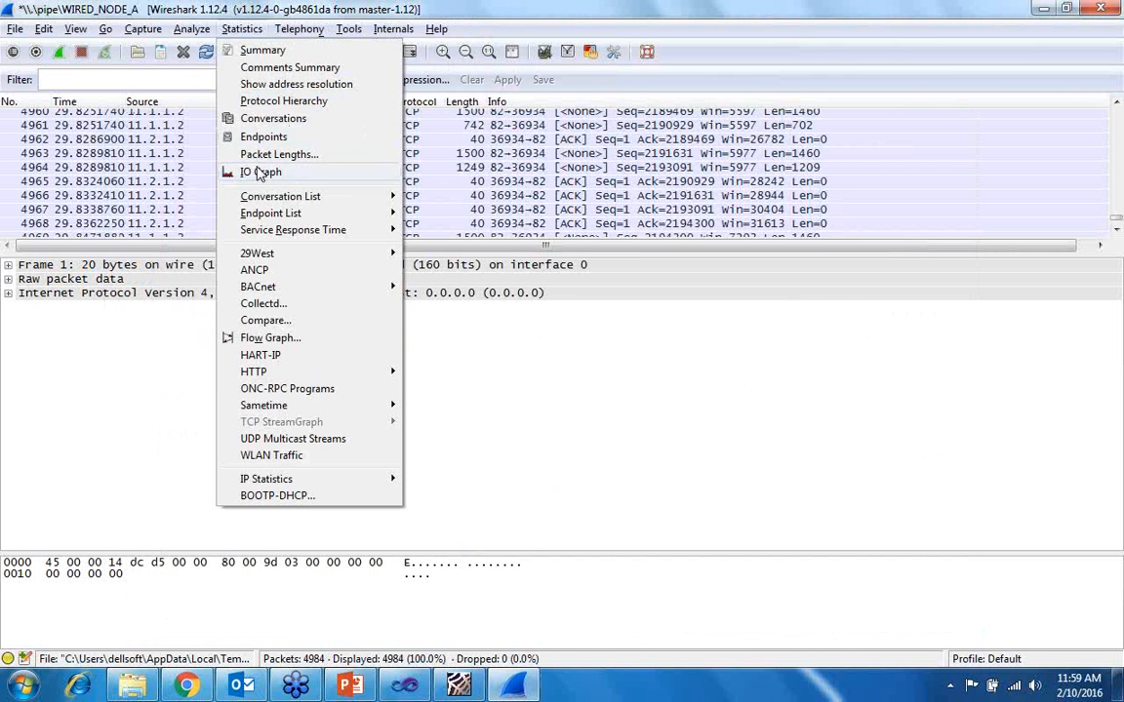
pyautogui.click(260, 172)
pyautogui.click(230, 272)
pyautogui.write('tcp')
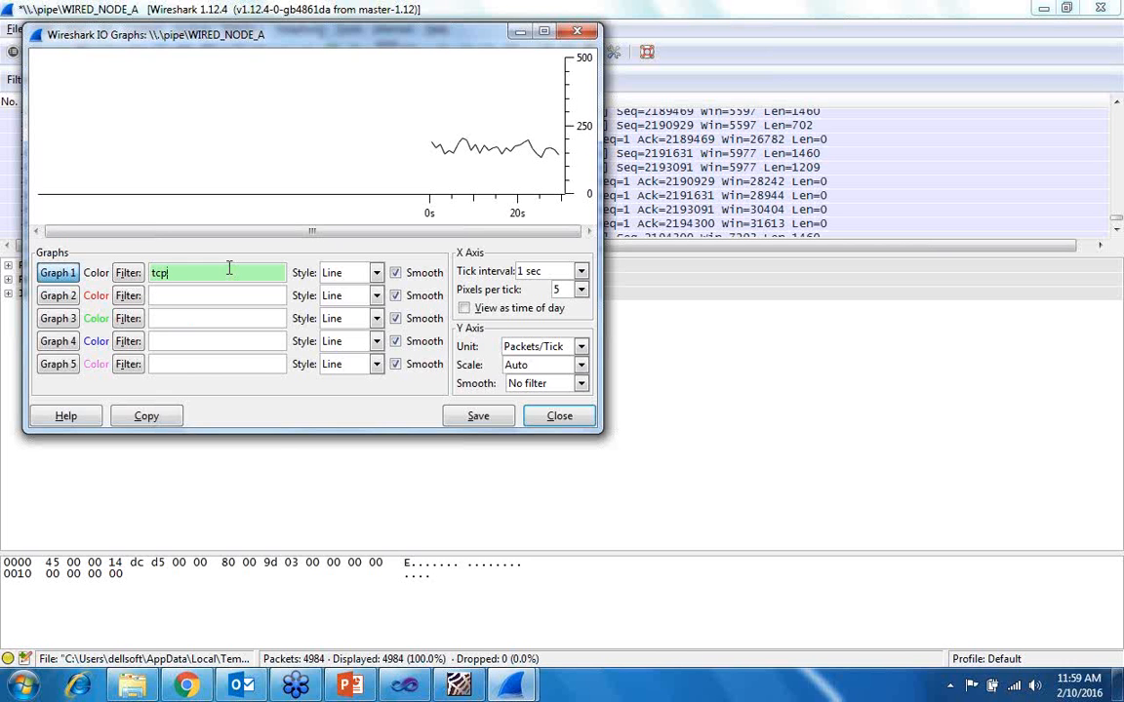
pyautogui.write('ip')
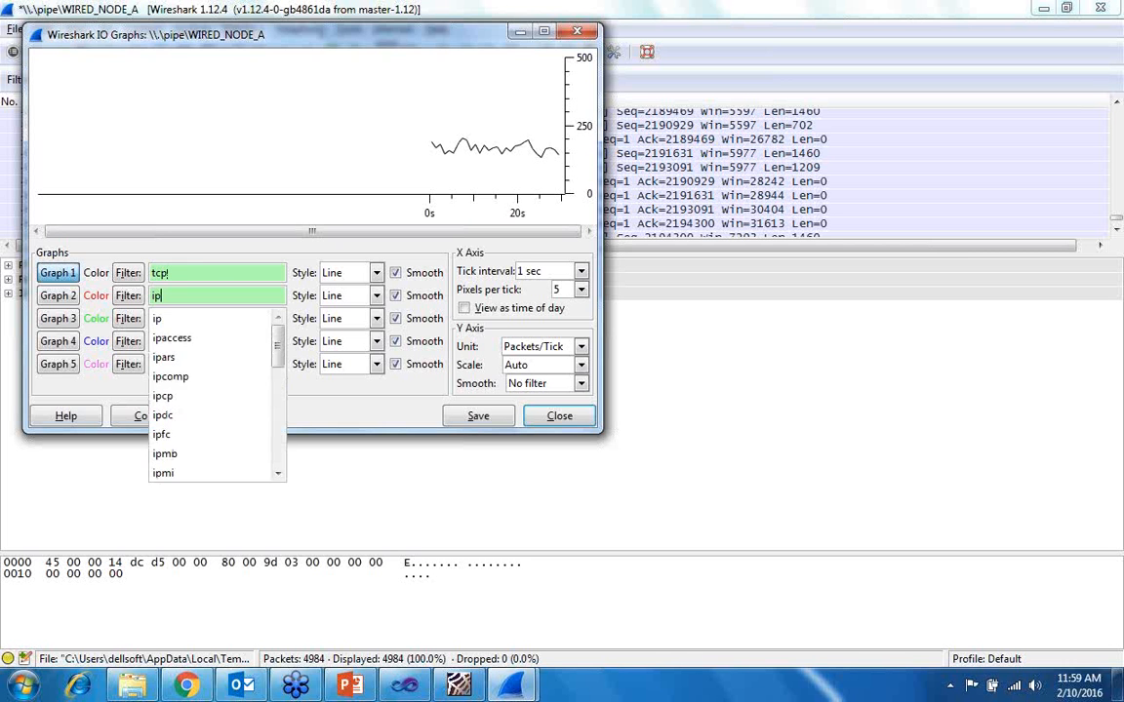
pyautogui.click(151, 322)
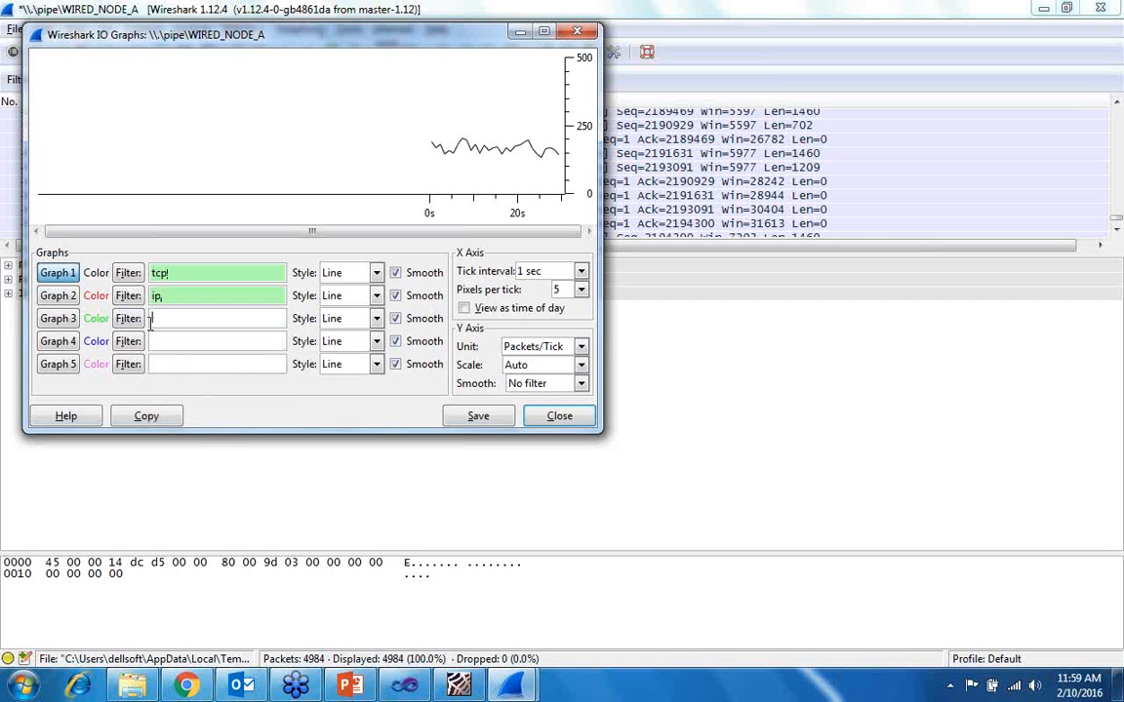
pyautogui.write('icmp')
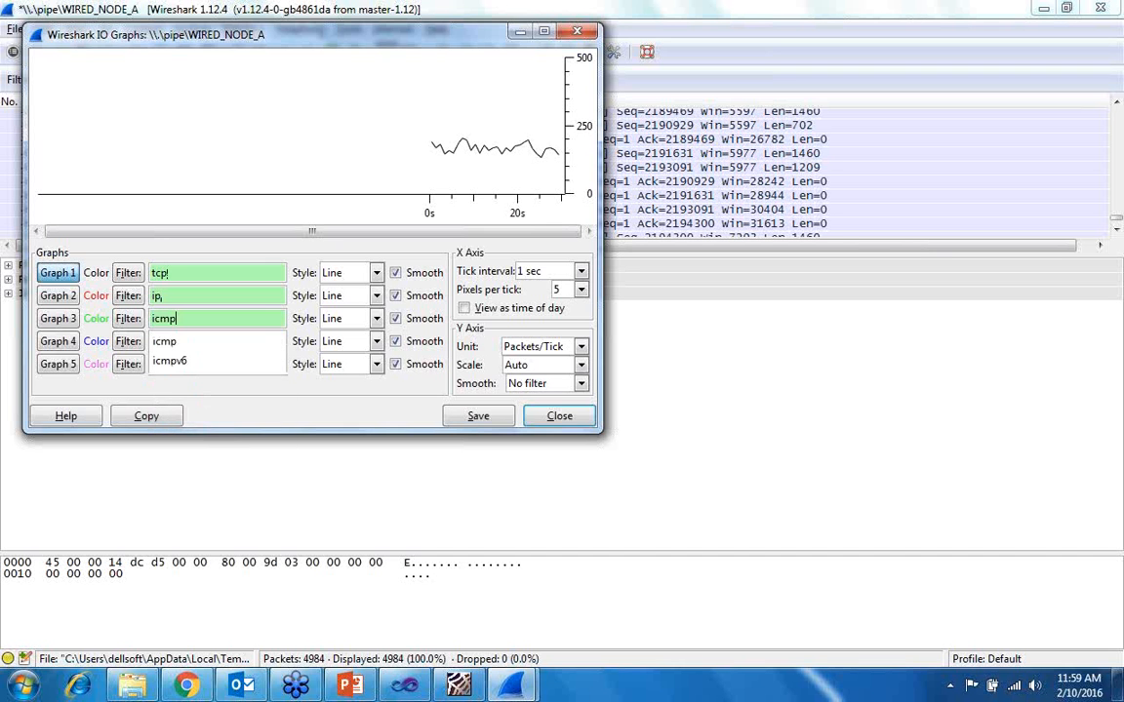
pyautogui.click(57, 296)
pyautogui.click(58, 319)
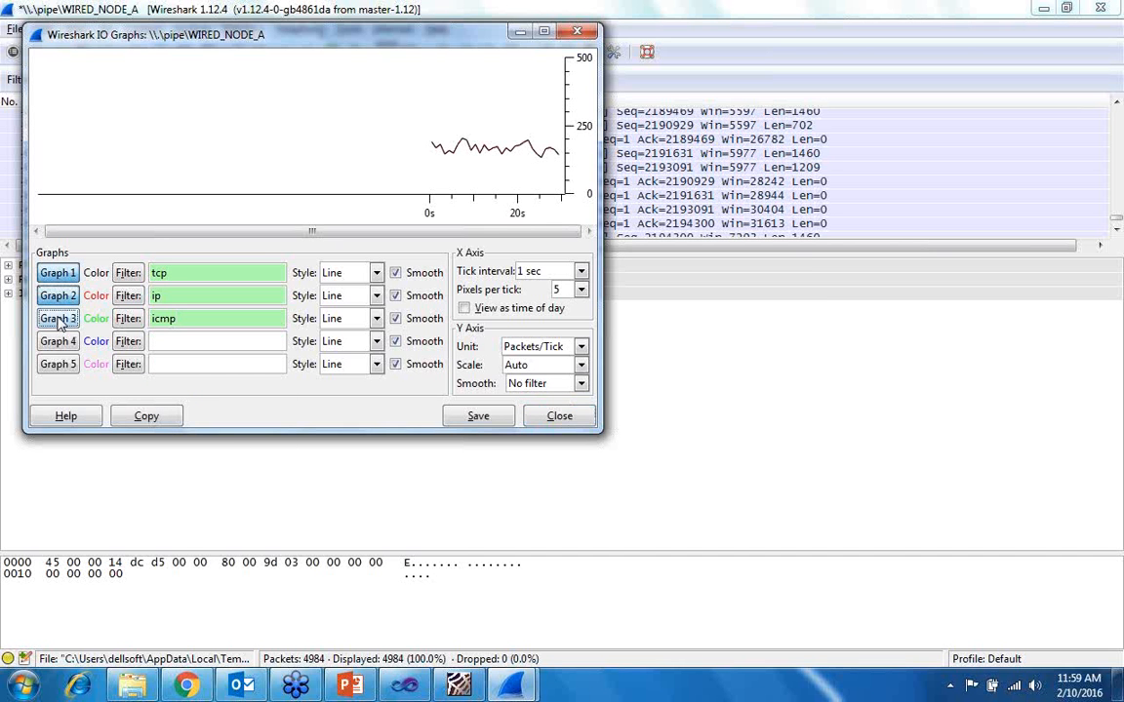
# - Set the IO graph's X-axis tick interval to 0.1 sec and its pixels per tick to 10
pyautogui.click(561, 273)
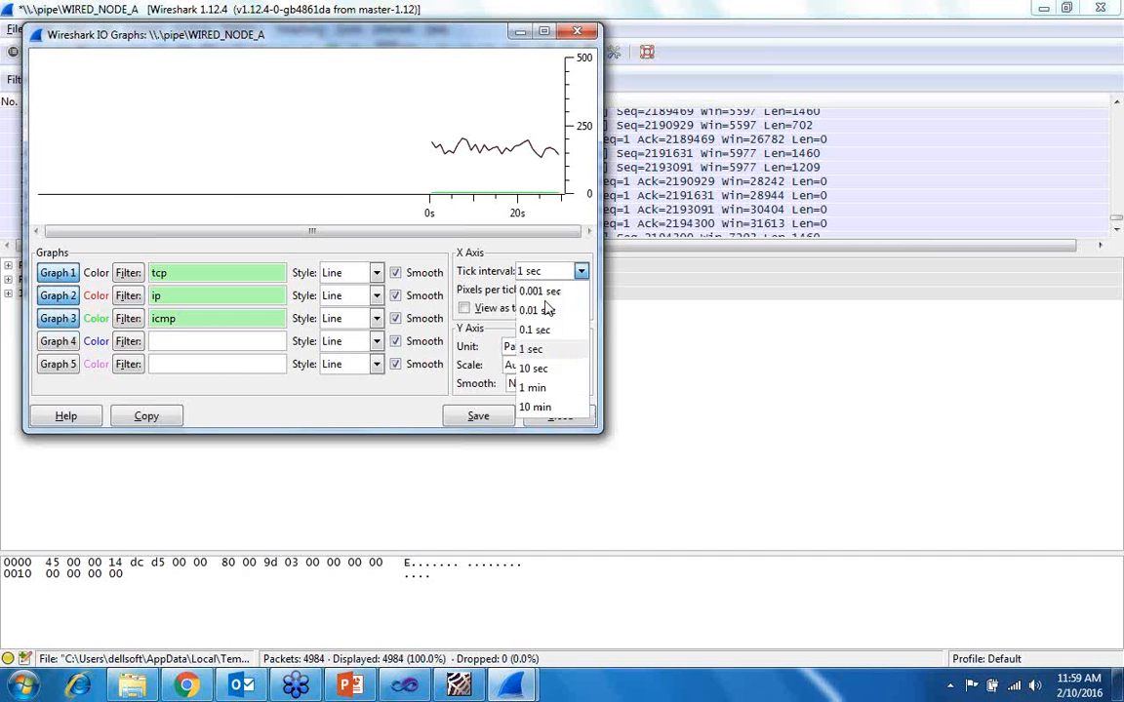
pyautogui.click(547, 332)
pyautogui.click(563, 290)
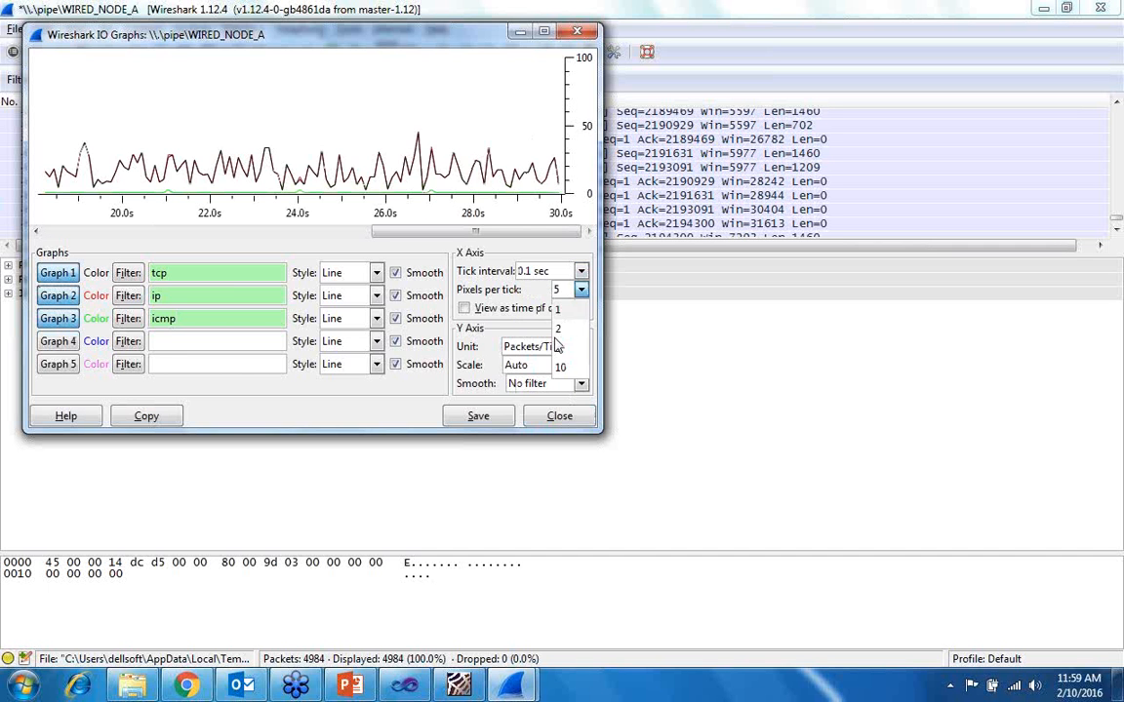
pyautogui.click(564, 363)
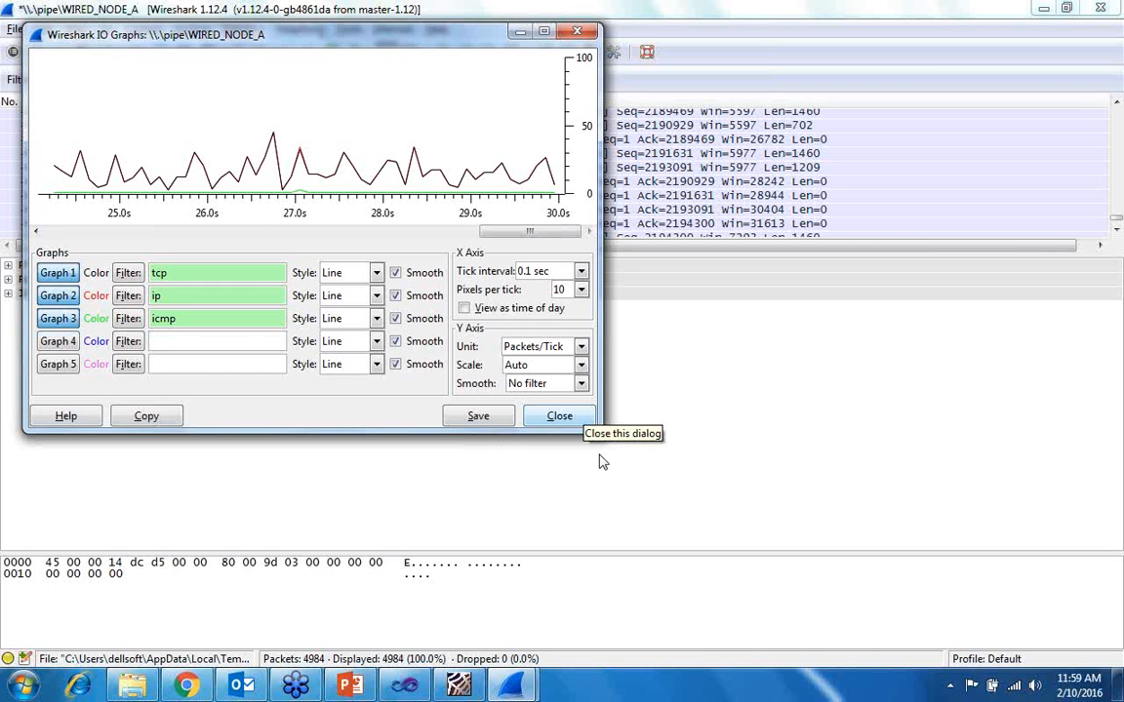
# - Close the IO graph and quit Wireshark without saving the captured packets
pyautogui.click(573, 417)
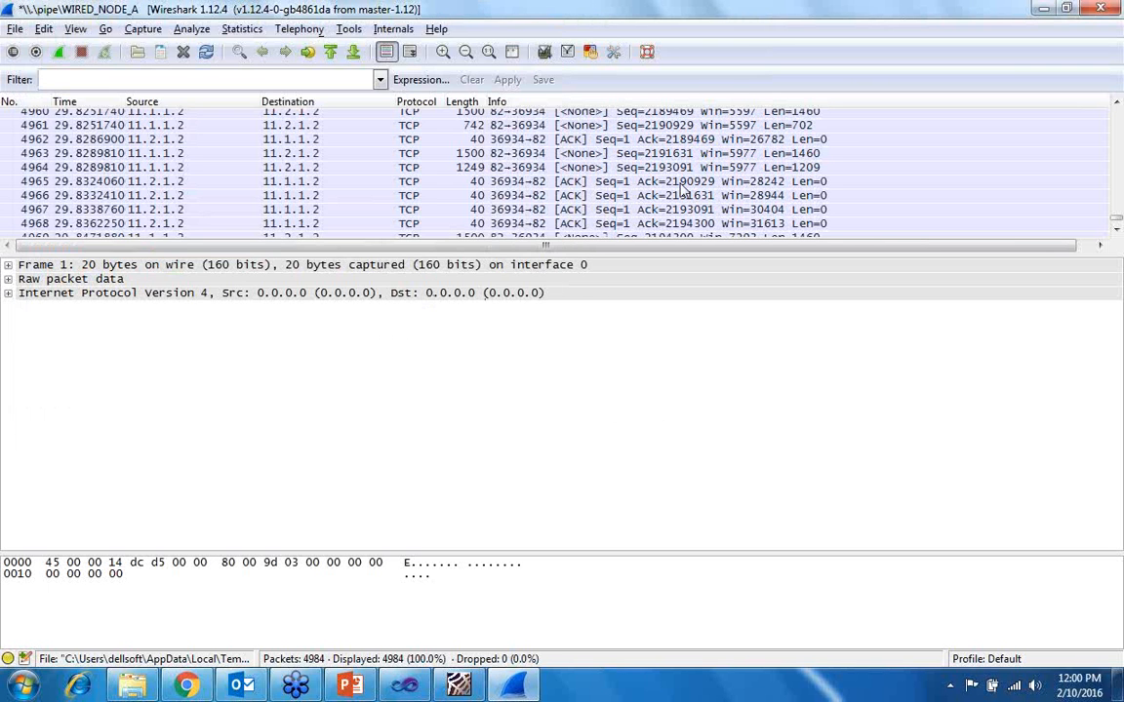
pyautogui.click(1099, 10)
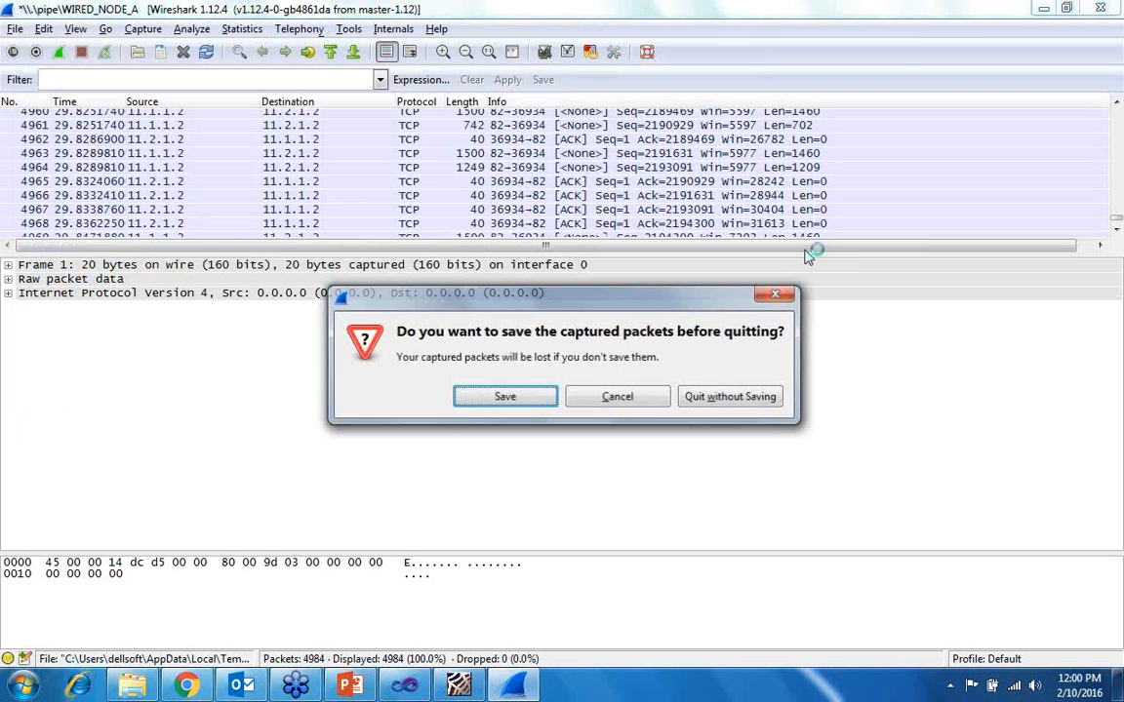
pyautogui.click(683, 400)
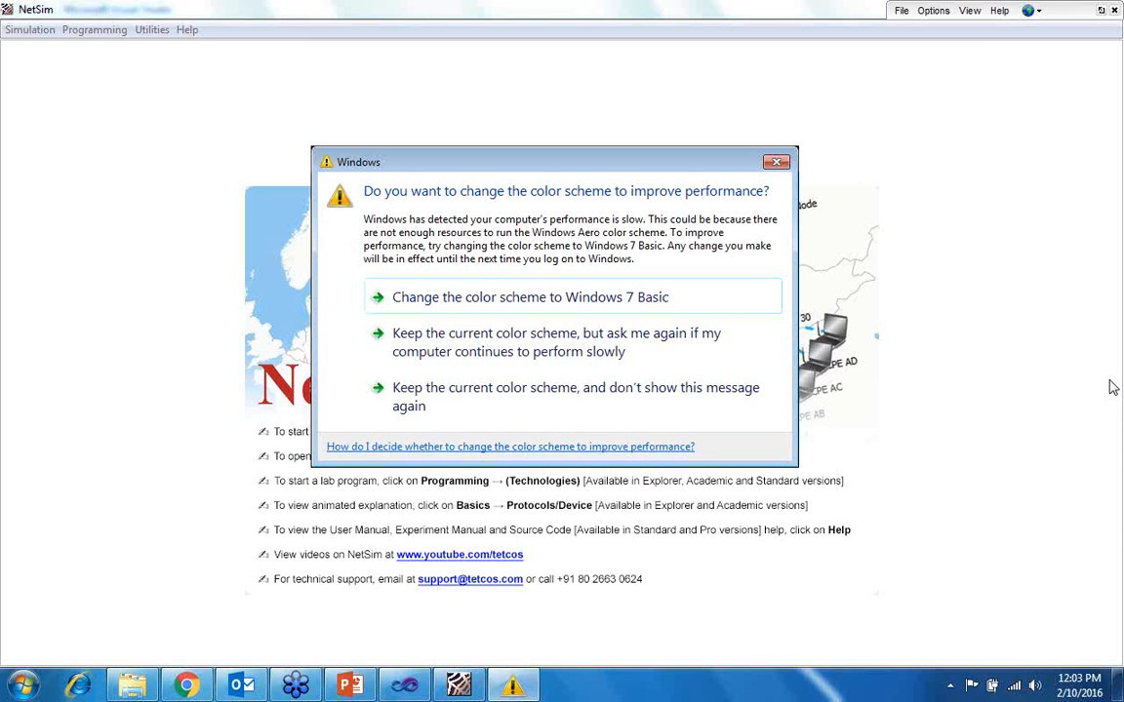
# - Dismiss the Windows performance prompt without changing the color scheme
pyautogui.click(775, 161)
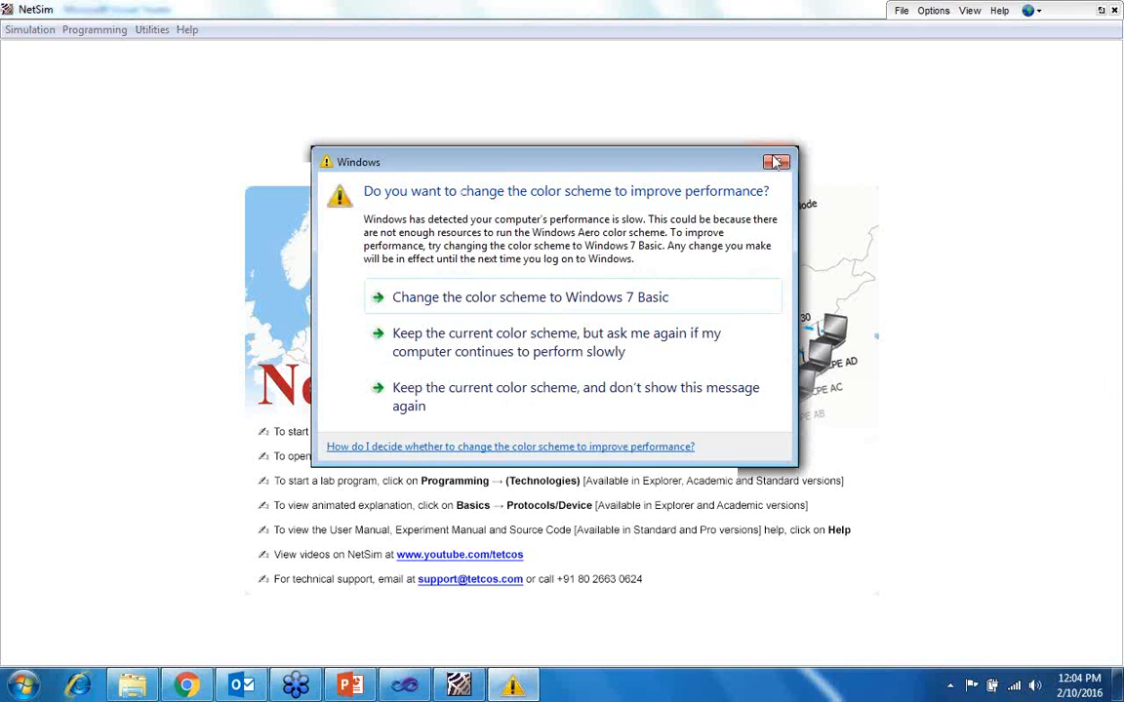
pyautogui.click(775, 159)
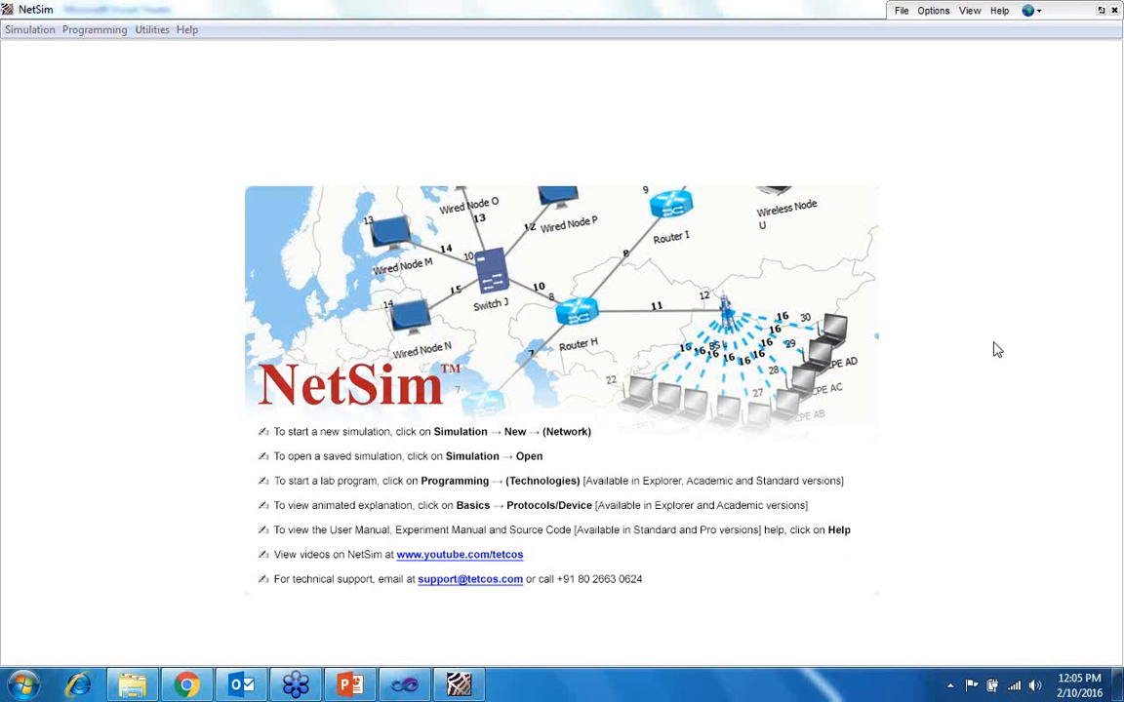
pyautogui.rightClick(922, 511)
pyautogui.click(822, 561)
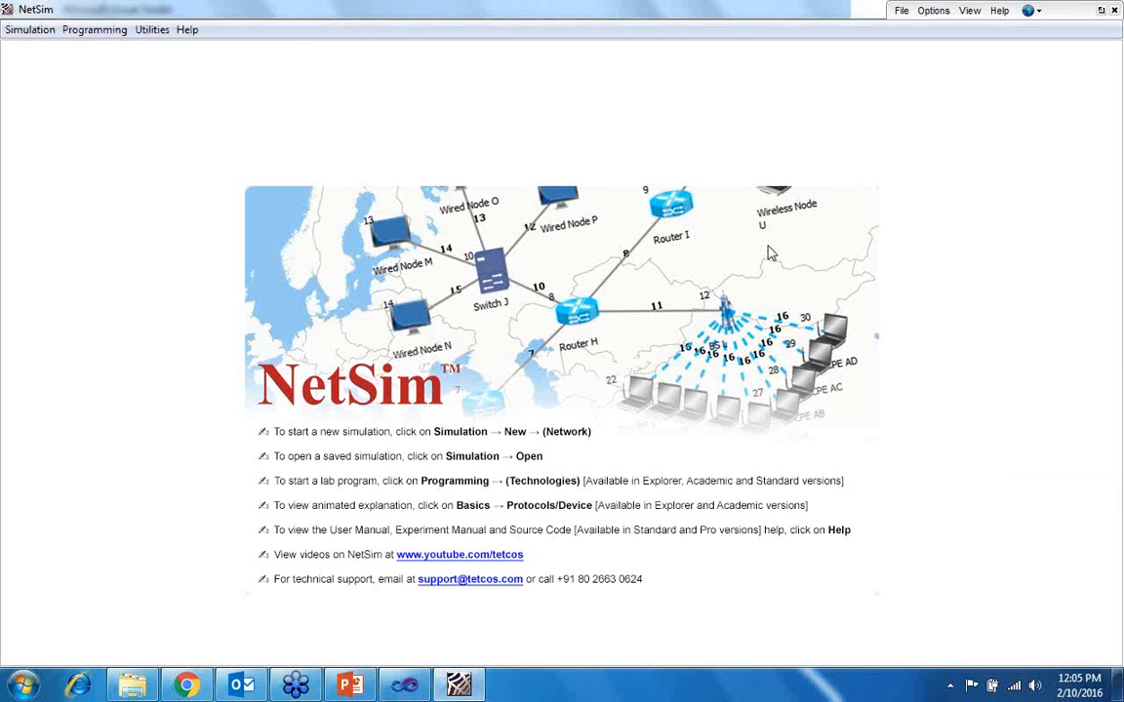